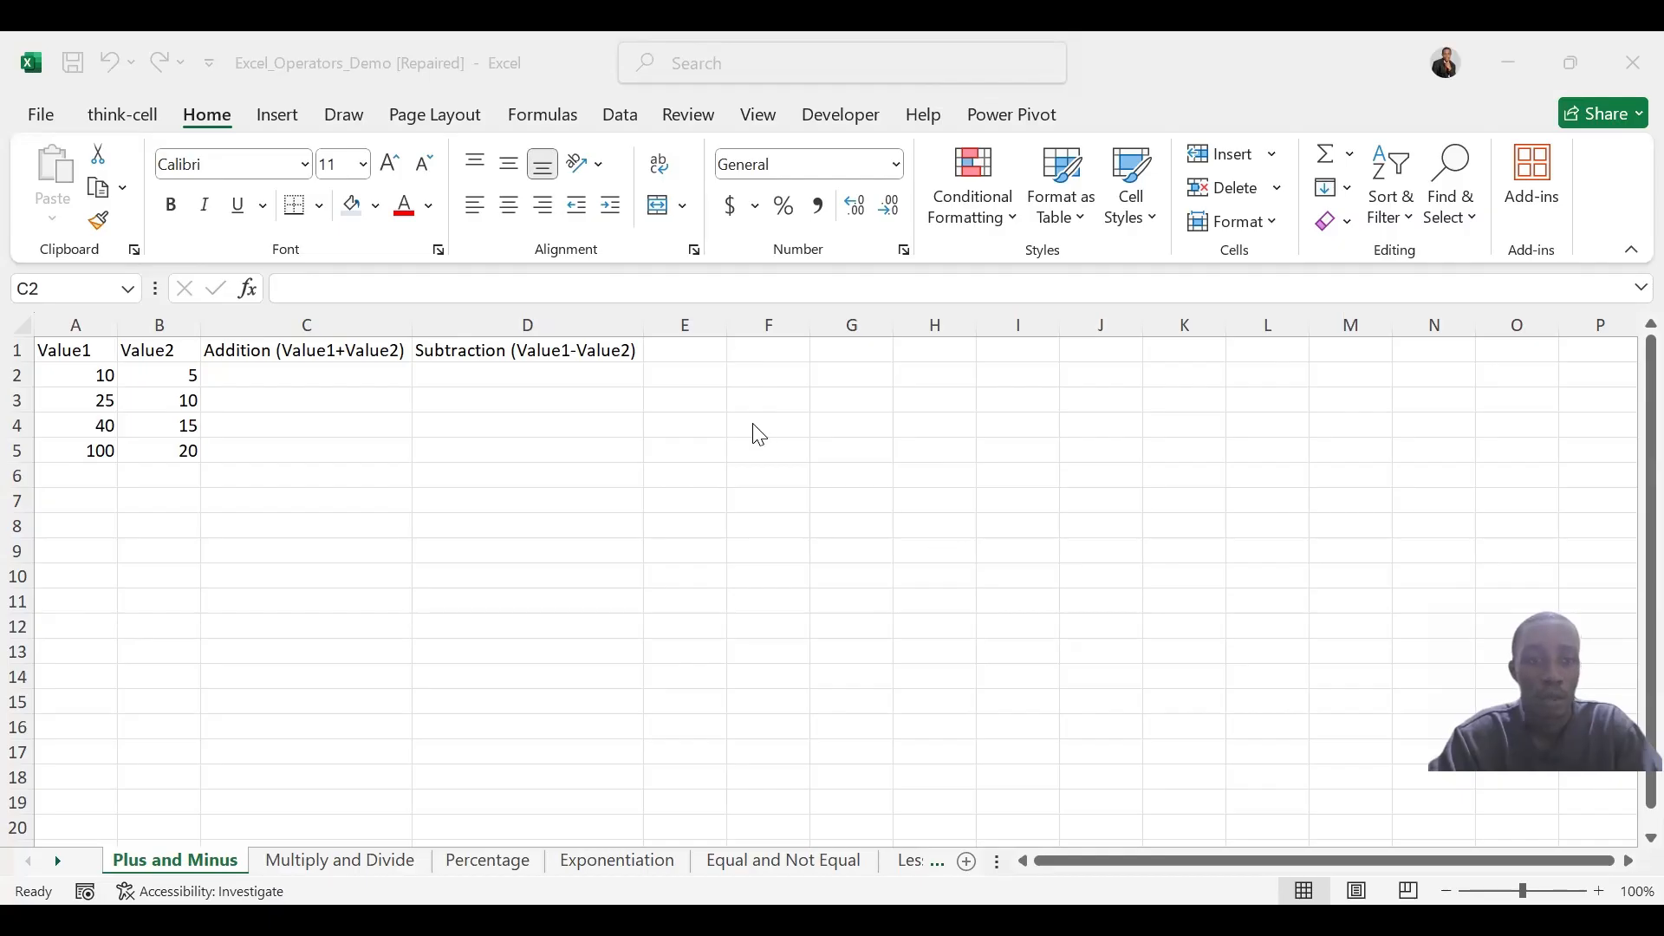
key("alt+Tab")
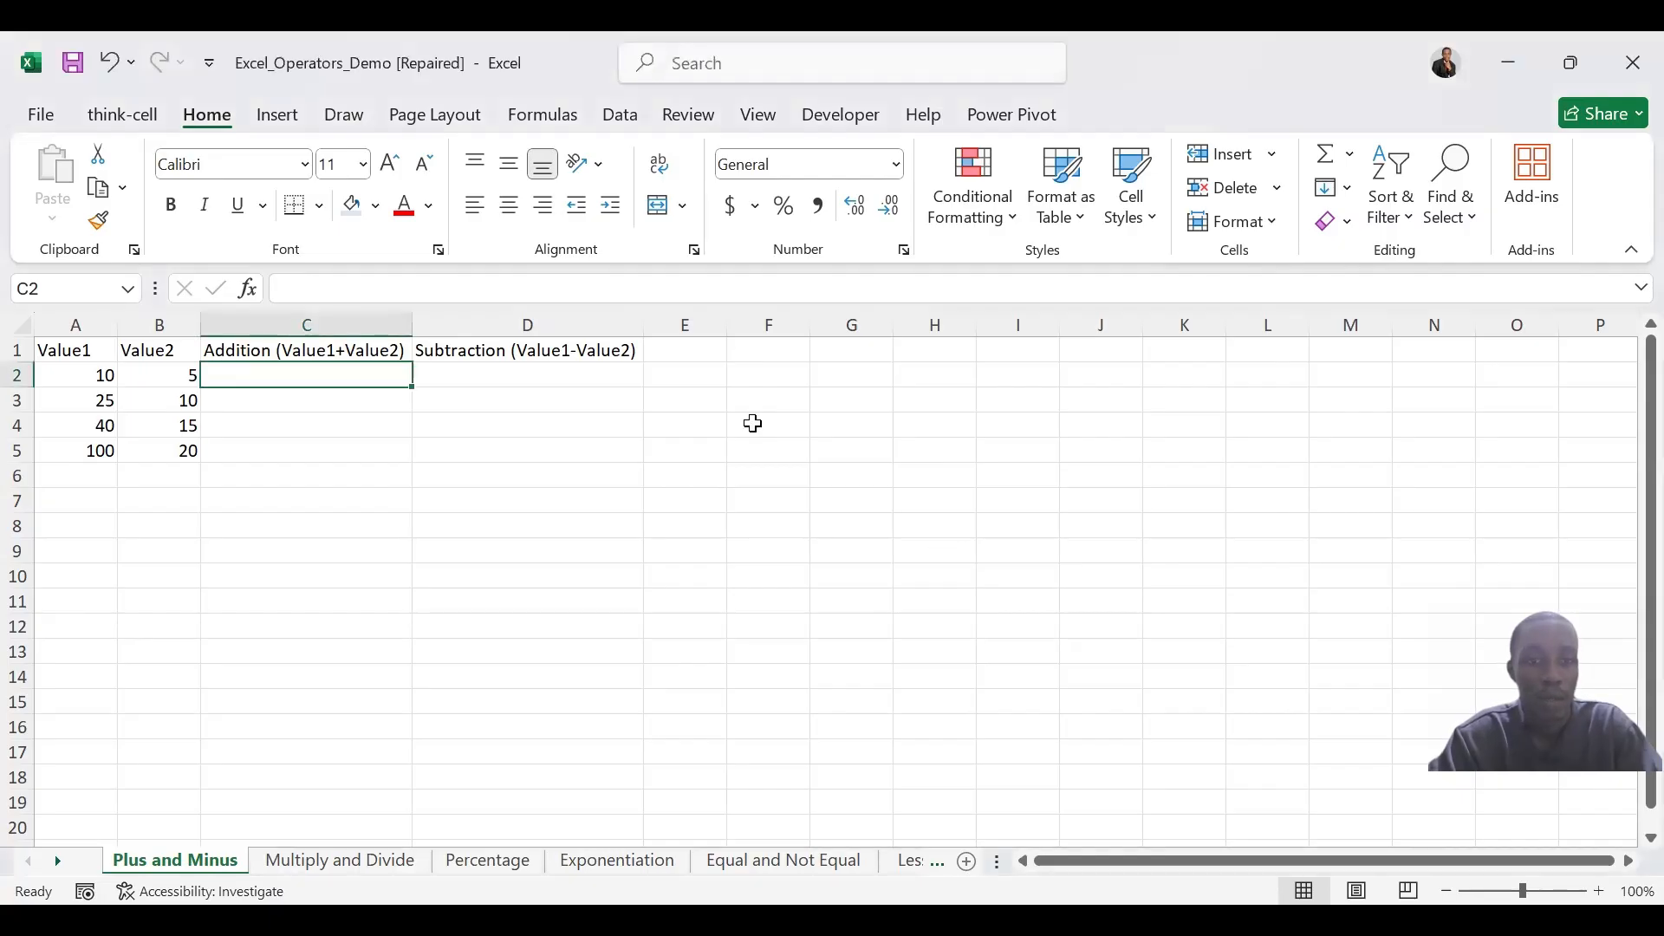
left_click(752, 424)
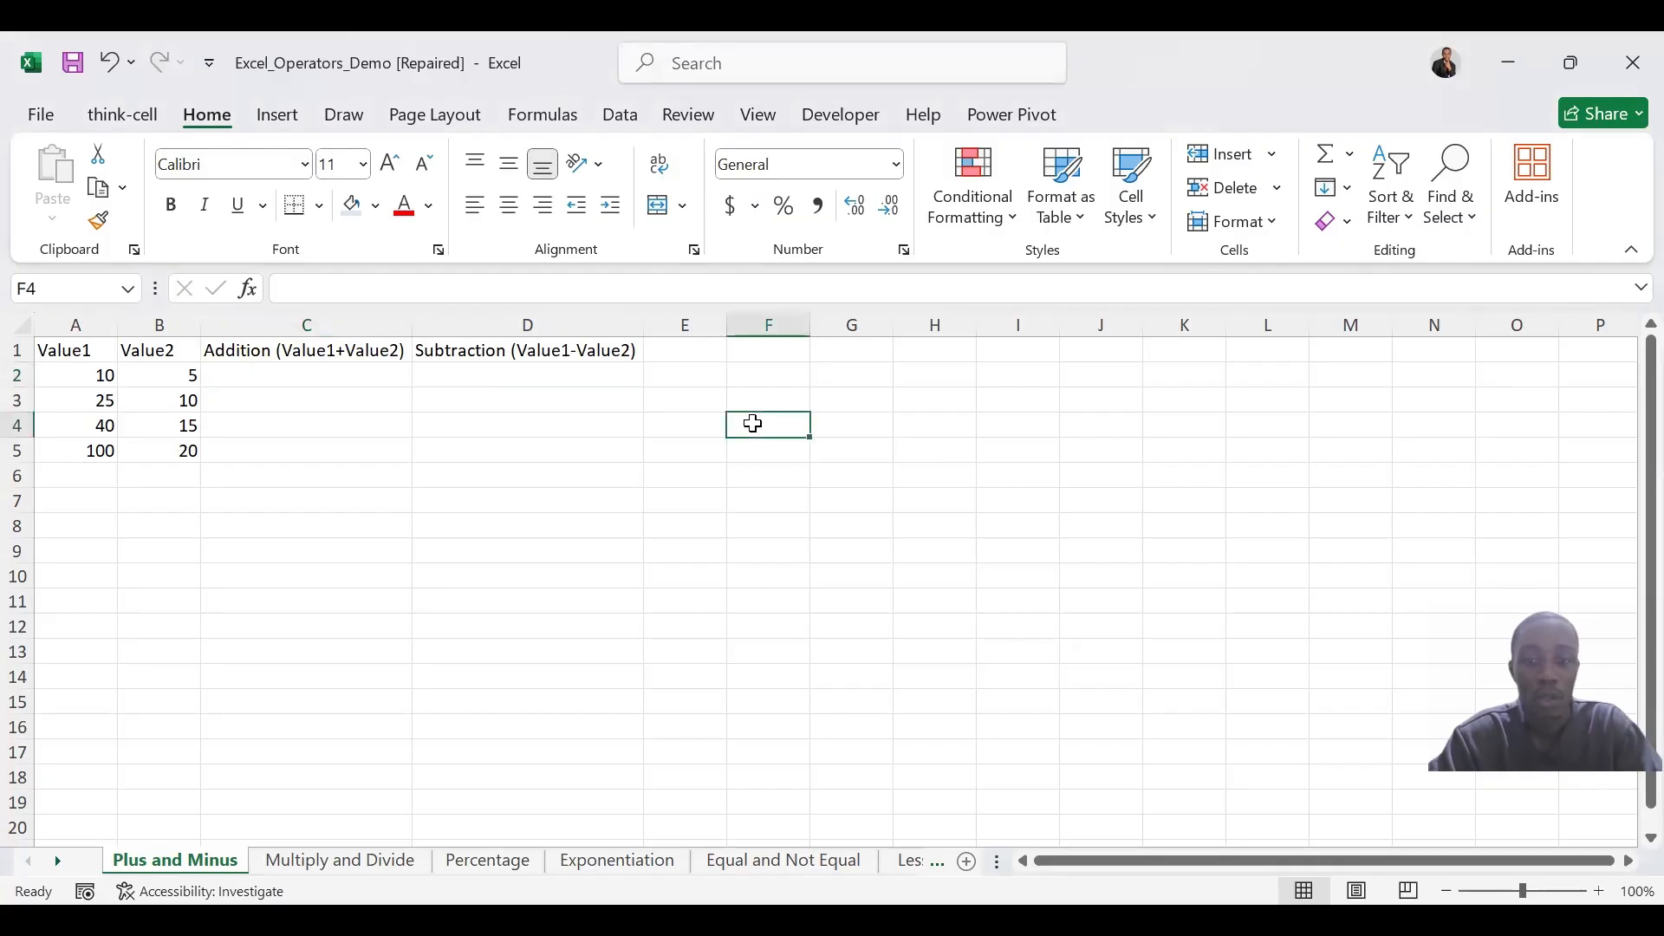
type("=")
key("BackSpace")
type("=")
key("BackSpace")
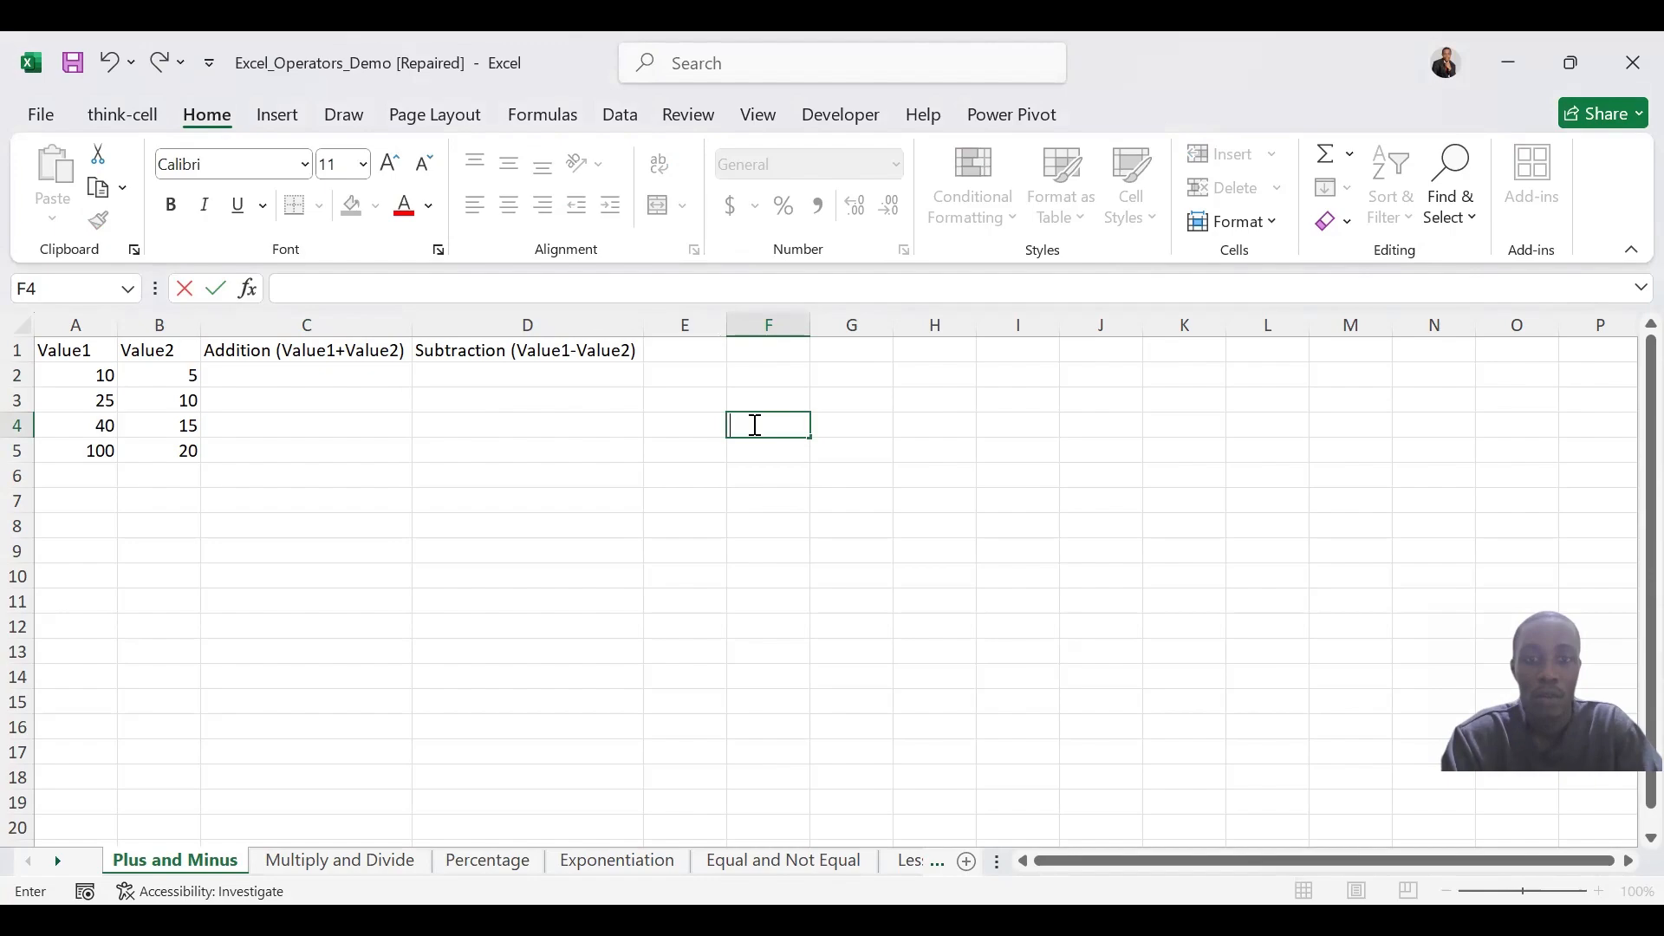
left_click(862, 432)
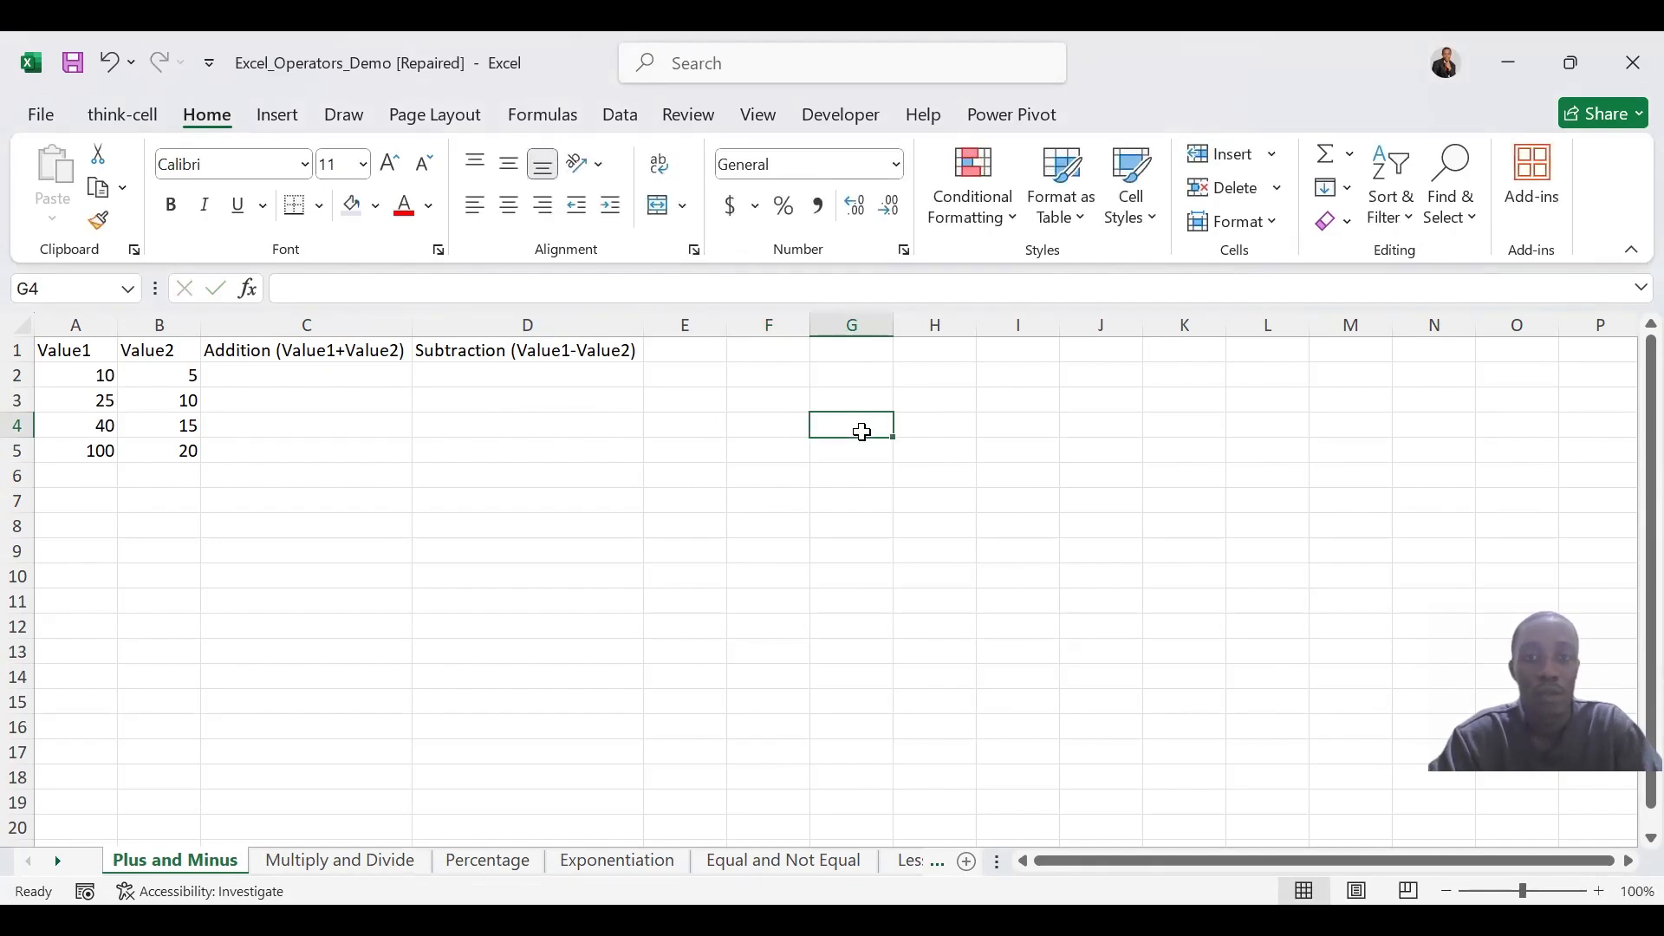
Calculate Value1 plus Value2 in C2 with =A2+B2 and fill the formula down through C5
left_click(360, 380)
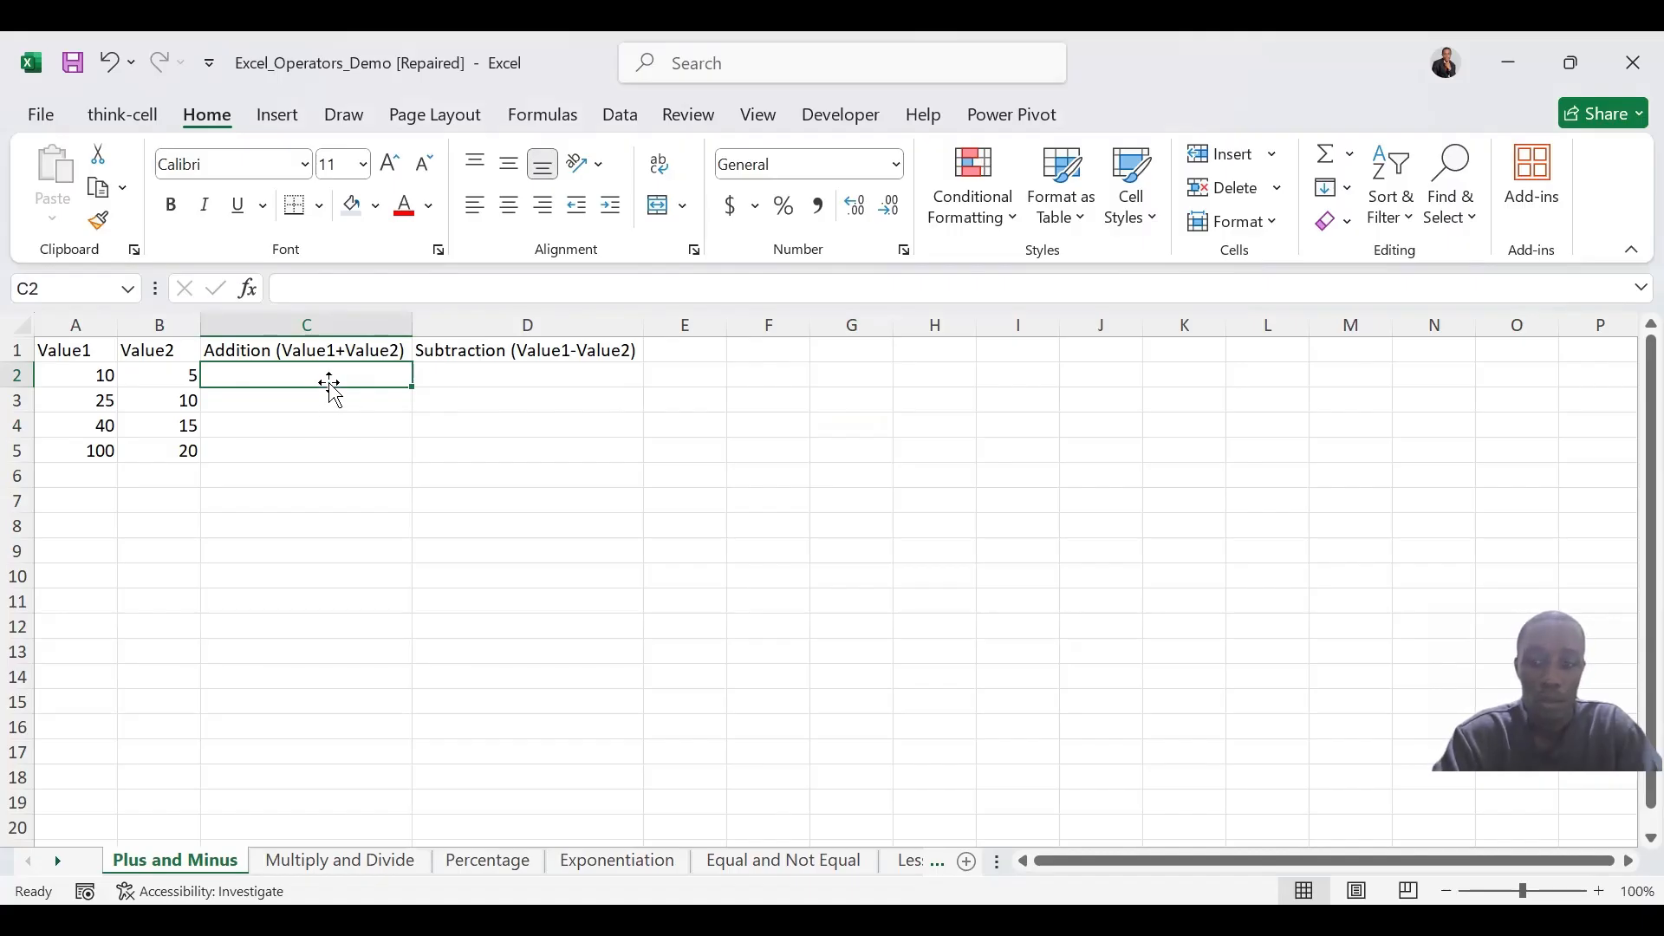
type("=")
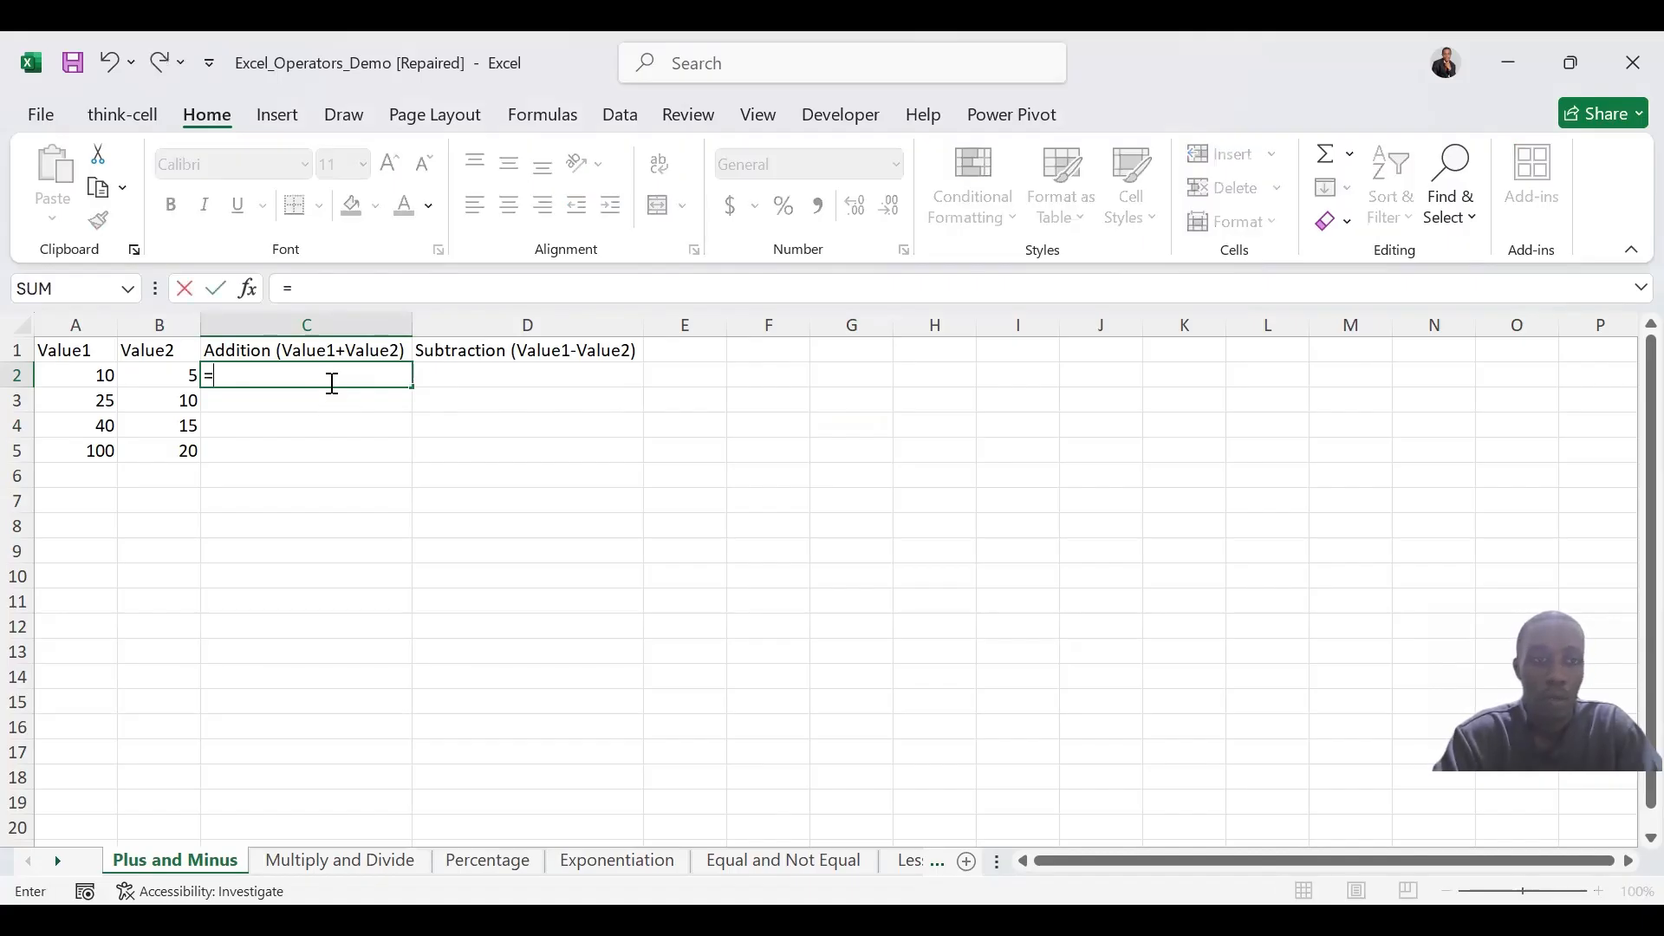
left_click(79, 382)
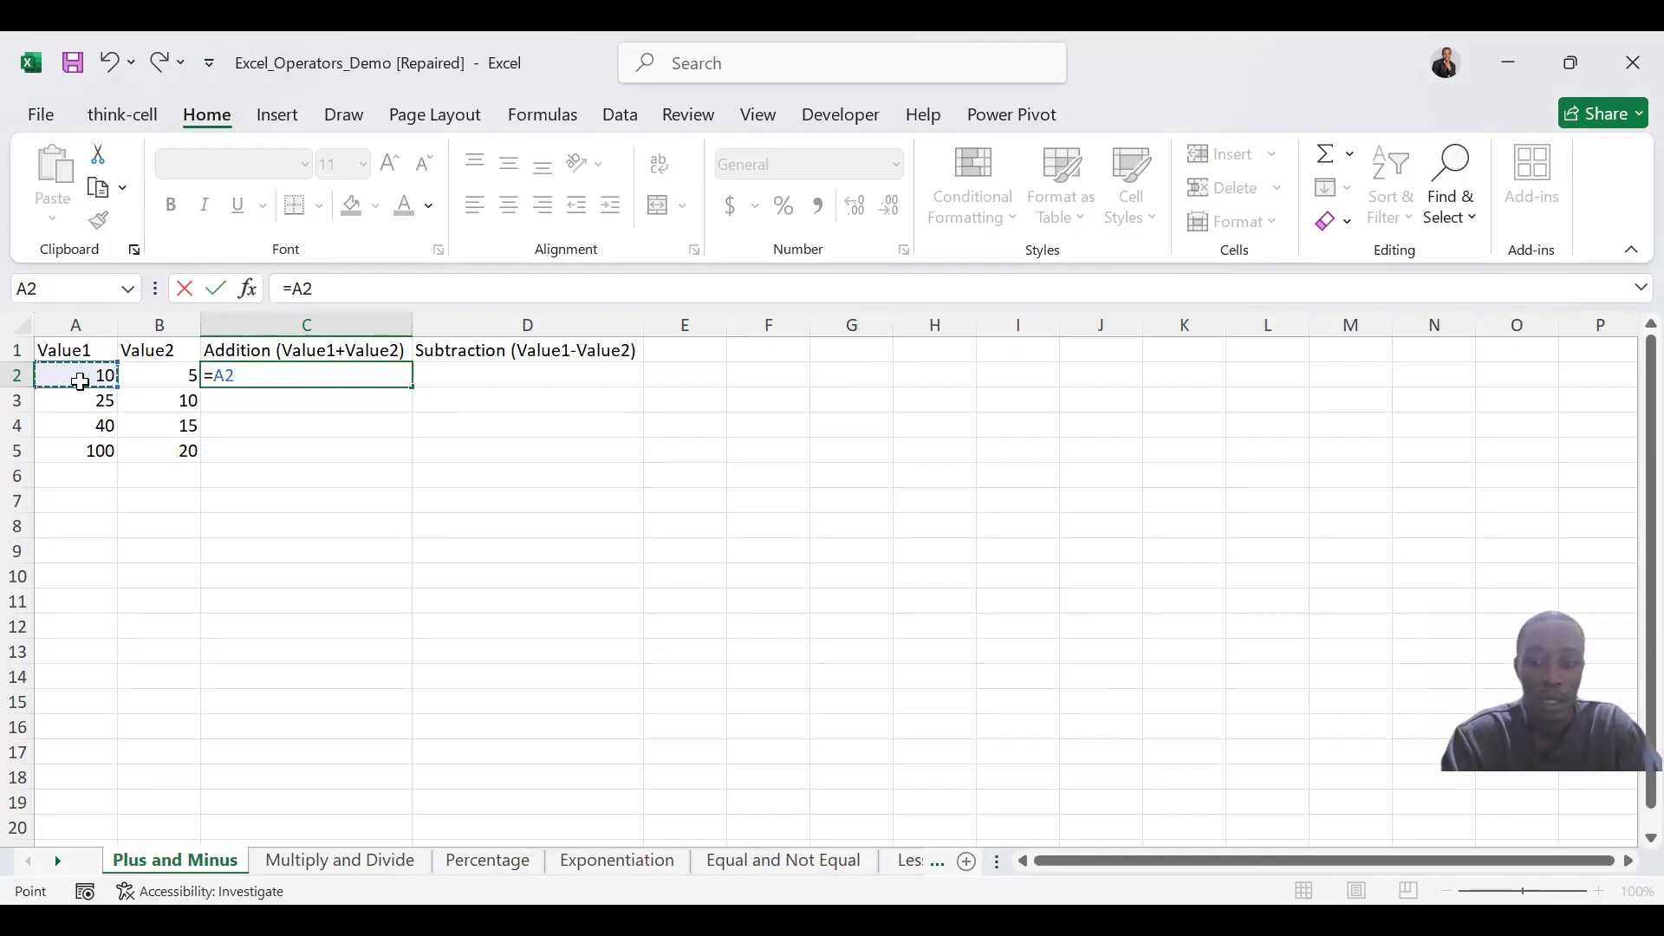
type("+")
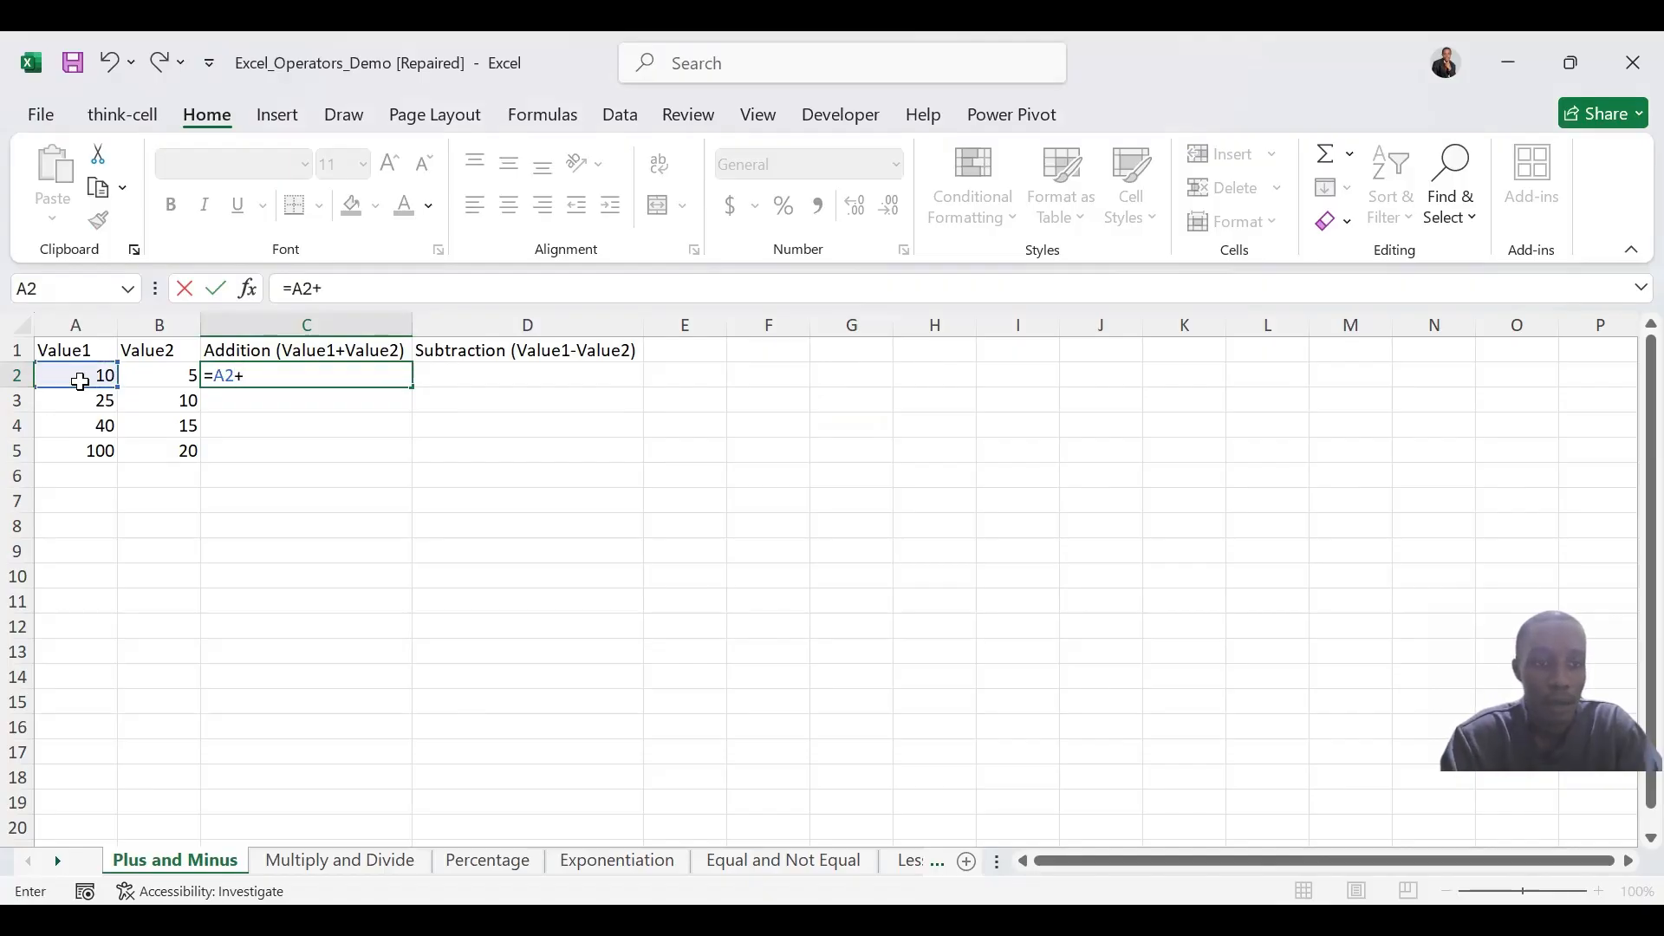
left_click(172, 379)
key("Return")
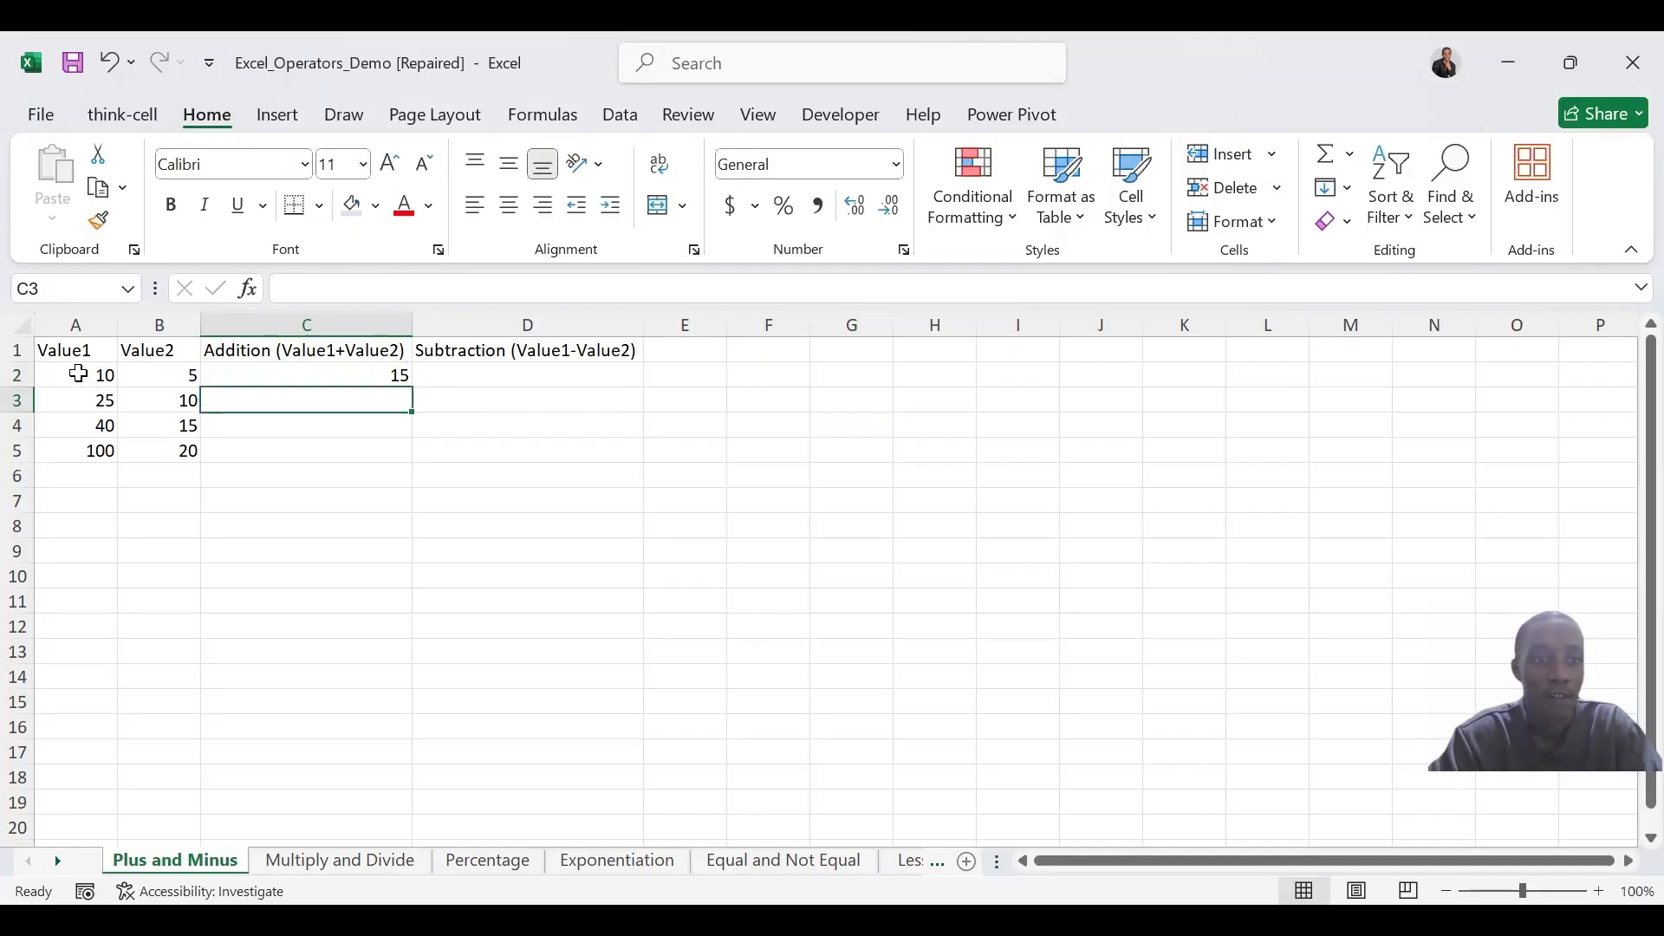
left_click(332, 381)
left_click_drag(410, 386, 404, 457)
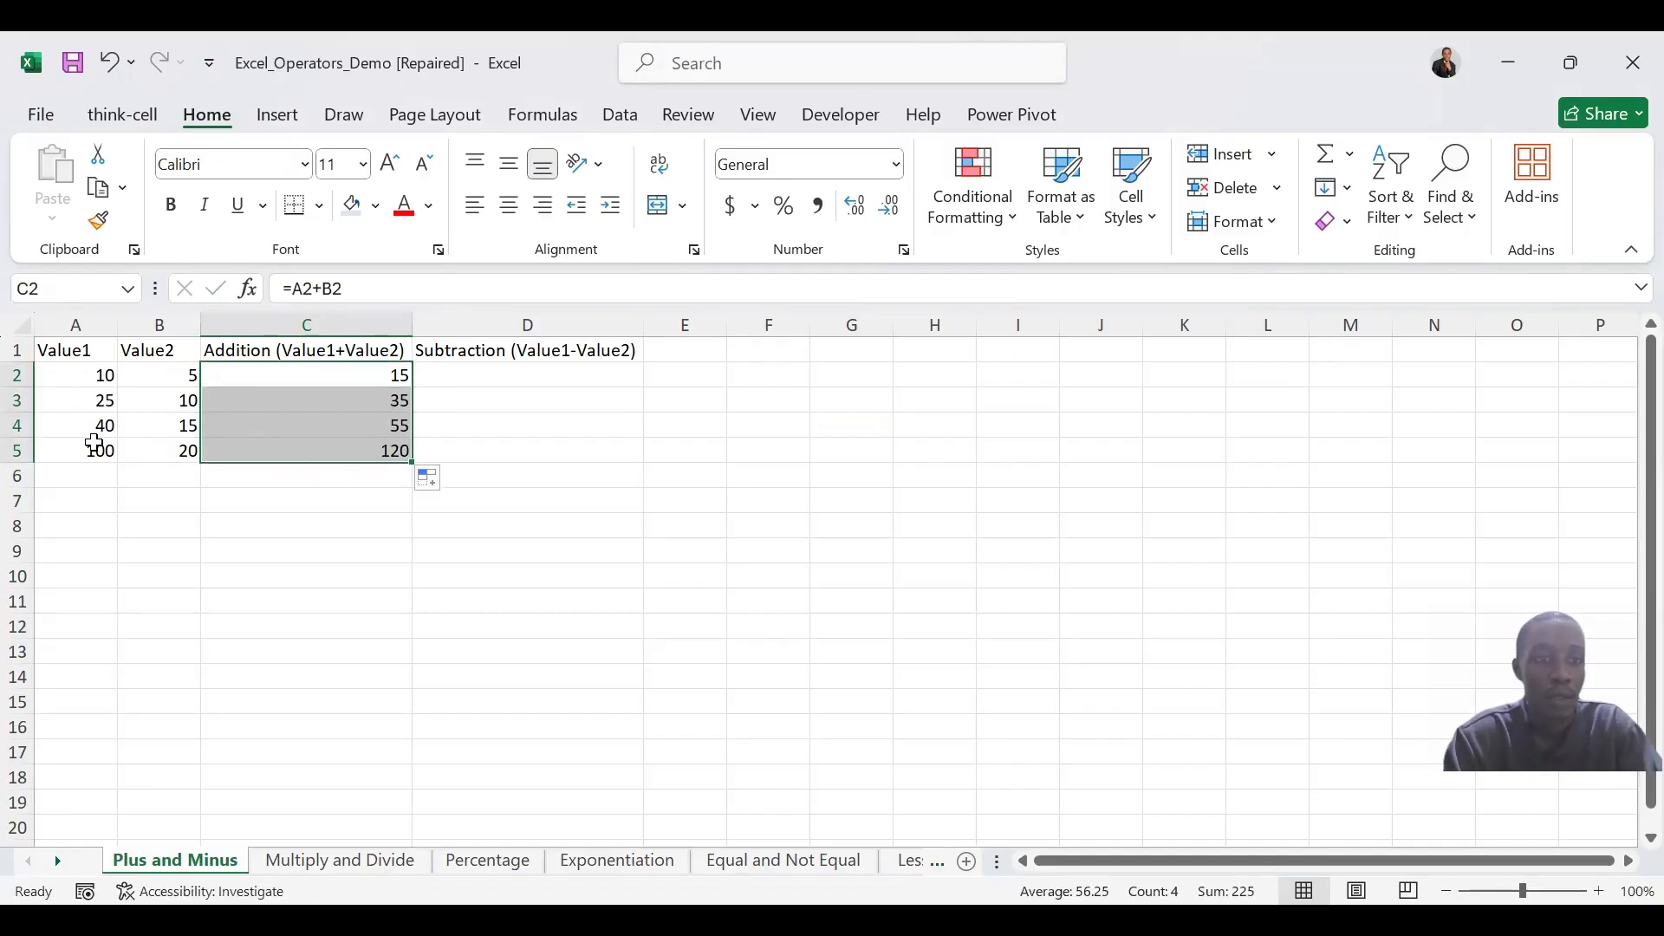
left_click(562, 371)
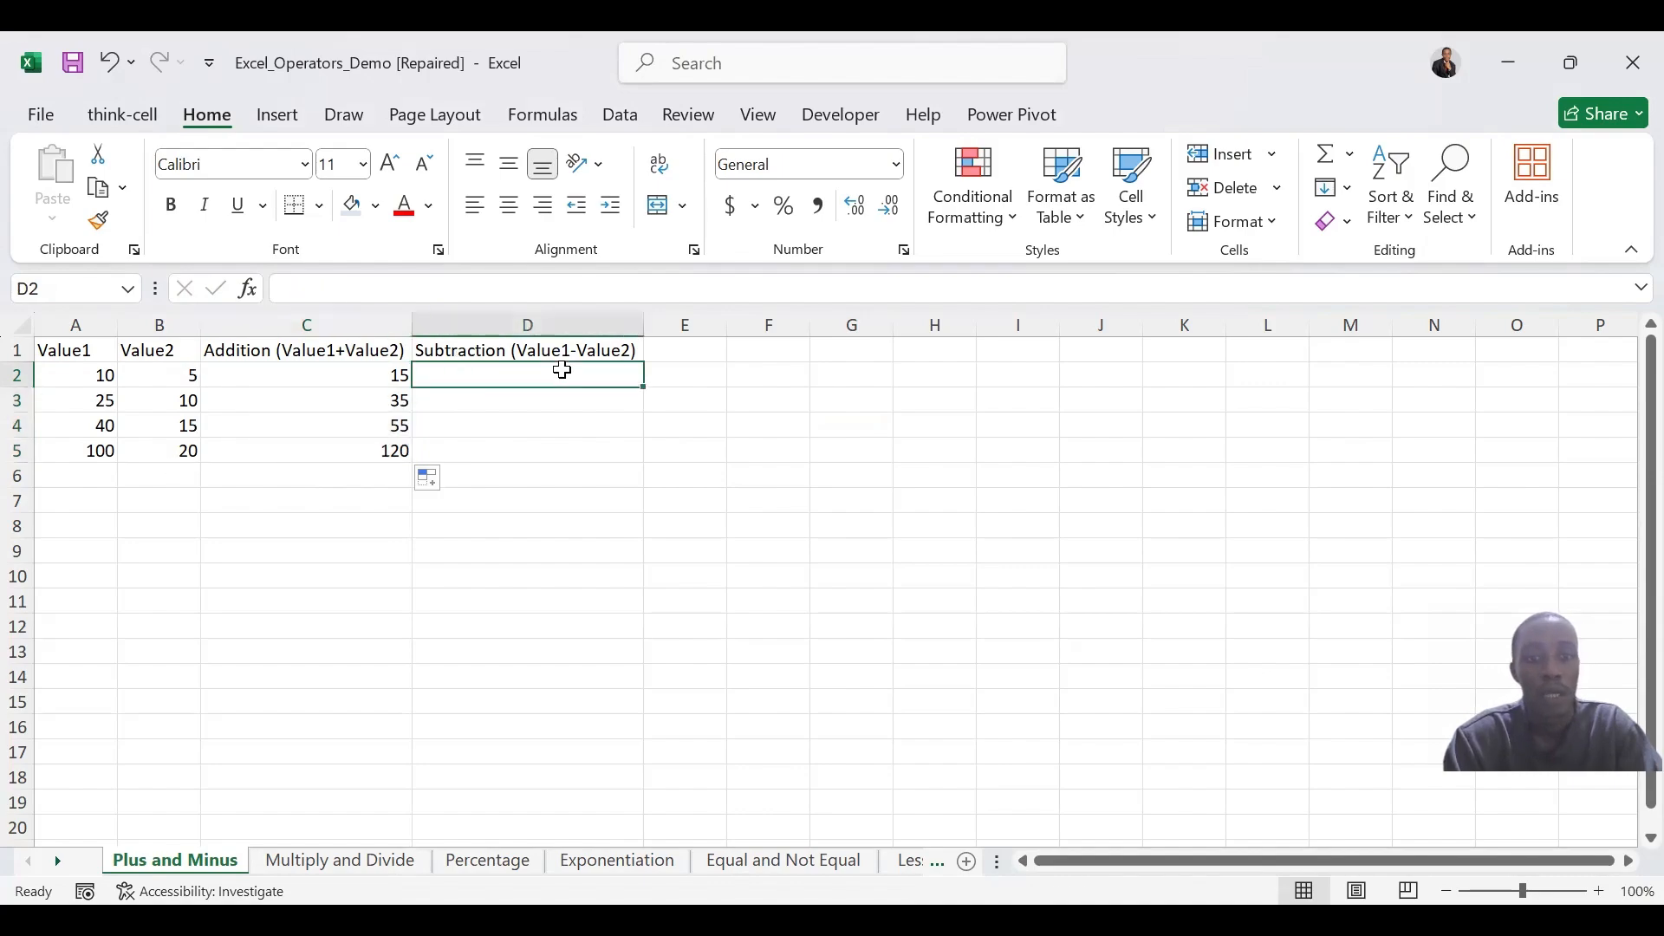
left_click(865, 380)
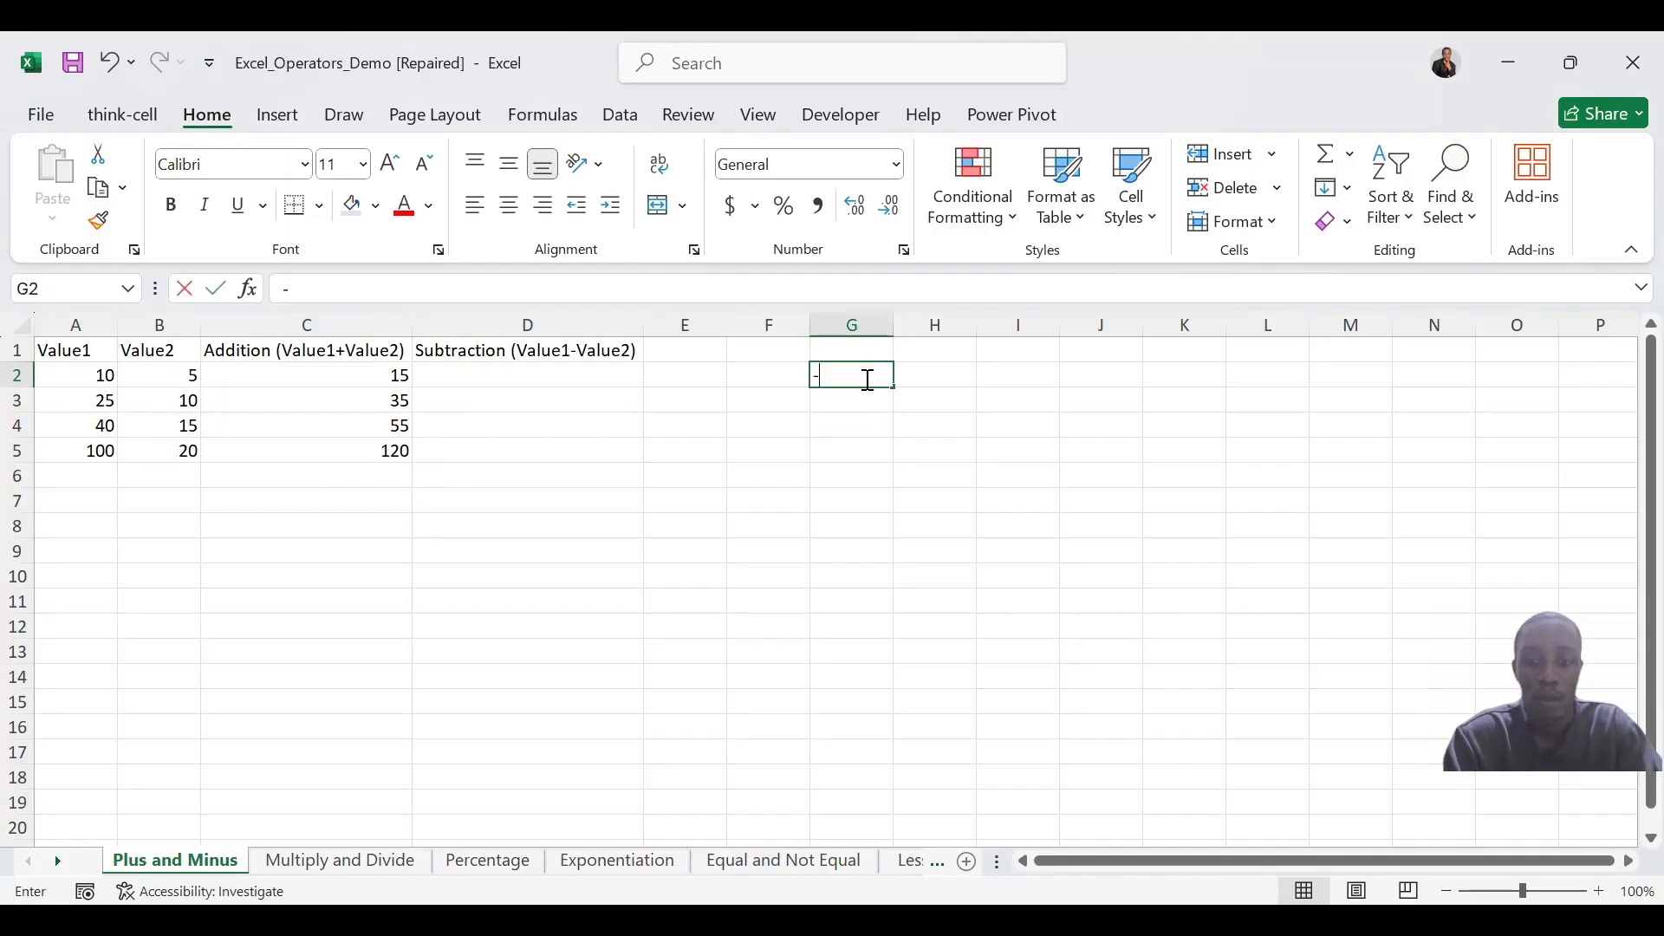
type("-")
key("Escape")
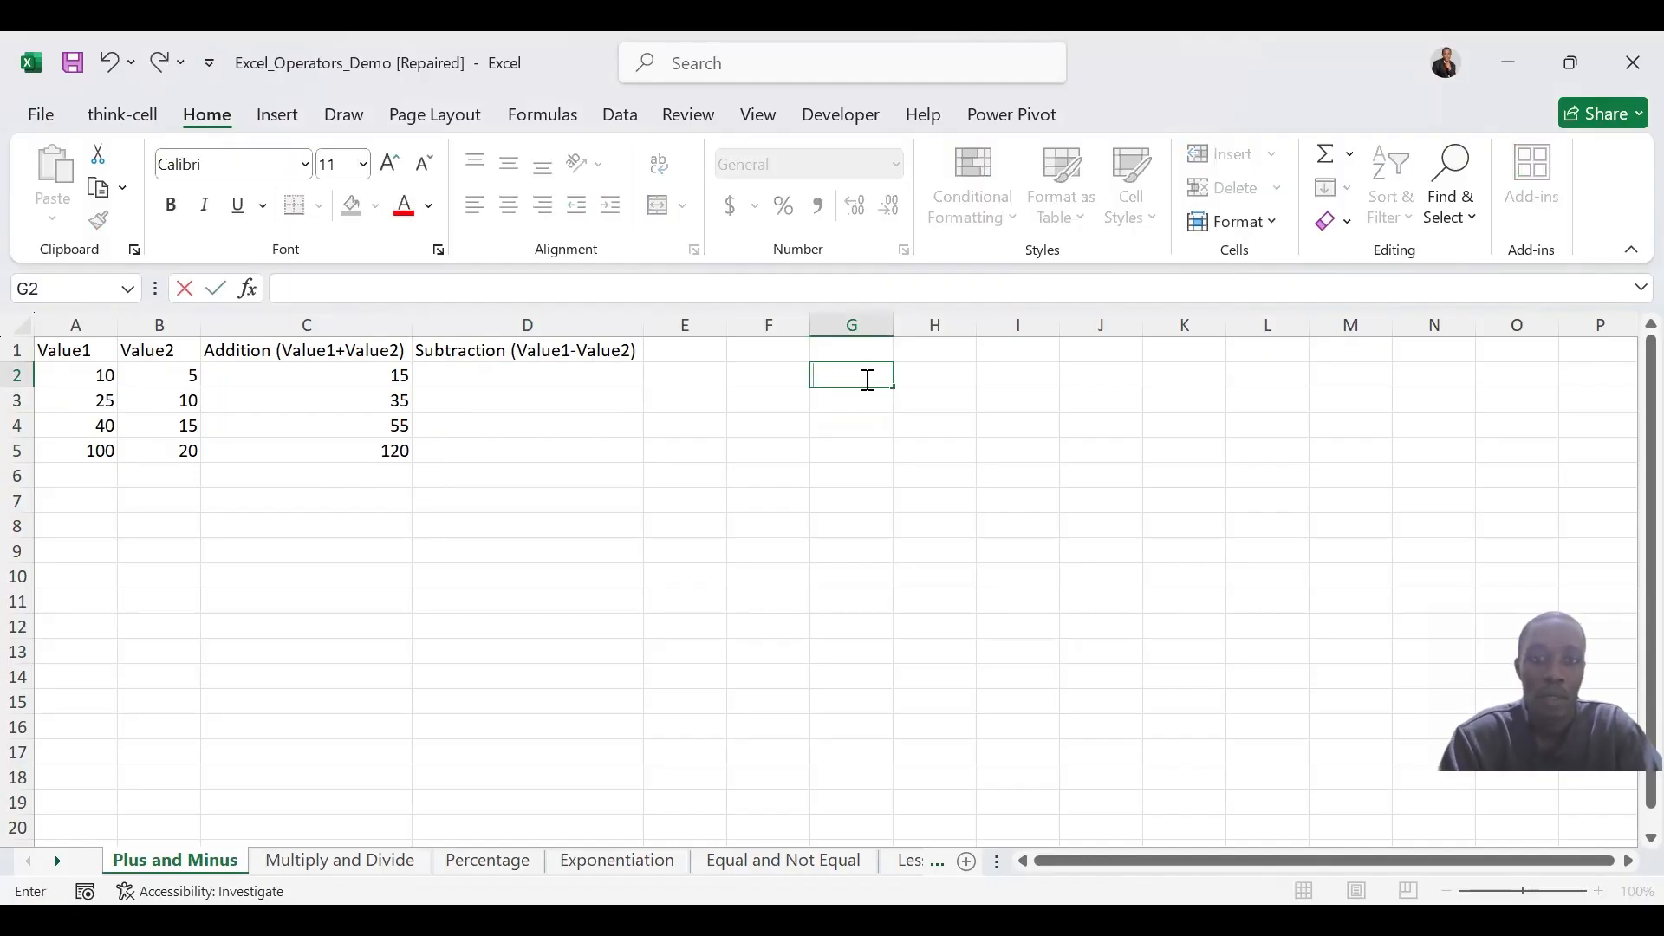
Calculate Value1 minus Value2 in D2 with =A2-B2 and fill the formula down through D5
left_click(606, 370)
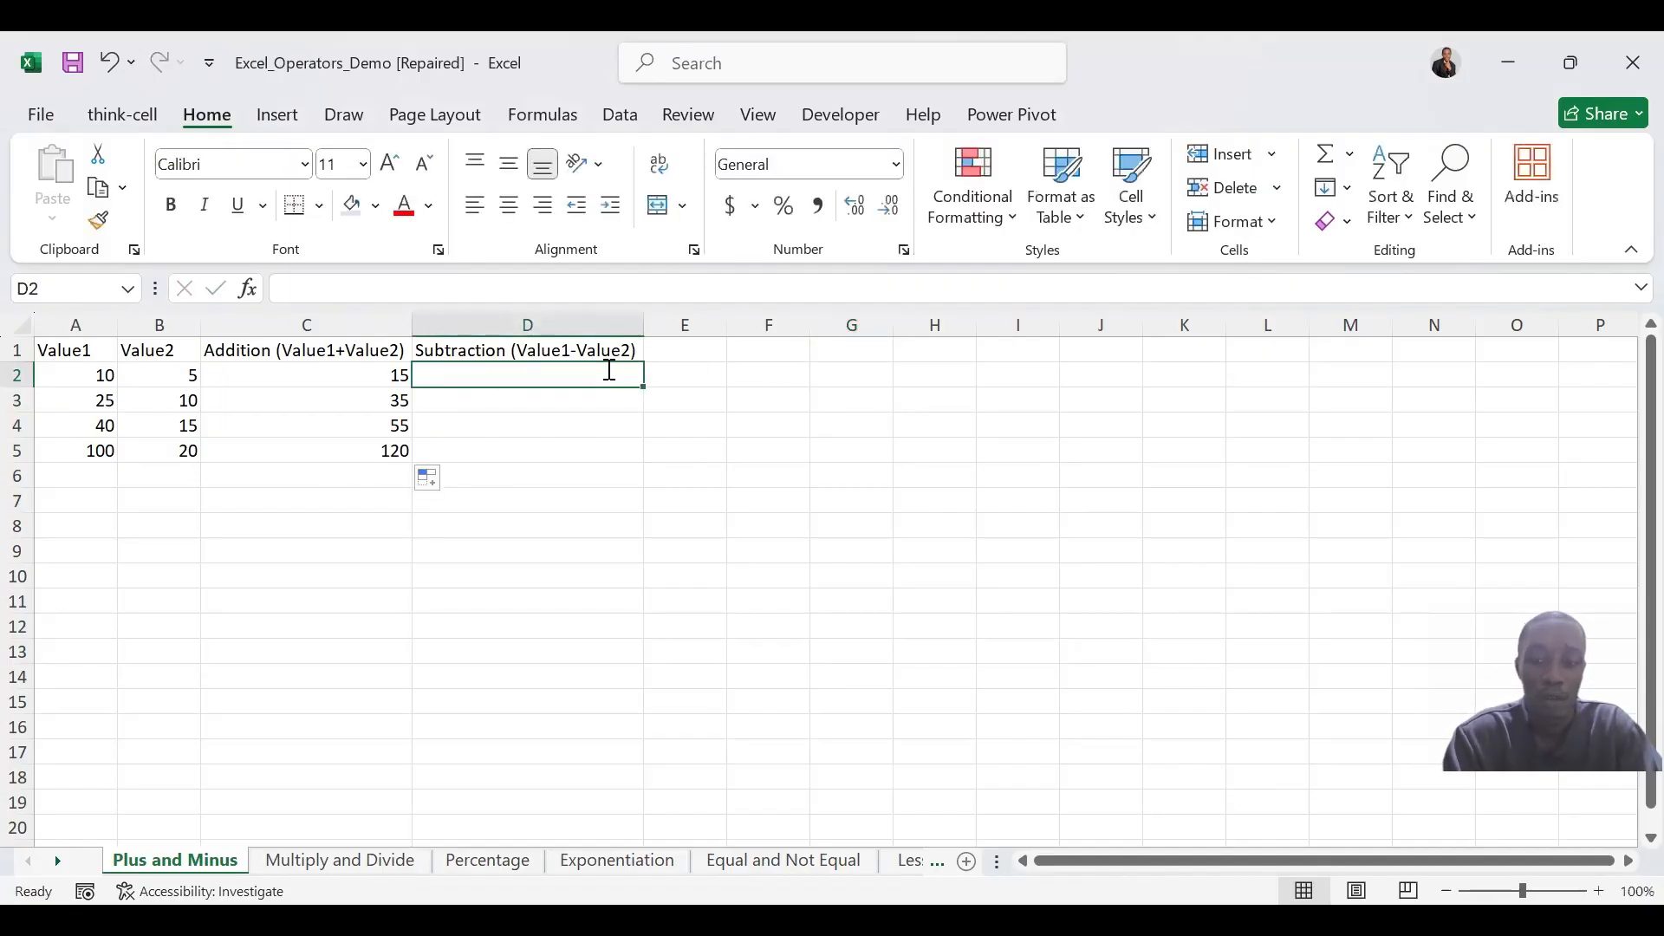
type("=")
left_click(103, 379)
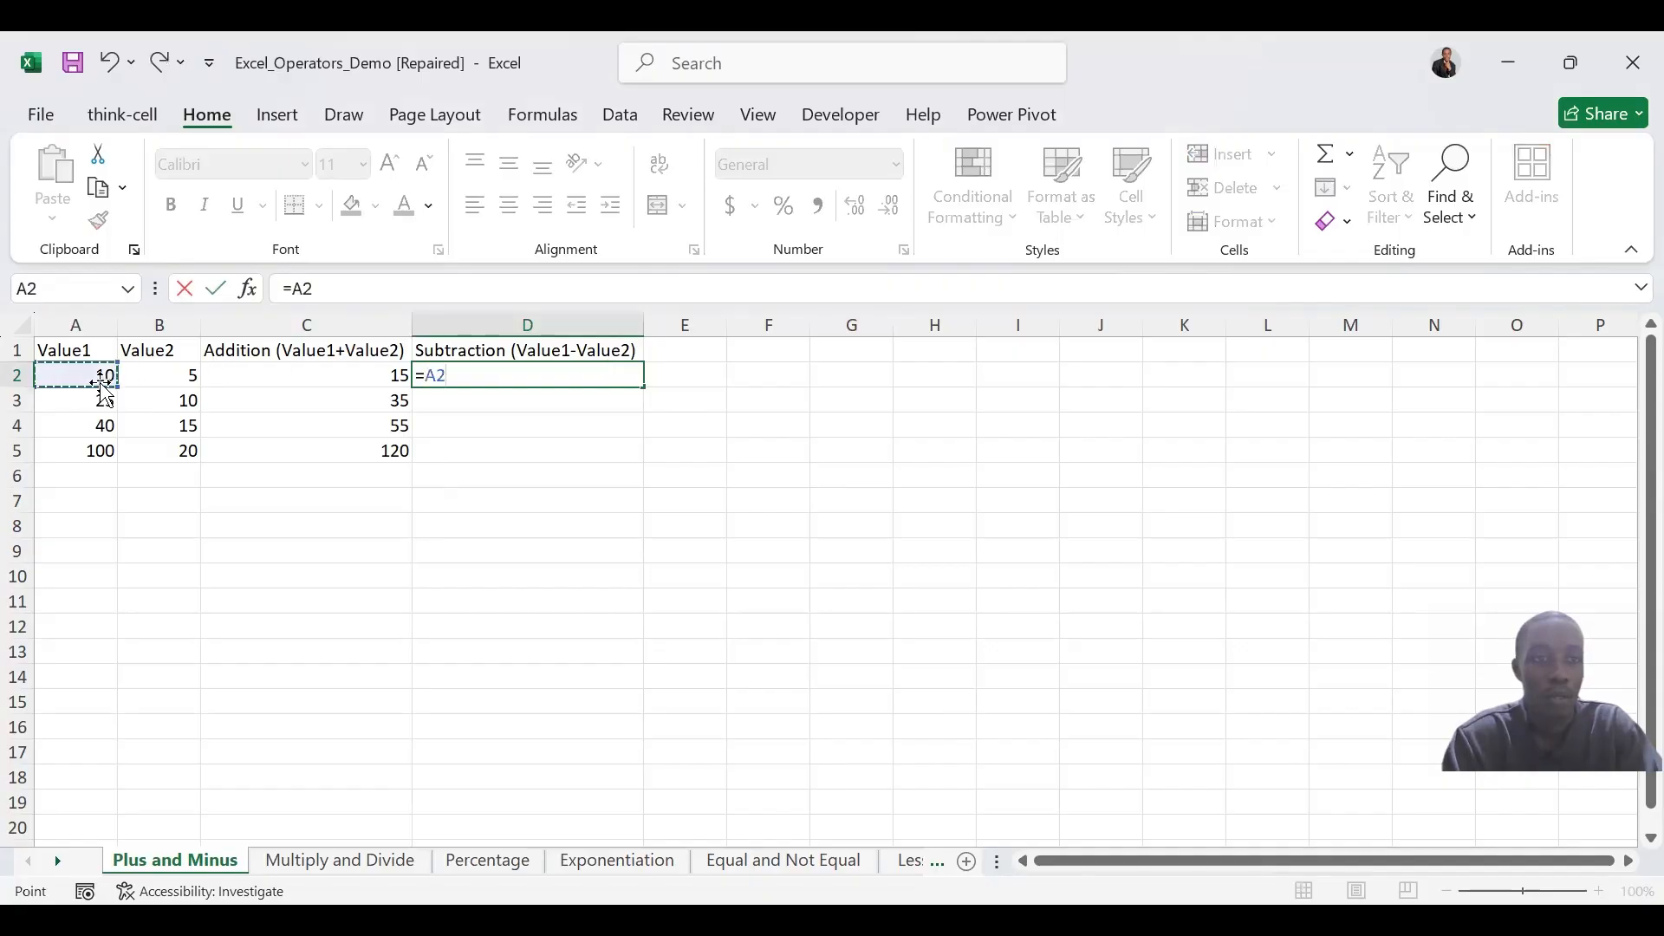
type("-")
left_click(136, 378)
key("Return")
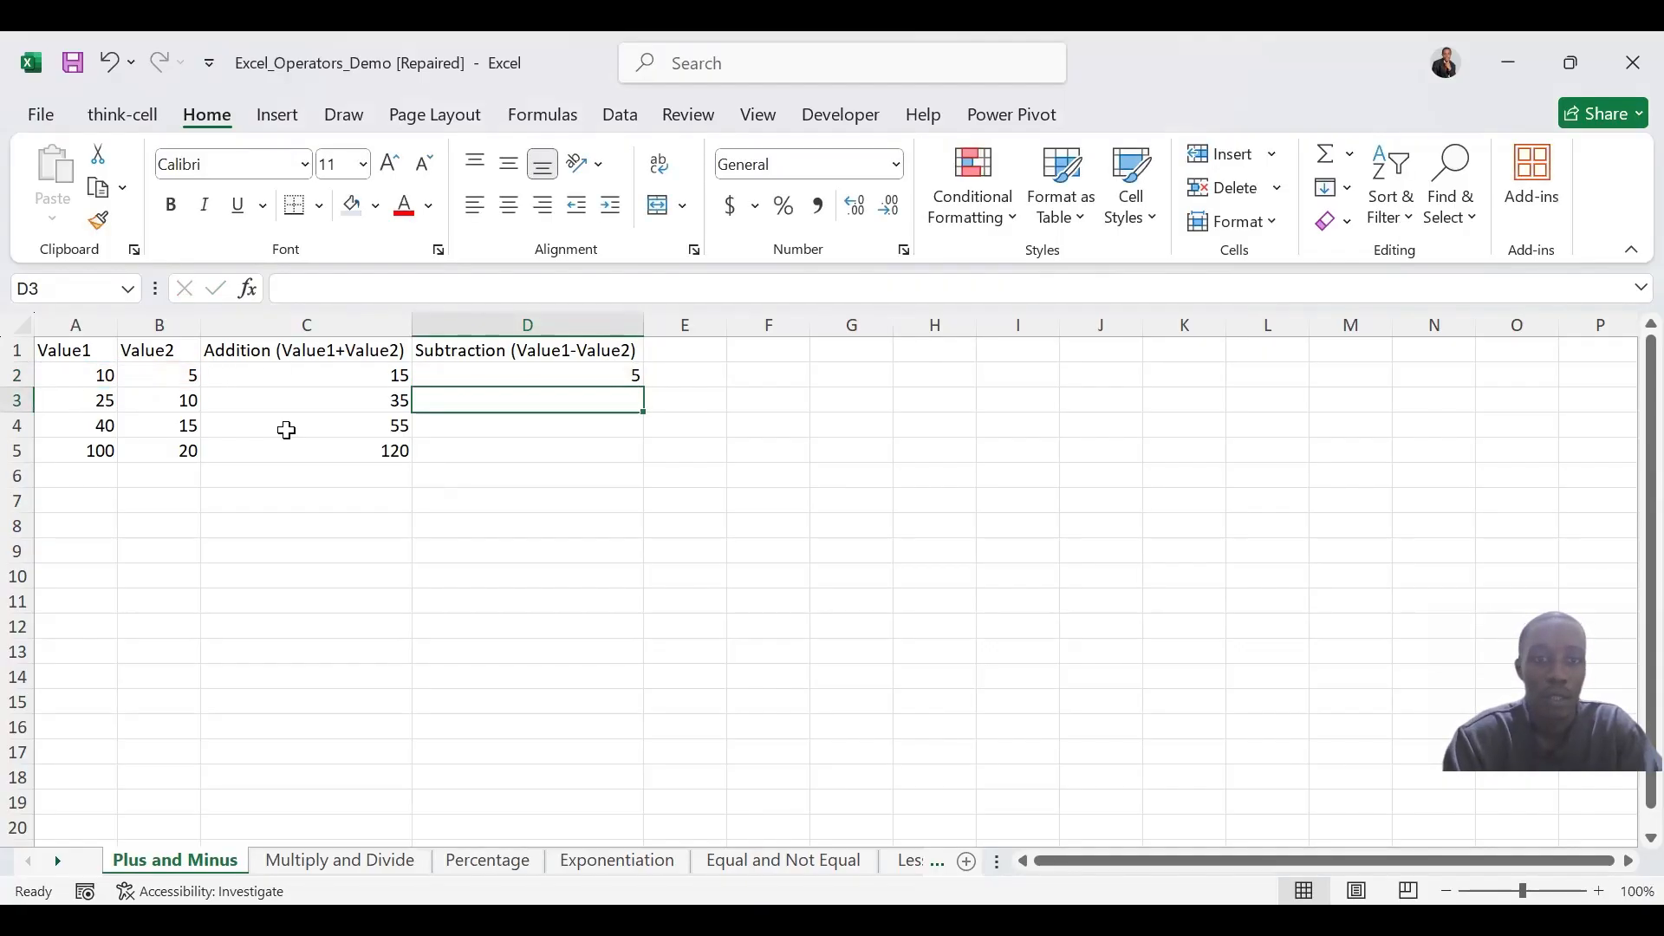
left_click(550, 379)
left_click_drag(639, 389, 639, 459)
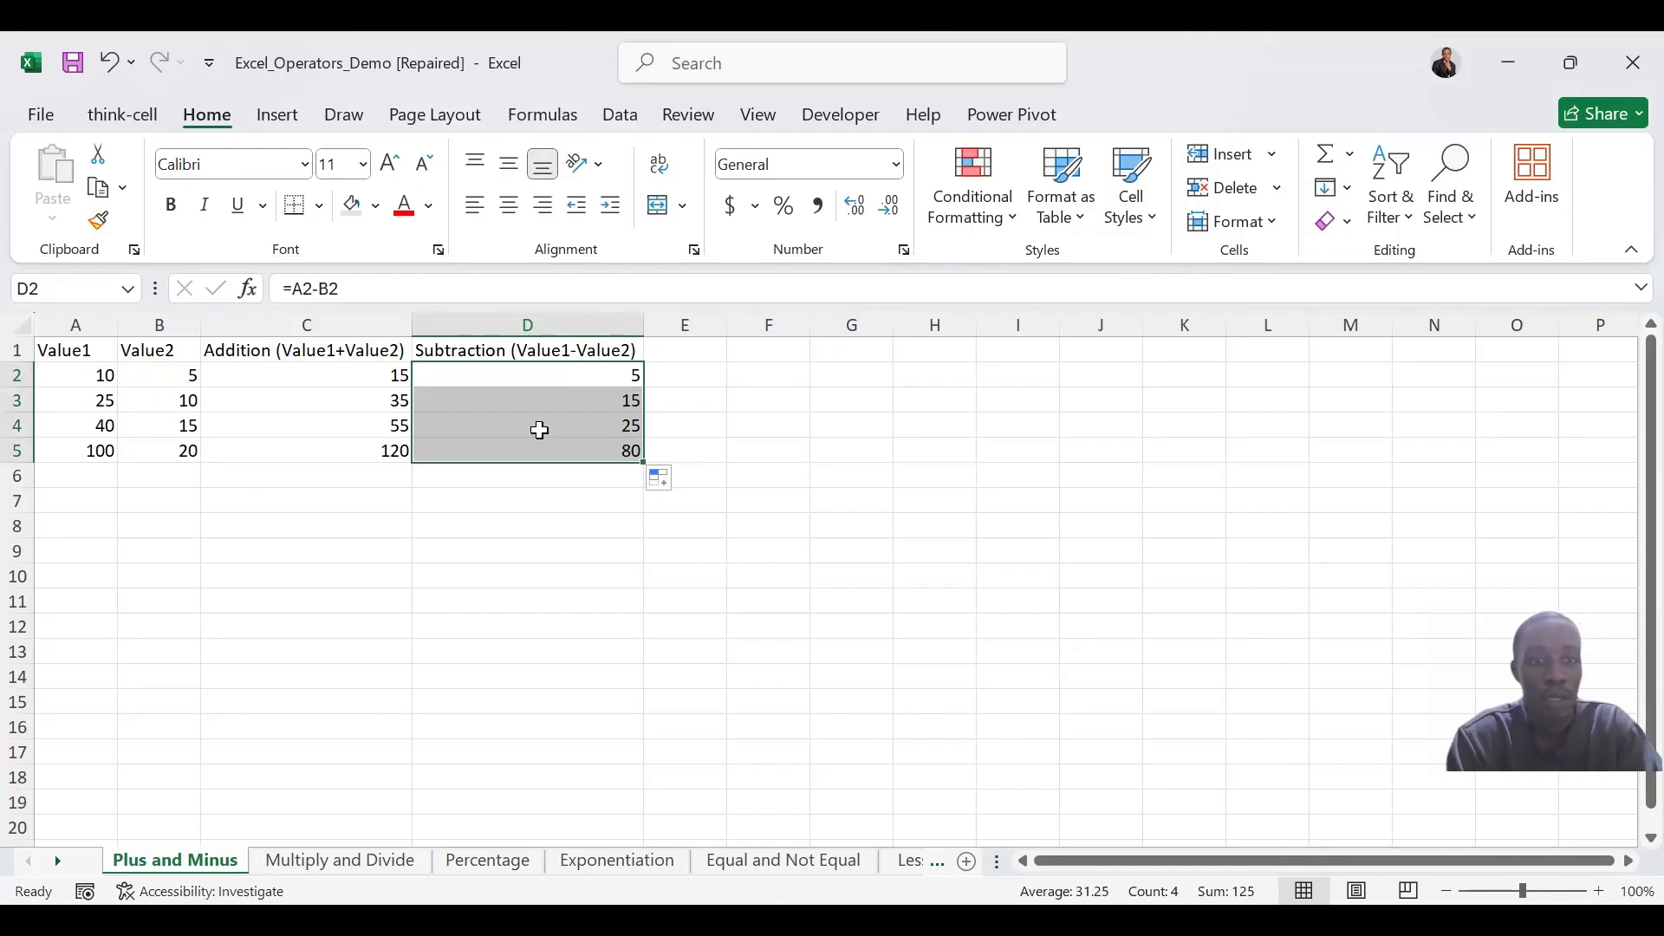
On the Multiply and Divide sheet, calculate the product in C2 with =A2*B2 and fill the formula down through C5
left_click(345, 863)
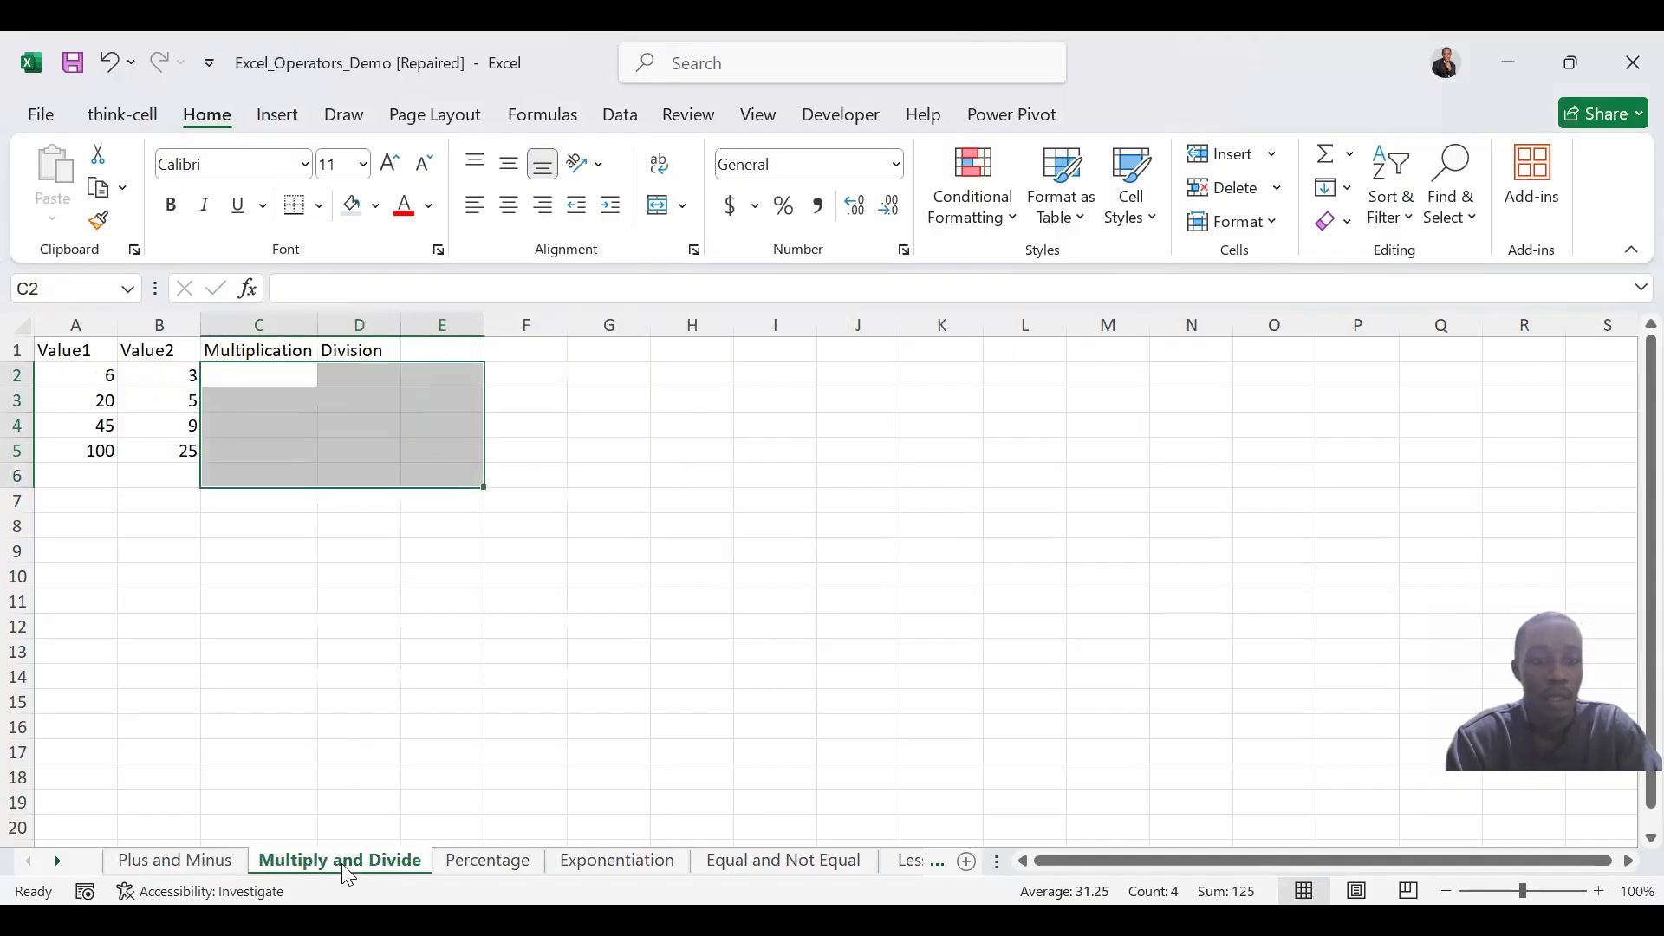
left_click(870, 405)
type("*")
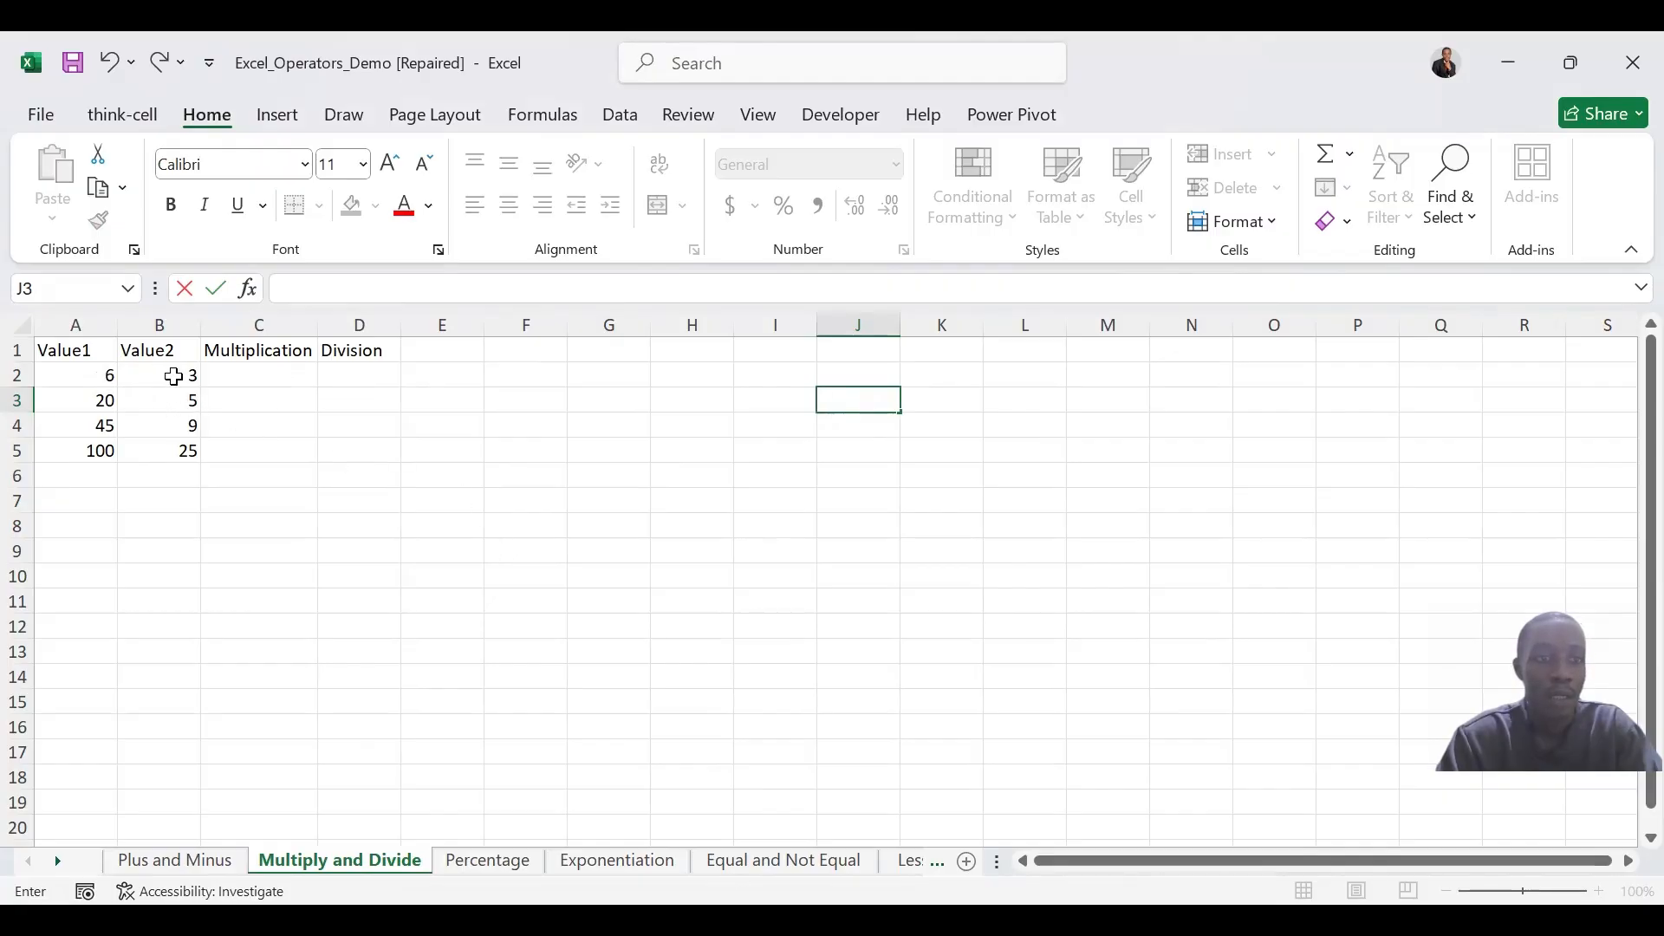
left_click(248, 380)
type("=")
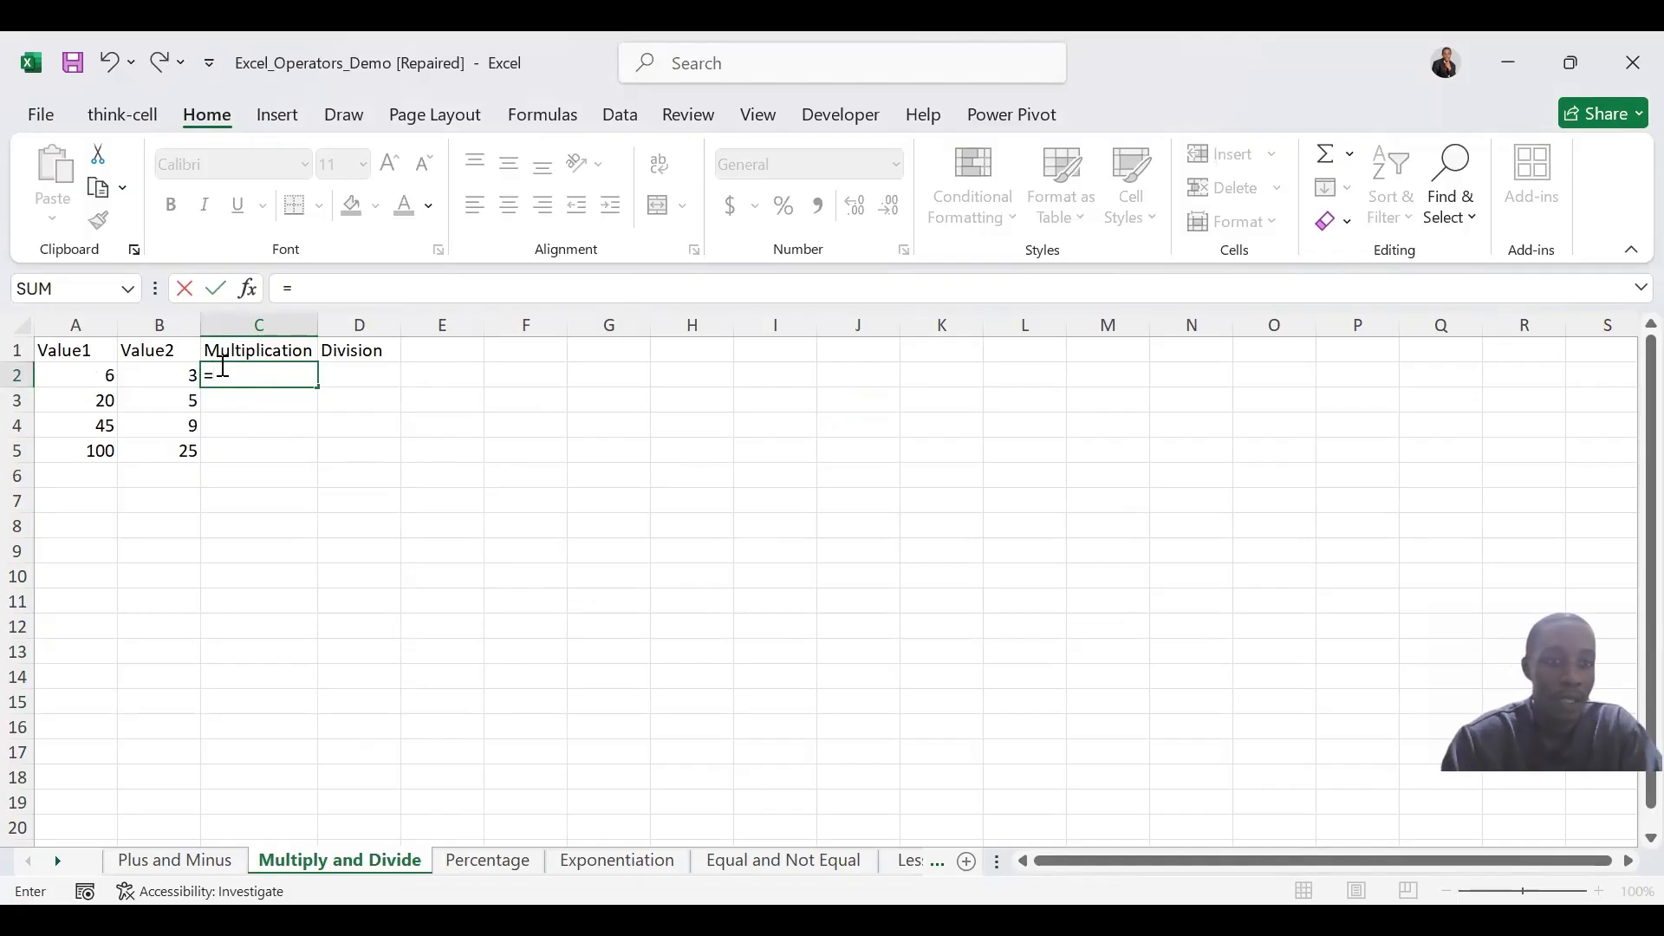
left_click(95, 373)
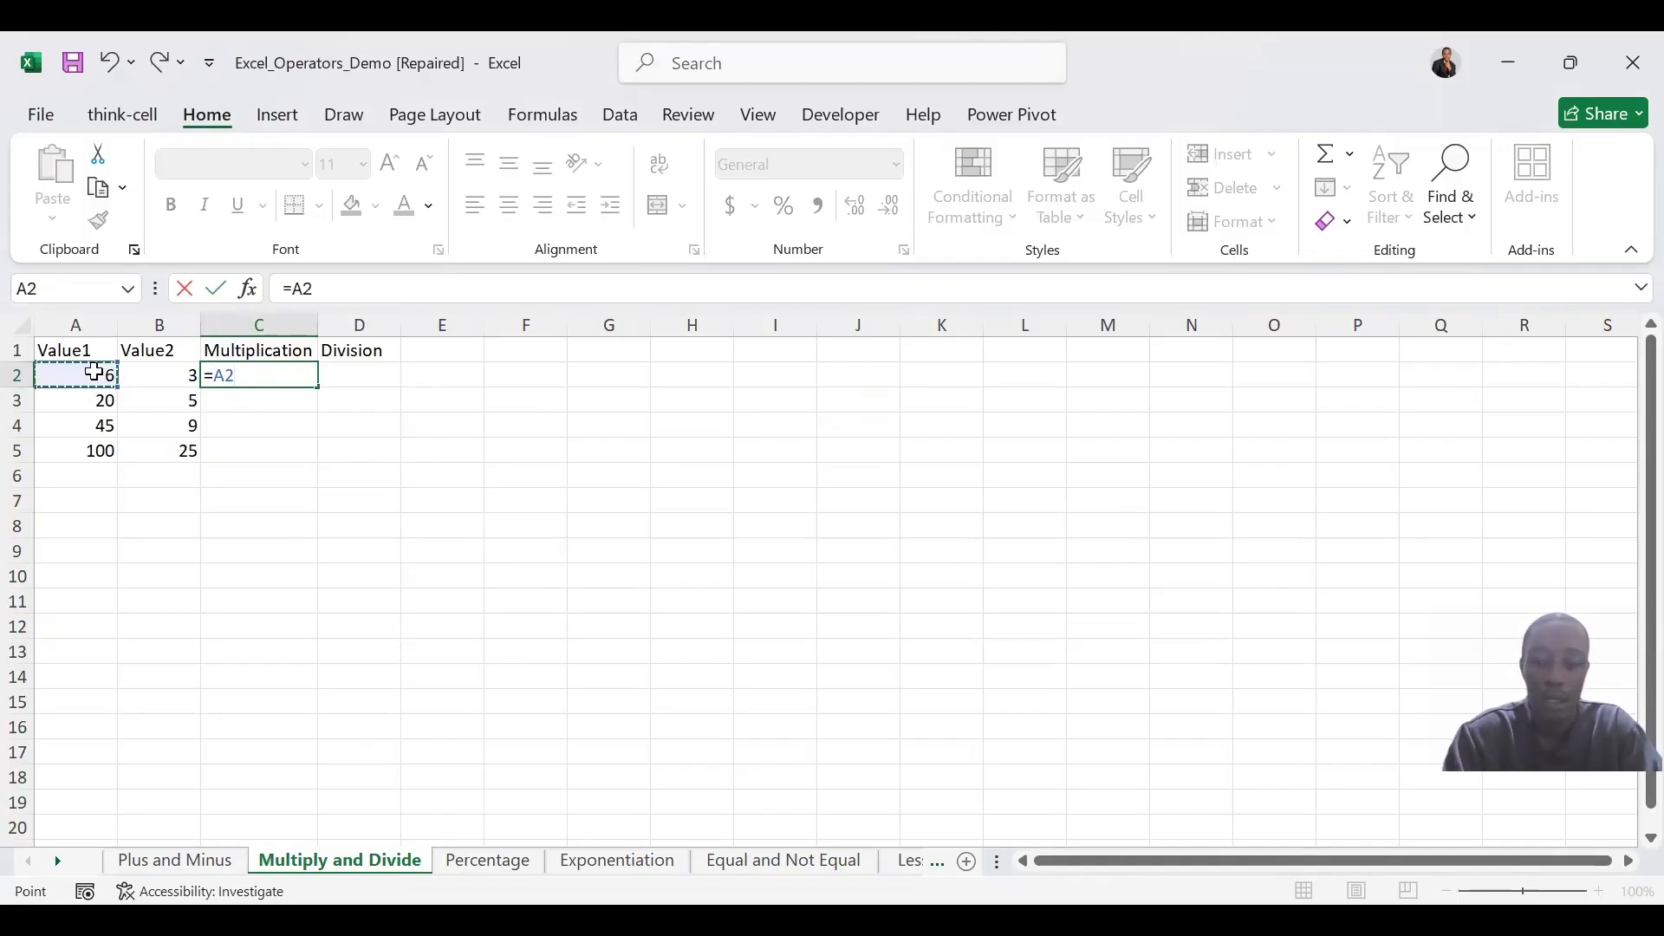
type("*")
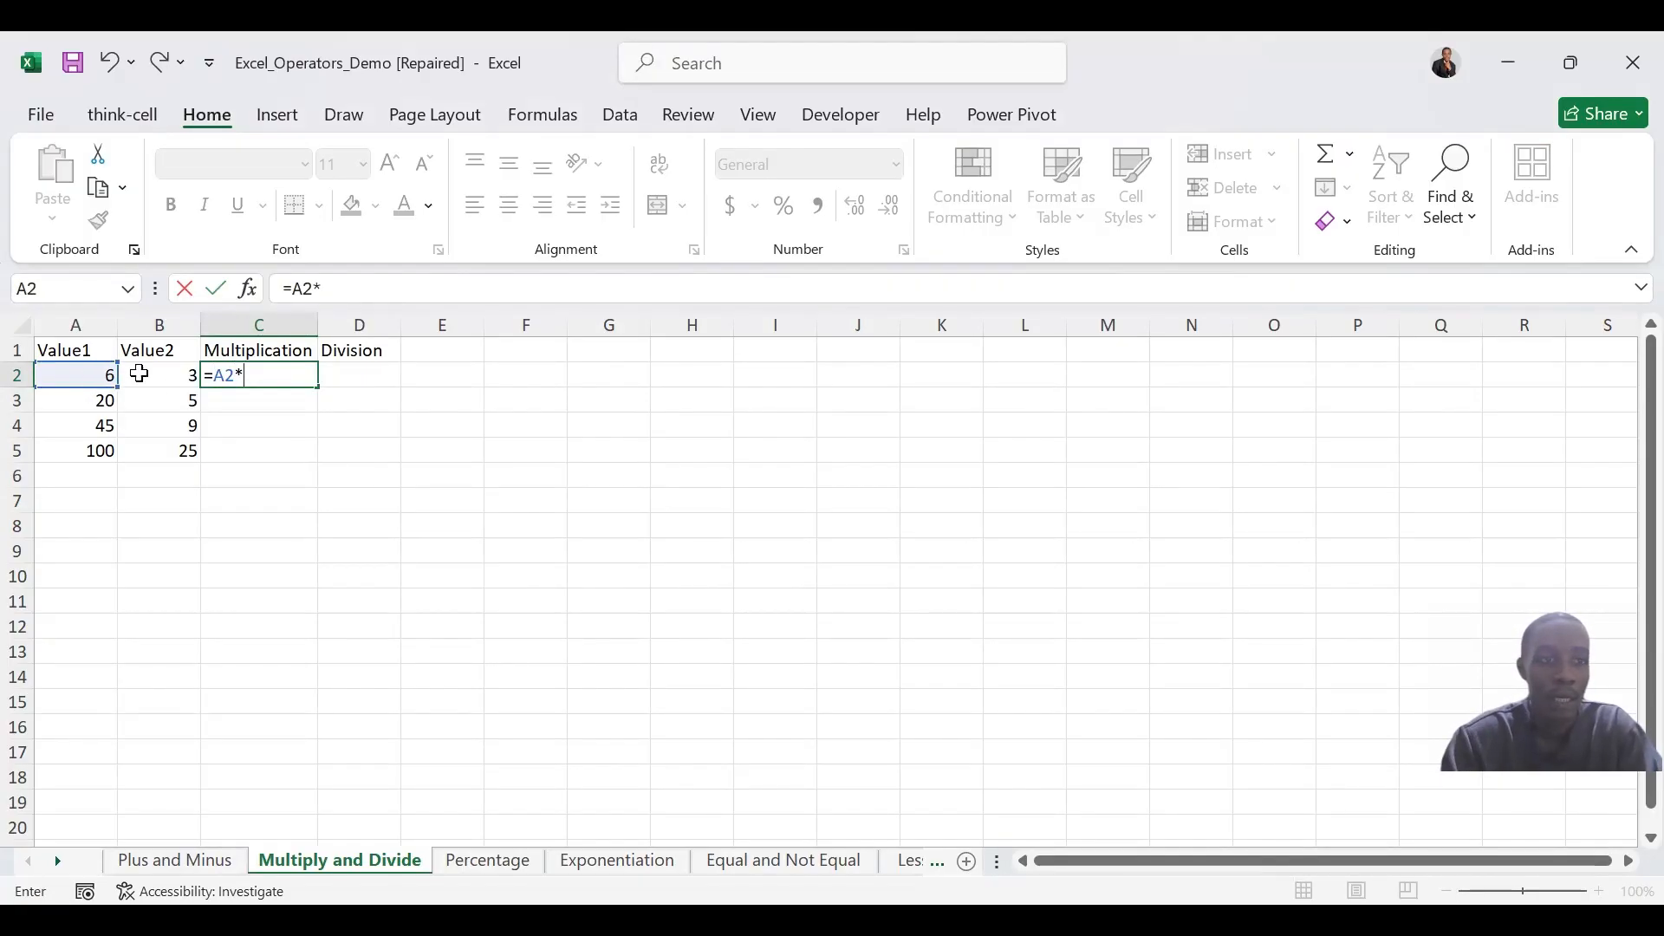
left_click(169, 374)
key("Return")
left_click(273, 372)
left_click_drag(317, 398, 310, 463)
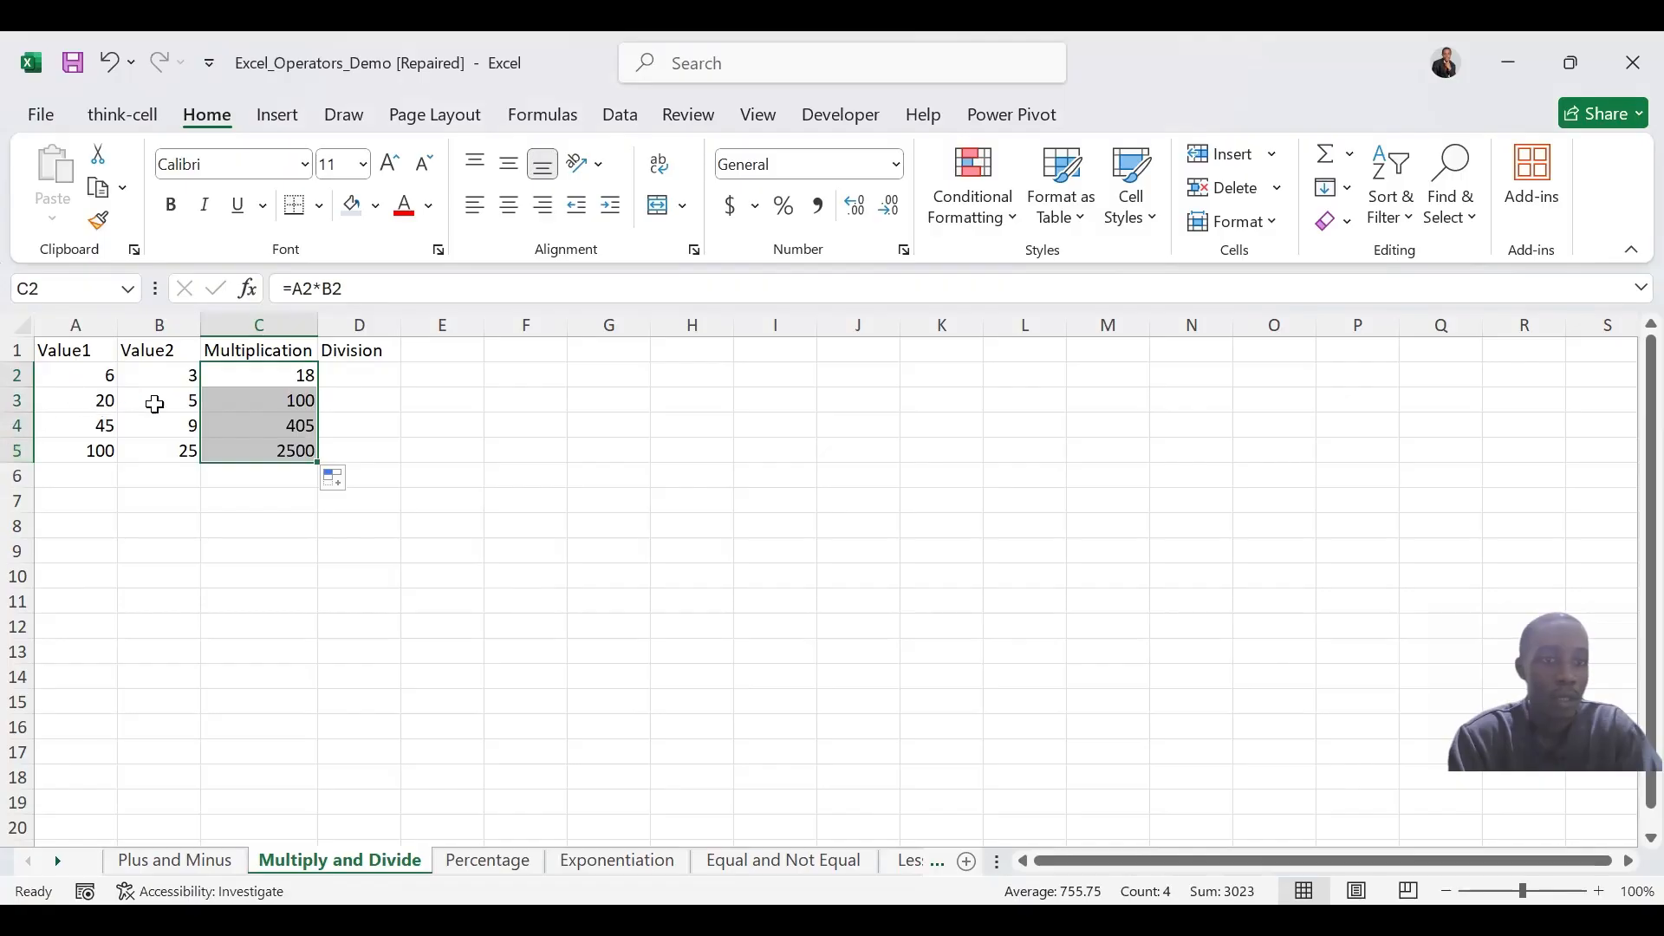
left_click(358, 379)
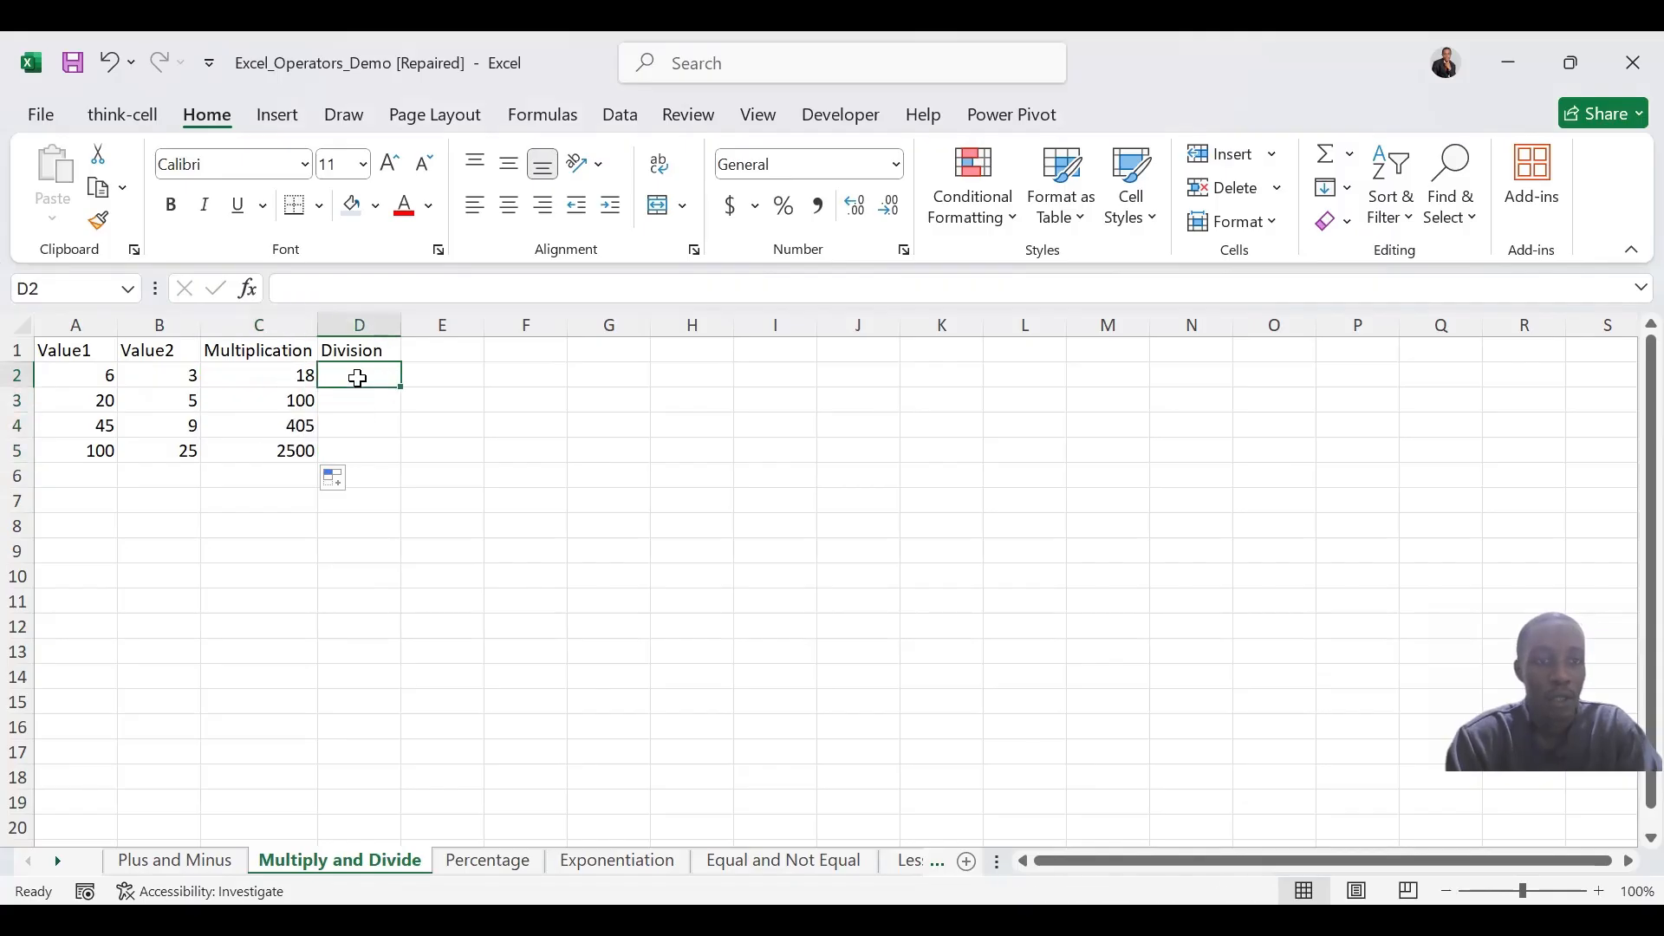
left_click(505, 389)
key("alt")
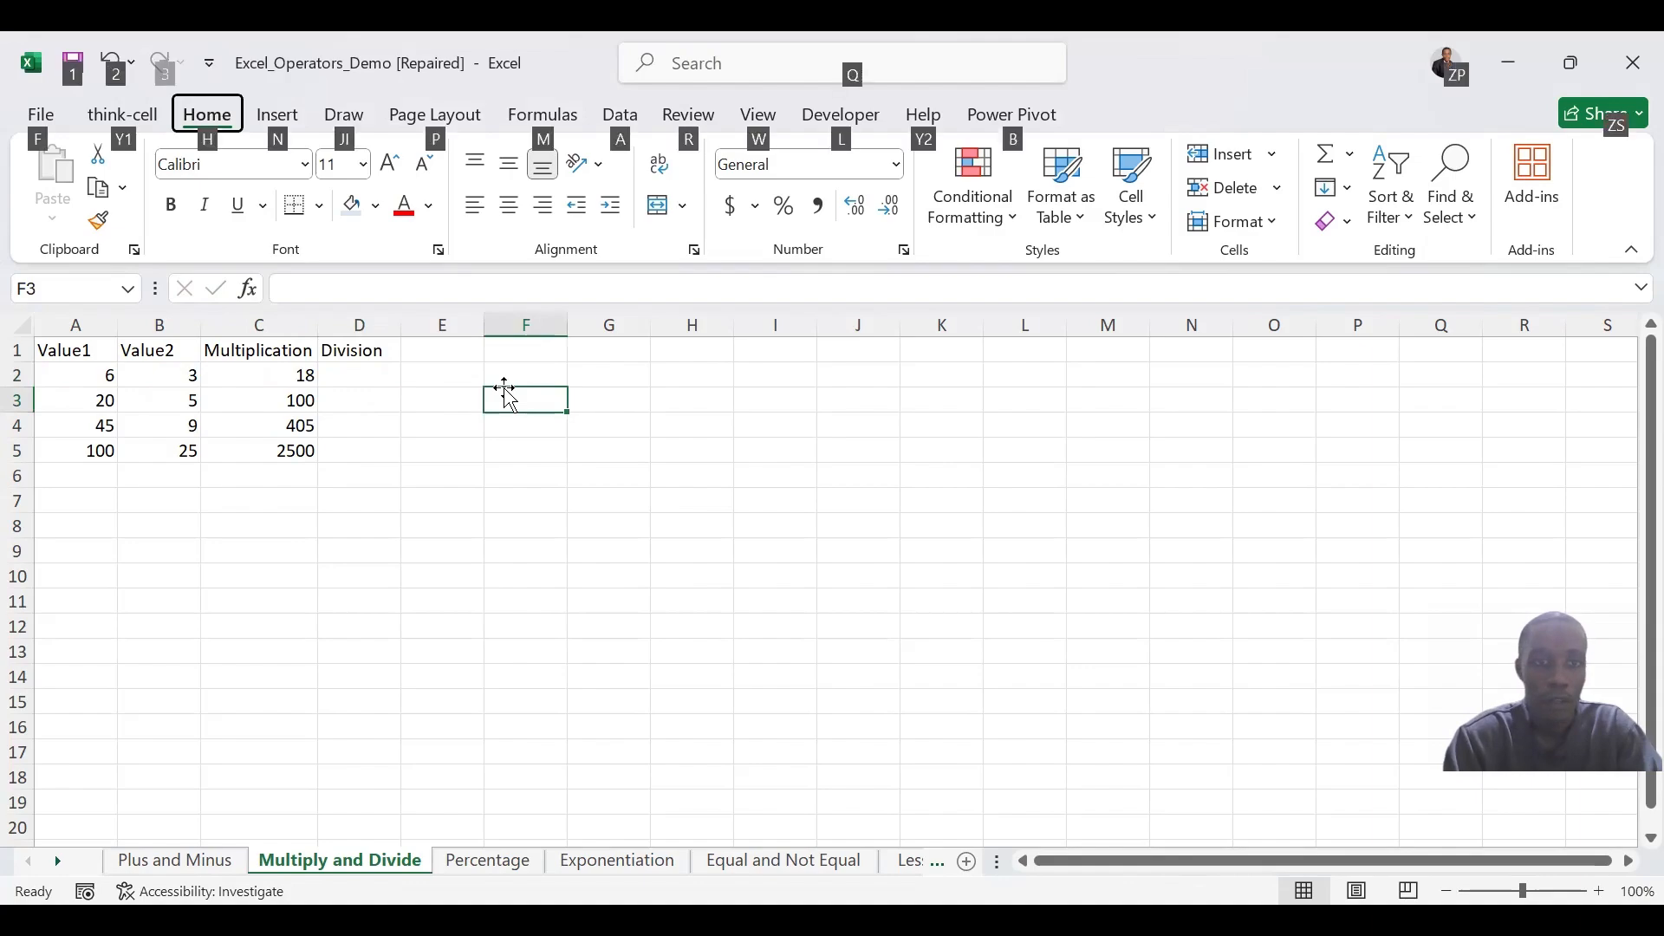
left_click(559, 448)
key("alt")
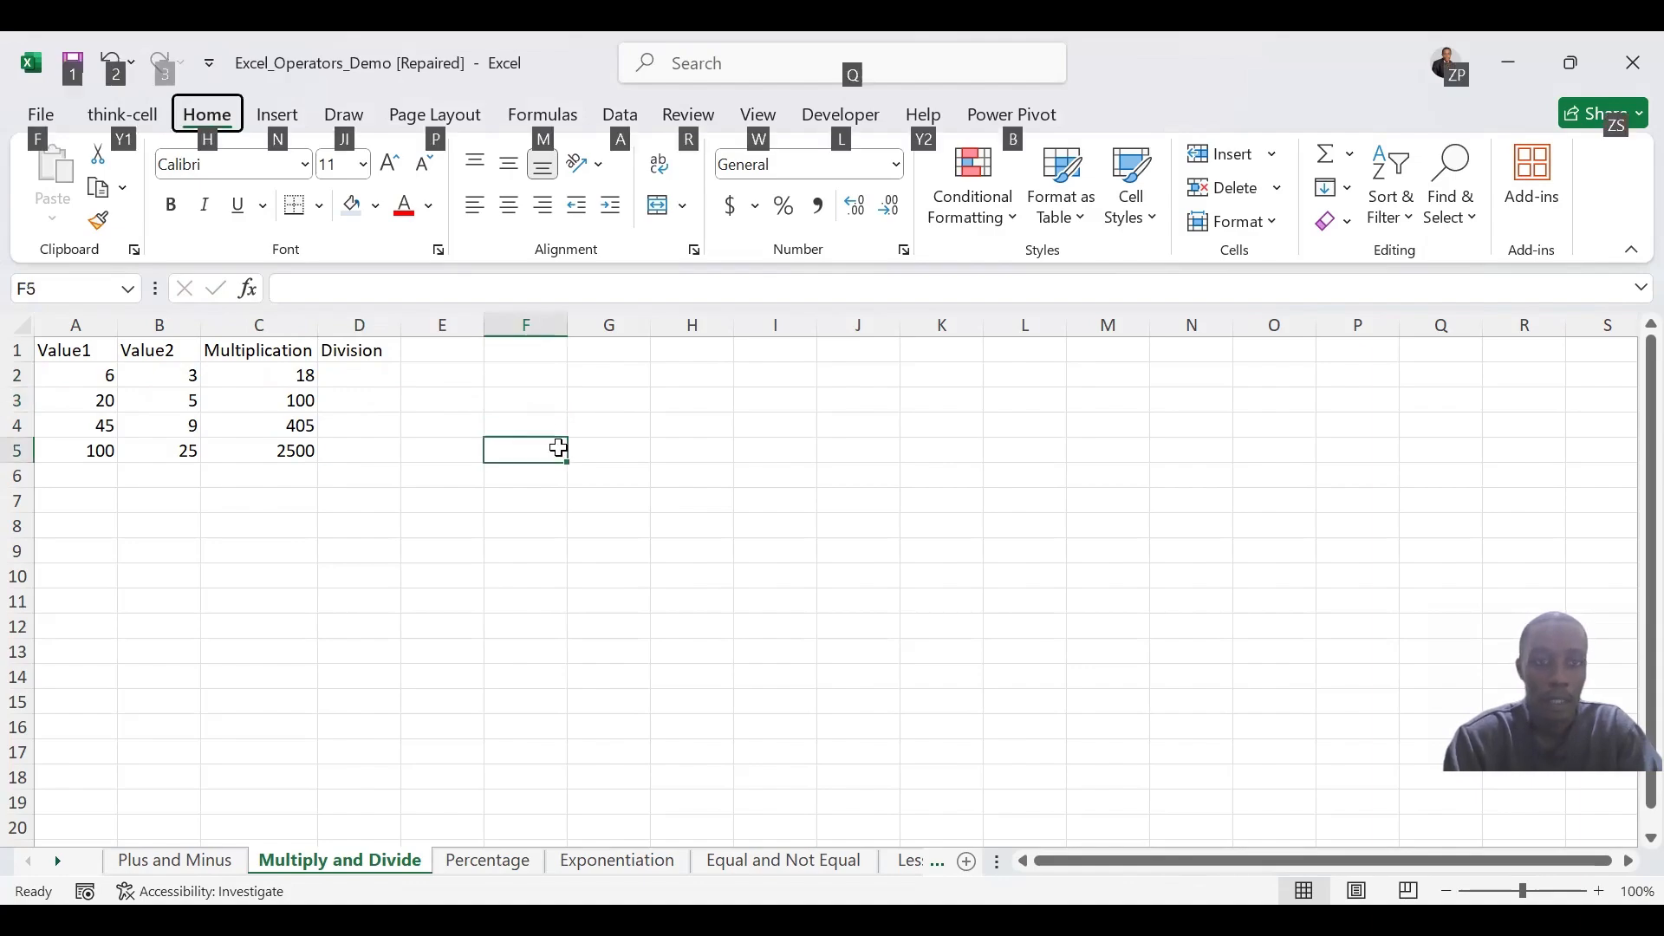
double_click(561, 450)
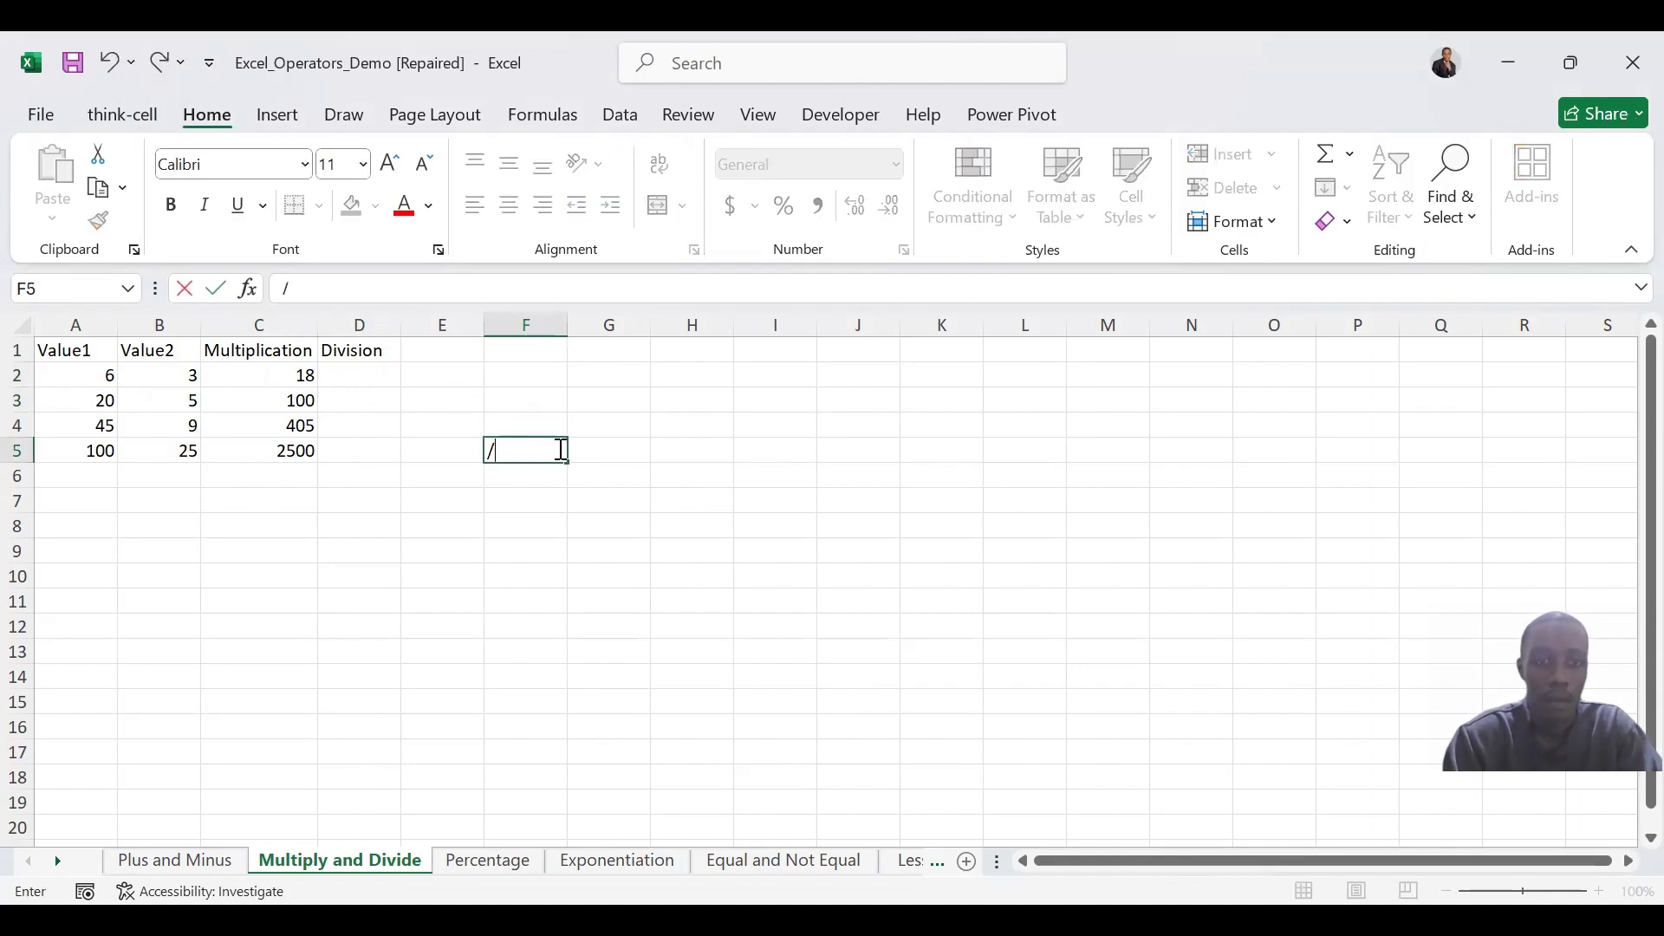
left_click(579, 401)
Calculate Value1 divided by Value2 in D2 with =A2/B2 and fill the formula down through D5
left_click(351, 381)
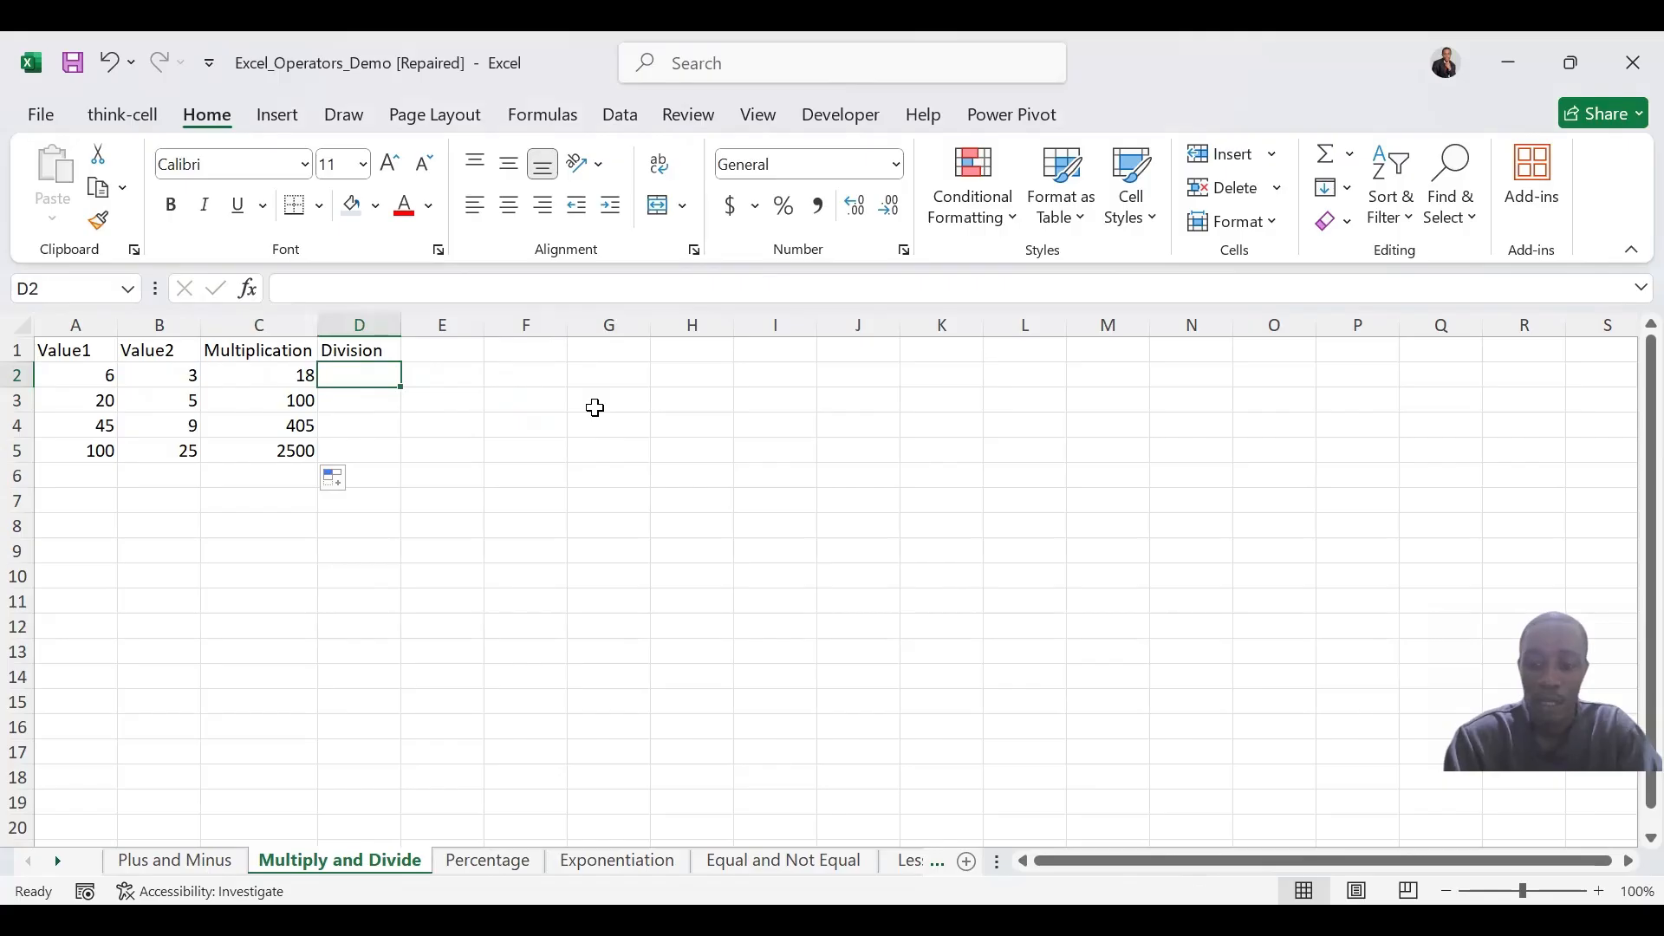
type("=")
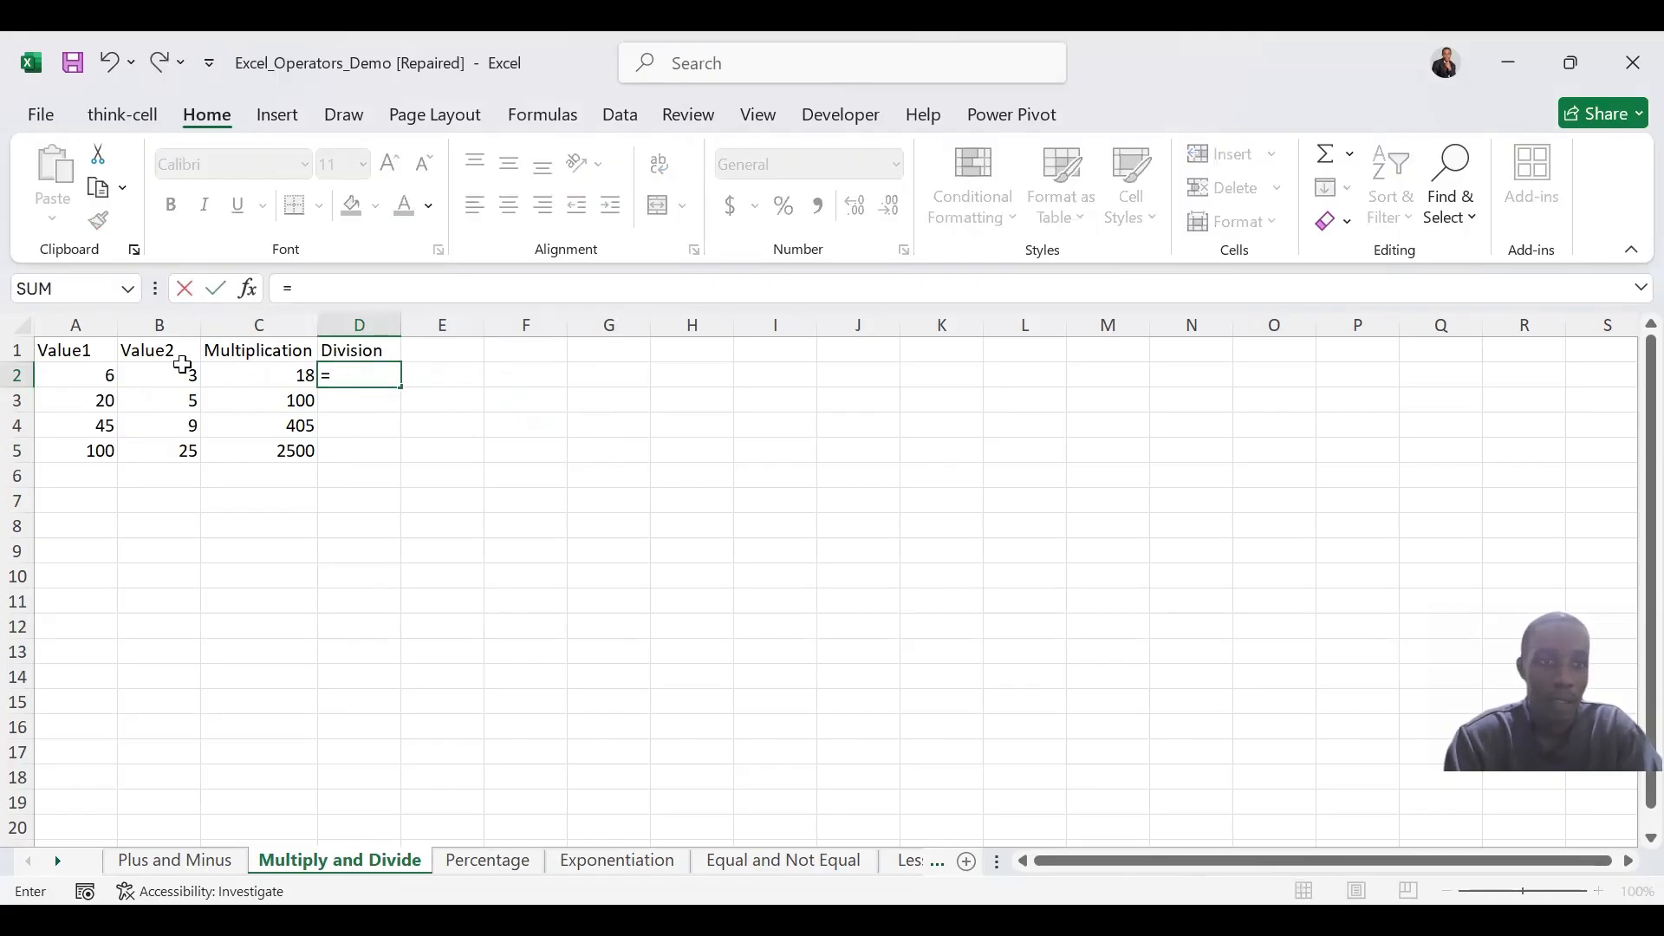
left_click(111, 375)
type("/")
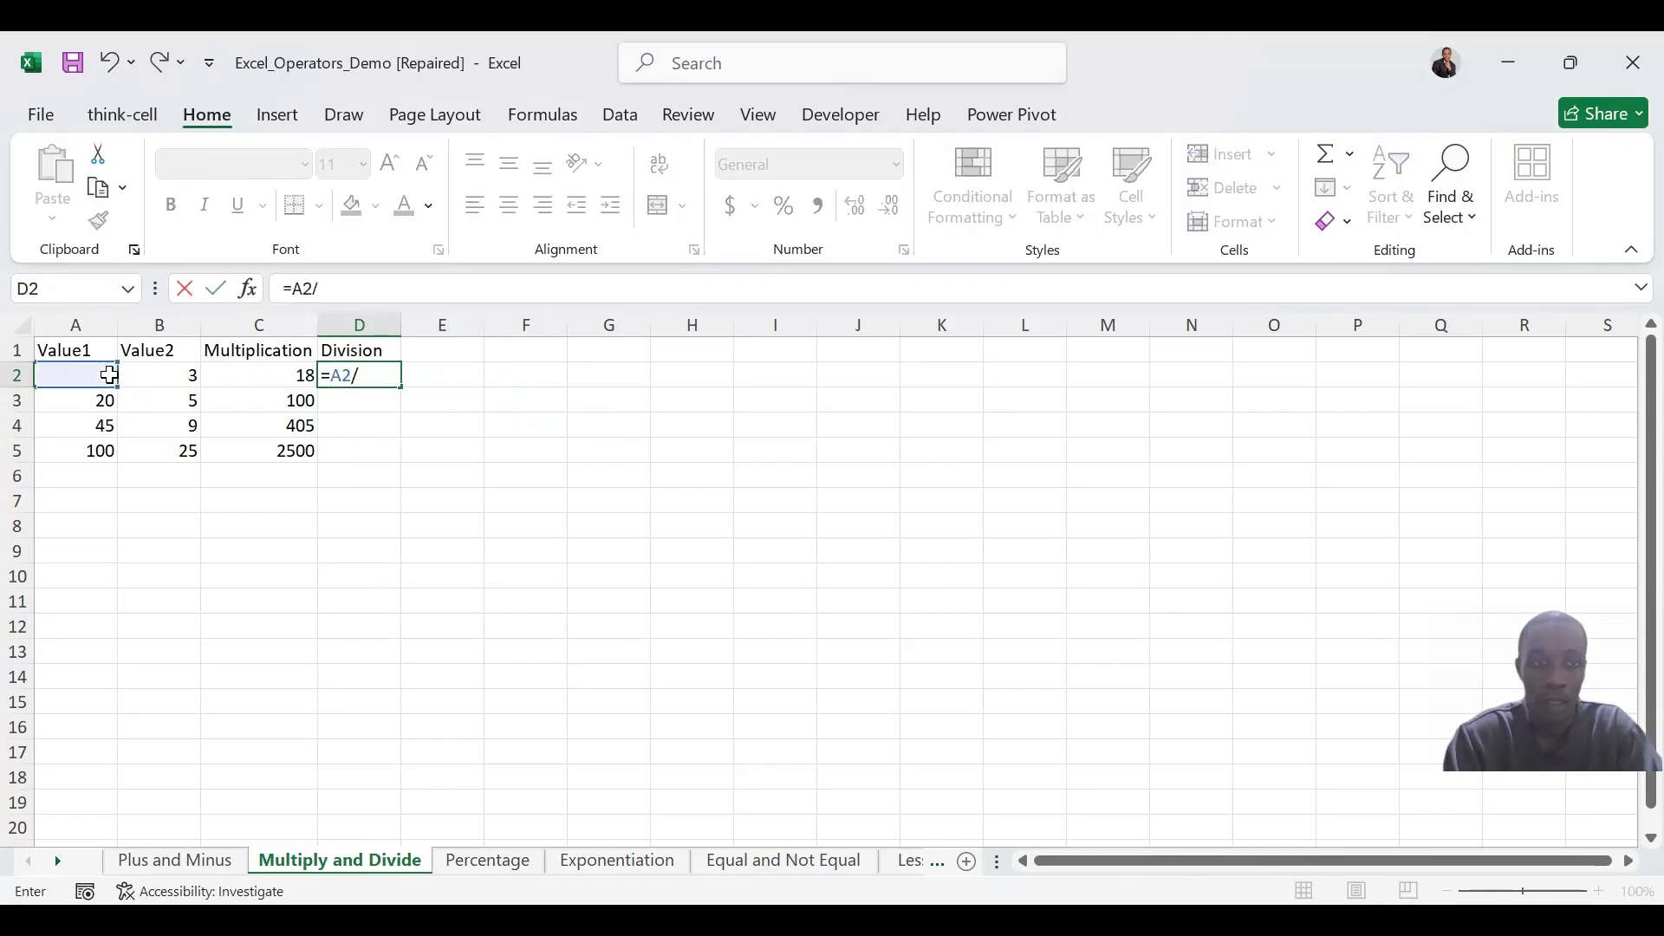
left_click(156, 376)
key("Return")
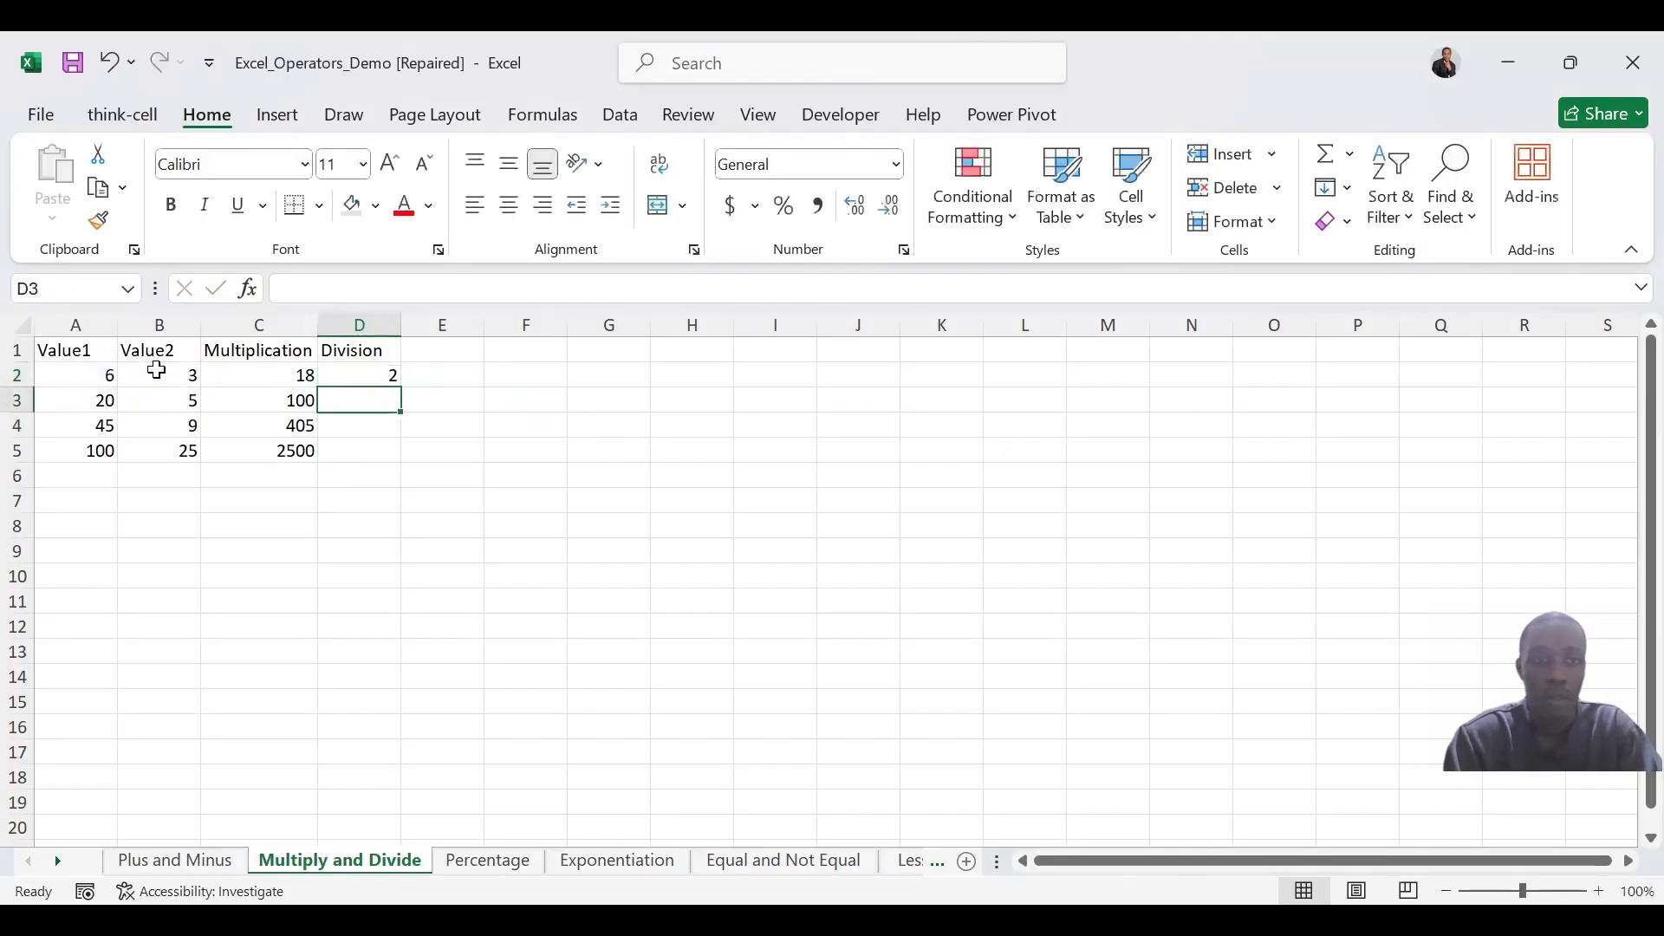
left_click(386, 377)
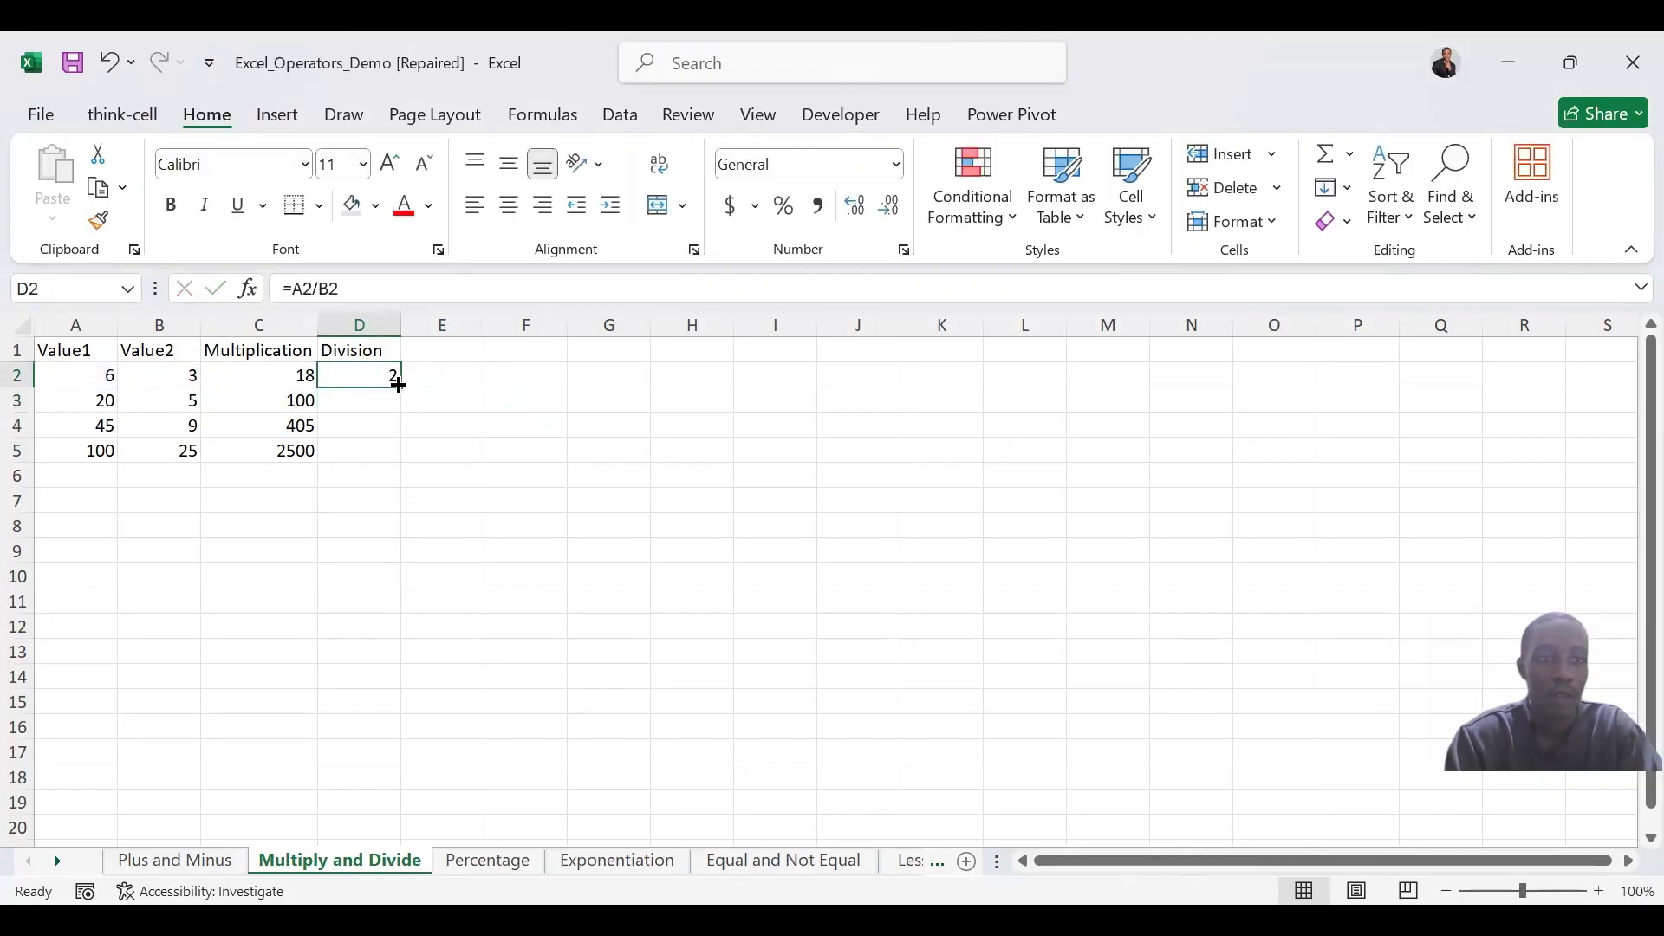
left_click_drag(398, 385, 401, 460)
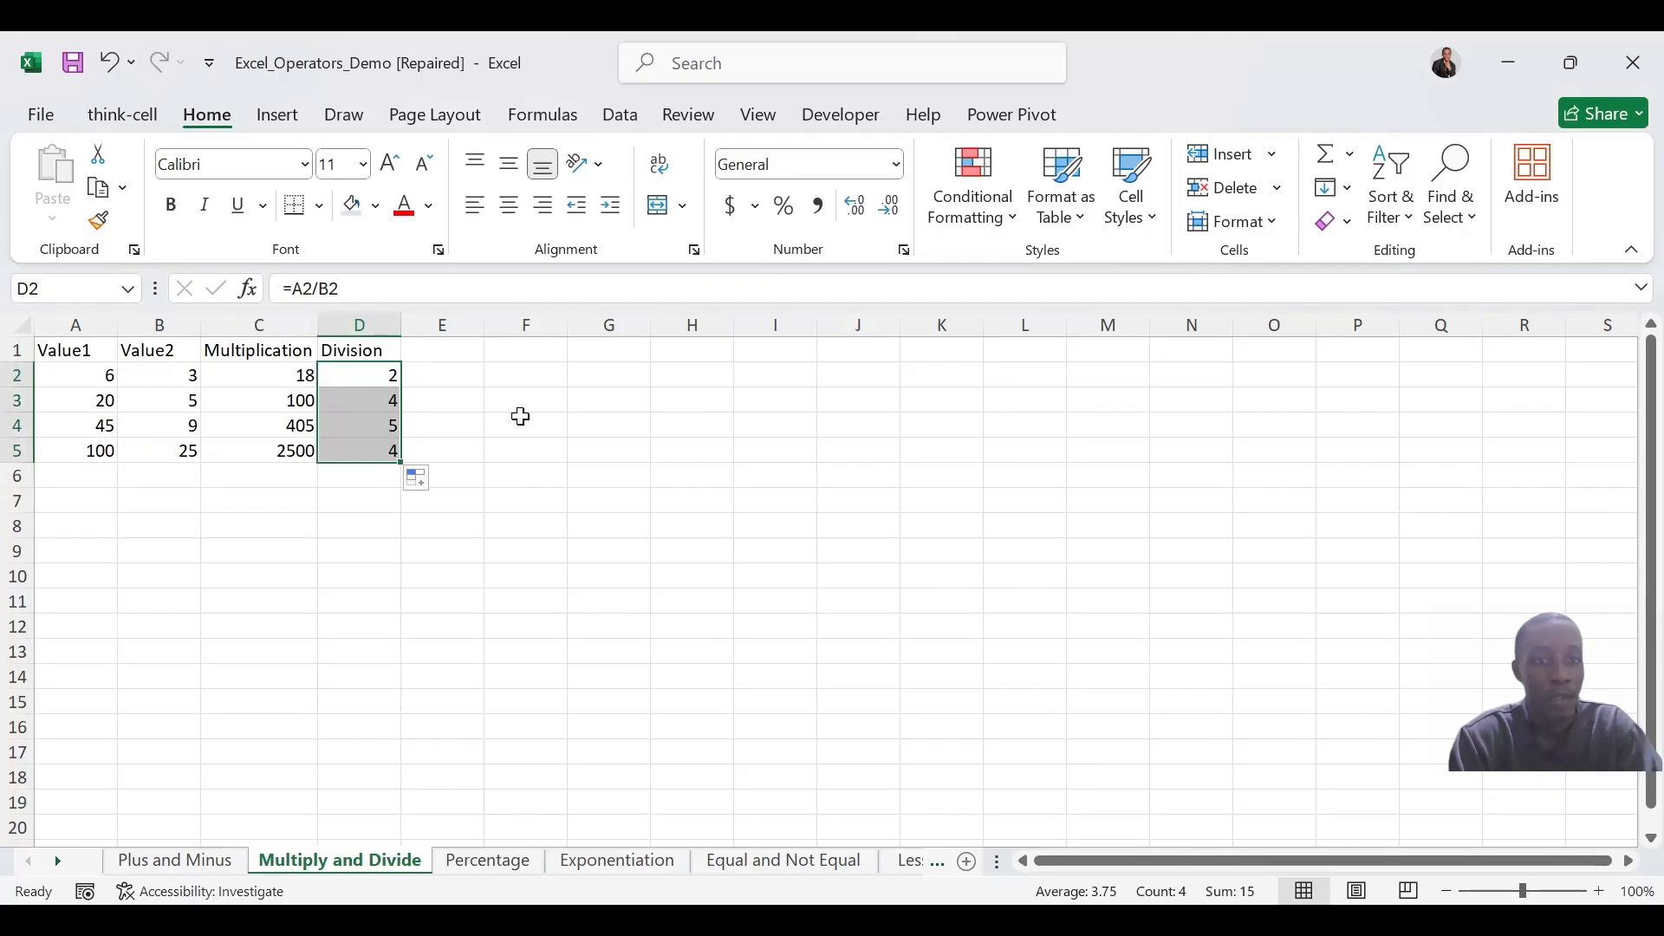
left_click(607, 499)
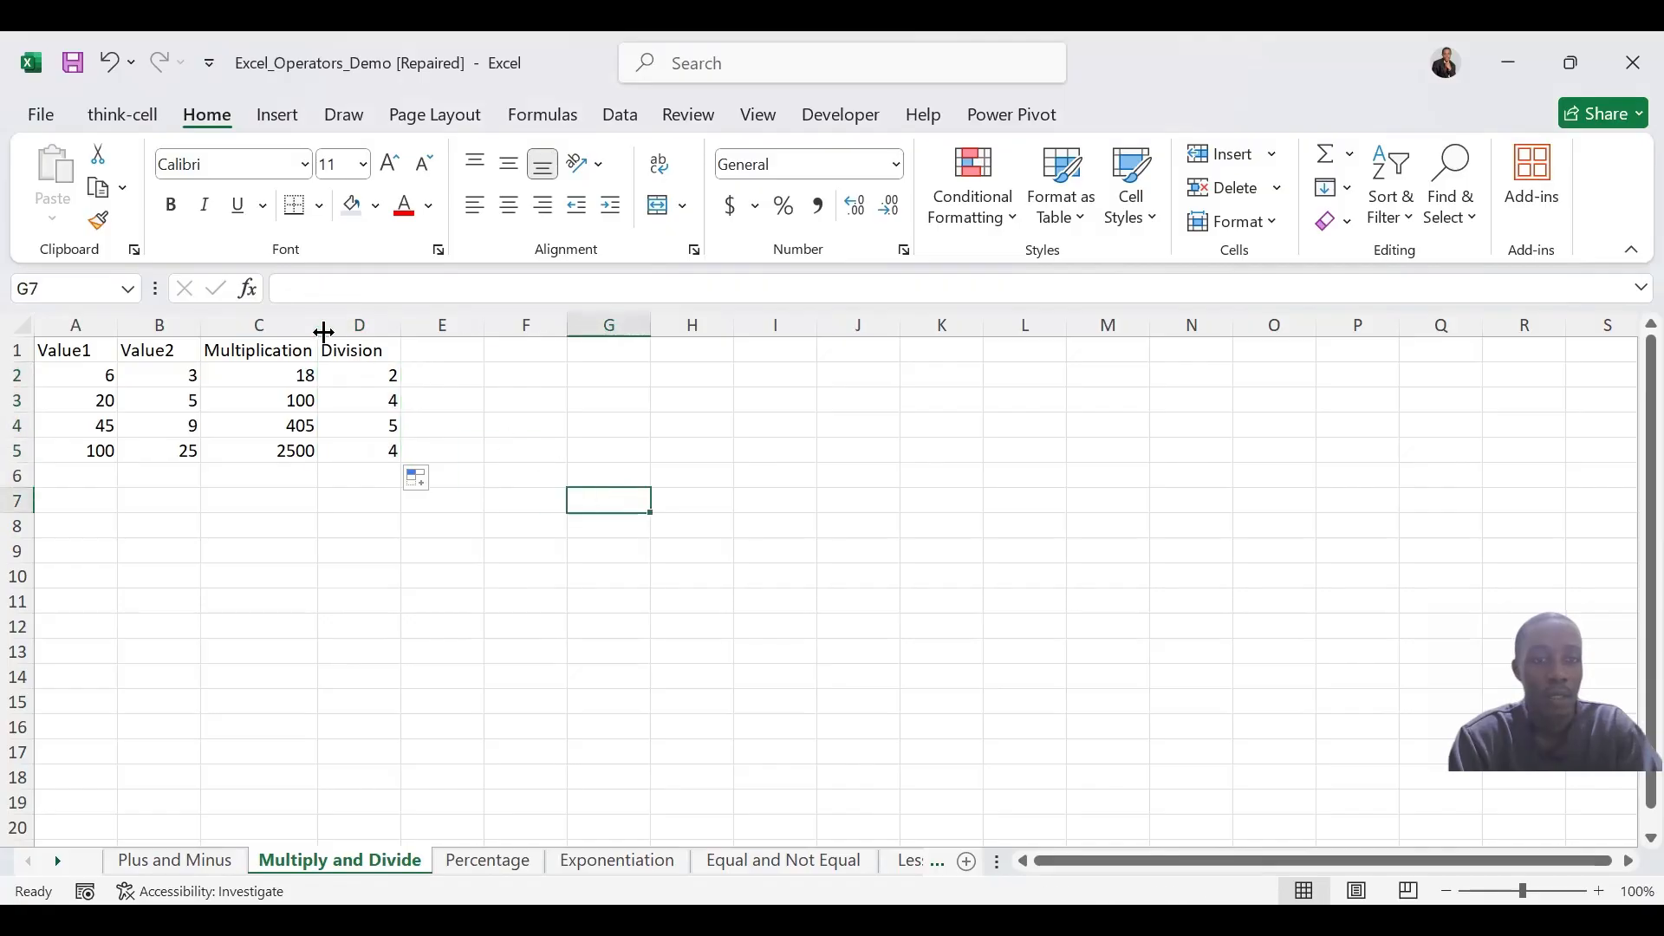
left_click(374, 401)
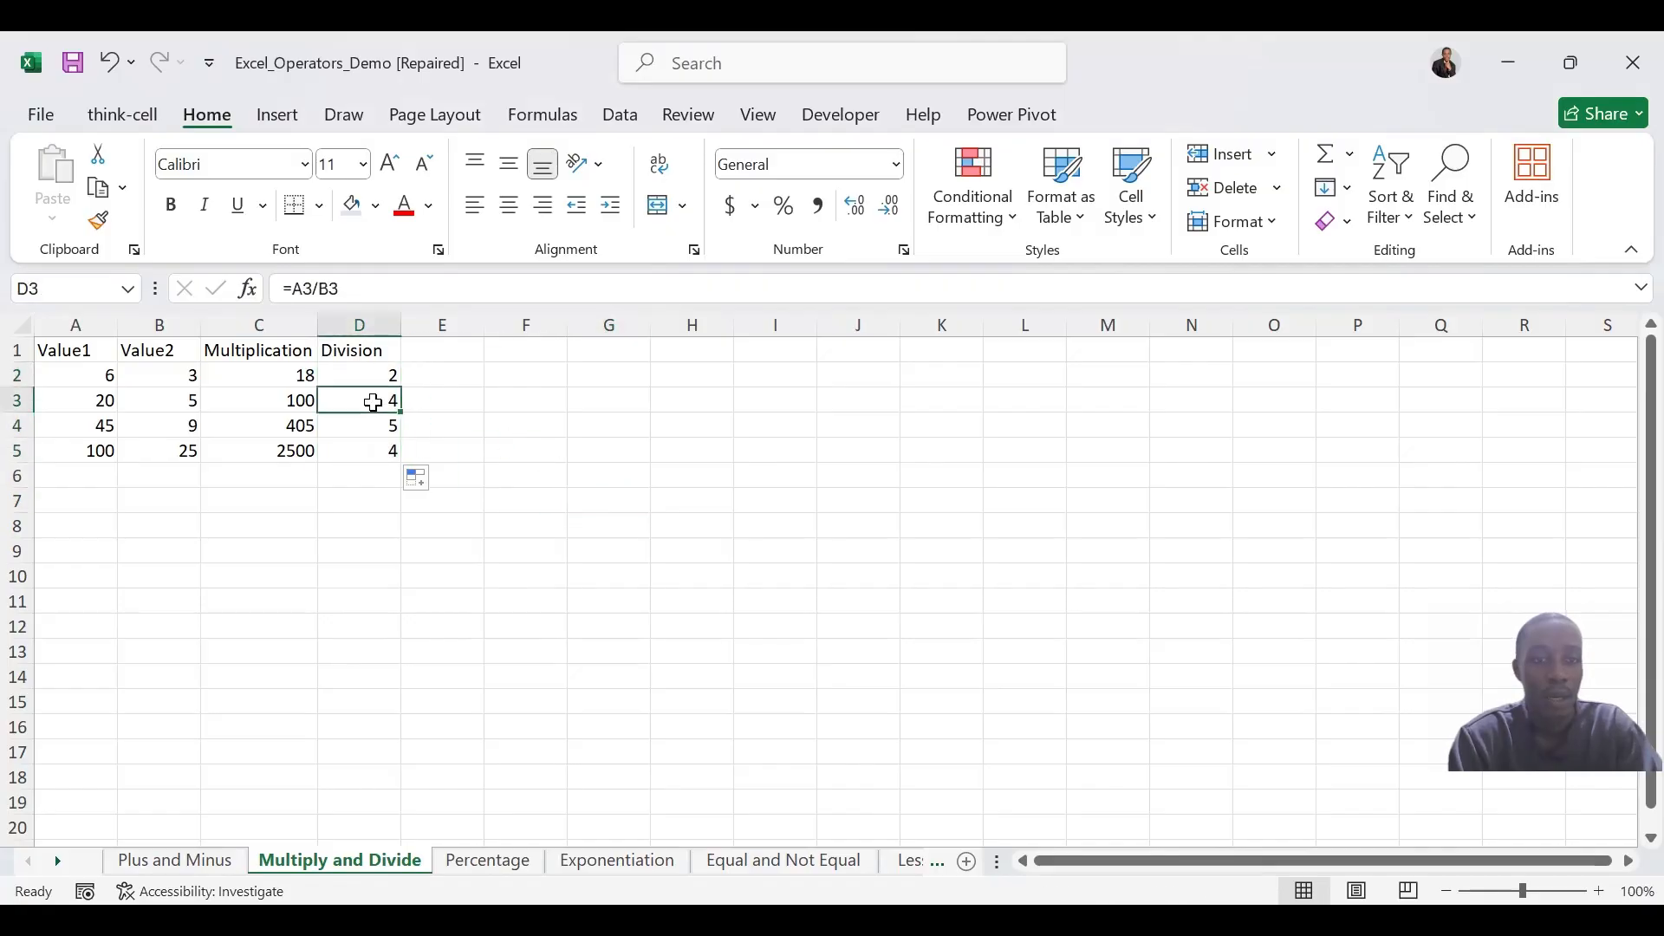
Switch to the Percentage sheet and select the first empty cell under Percentage (10%), B2
left_click(488, 860)
left_click(309, 426)
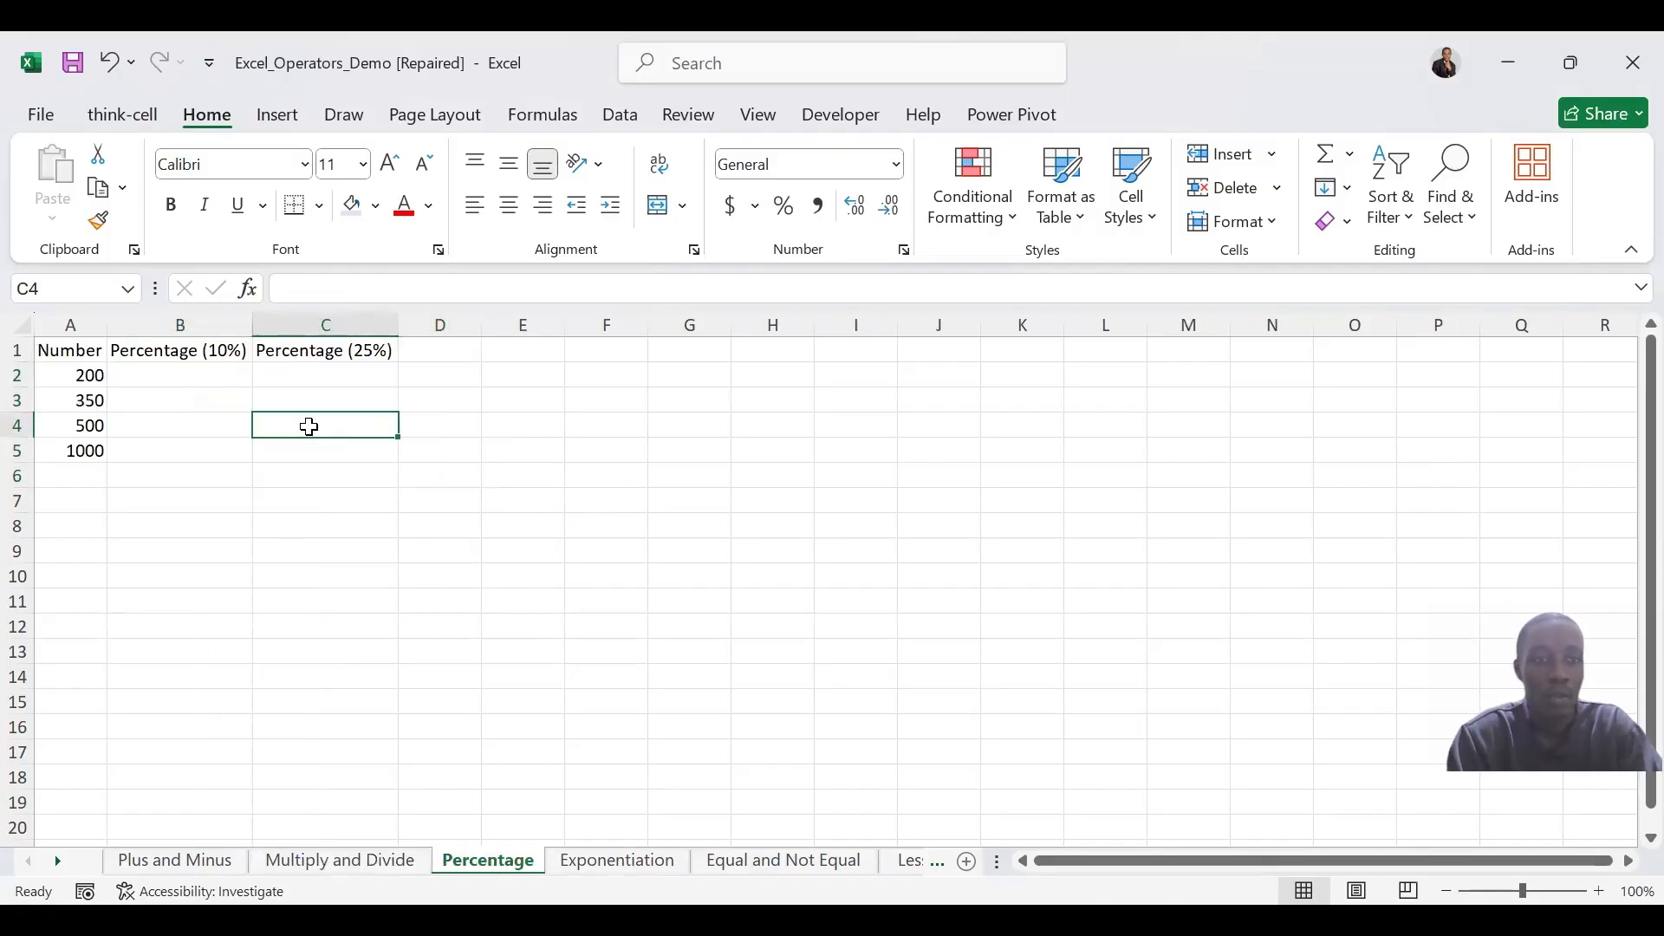
left_click(190, 379)
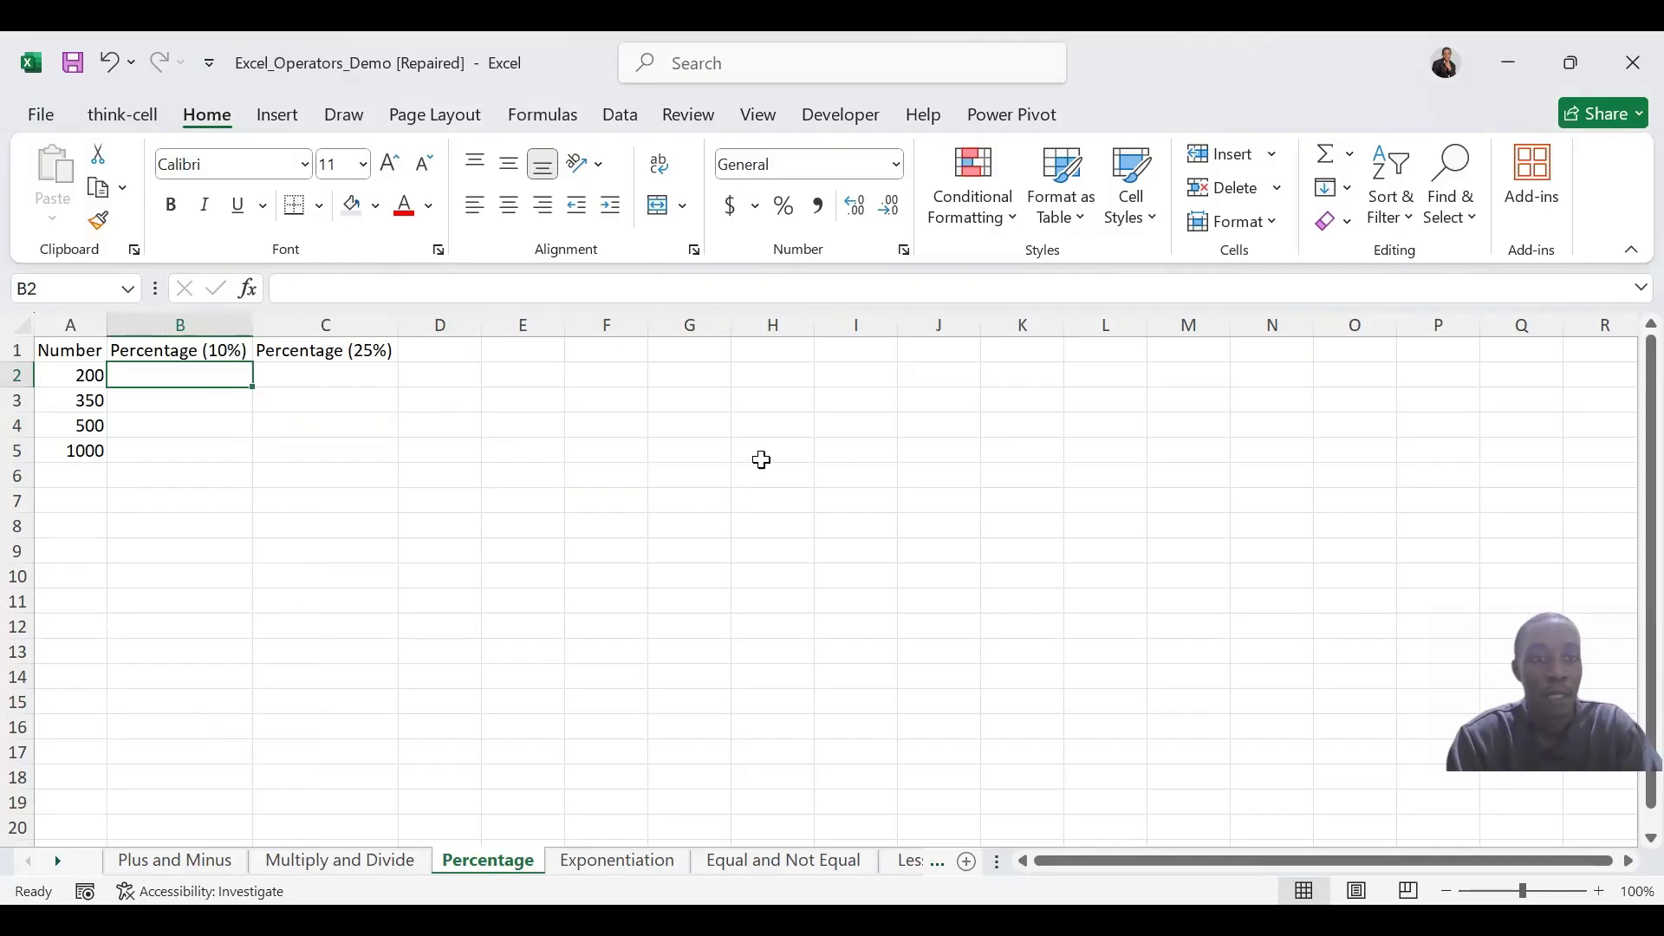
Calculate 10 divided by 100 in the empty cell F3 with =10/100
left_click(588, 395)
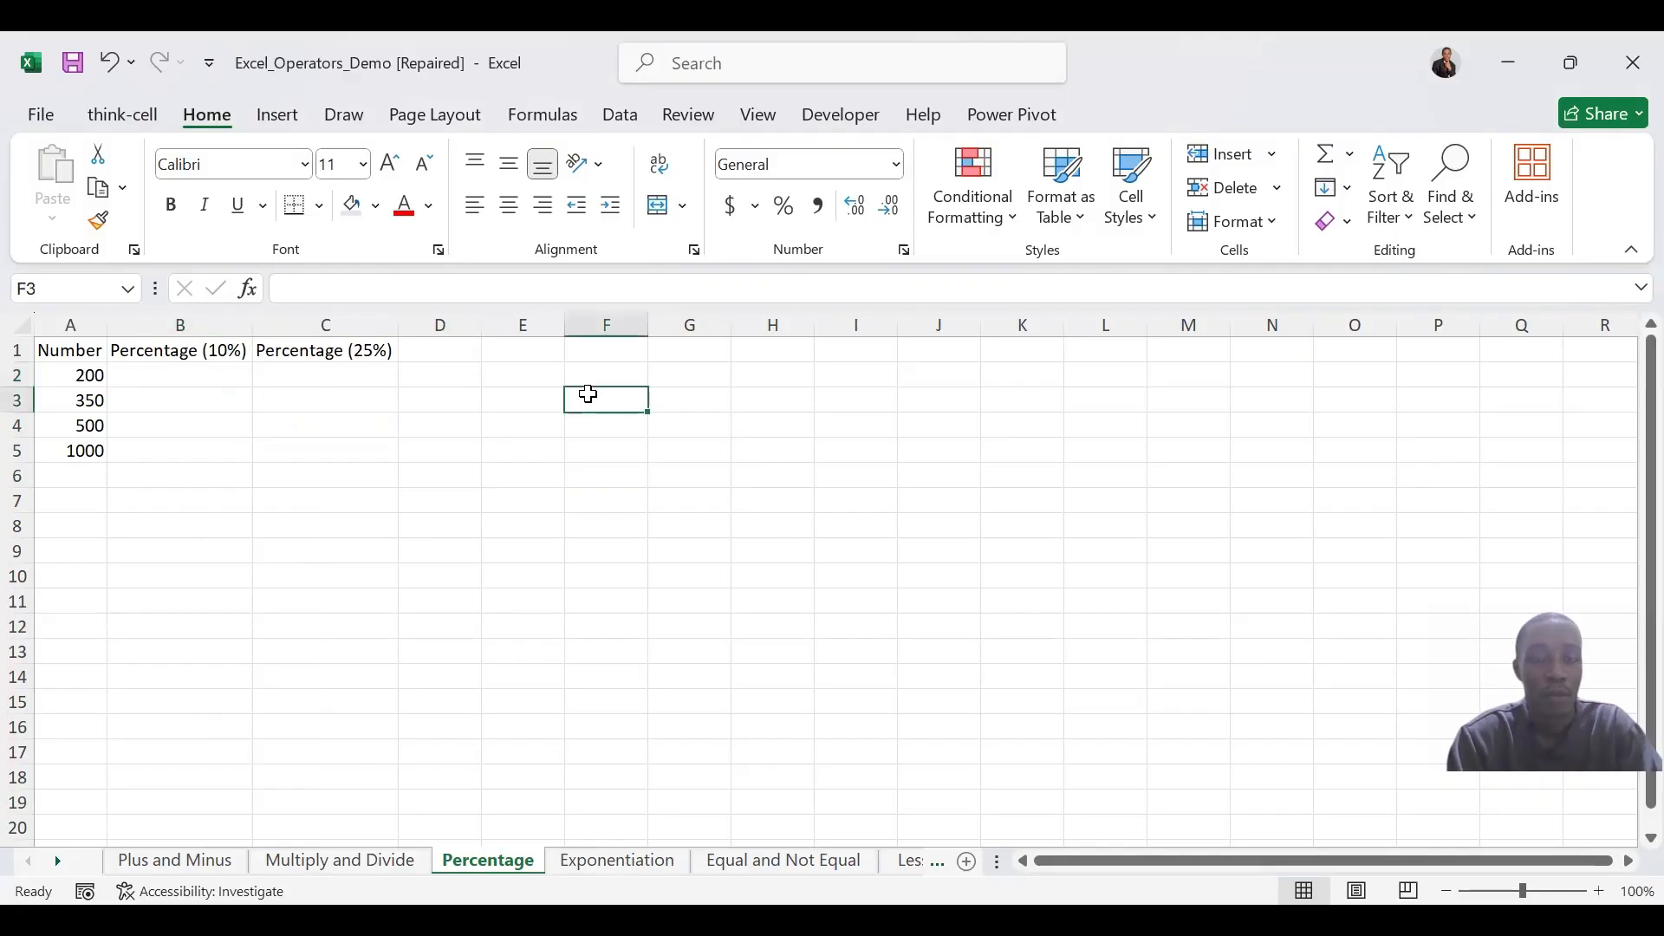
type("=")
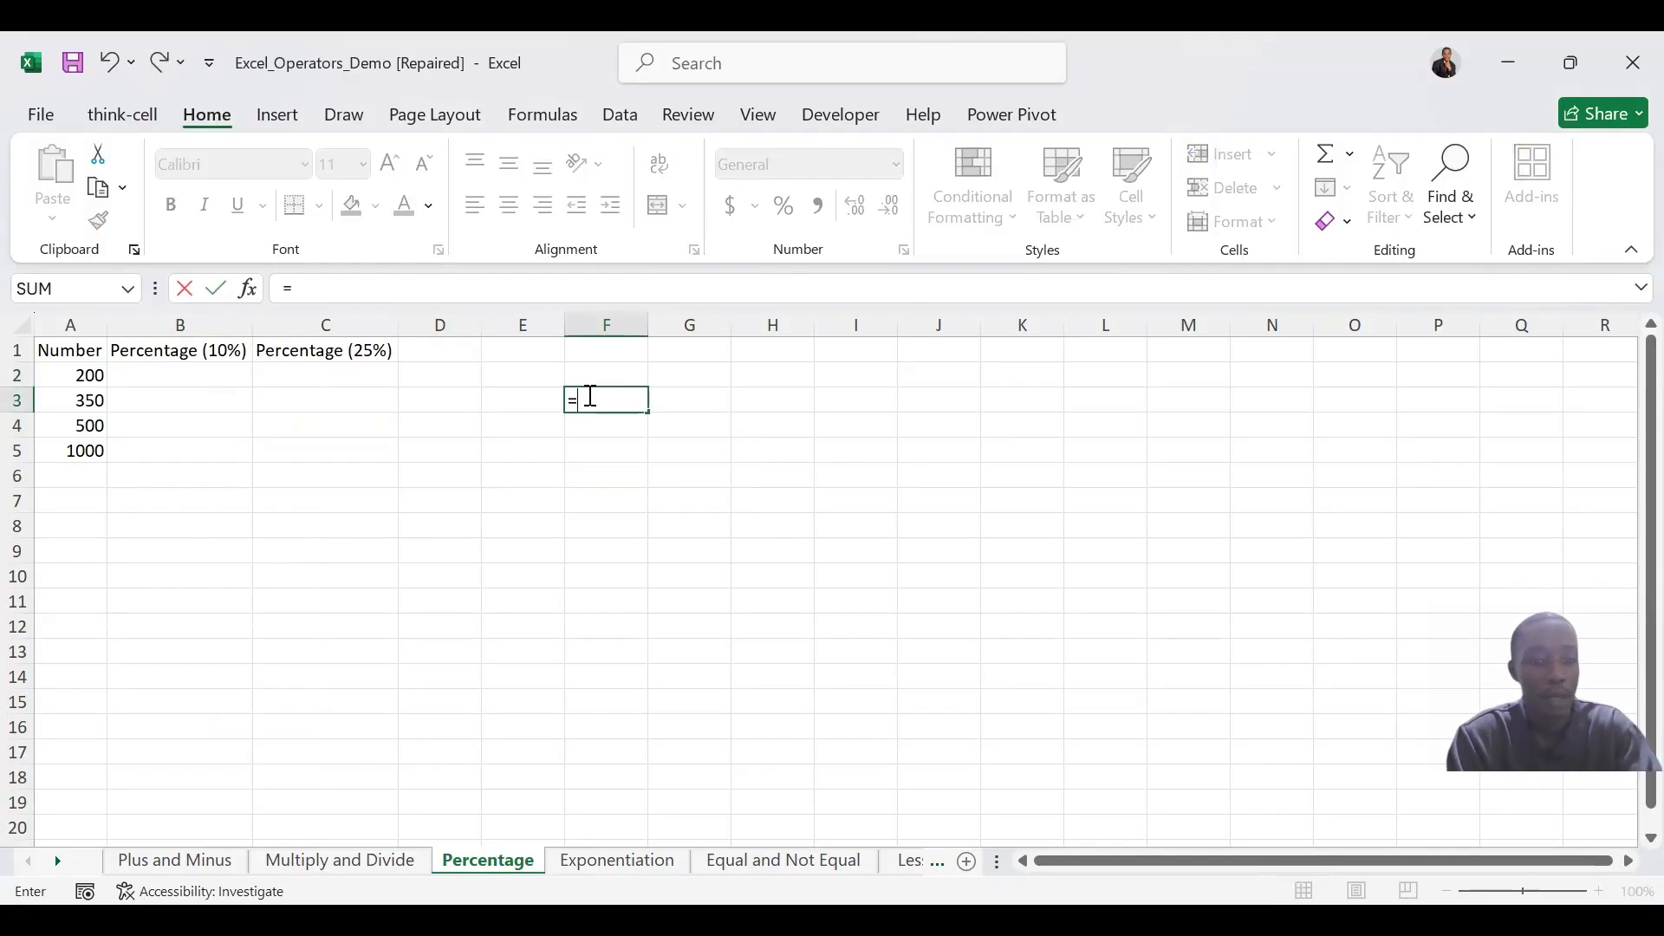
type("10/")
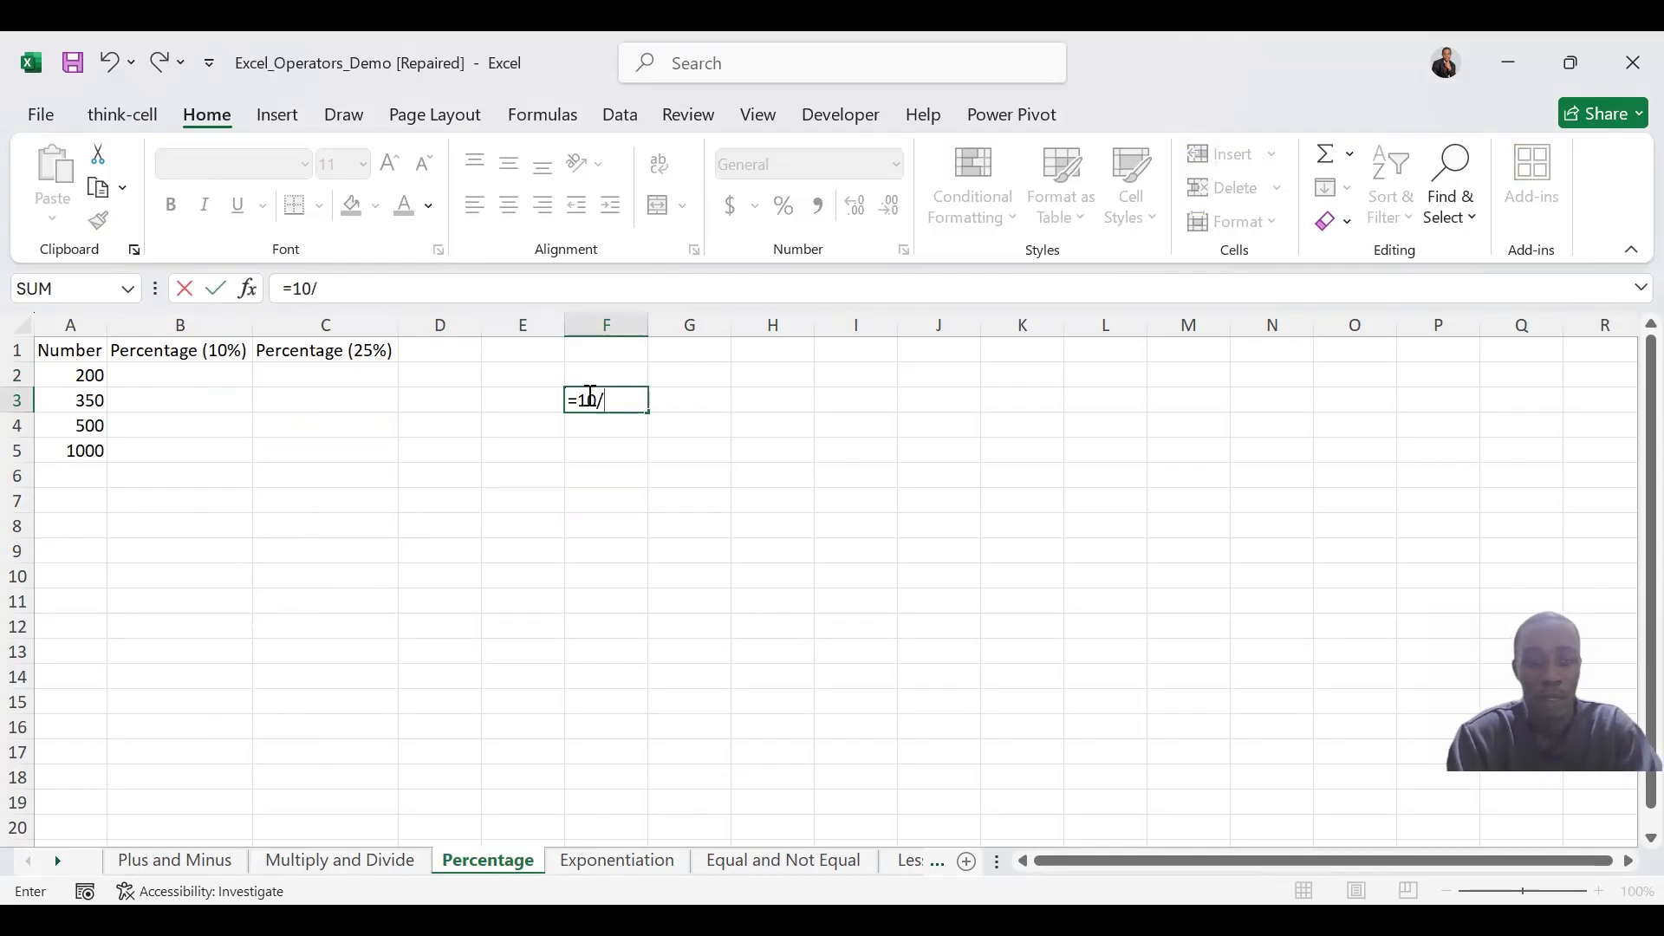
type("100")
key("Return")
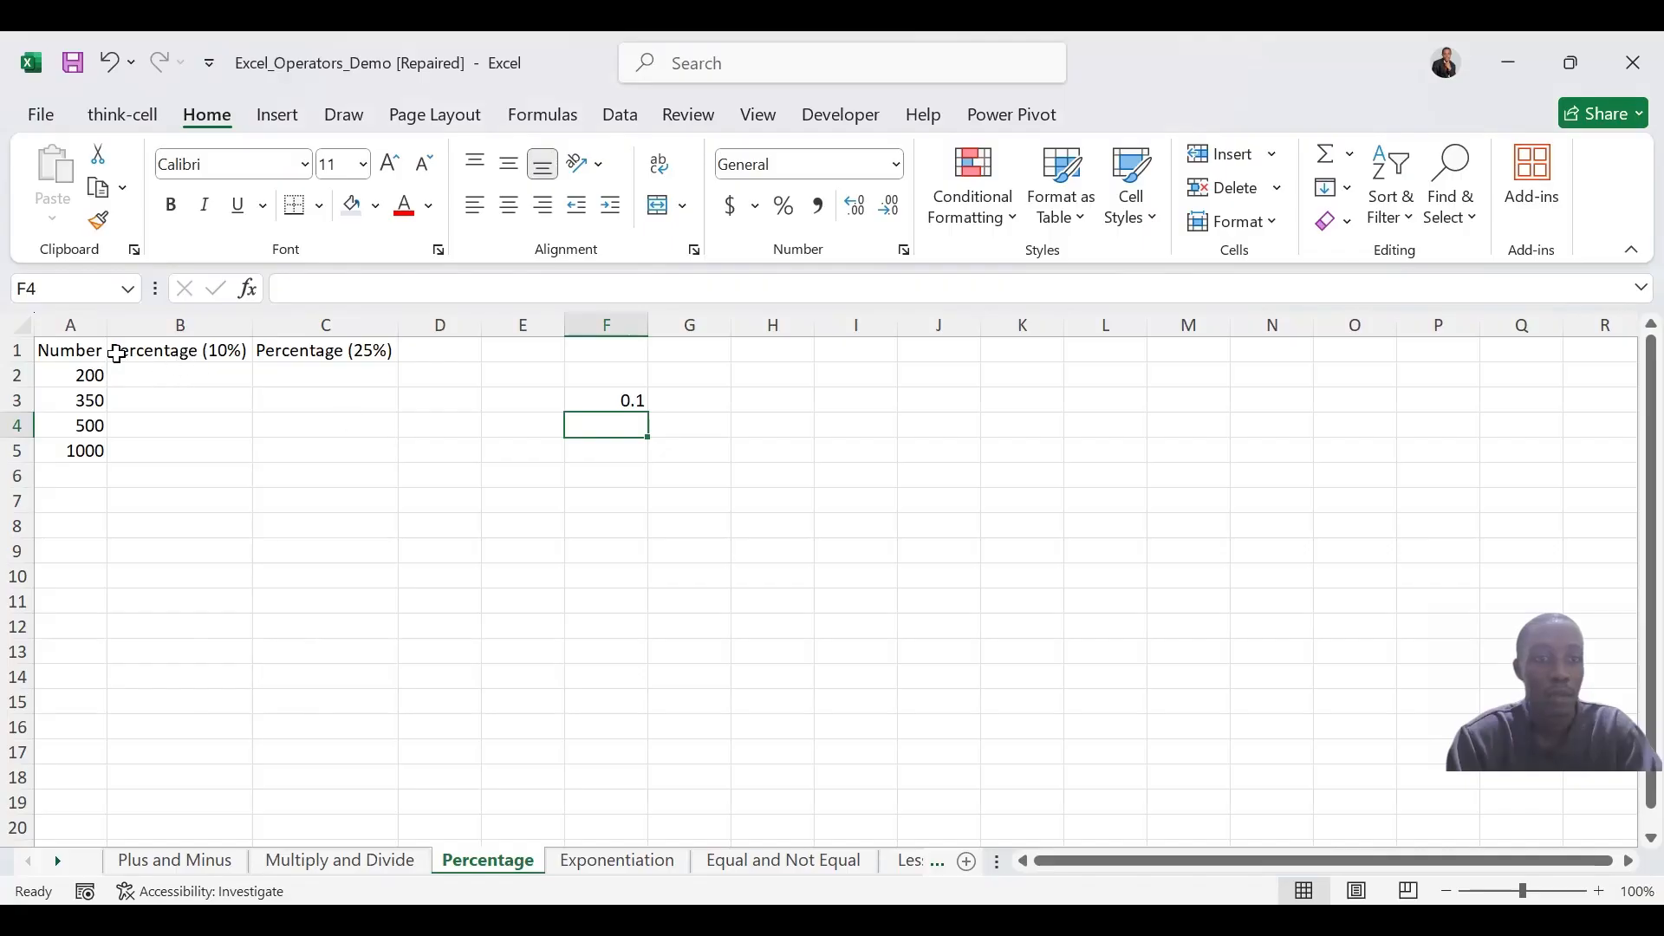
Calculate 10% of the number in B2 with =A2*10% and fill the formula down through B5
left_click(204, 377)
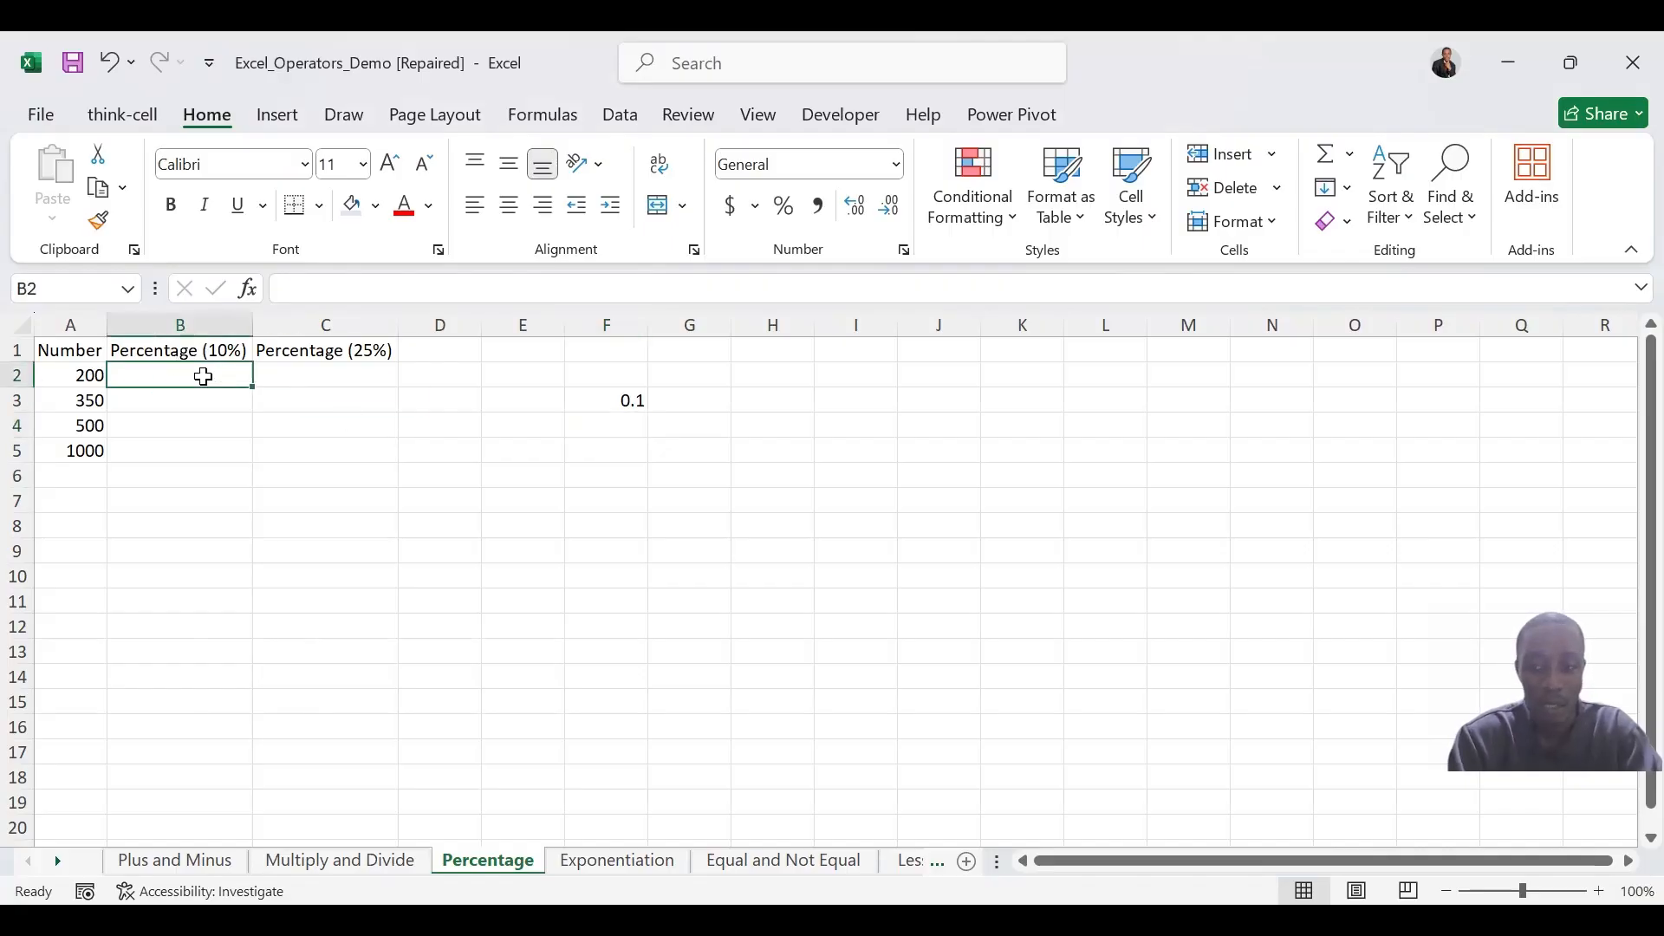
type("=")
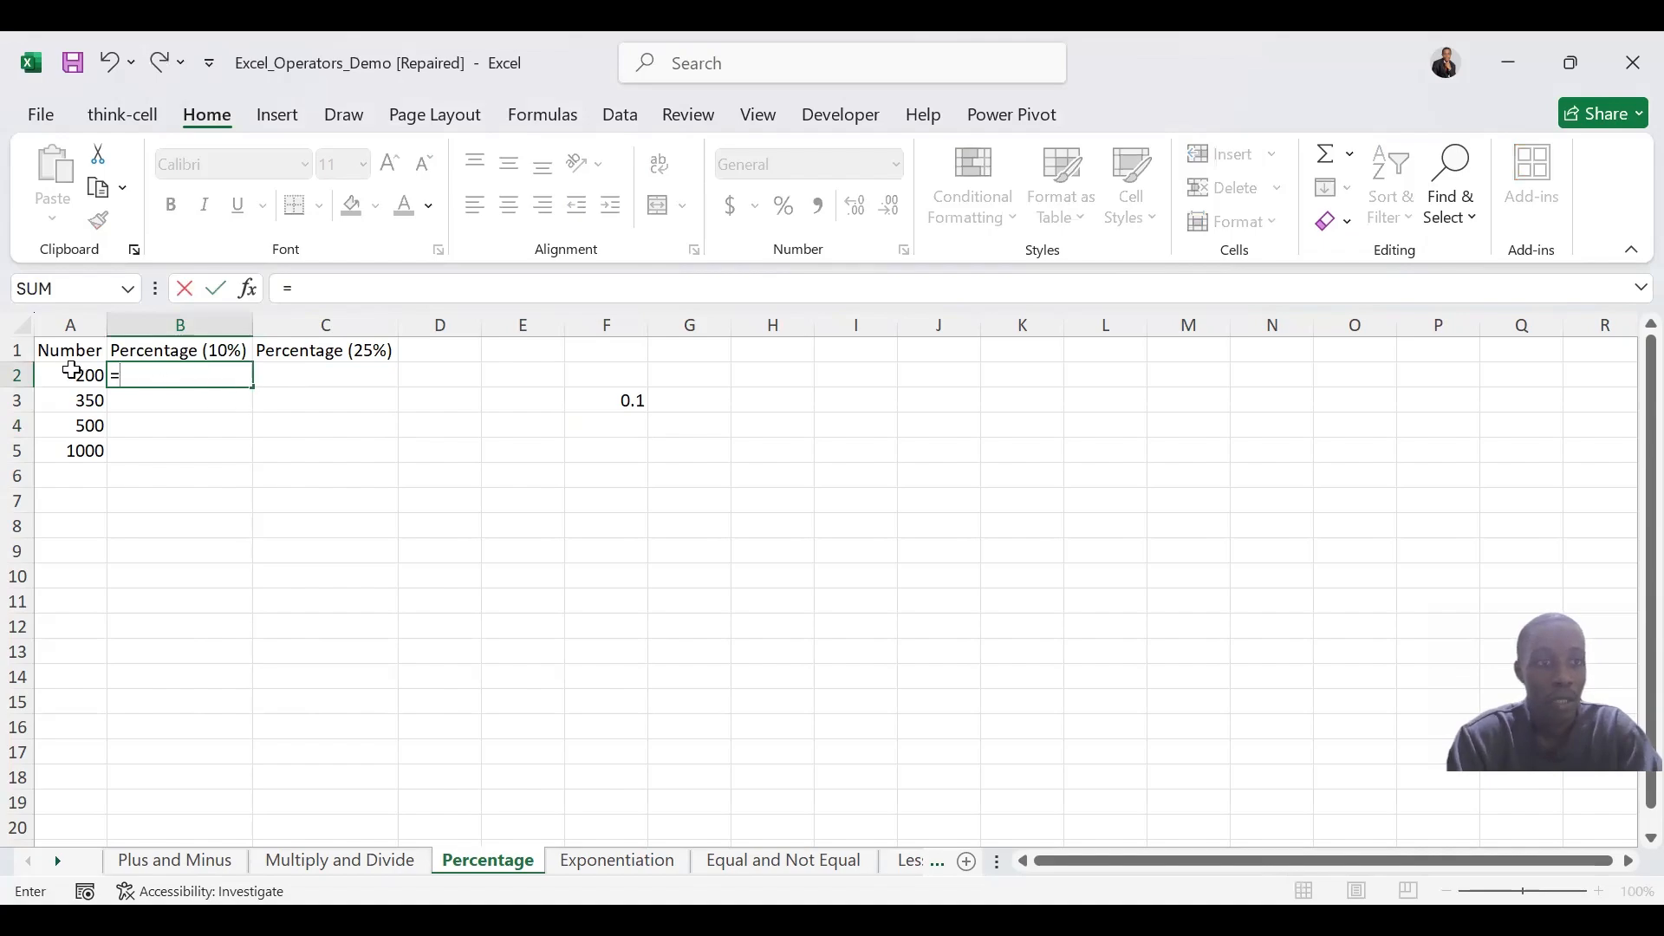
left_click(72, 371)
type("*10")
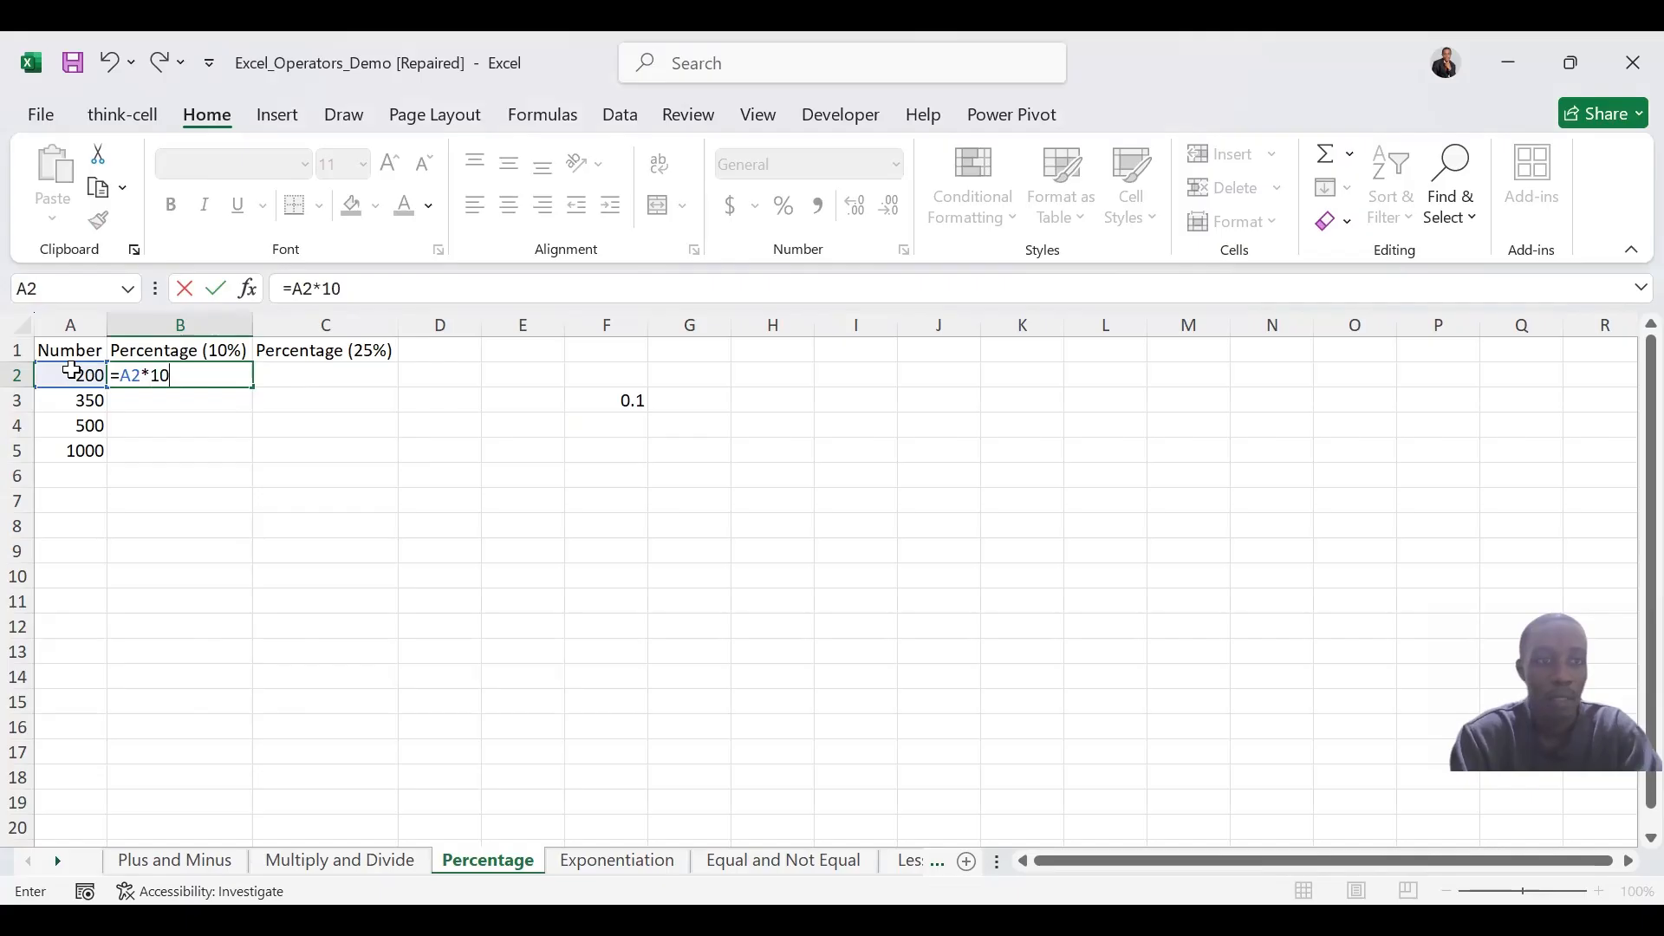
key("Return")
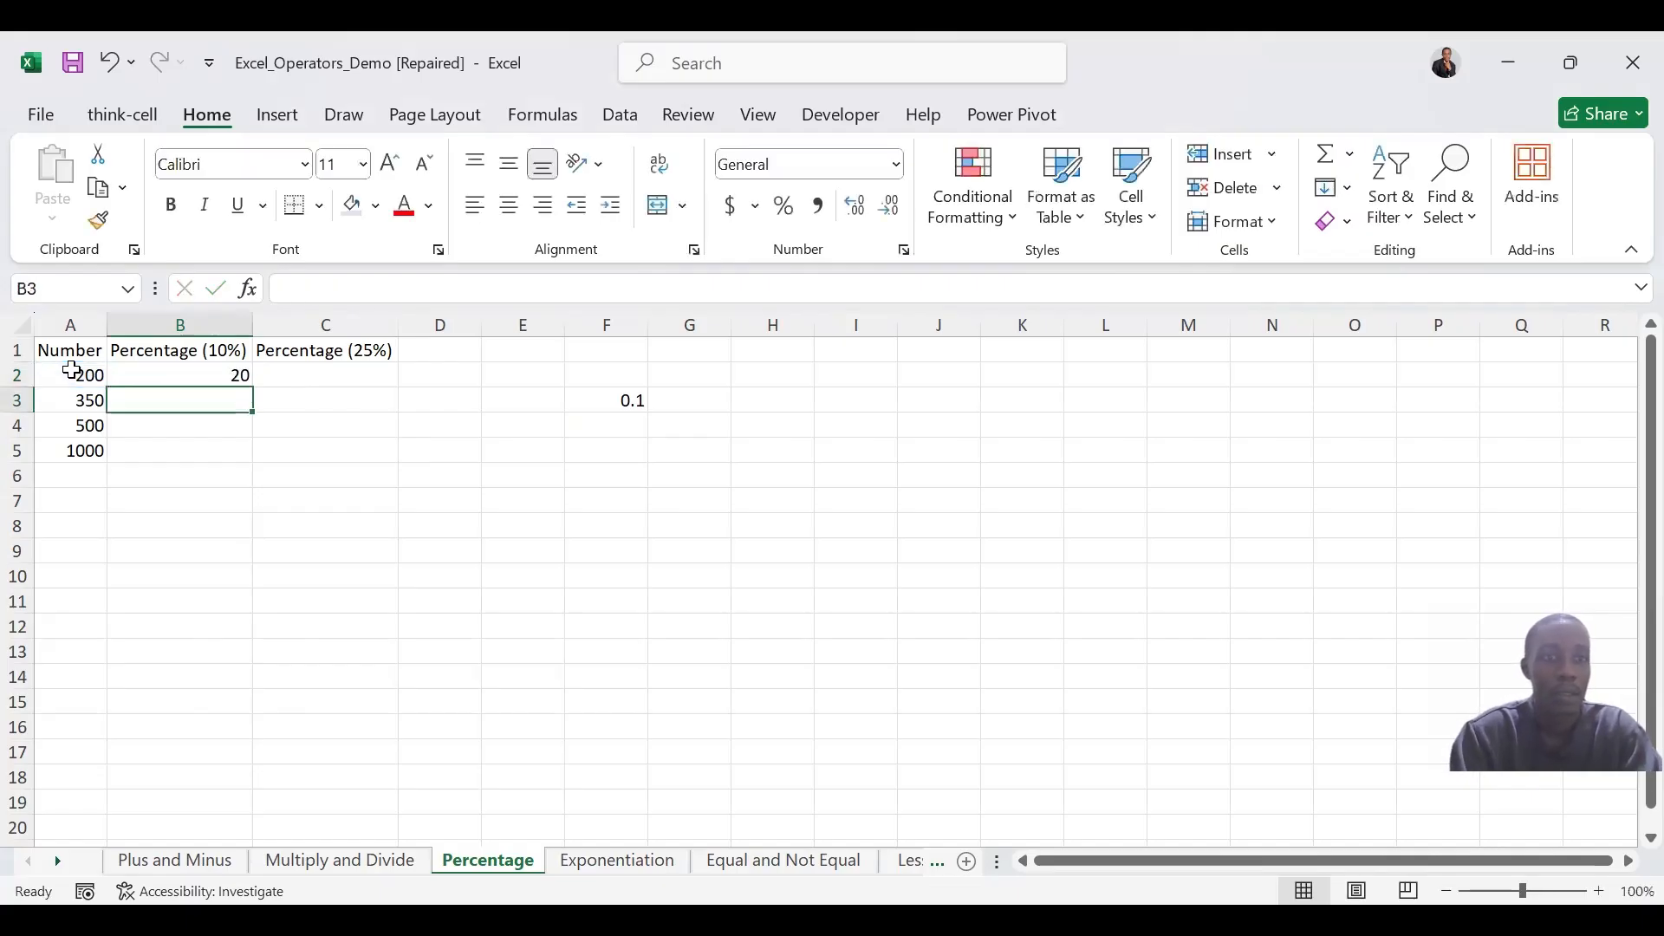
left_click(216, 376)
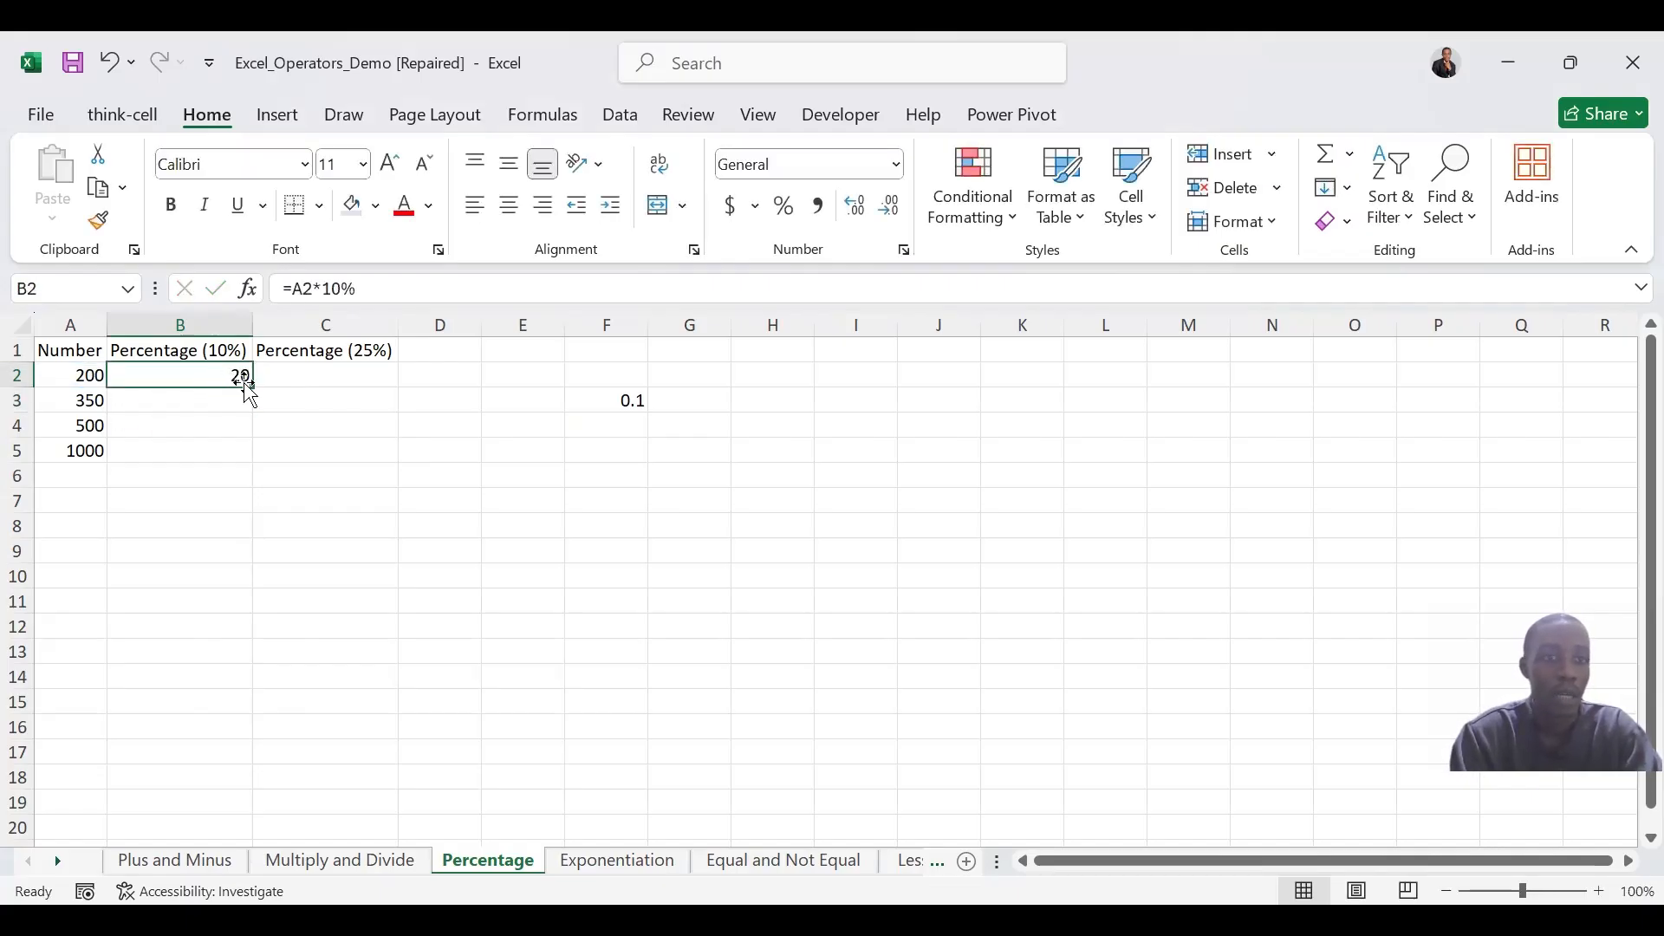
left_click_drag(248, 385, 247, 458)
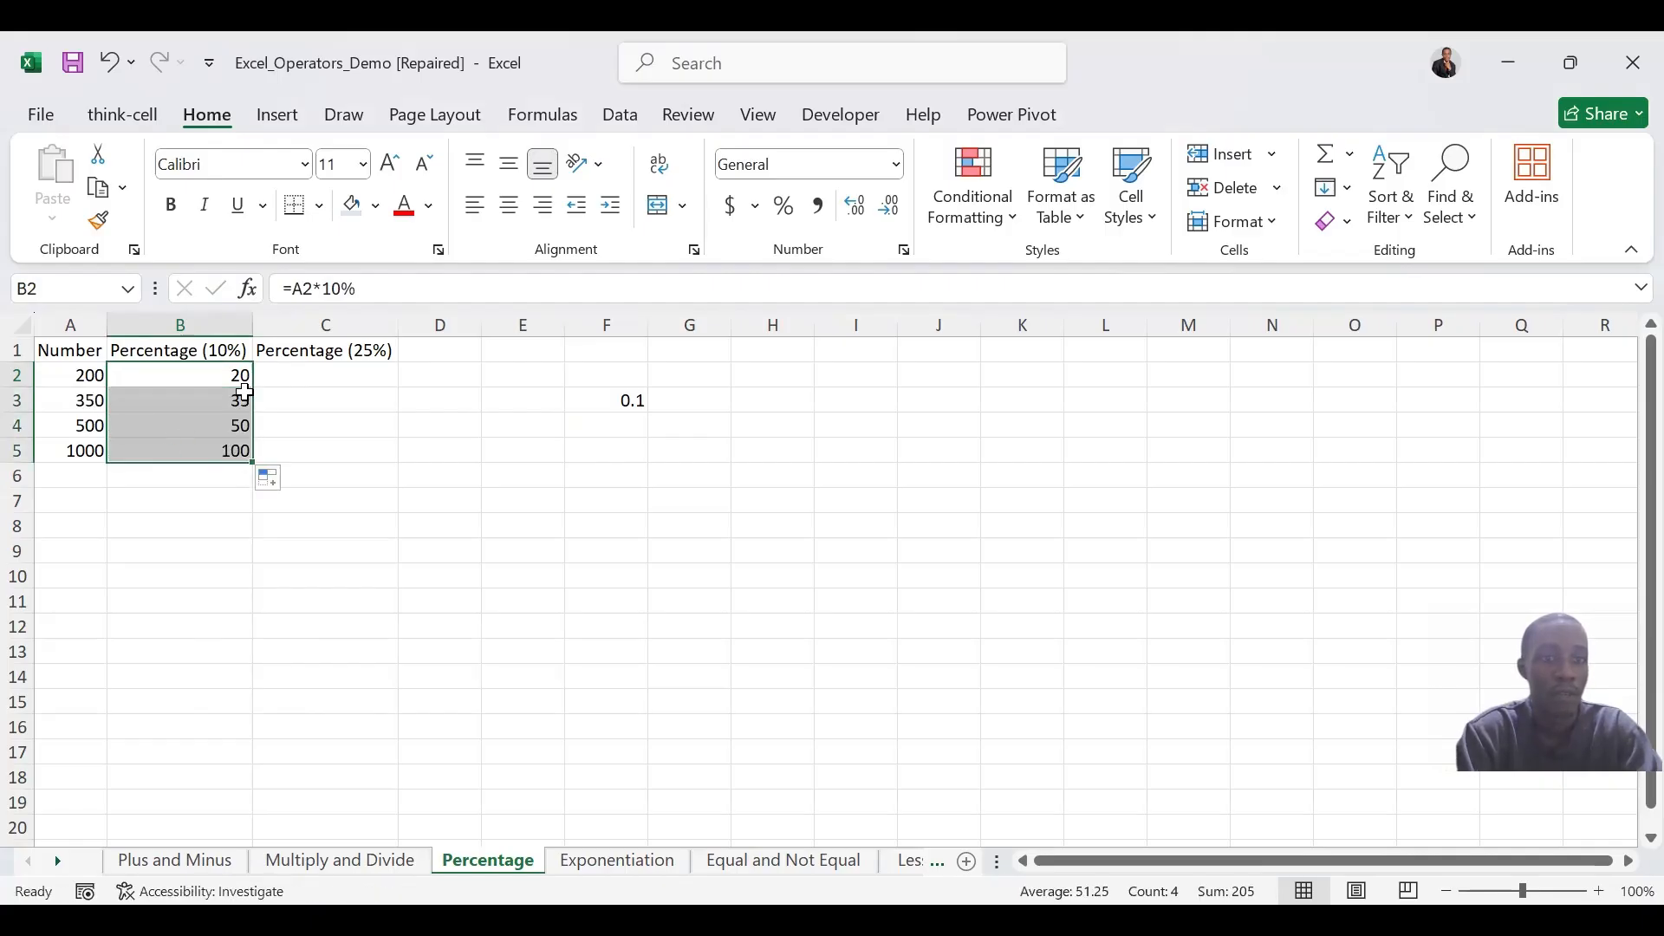
Calculate 25% of the number in C2 with =A2*25% and fill the formula down through C5
left_click(344, 369)
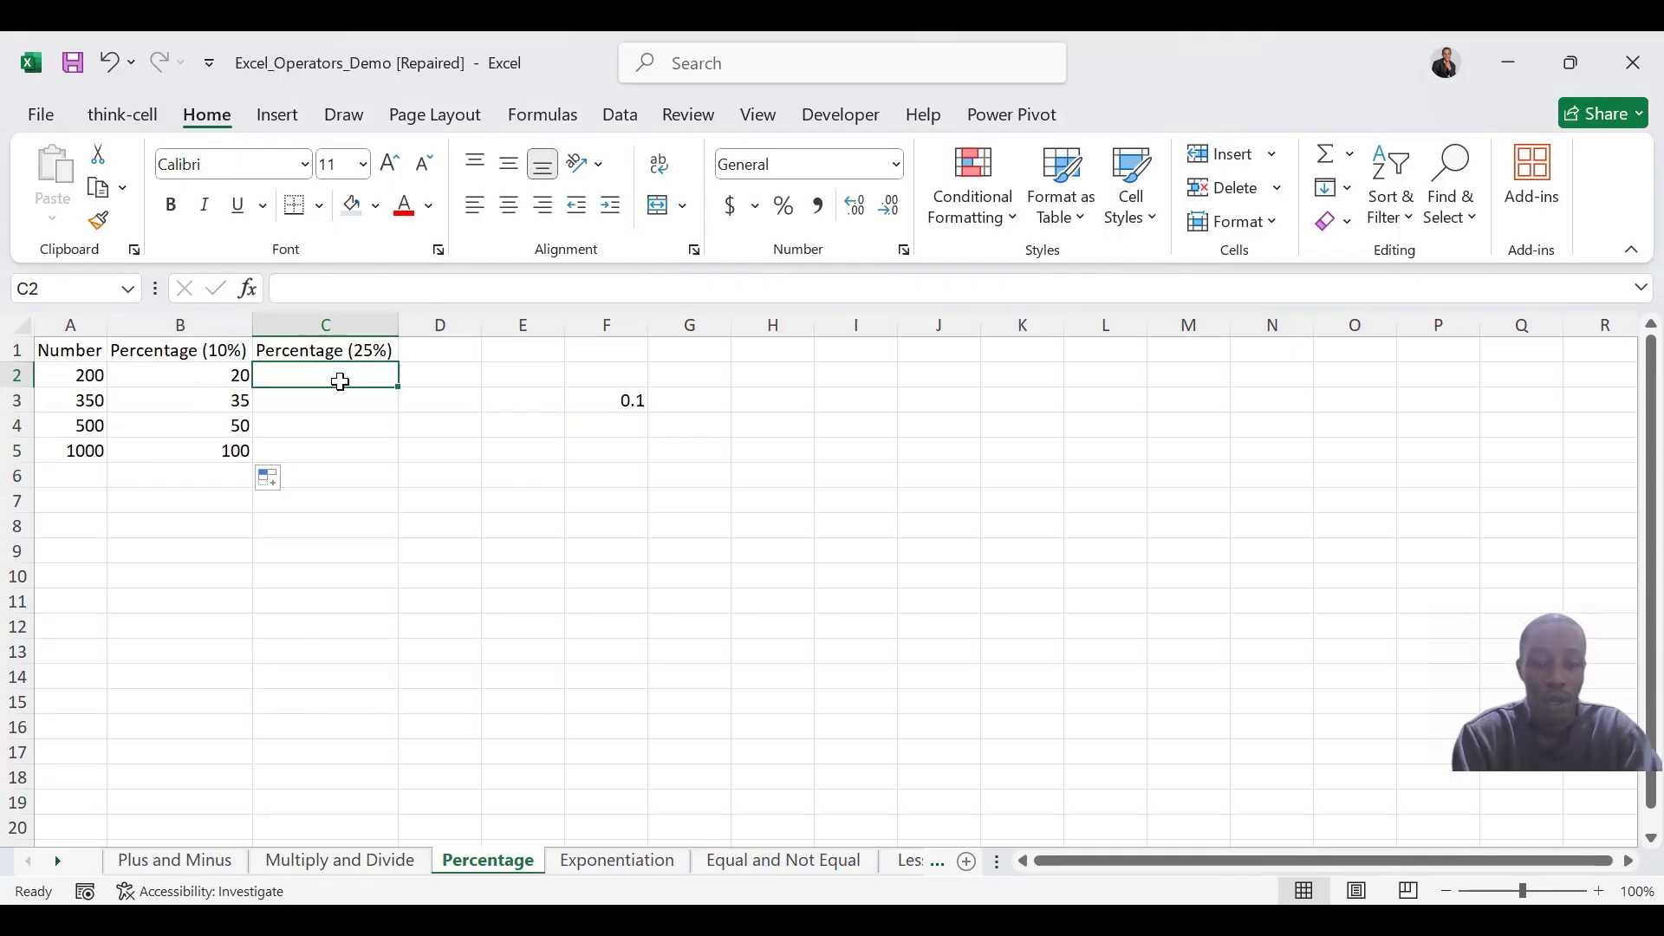
type("=")
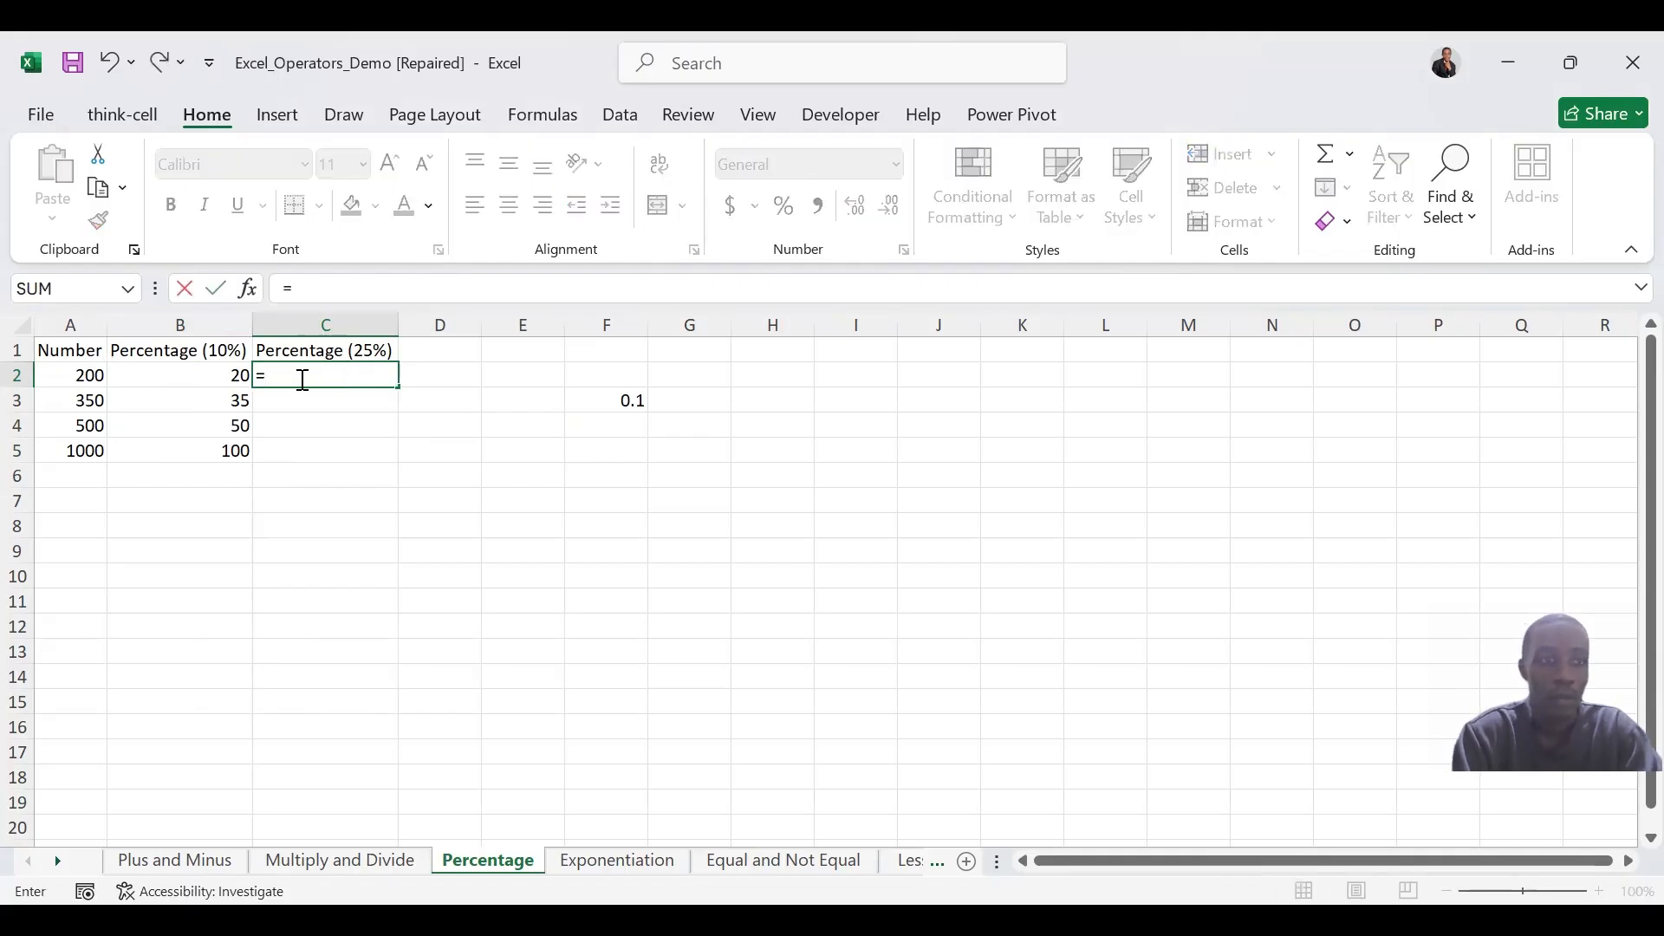
left_click(83, 379)
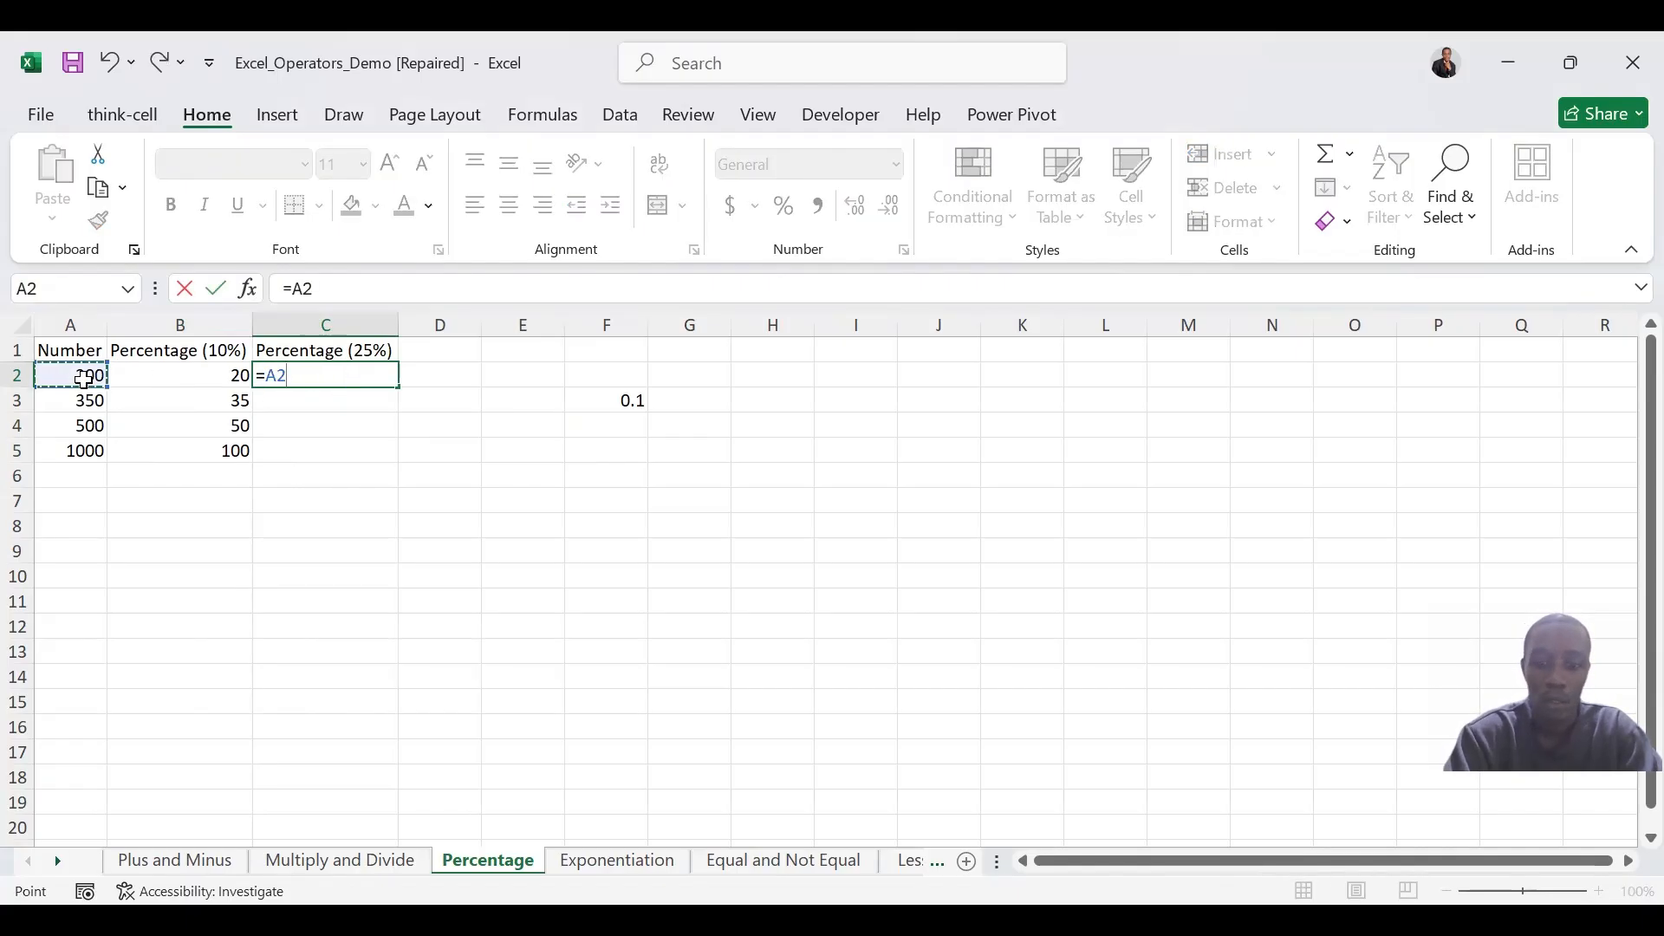
type("*(")
type("24")
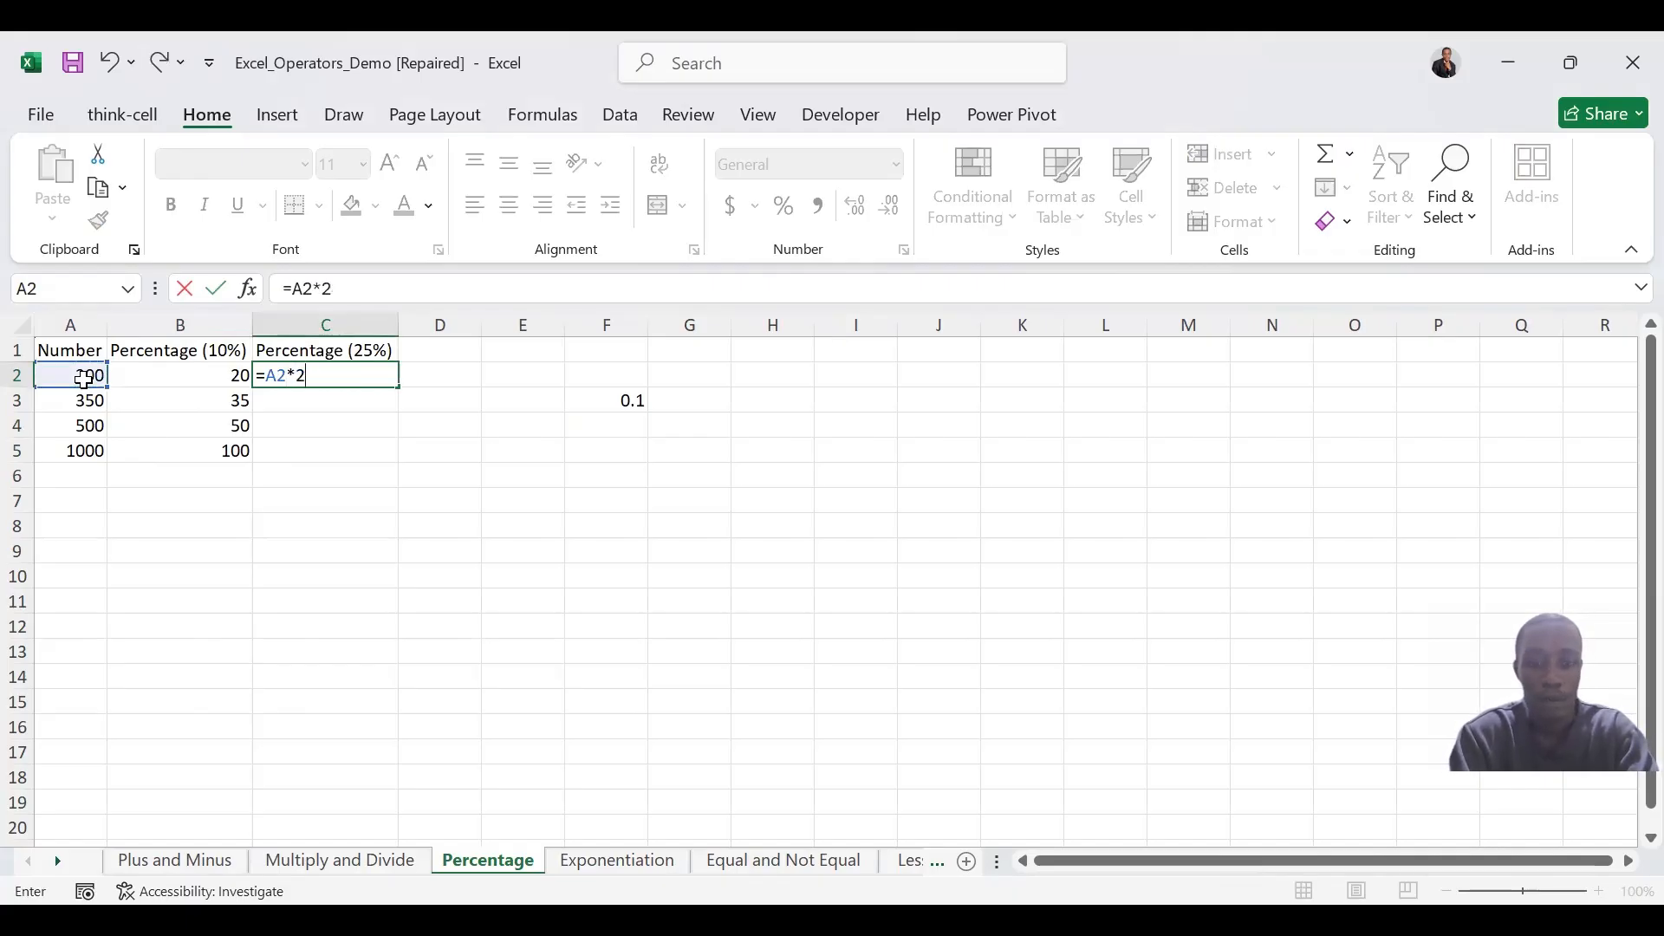
type("%")
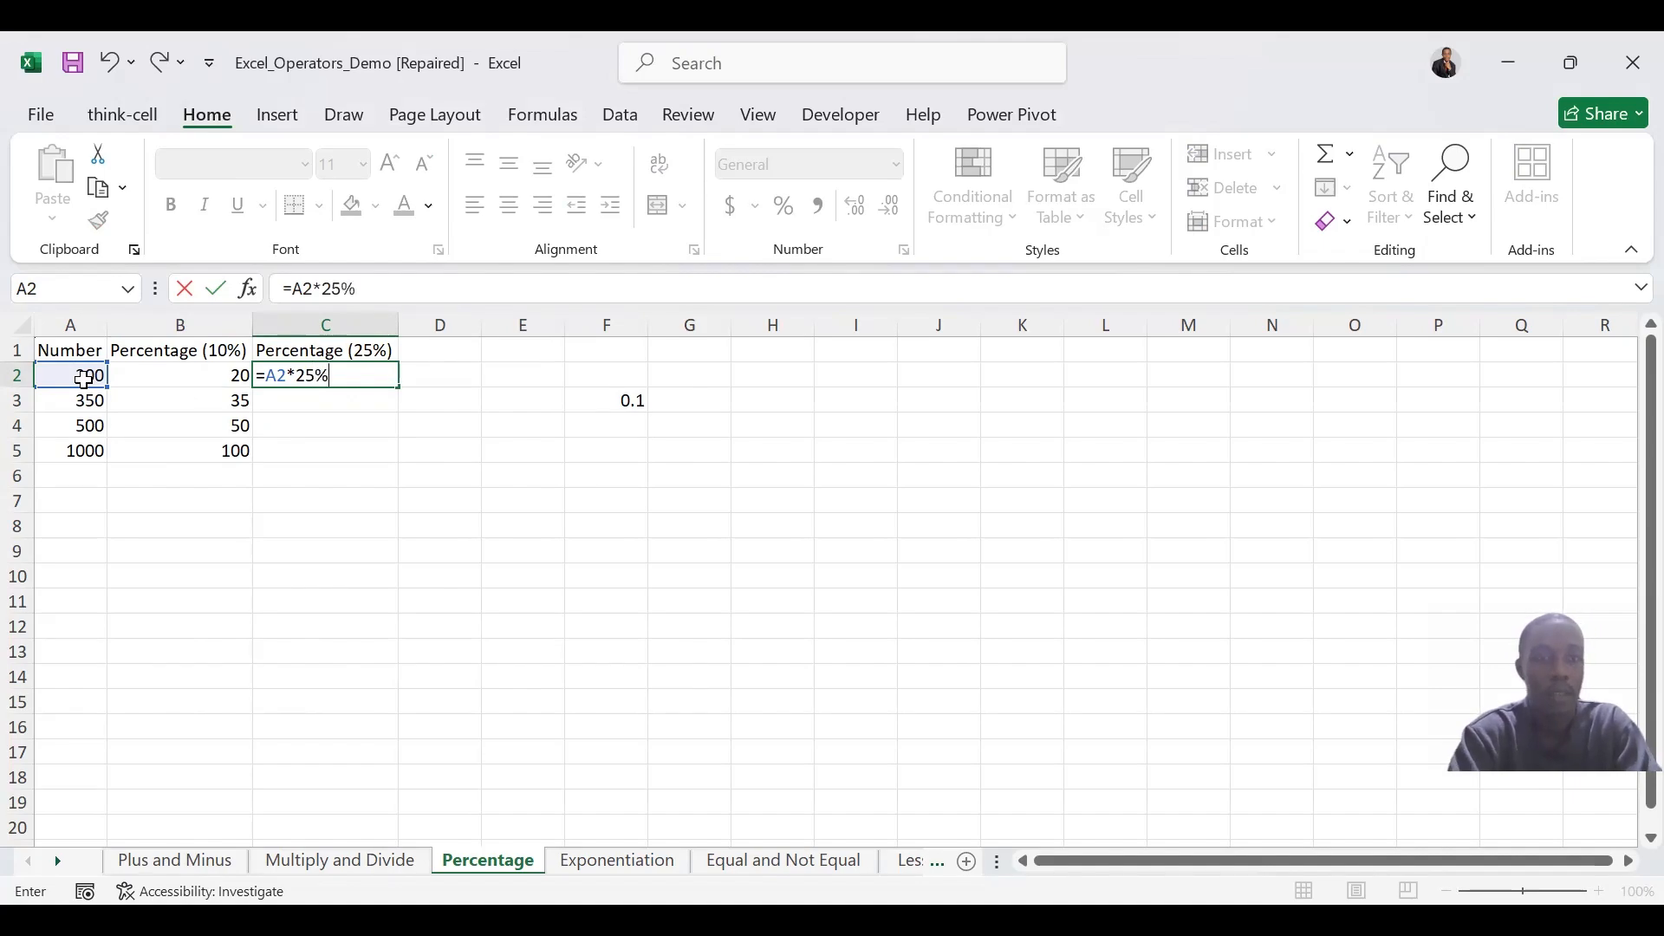
key("Return")
left_click(330, 376)
left_click_drag(405, 394, 401, 464)
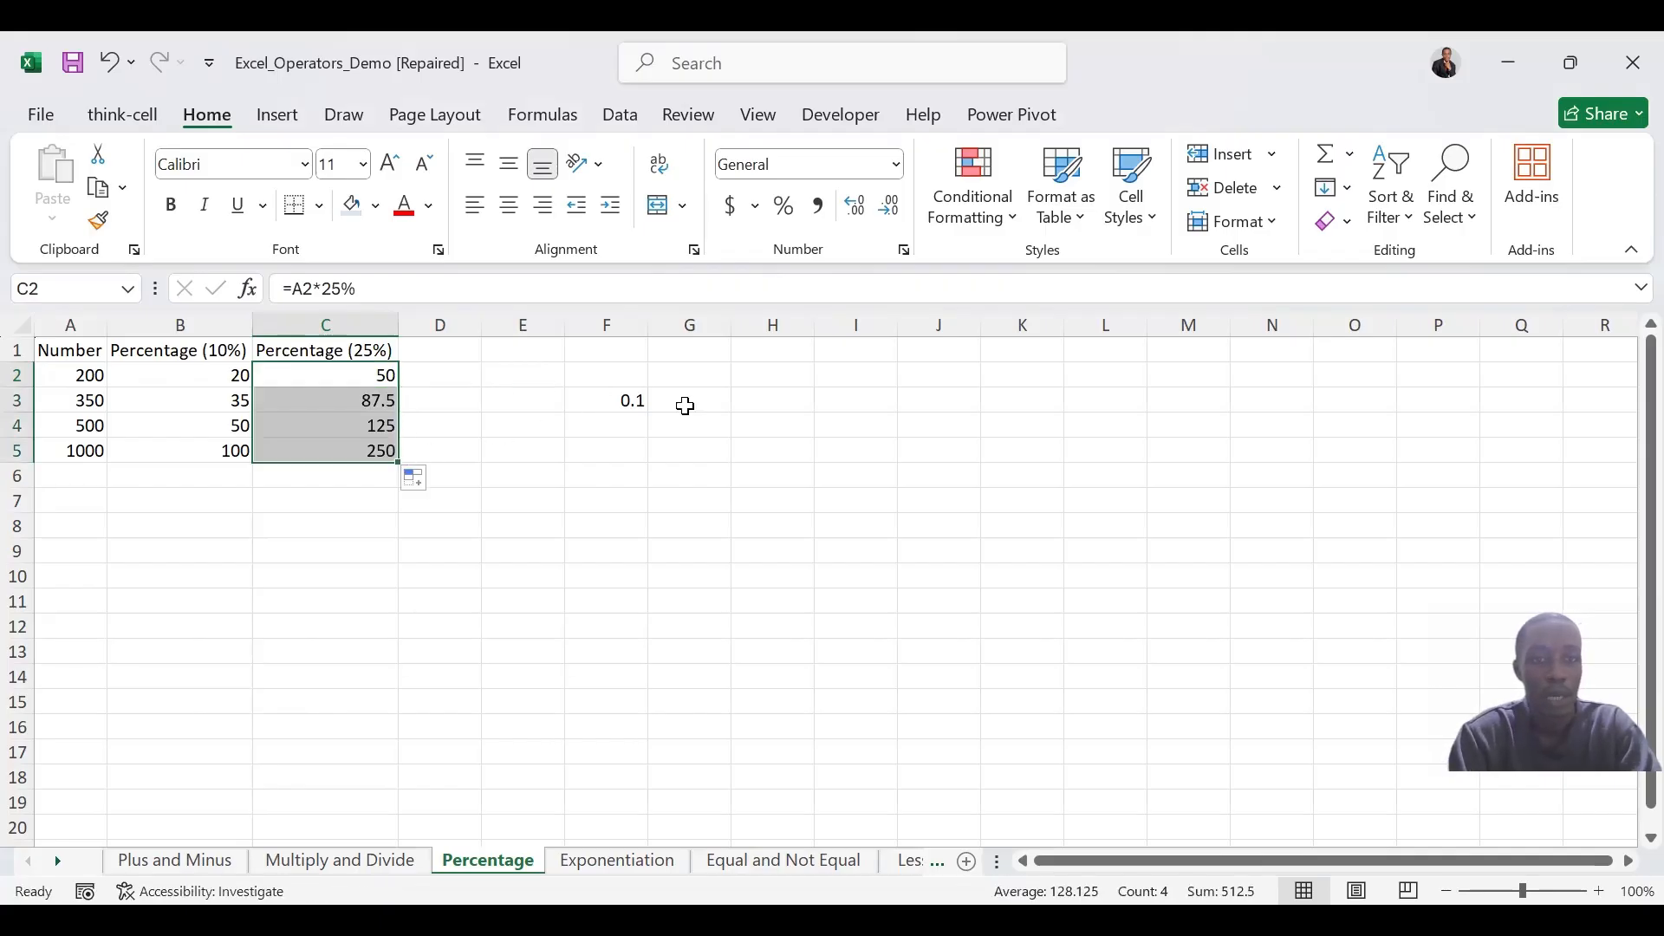
Clear the scratch division from cell F3 on the Percentage sheet
left_click(642, 401)
key("Delete")
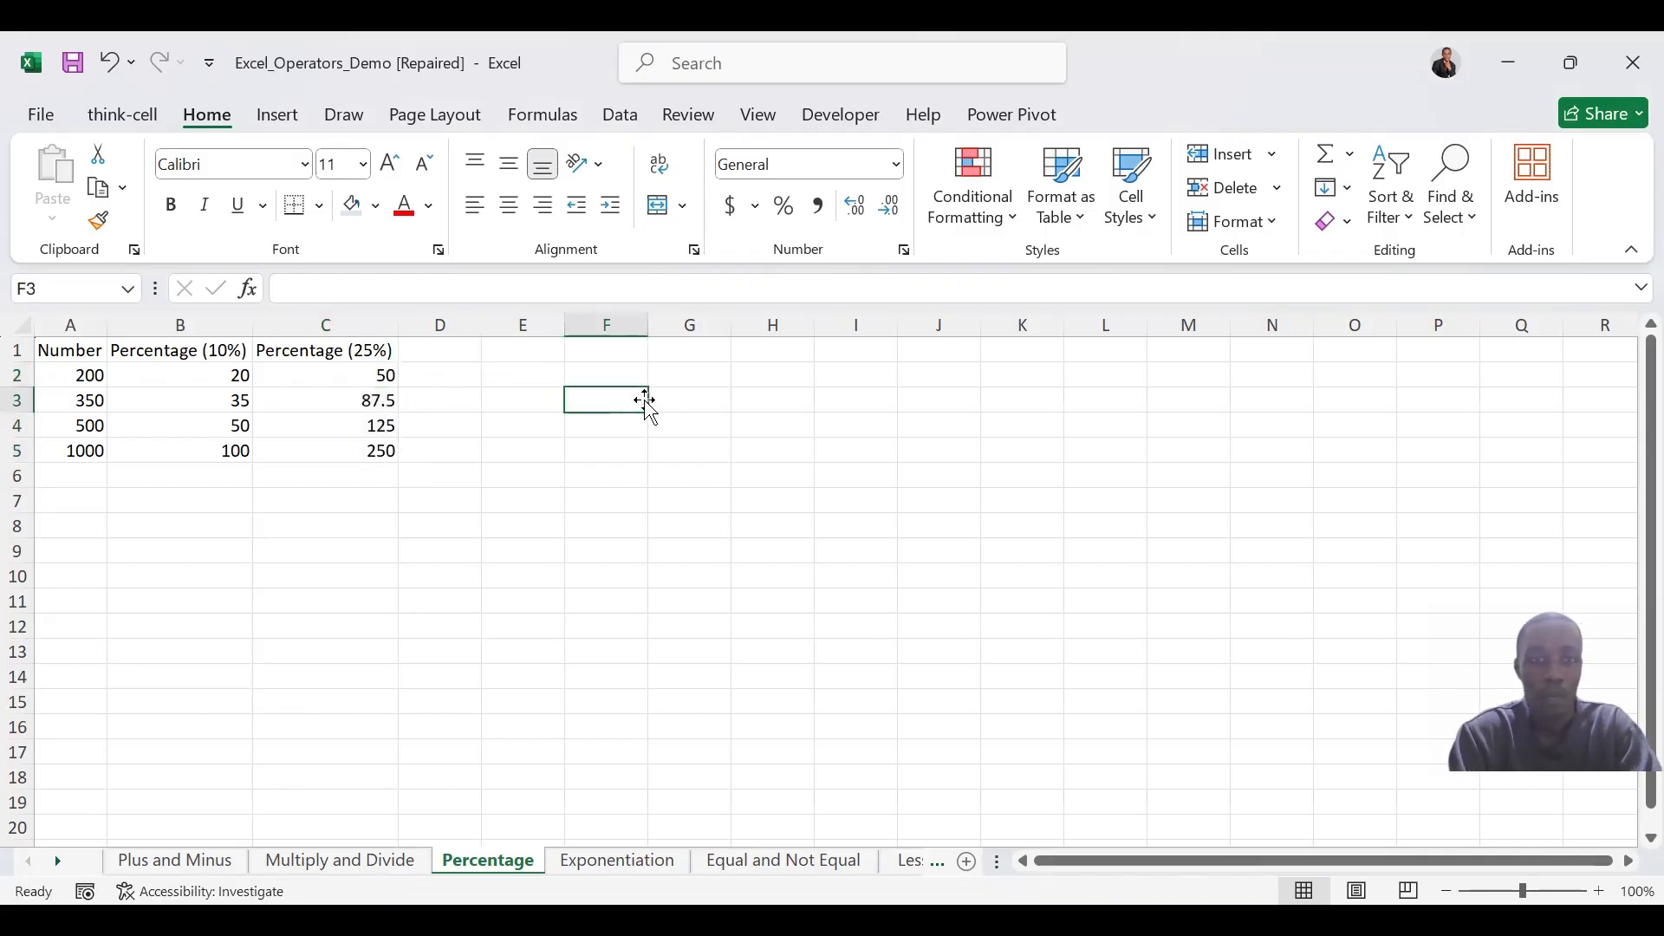
On the Exponentiation sheet, raise the base to its exponent in C2 with =A2^B2 and fill the formula down through C5
left_click(616, 860)
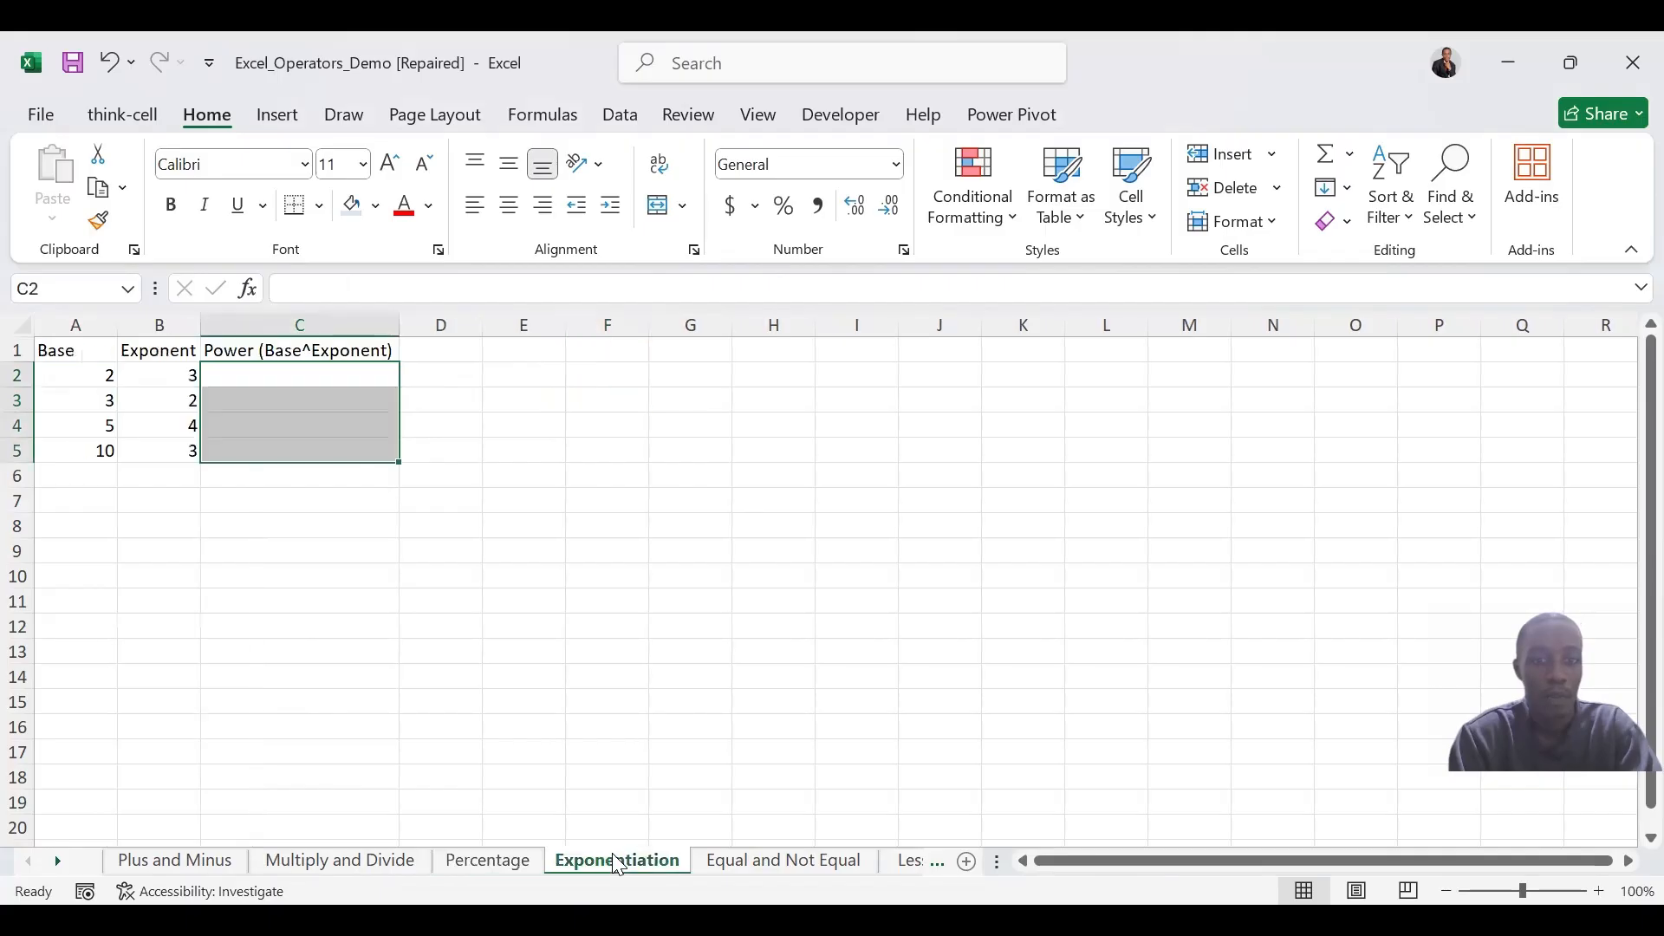
left_click(327, 381)
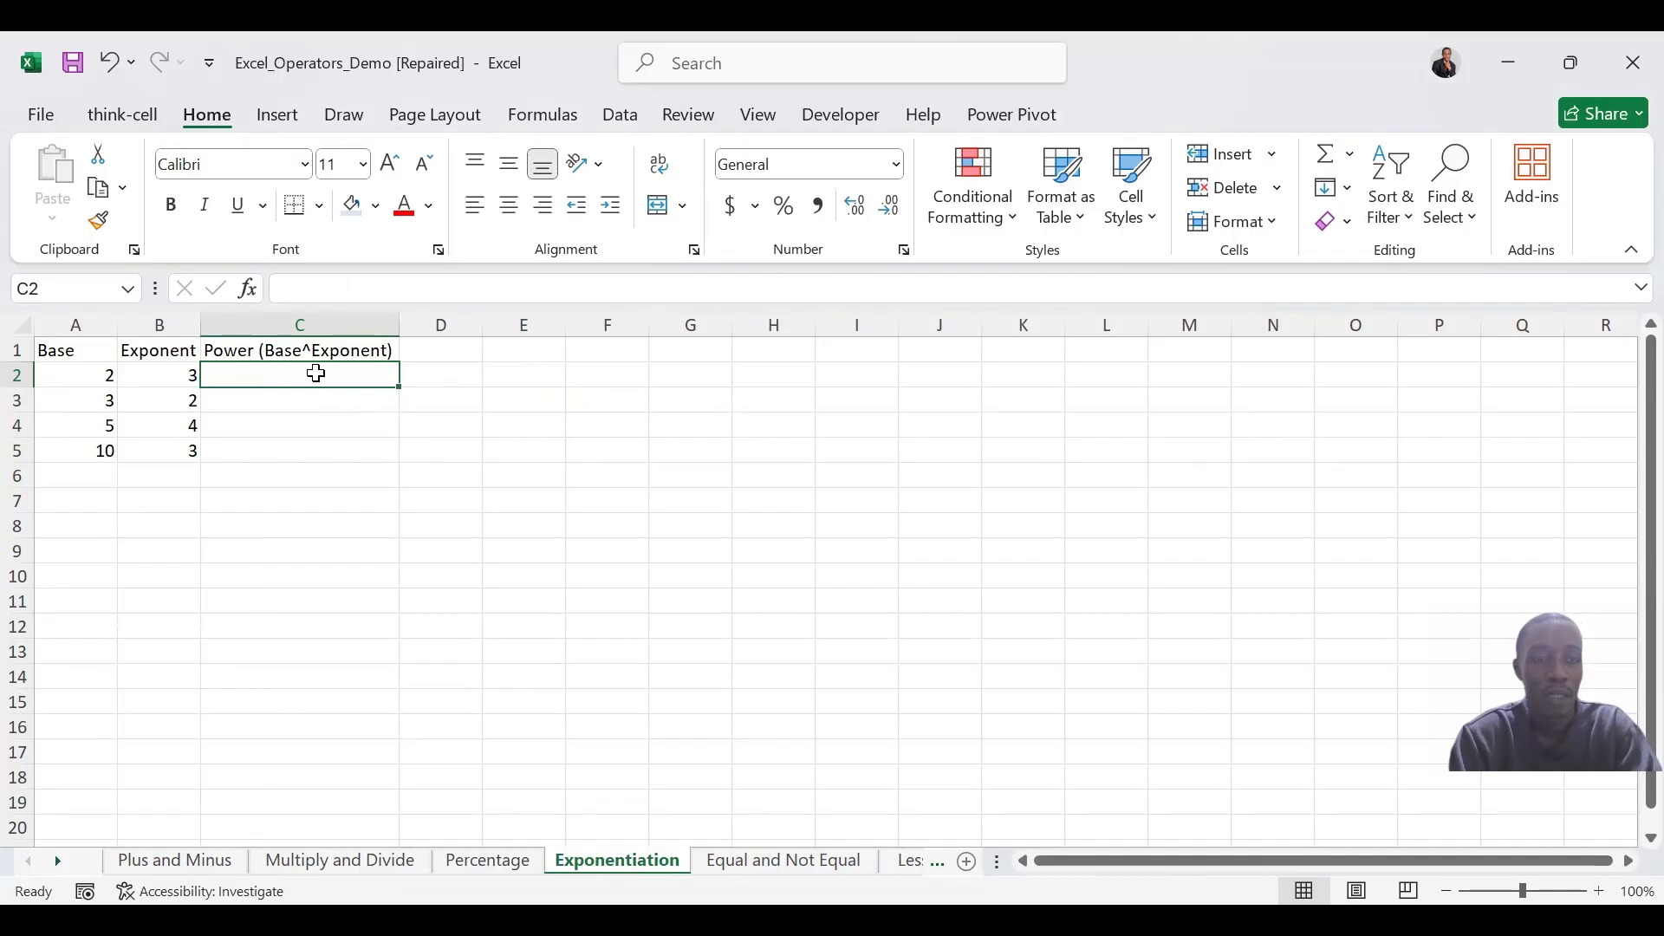
type("=")
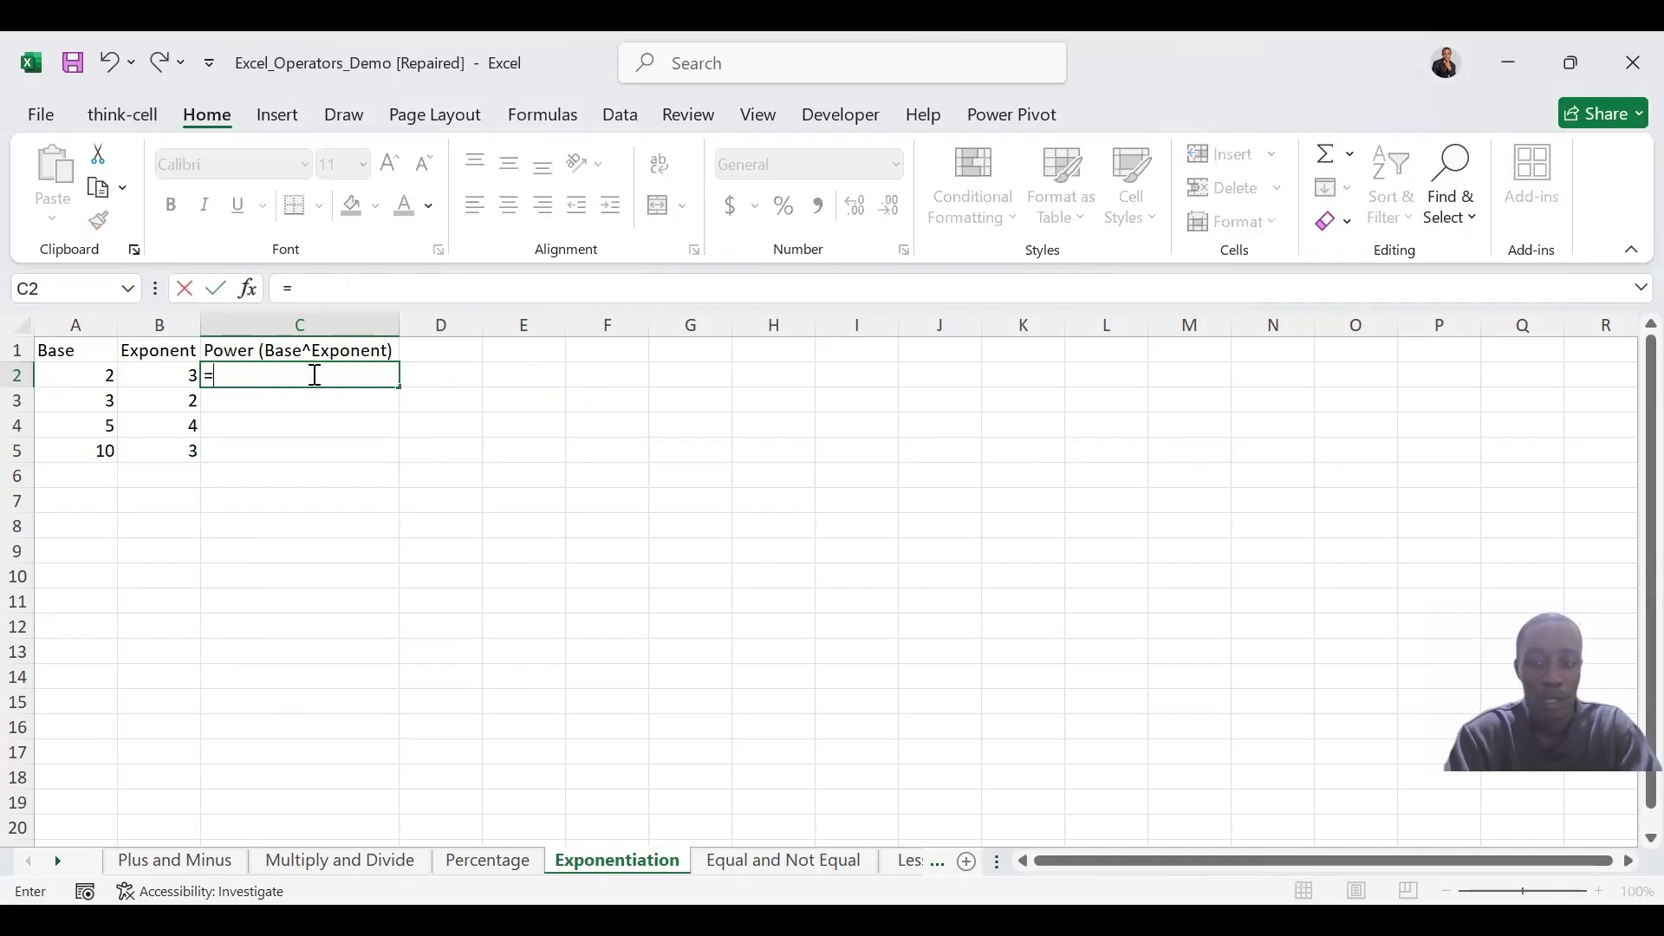
left_click(109, 373)
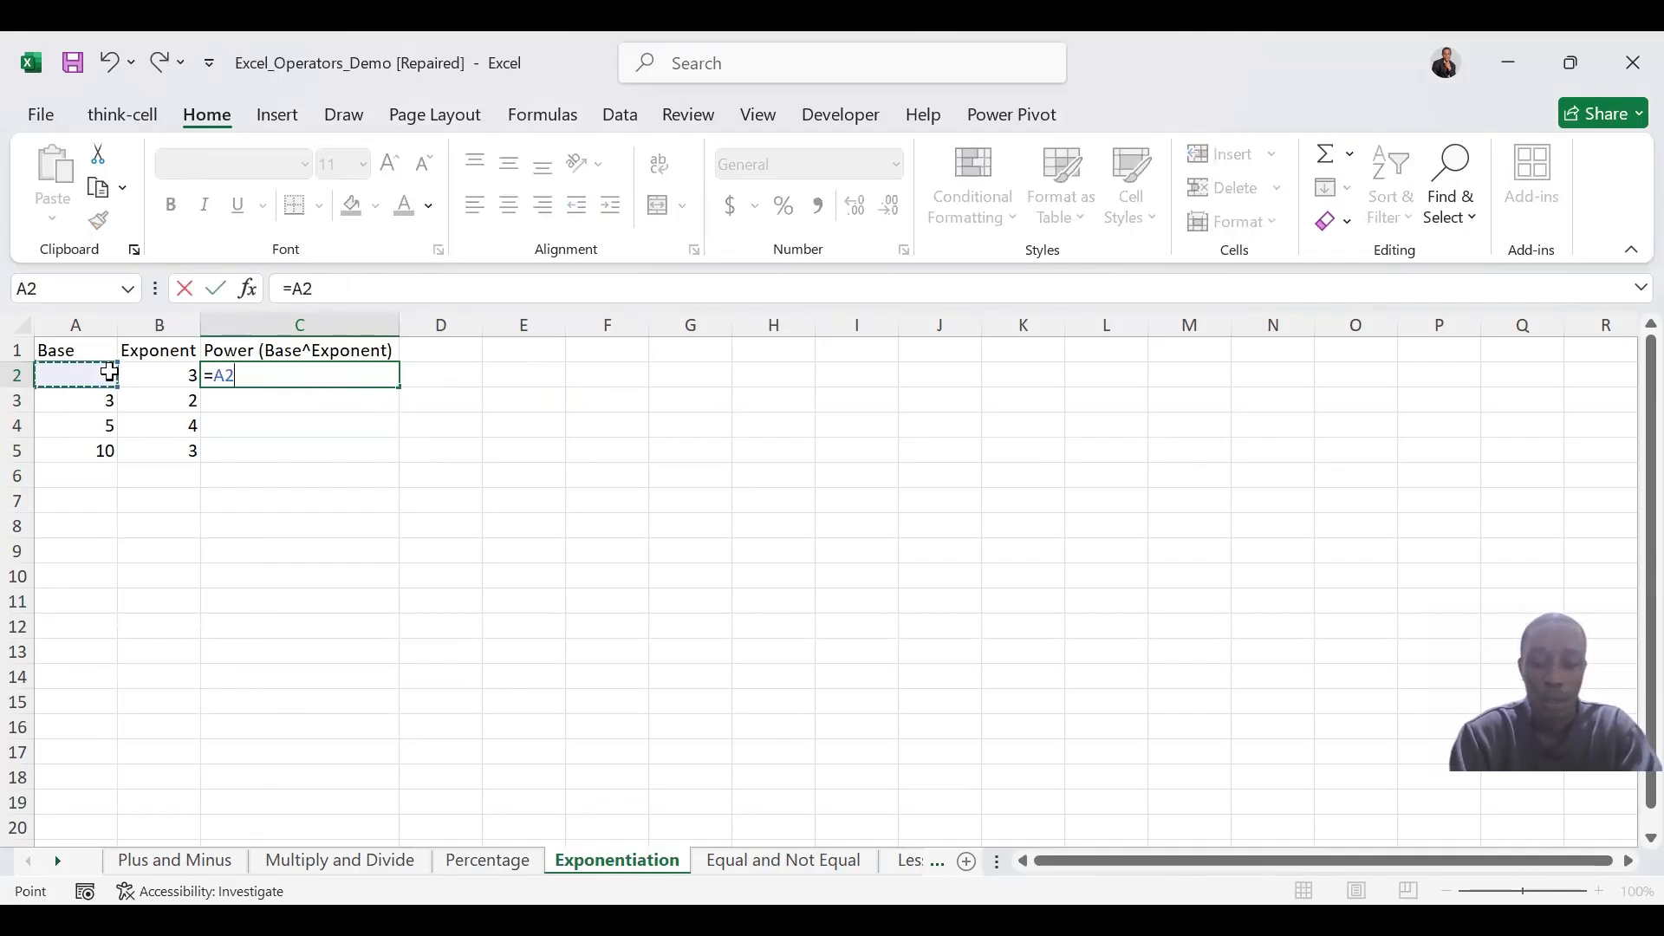
type("^")
left_click(184, 375)
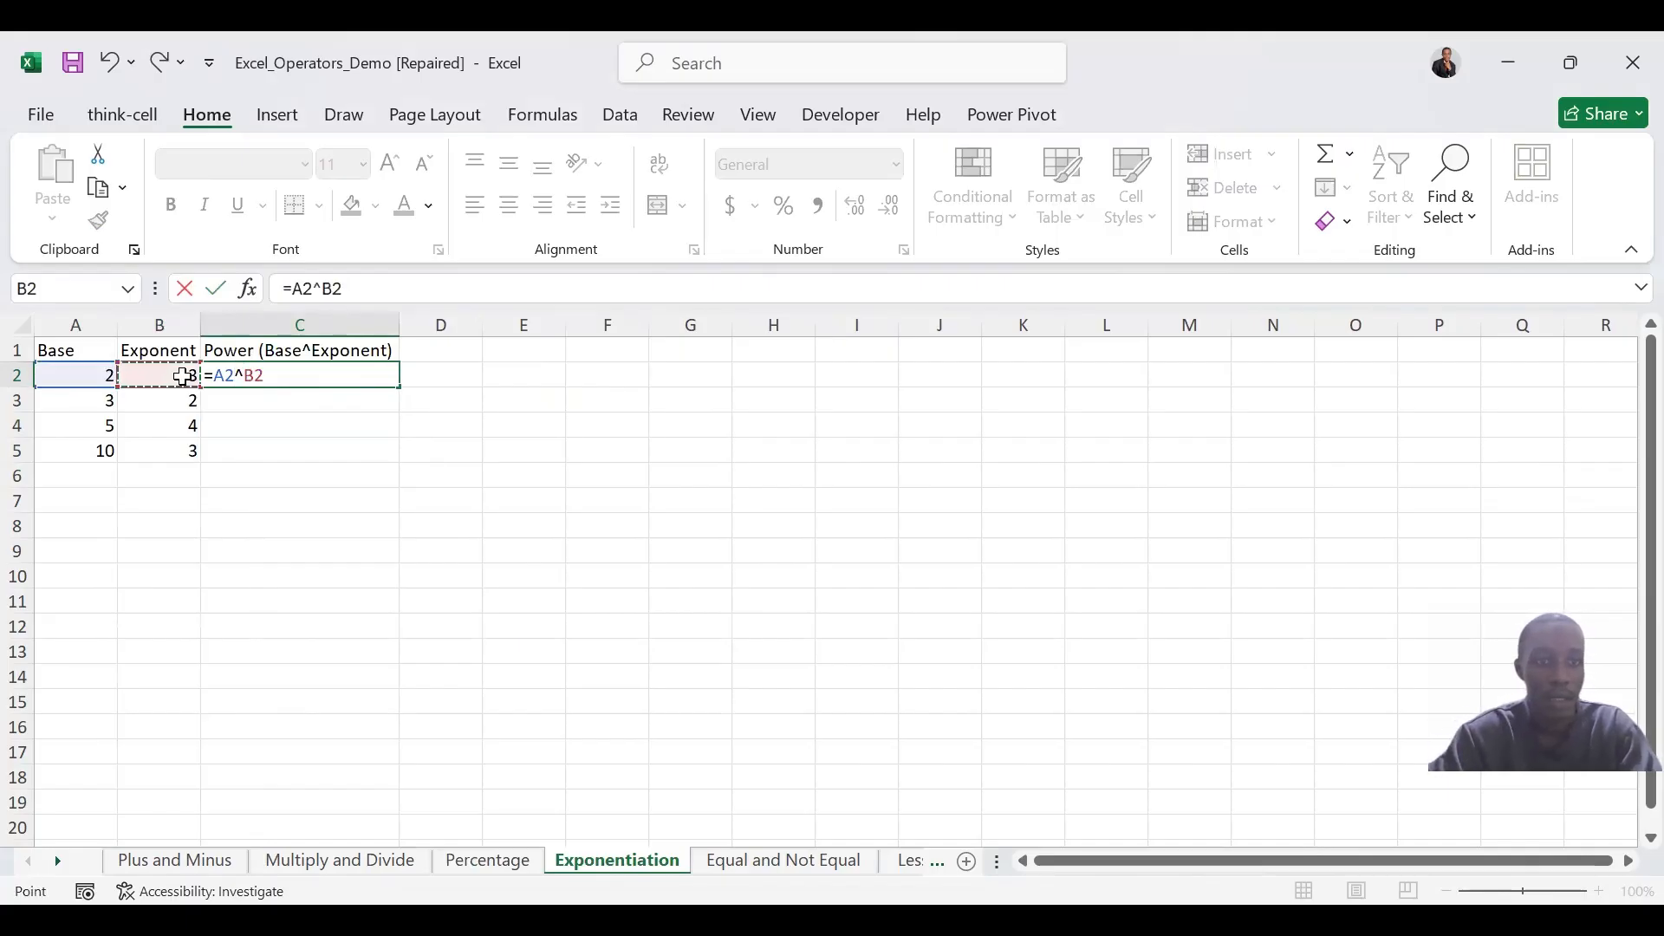
key("Return")
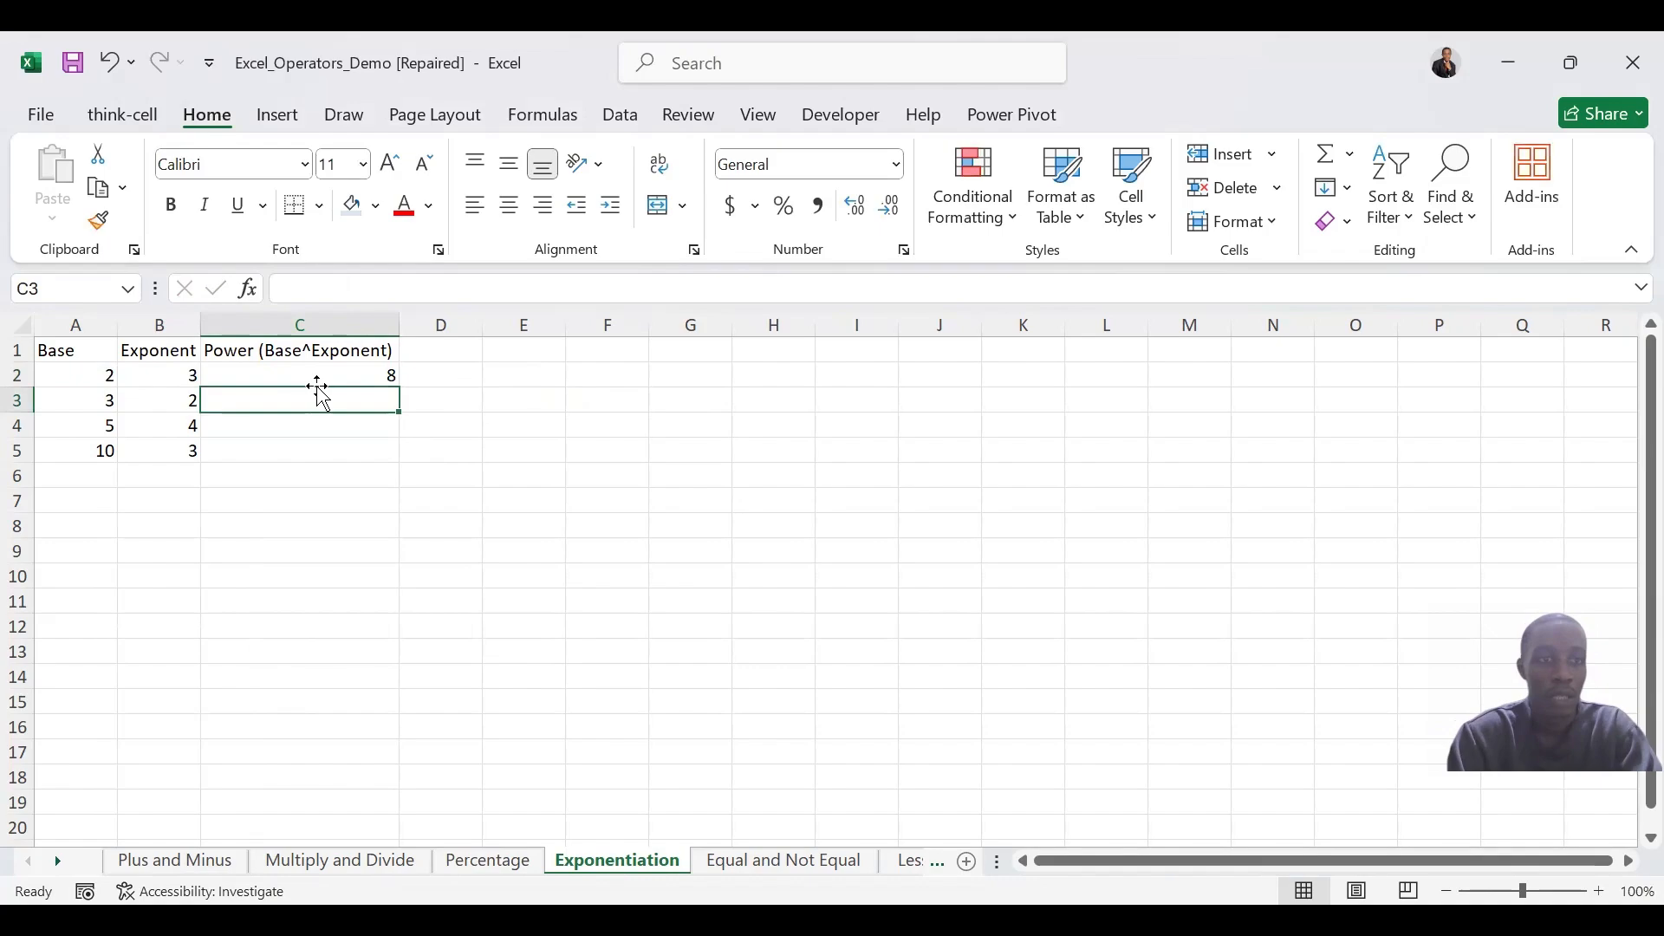
left_click(387, 377)
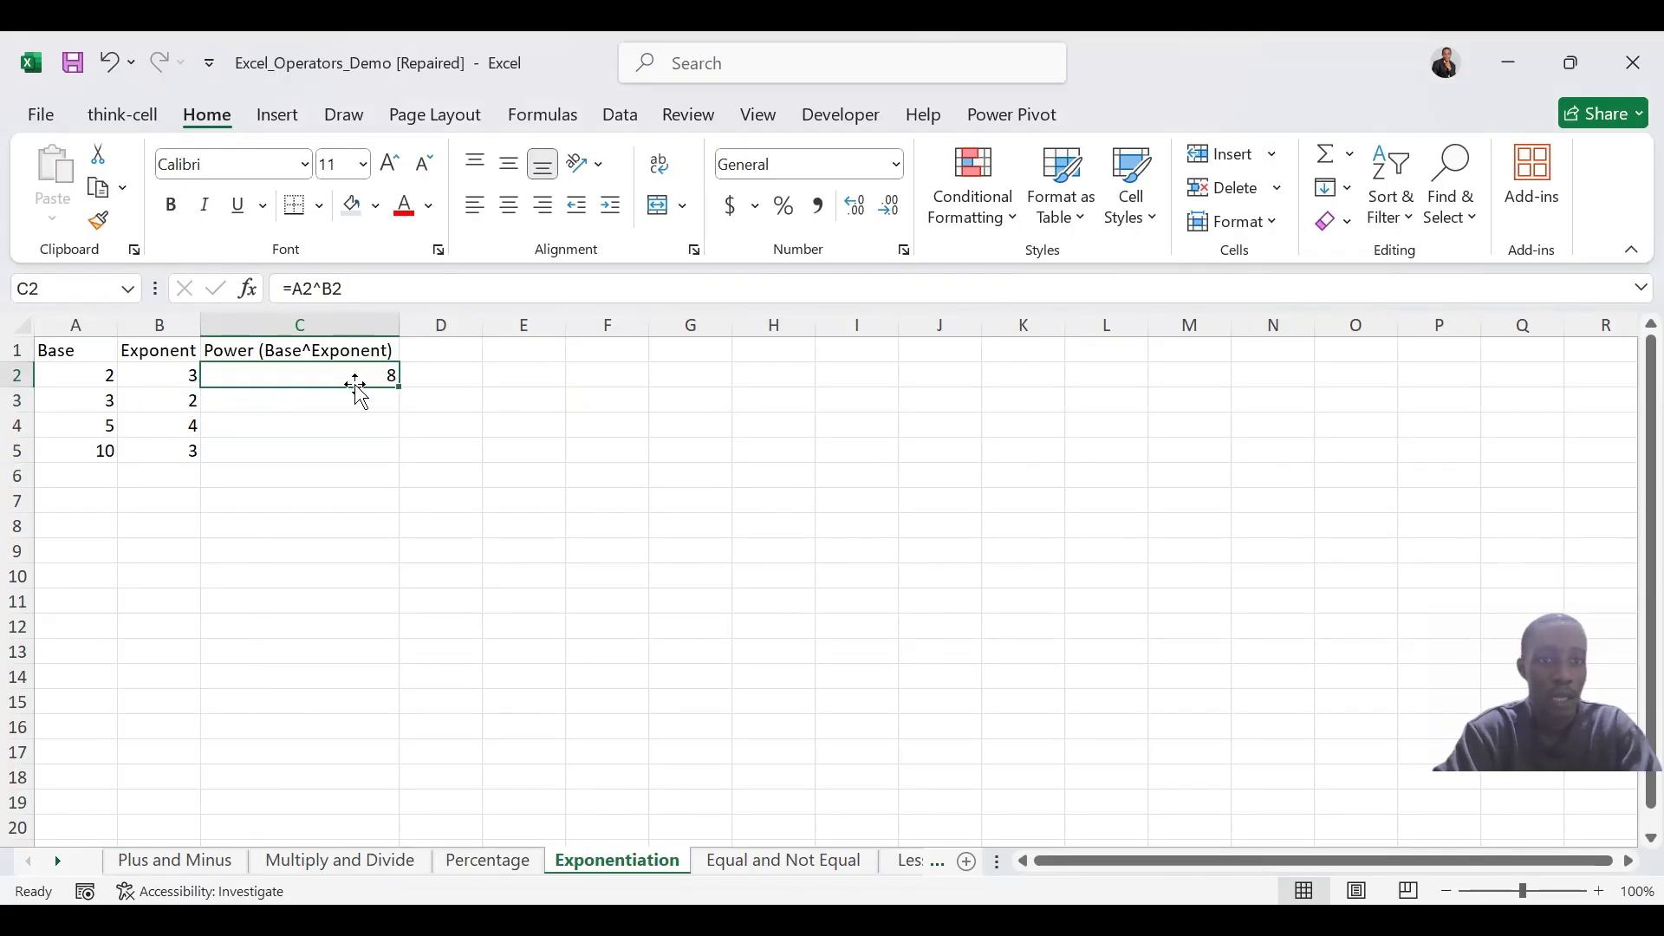
left_click_drag(404, 384, 398, 458)
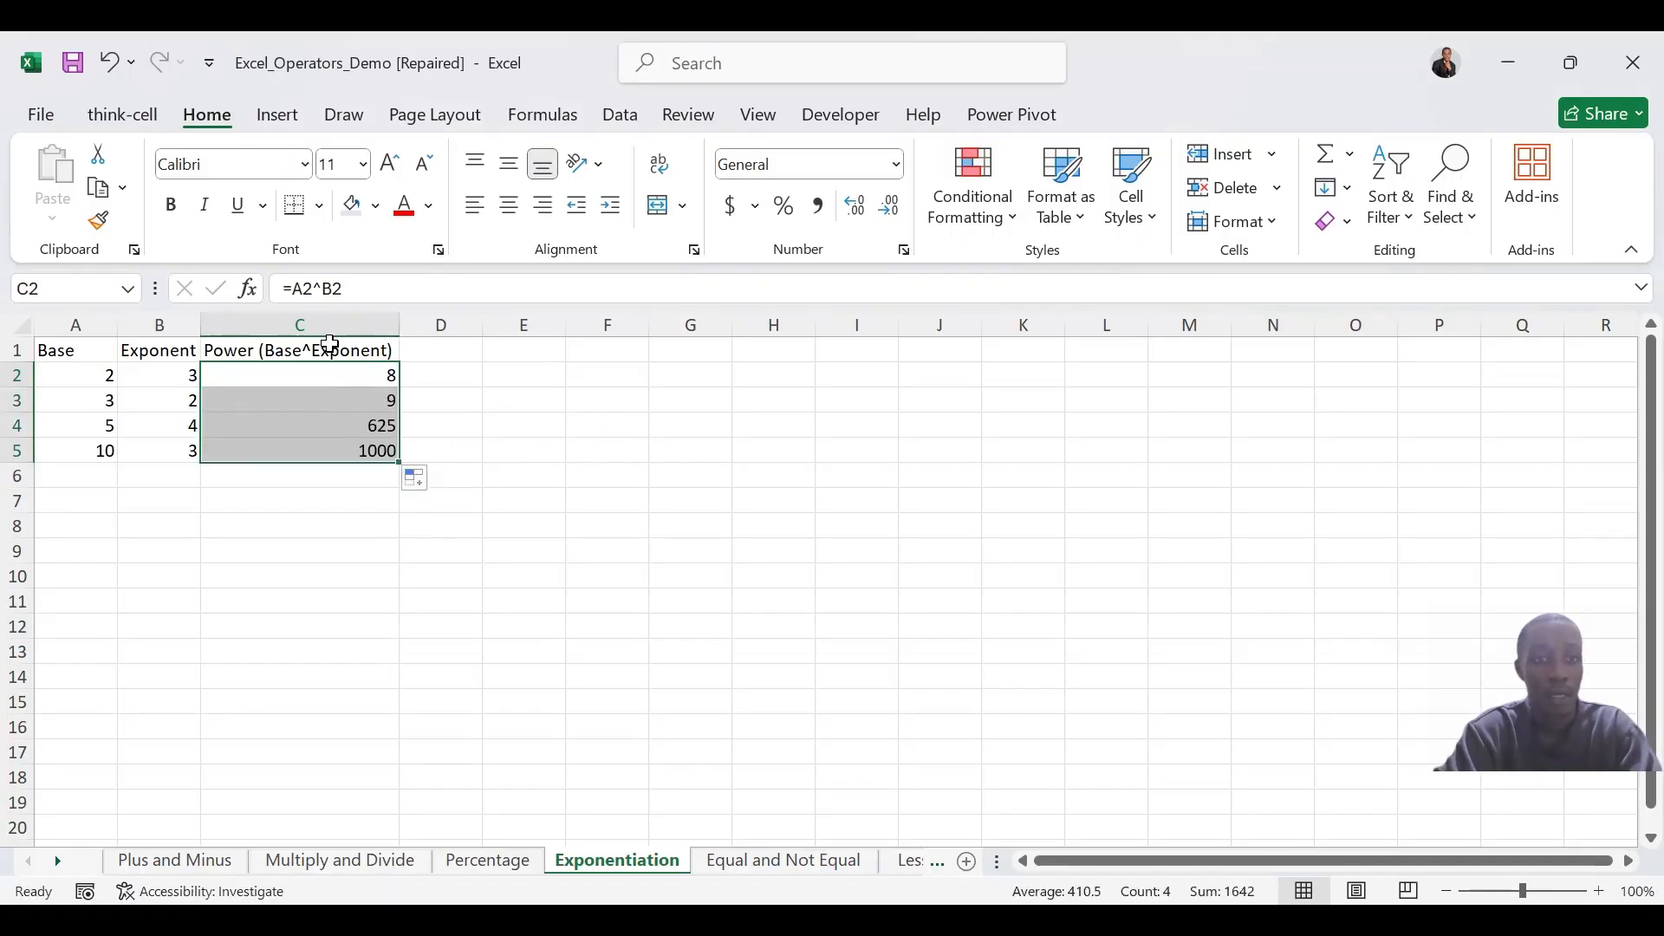
Switch to the Equal and Not Equal sheet and select C2, the first cell under Equal (=)
left_click(783, 861)
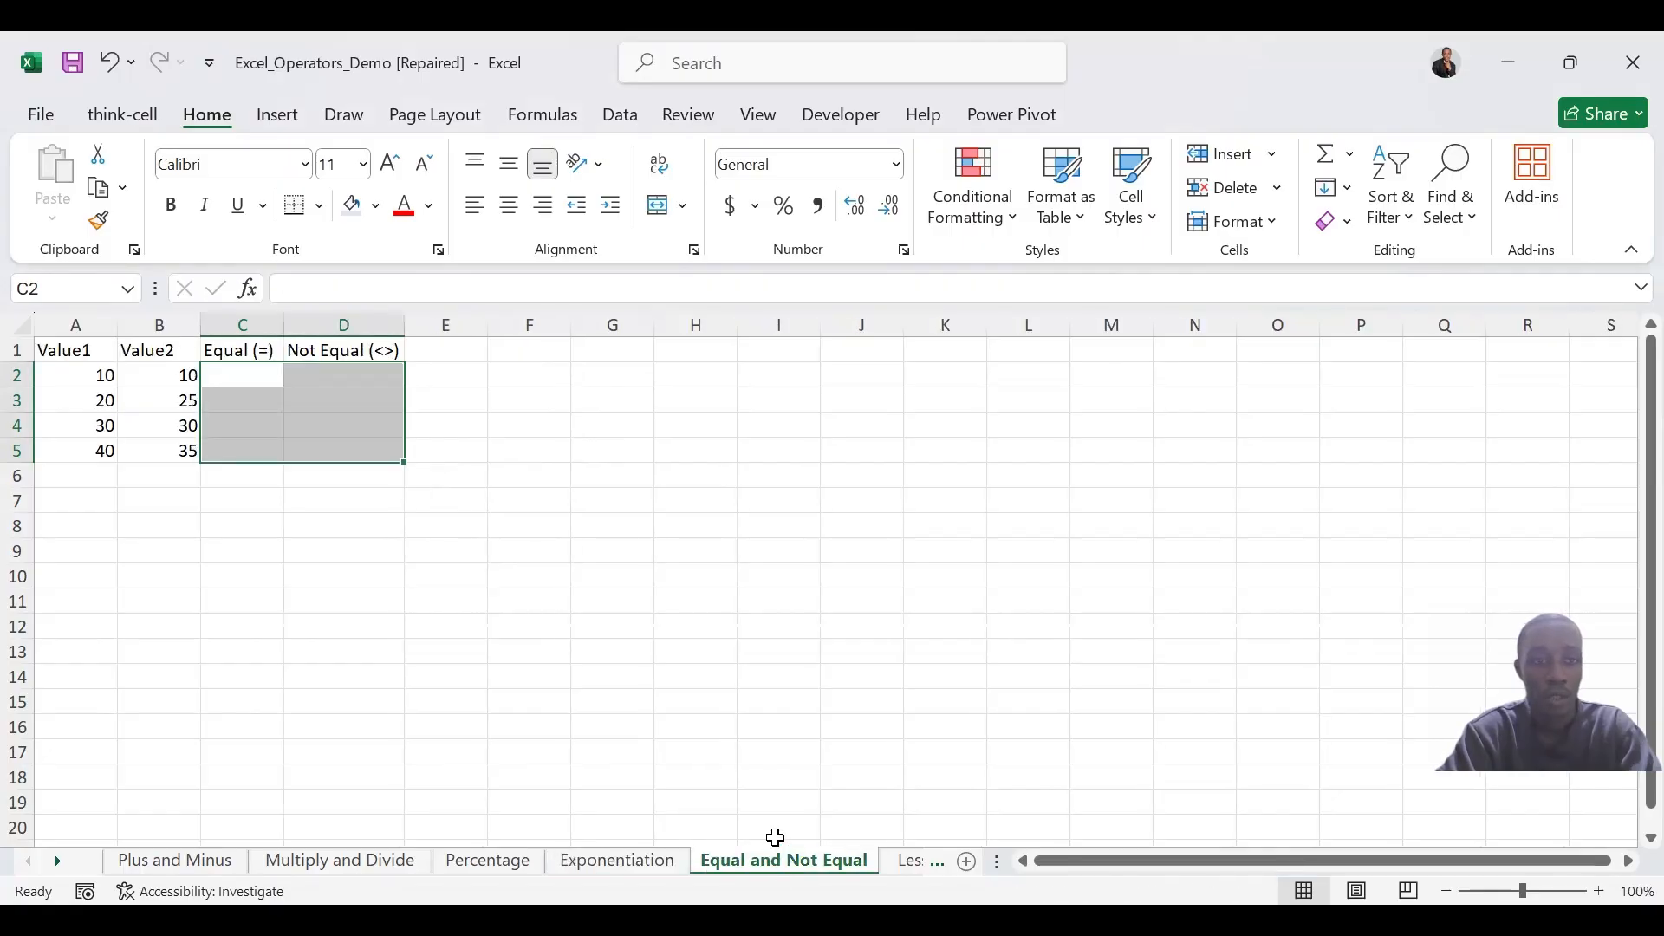
left_click(257, 382)
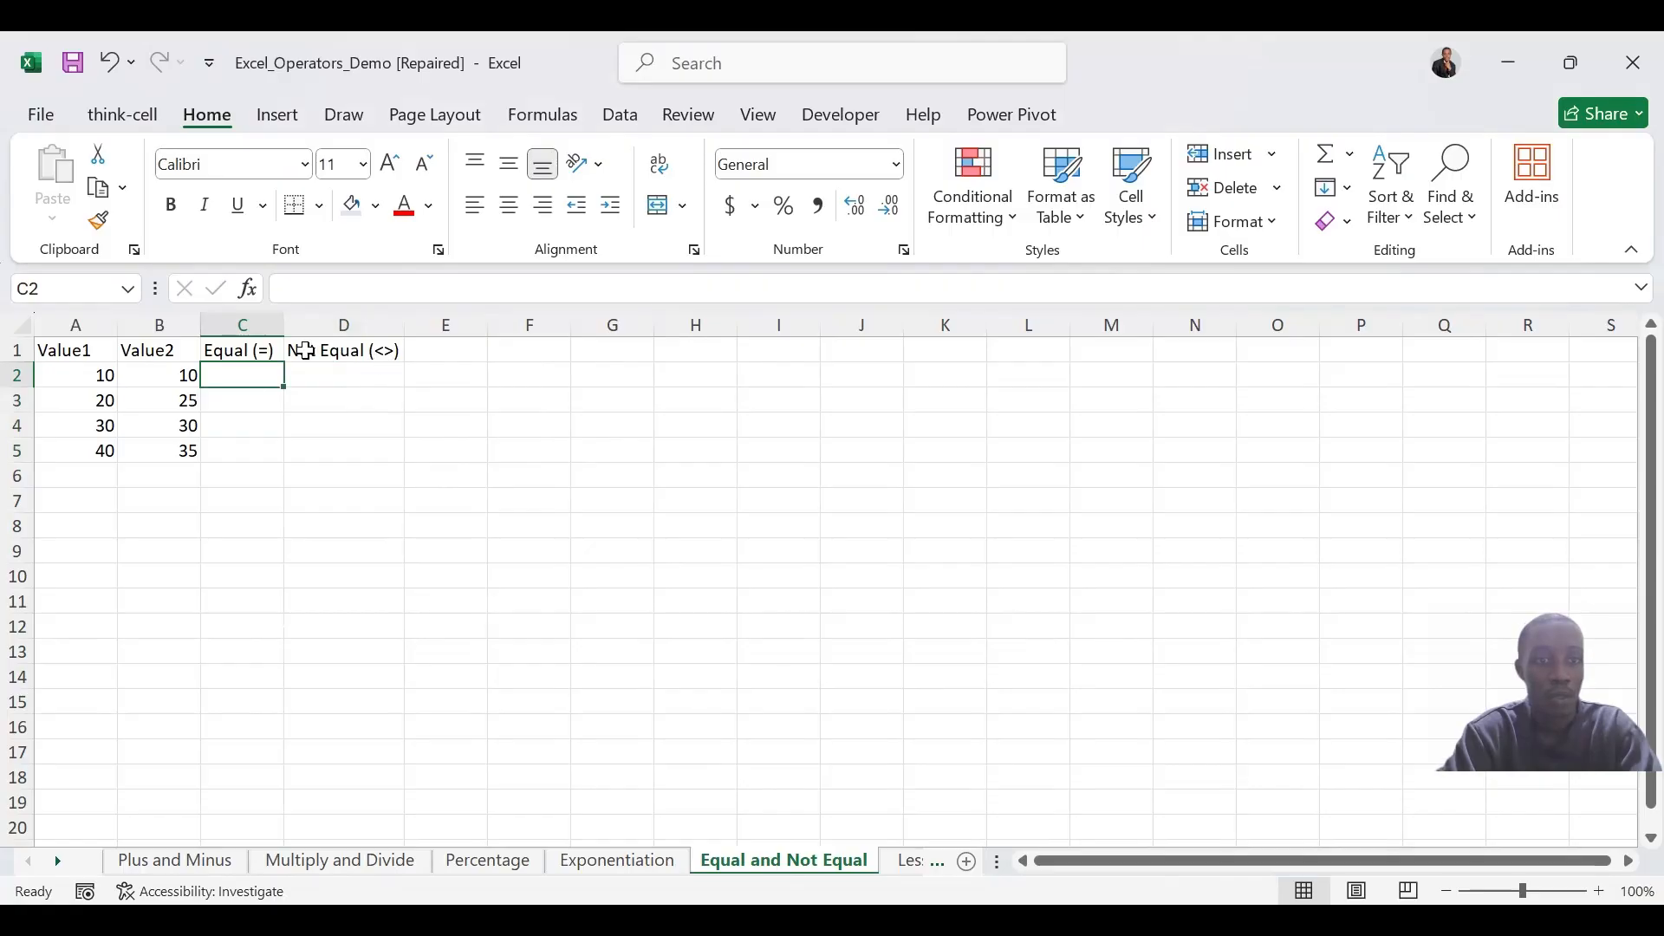
left_click(668, 393)
type("=")
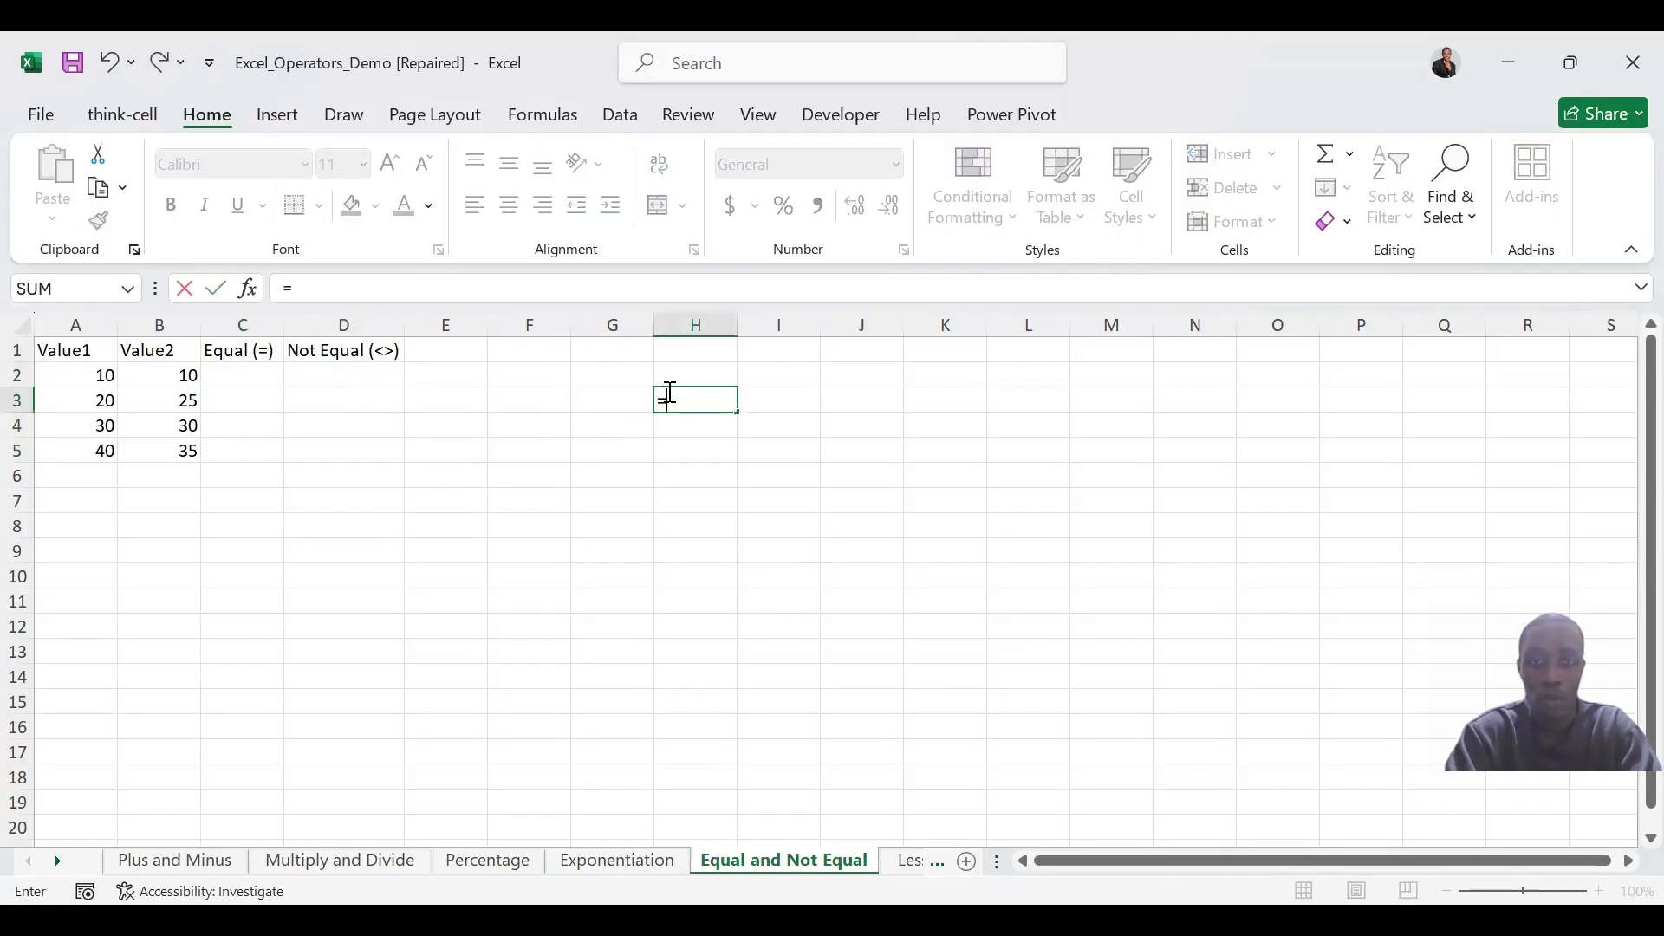
key("BackSpace")
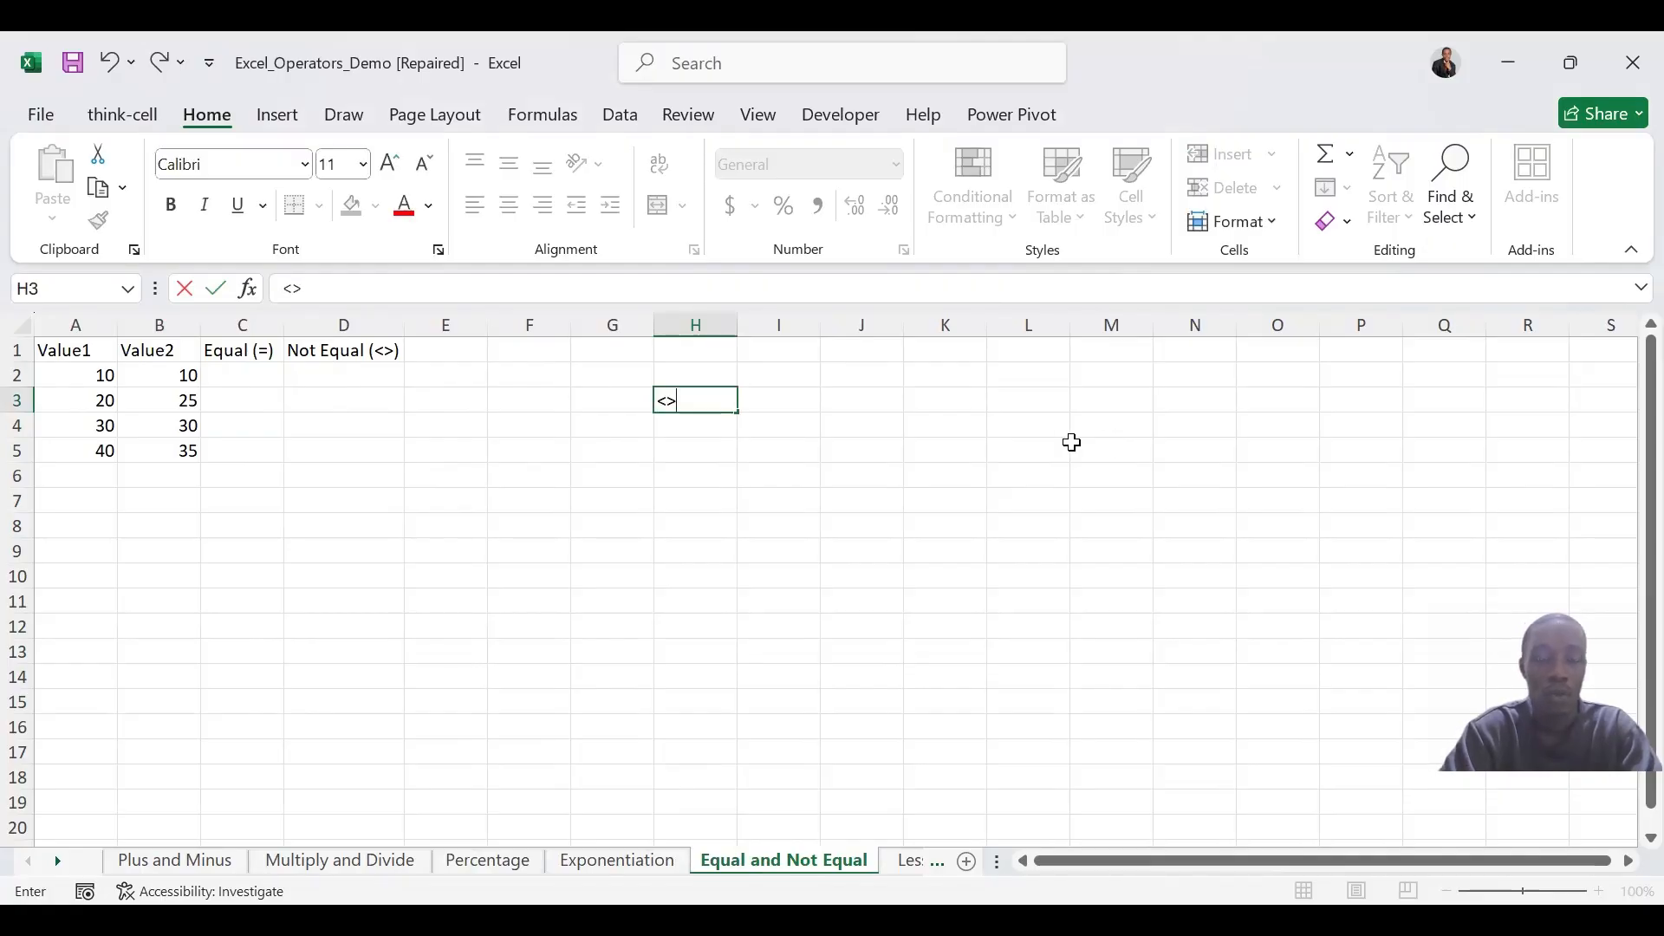
key("BackSpace")
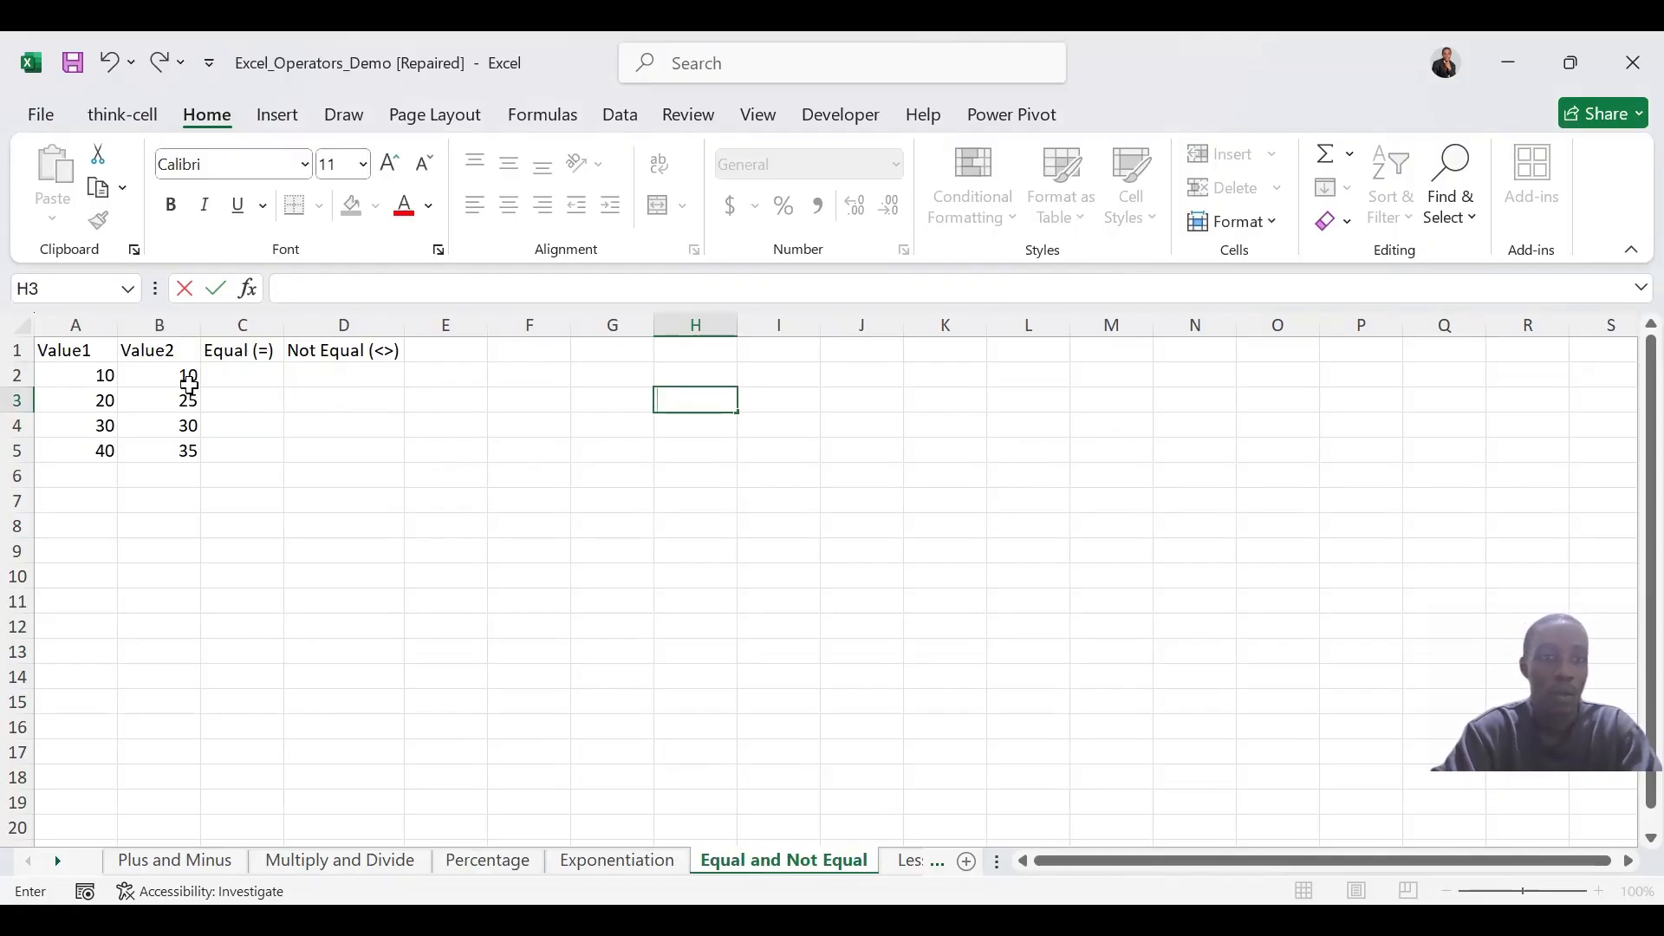
left_click(245, 353)
Test whether Value1 equals Value2 in C2 with =A2=B2 and fill the formula down through C5
left_click(249, 369)
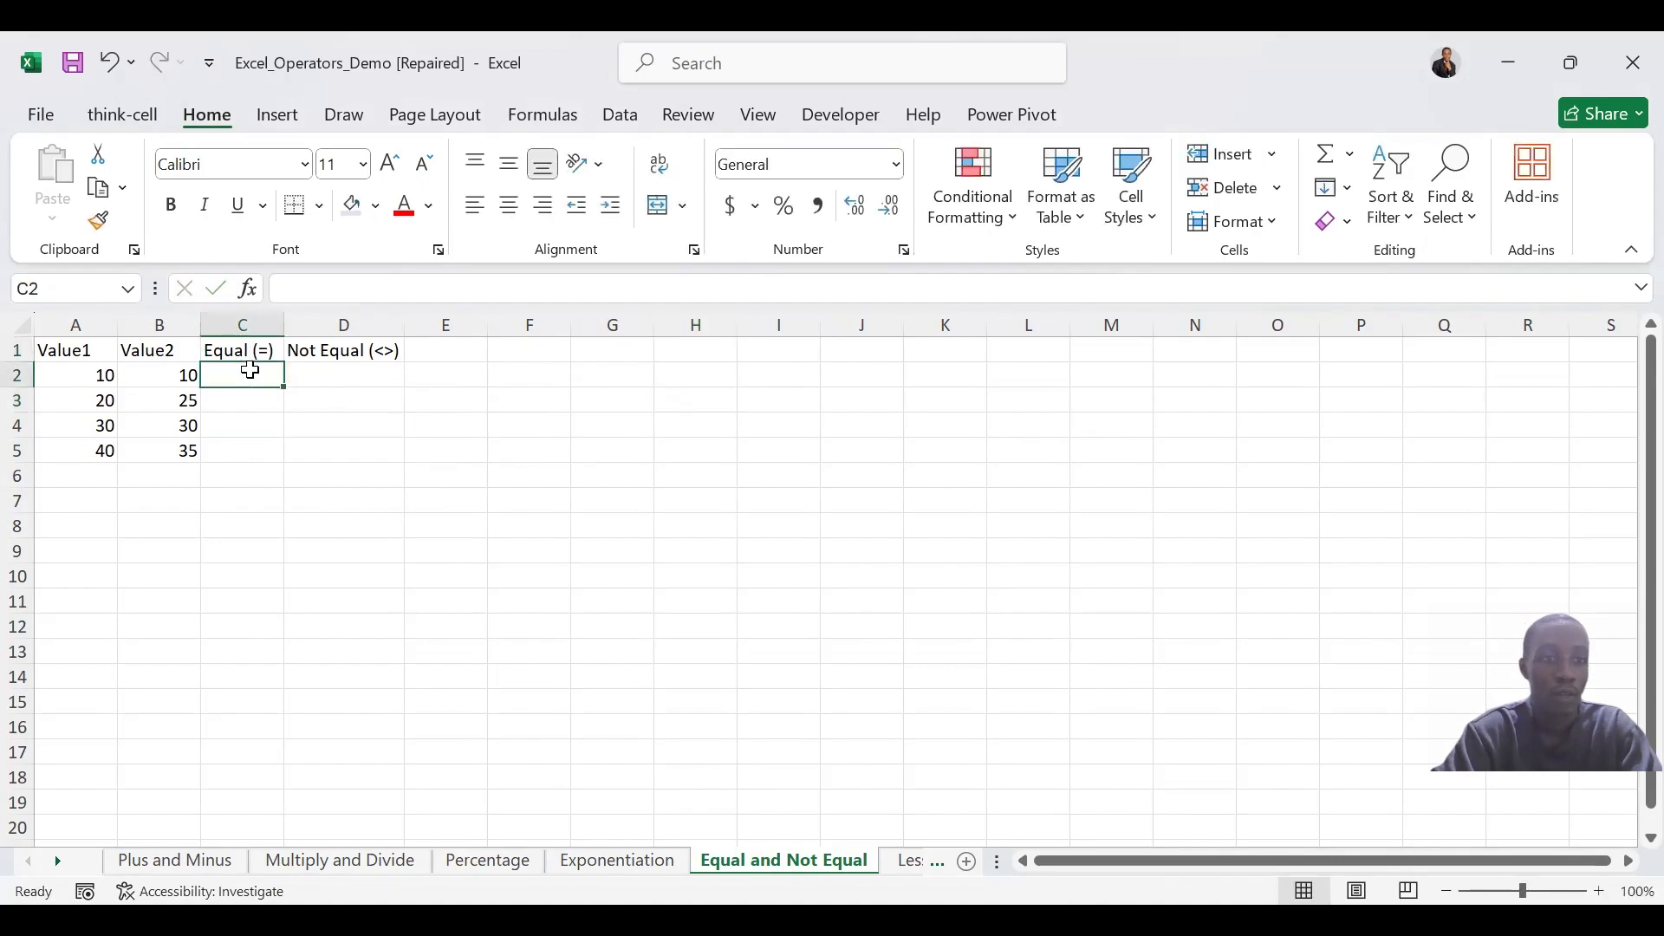
type("=")
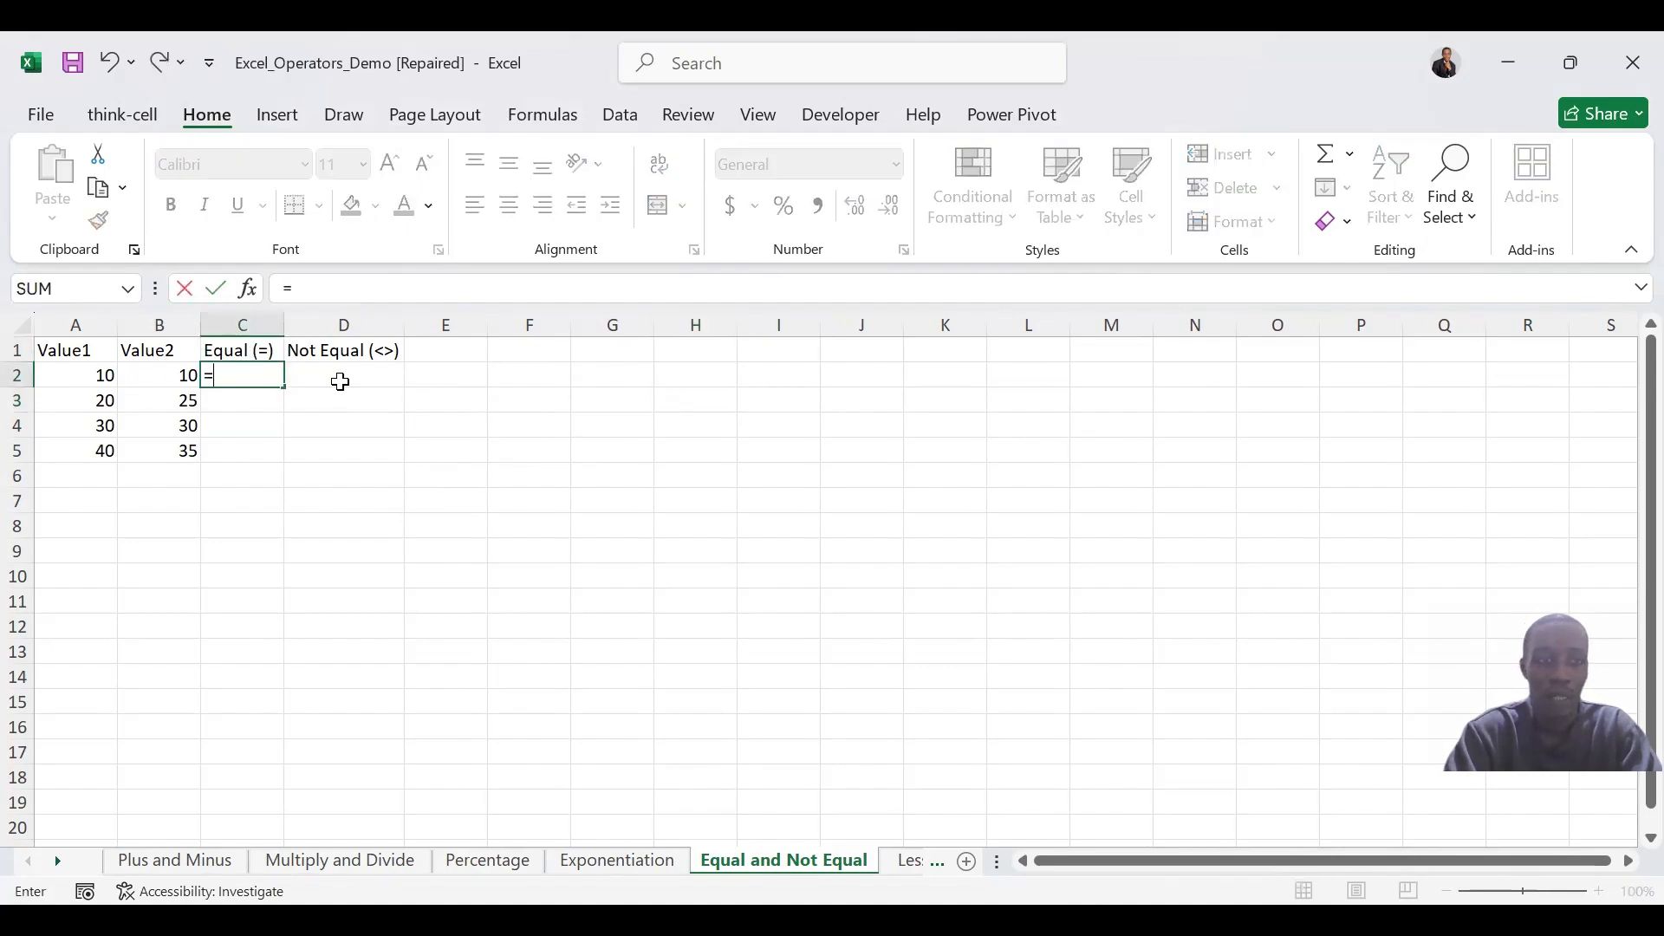
left_click(87, 377)
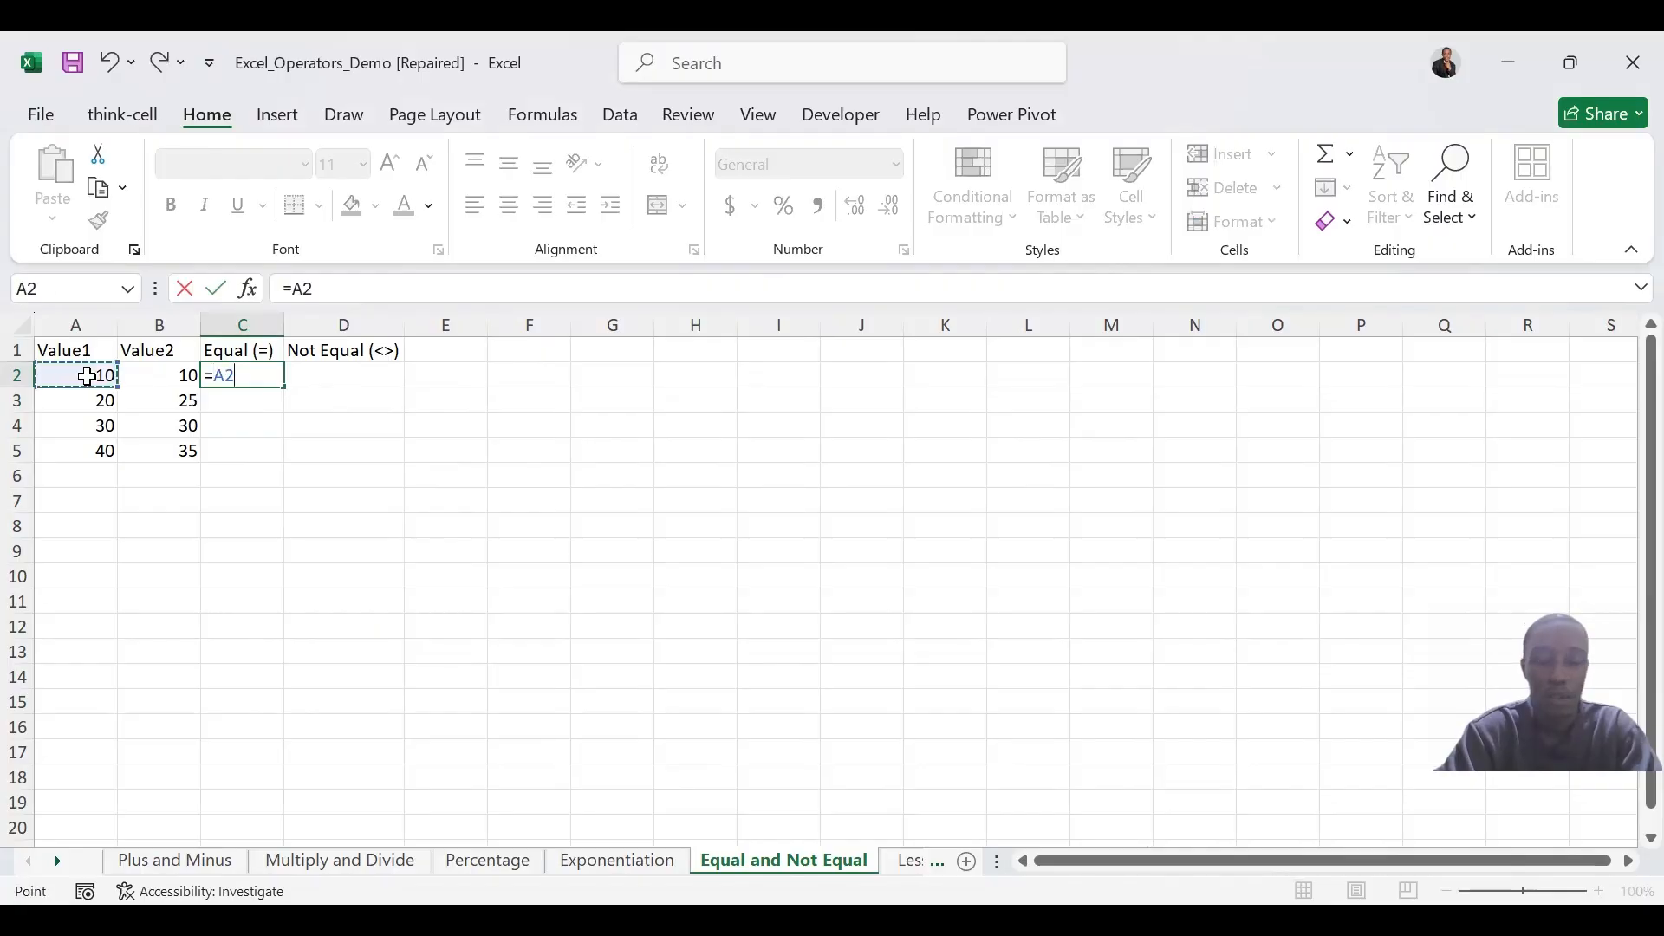
type("=")
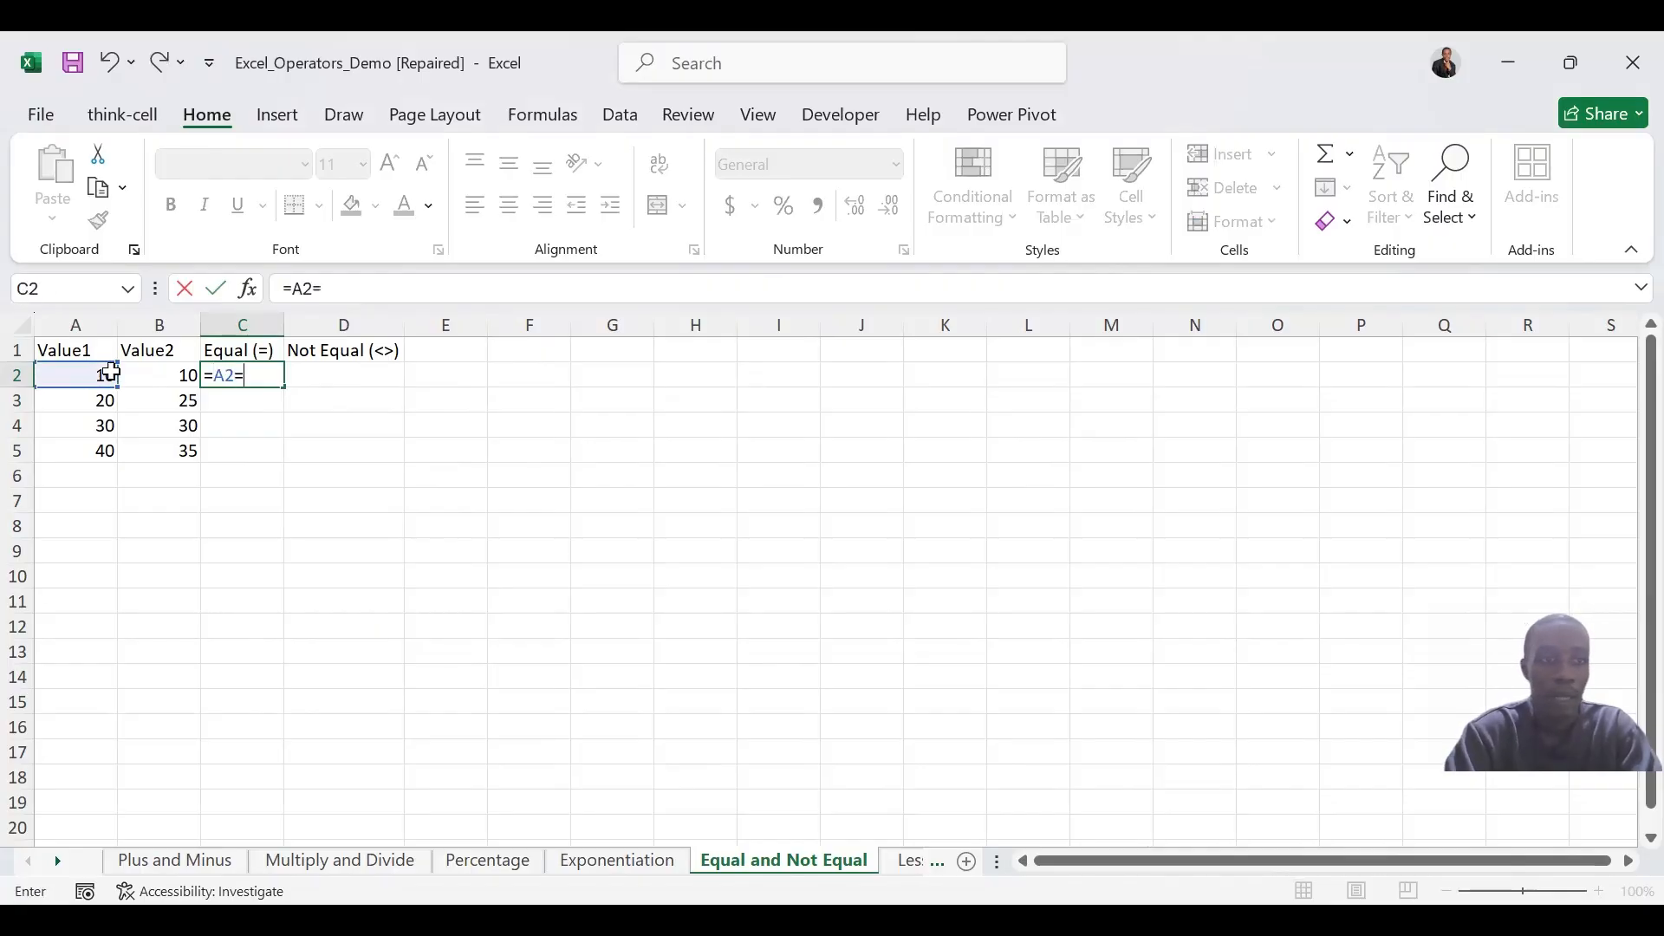
left_click(169, 372)
key("Return")
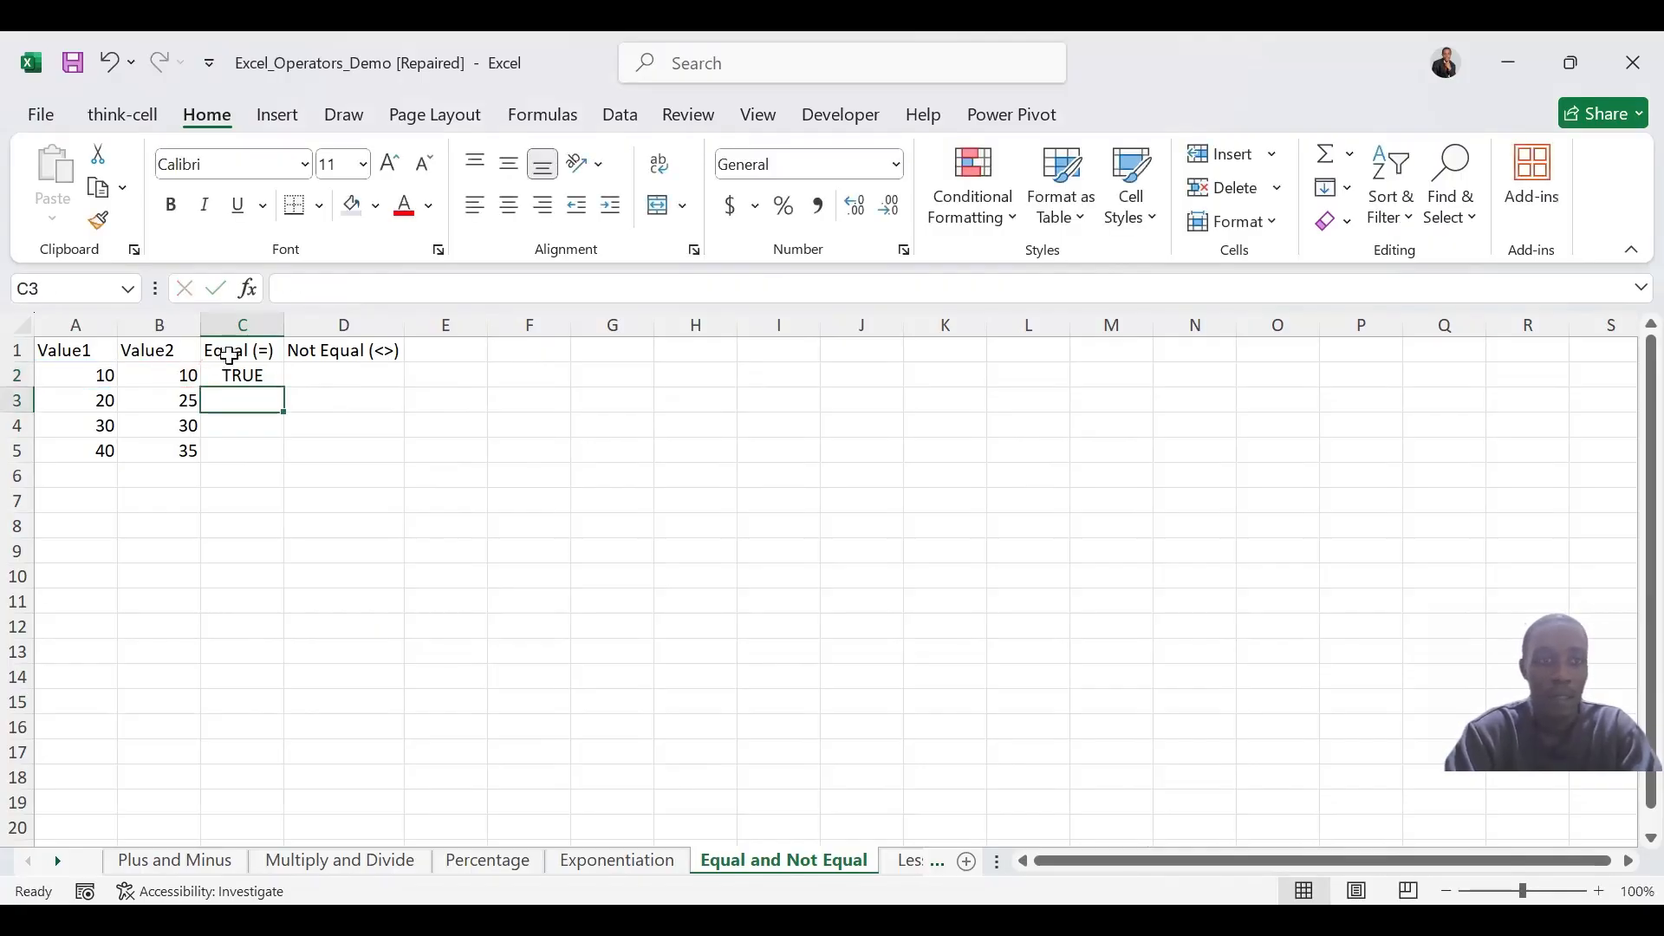
left_click(239, 376)
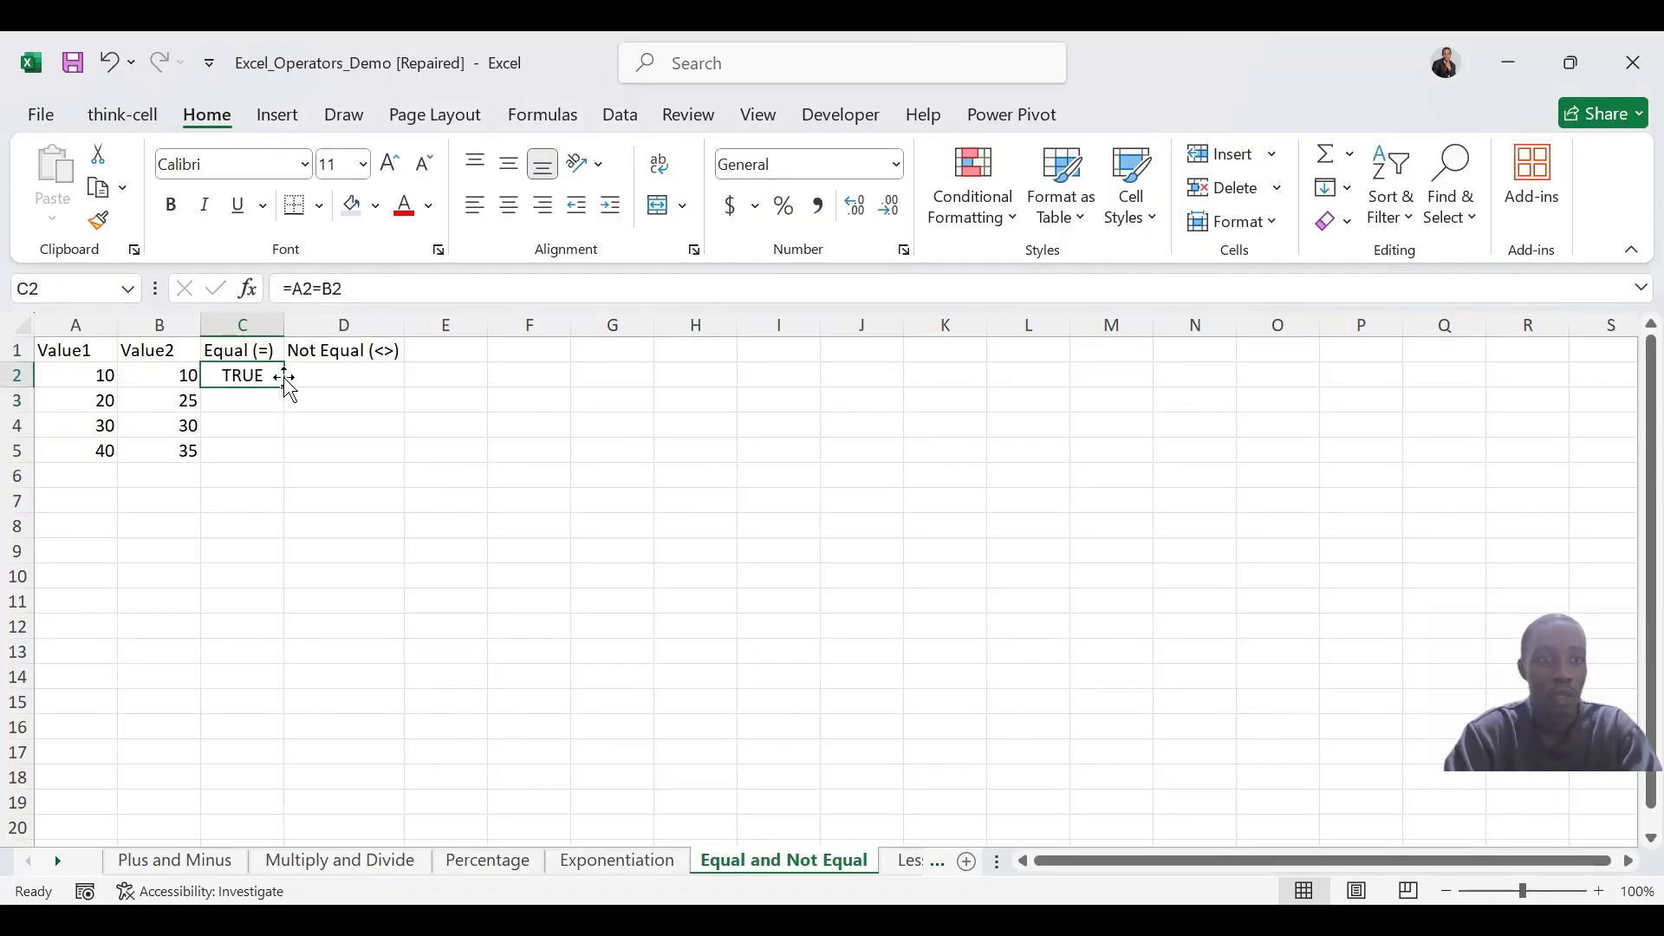
left_click_drag(284, 389, 283, 457)
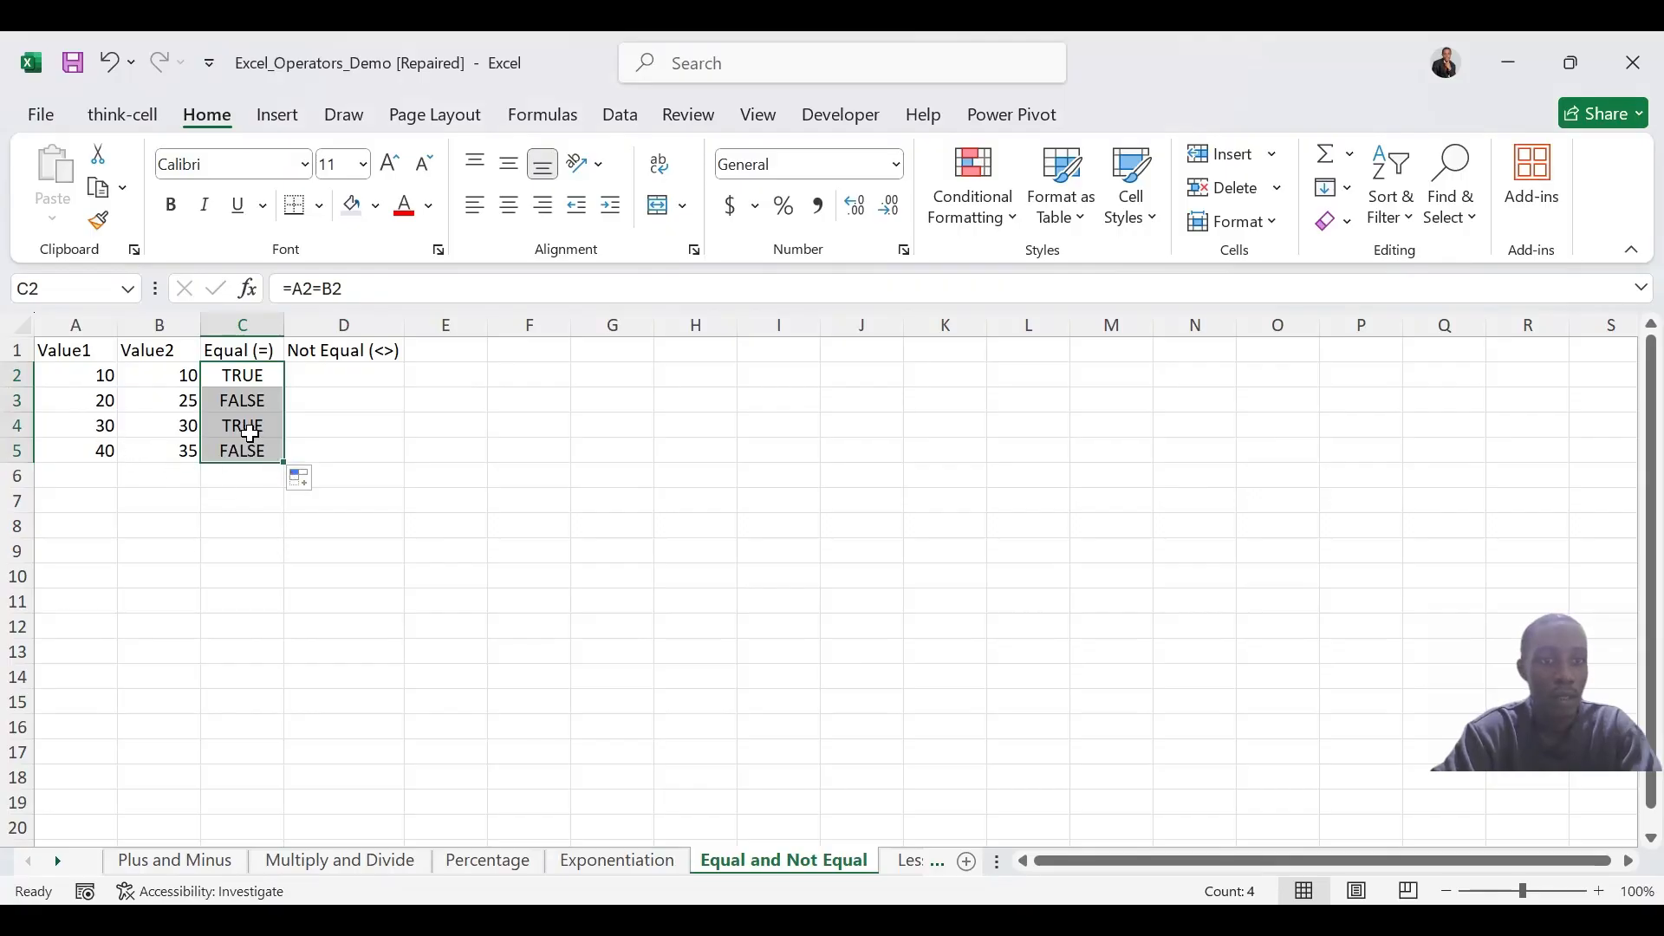
Test whether Value1 differs from Value2 in D2 with =A2<>B2 and fill the formula down through D5
left_click(355, 371)
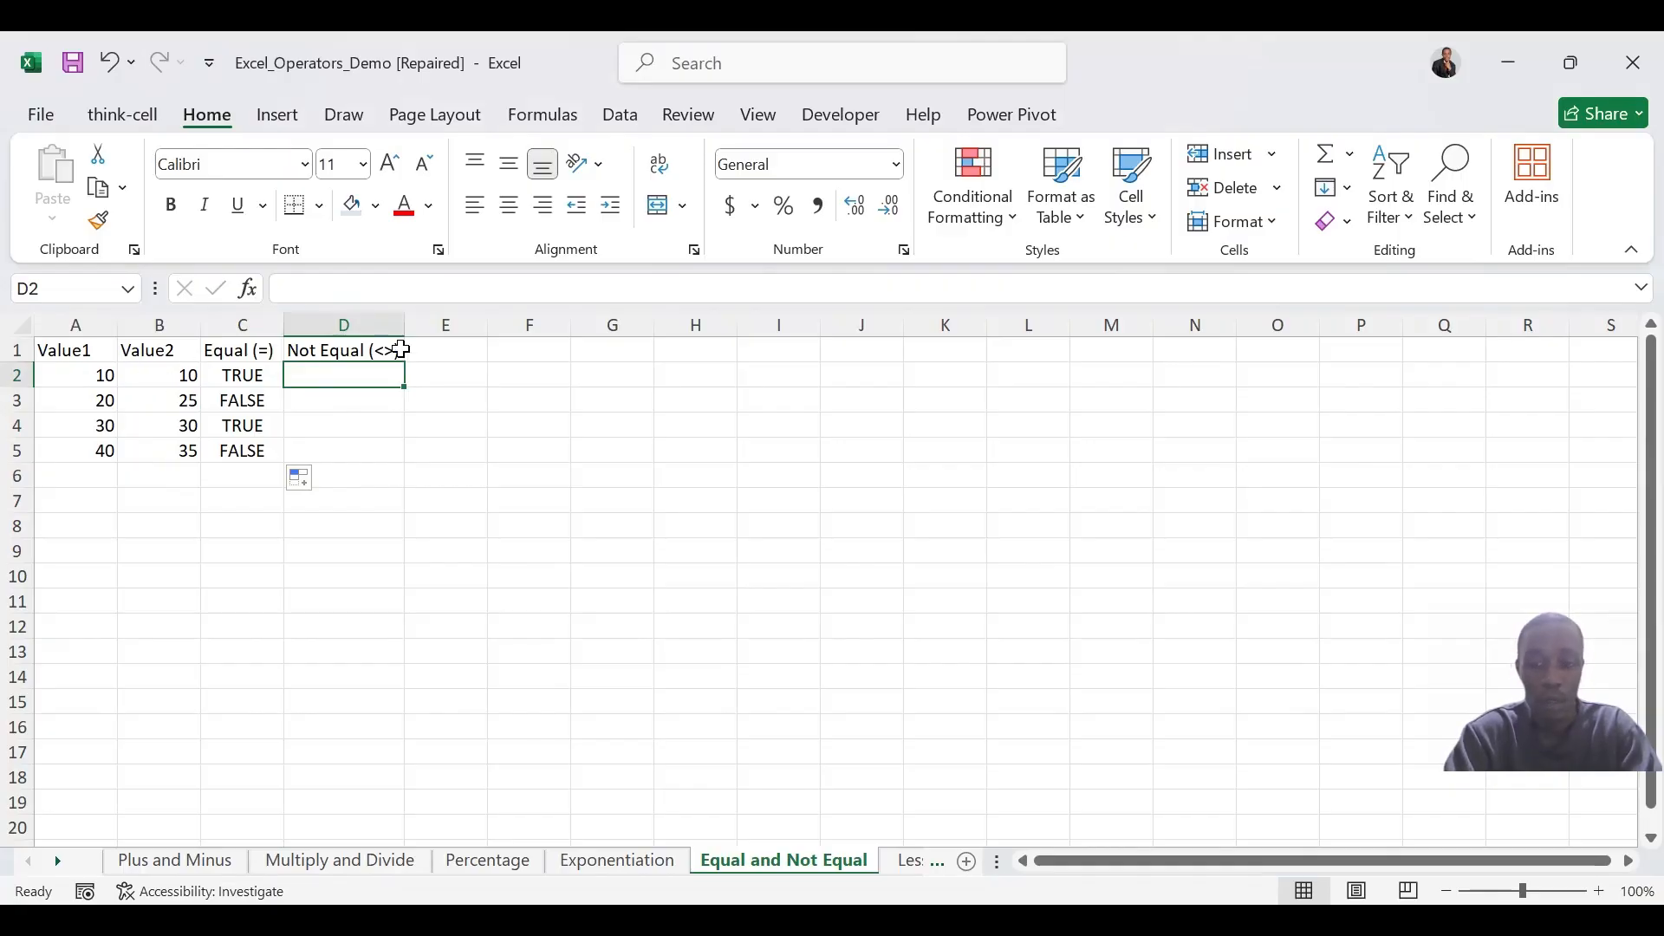
type("=")
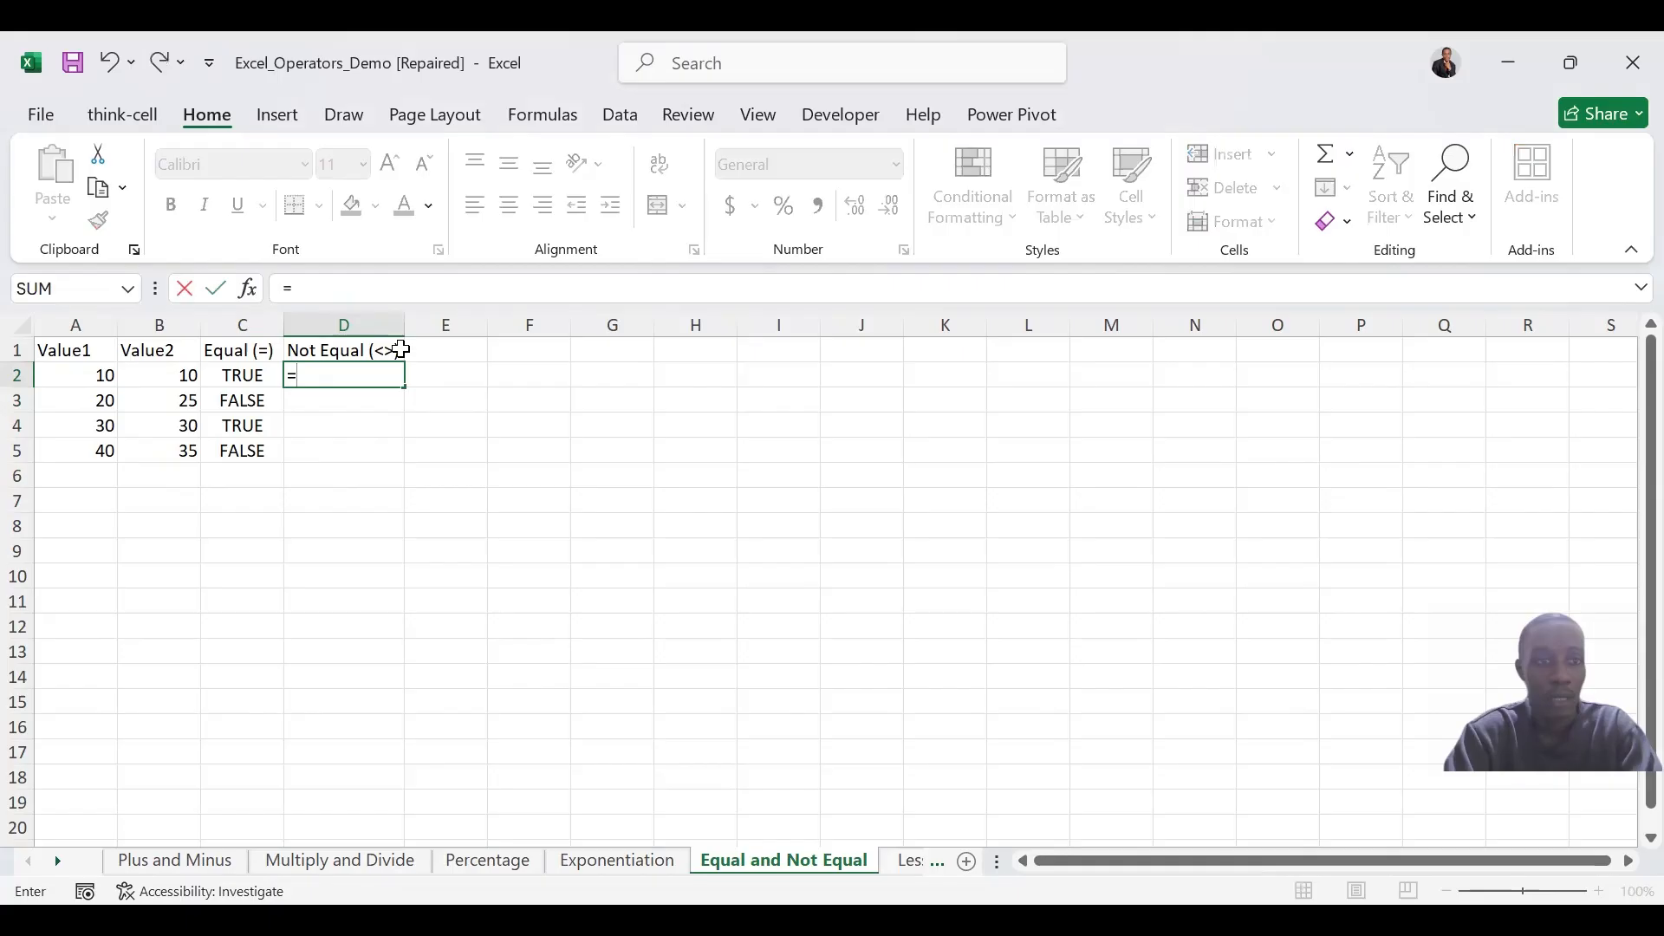
left_click(104, 372)
type("<>")
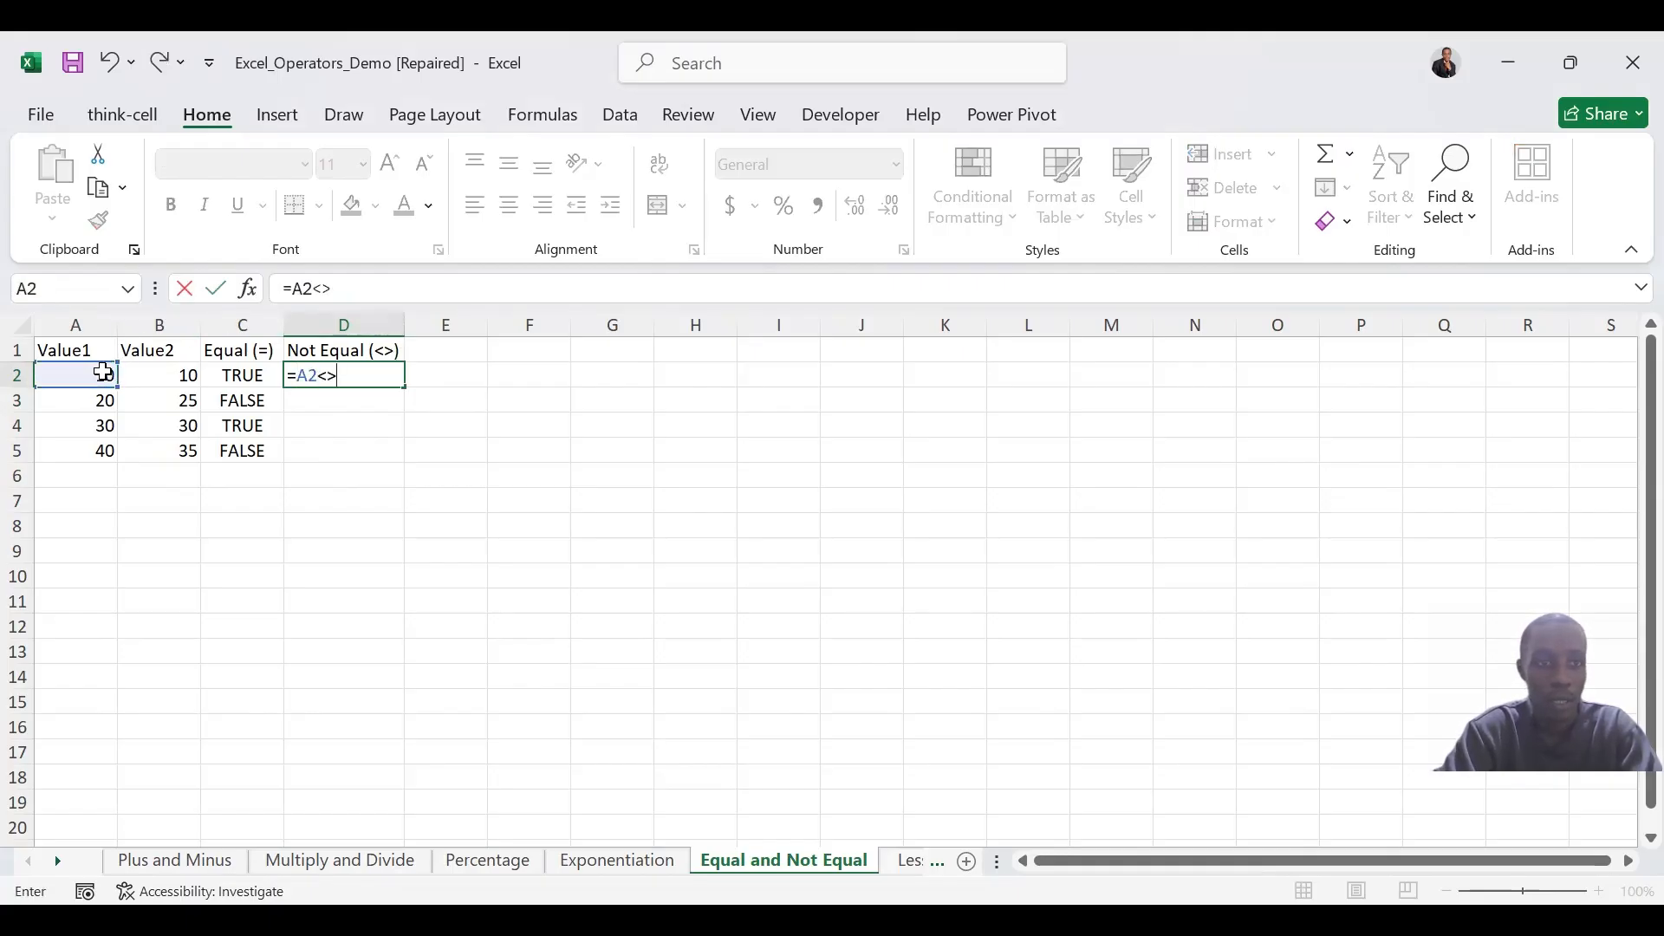
left_click(134, 375)
key("Return")
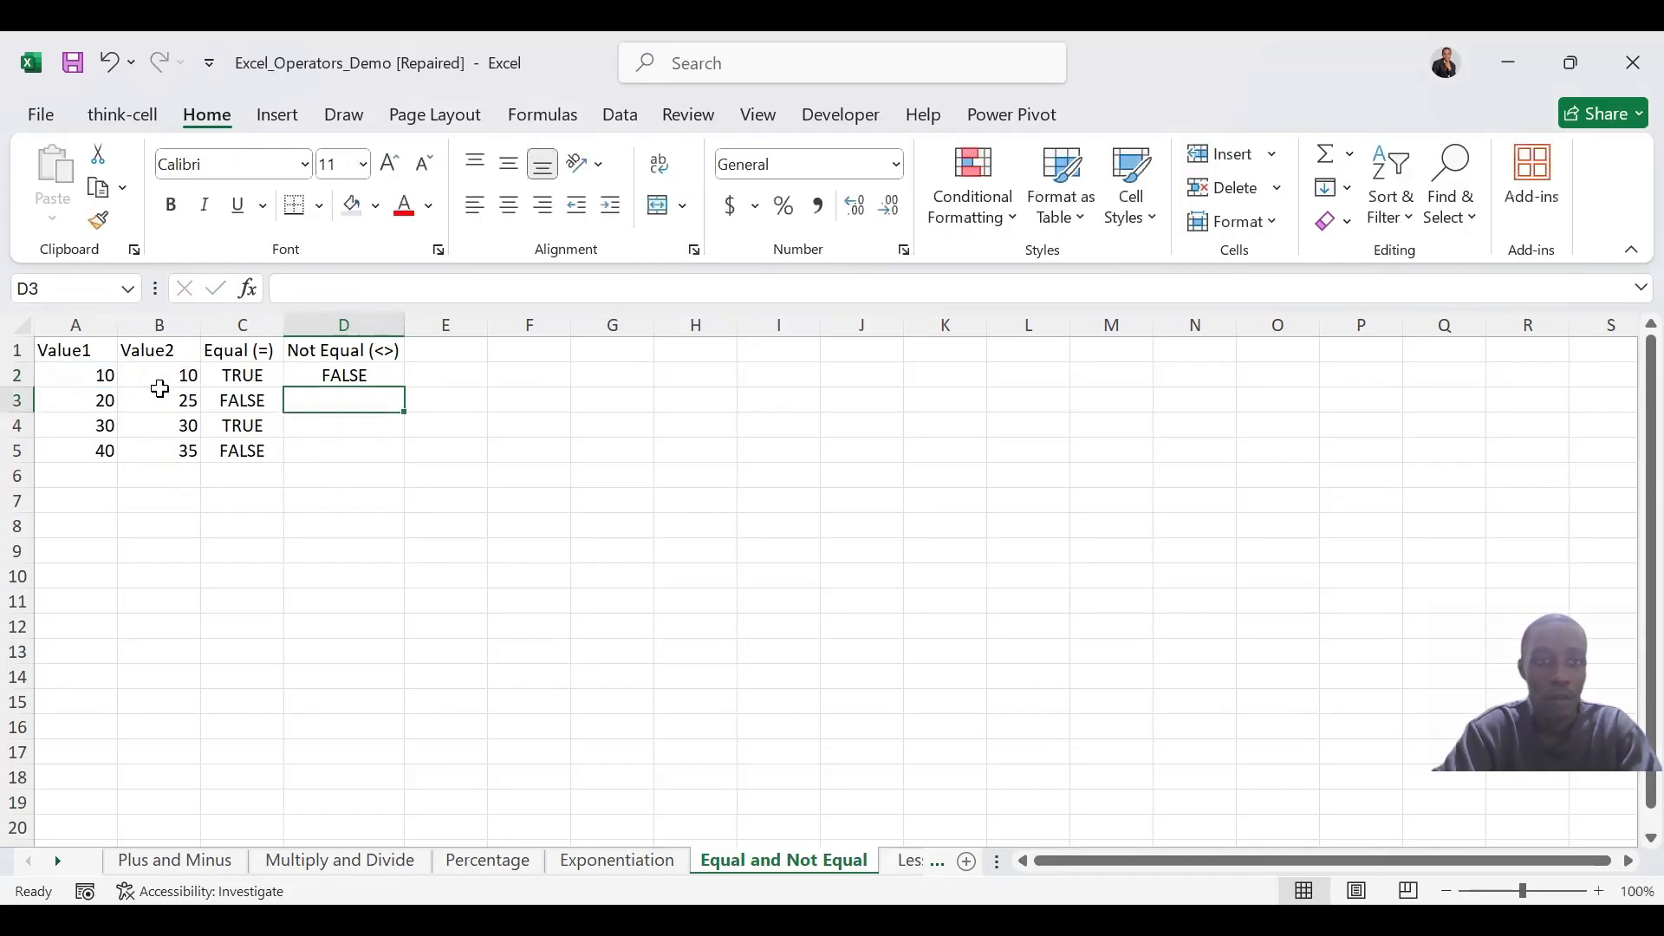
left_click(356, 374)
left_click_drag(410, 383, 408, 468)
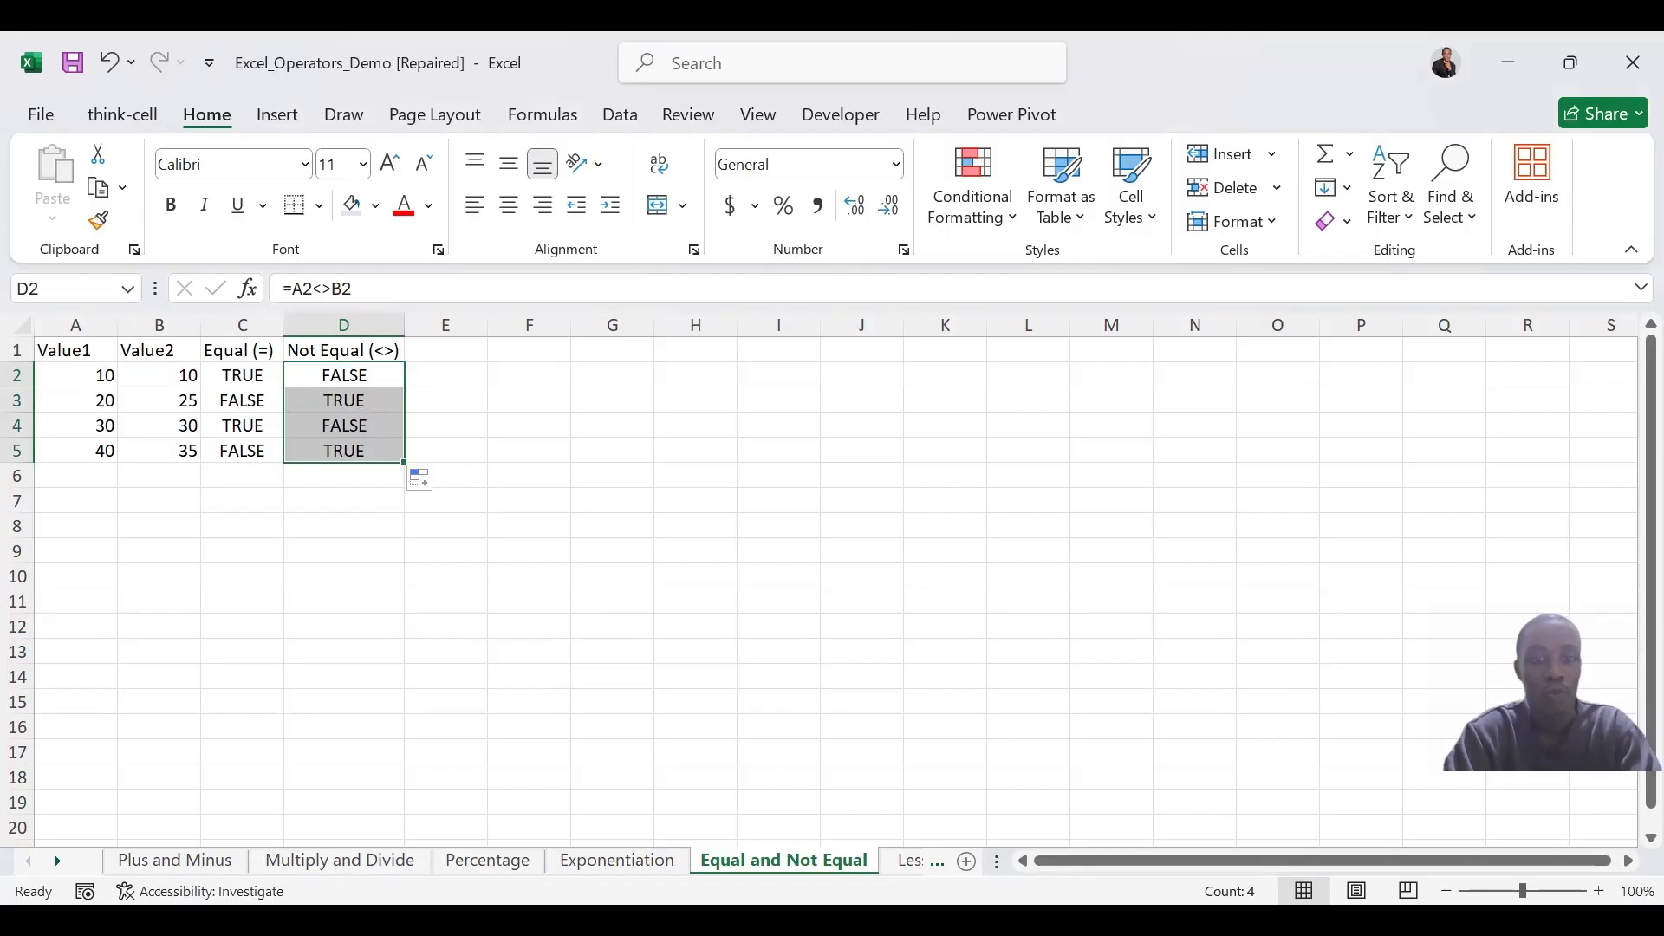
Switch to the Less Than and LessEqual sheet
left_click(906, 860)
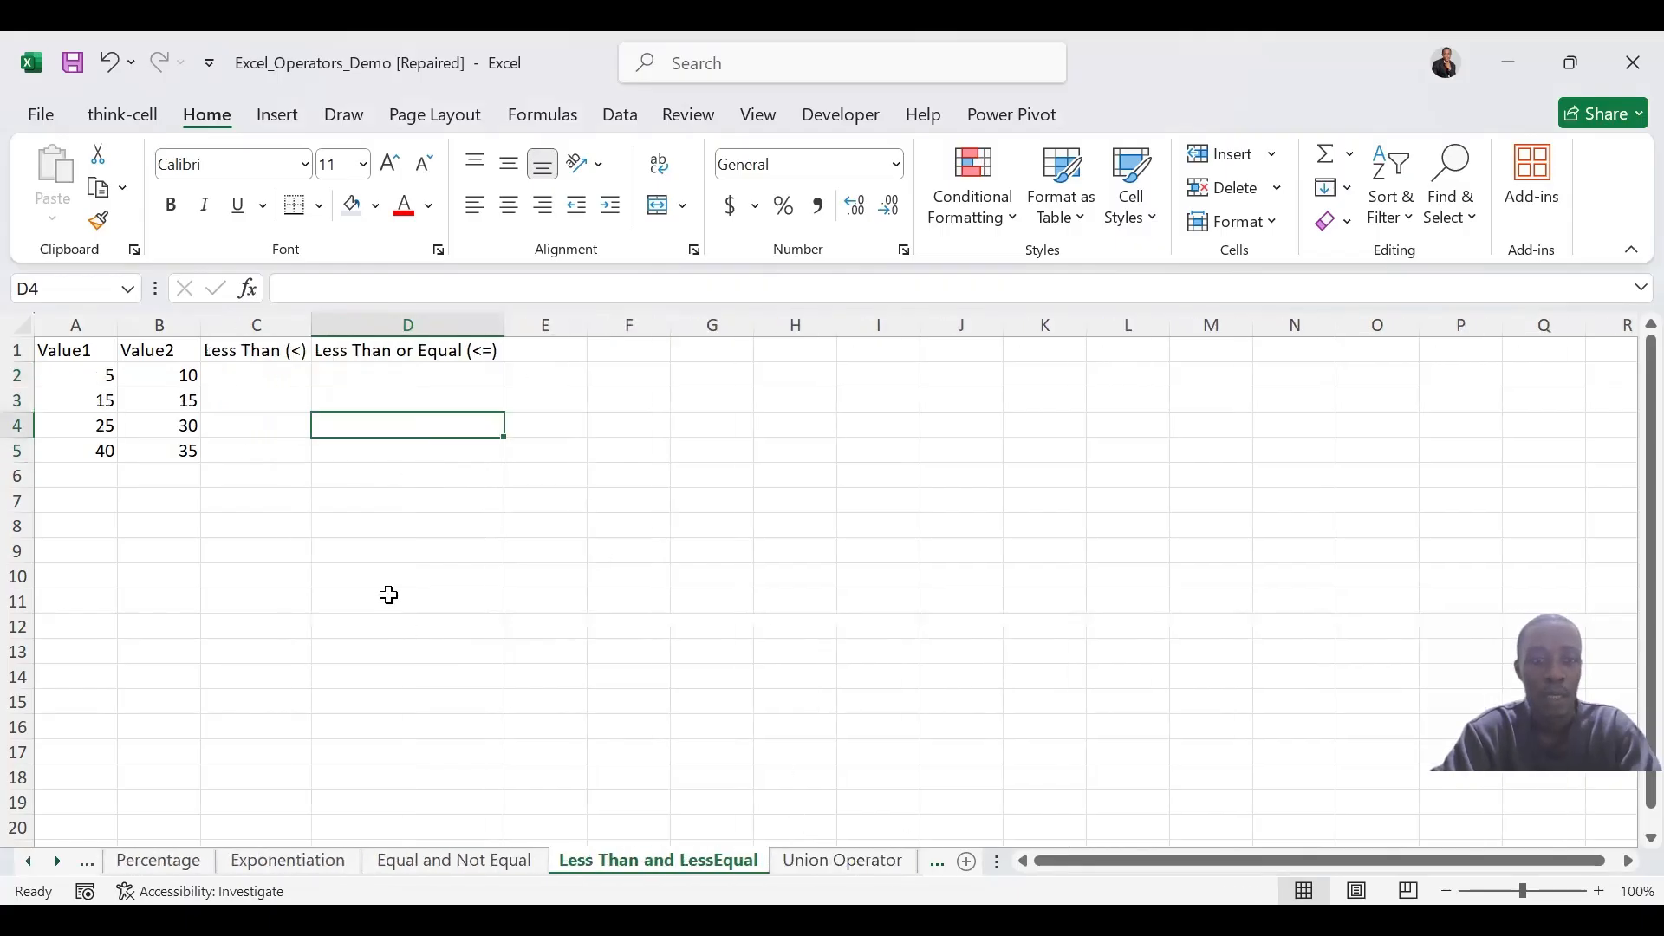
left_click(650, 427)
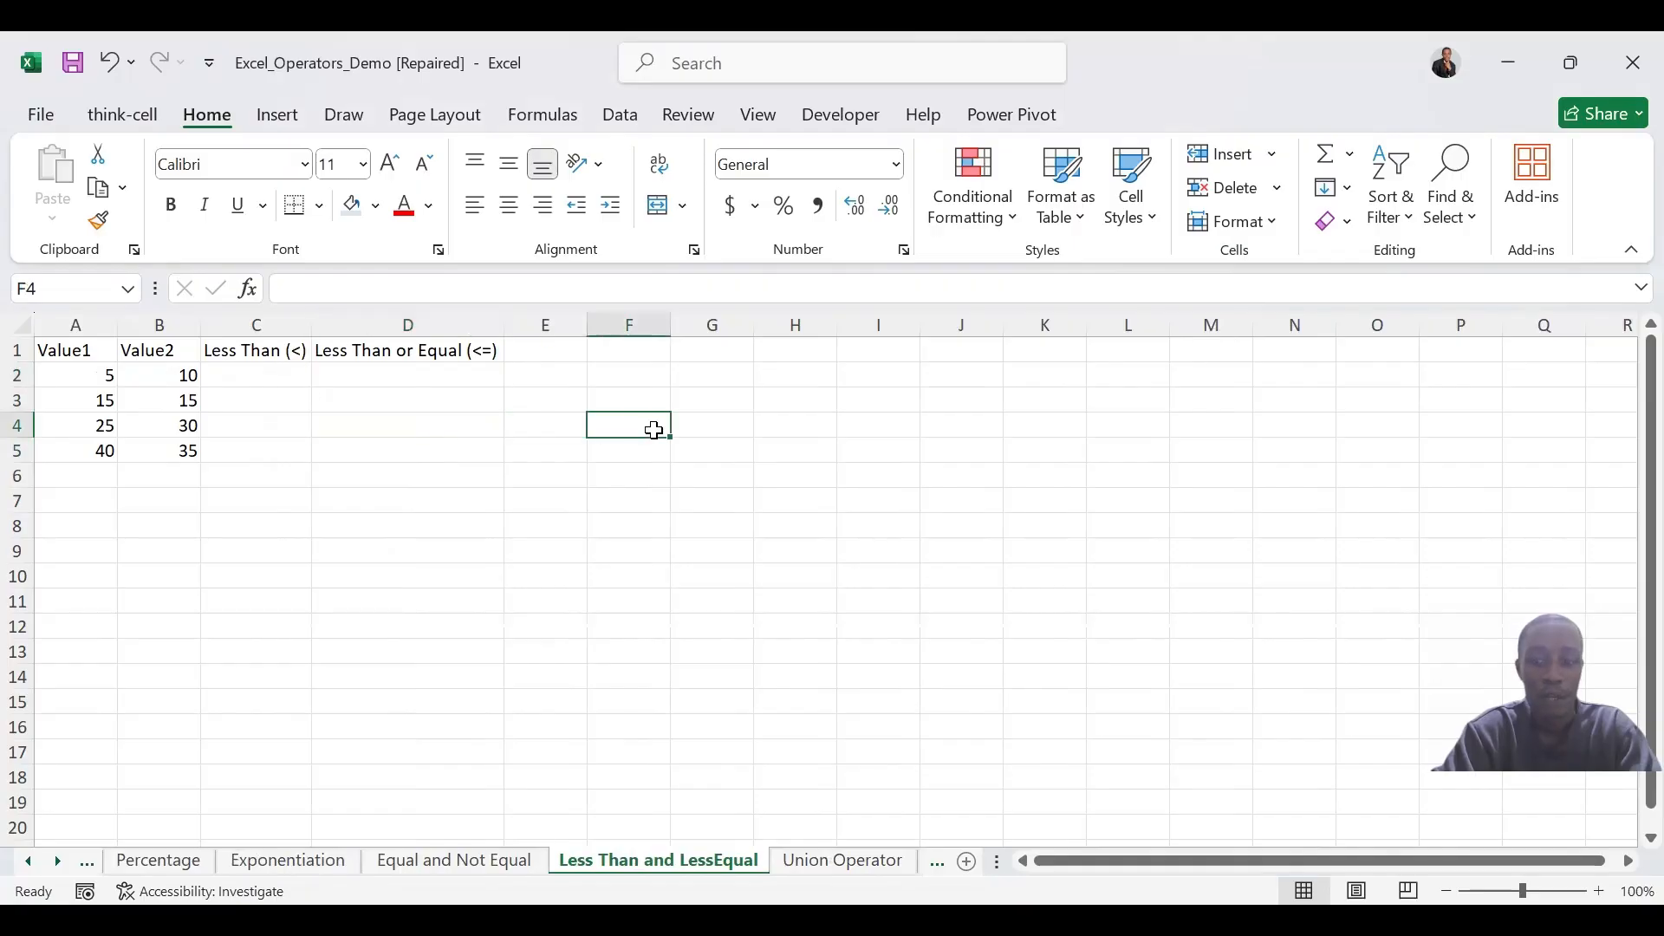
type("<")
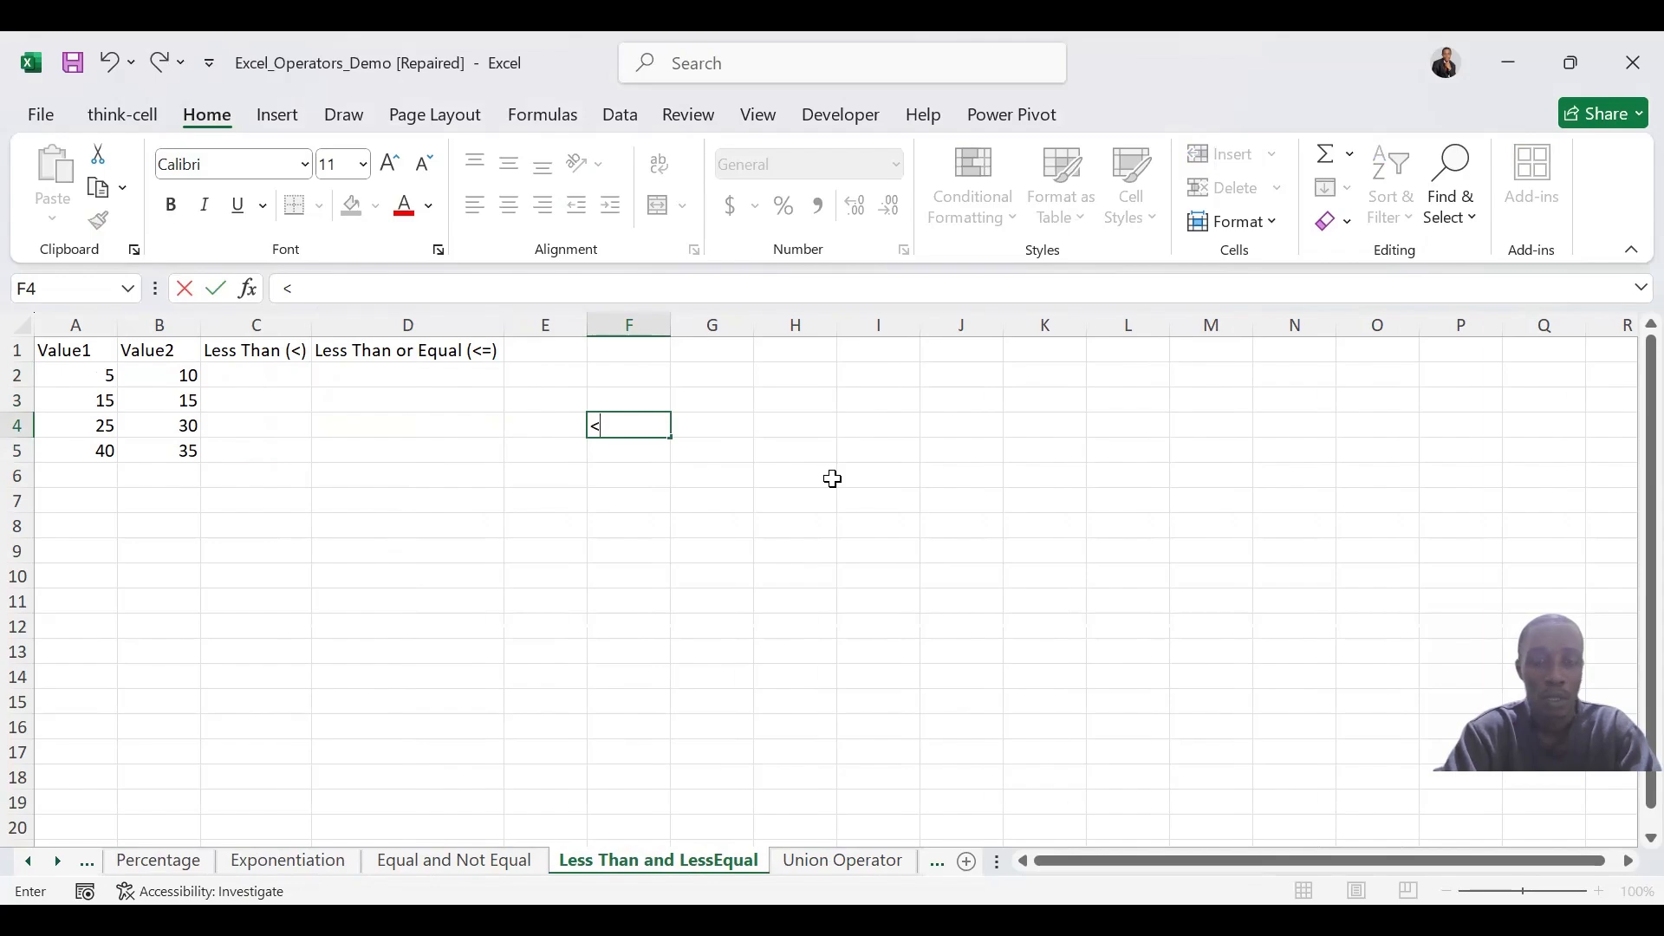
type("=")
key("BackSpace")
key("BackSpace")
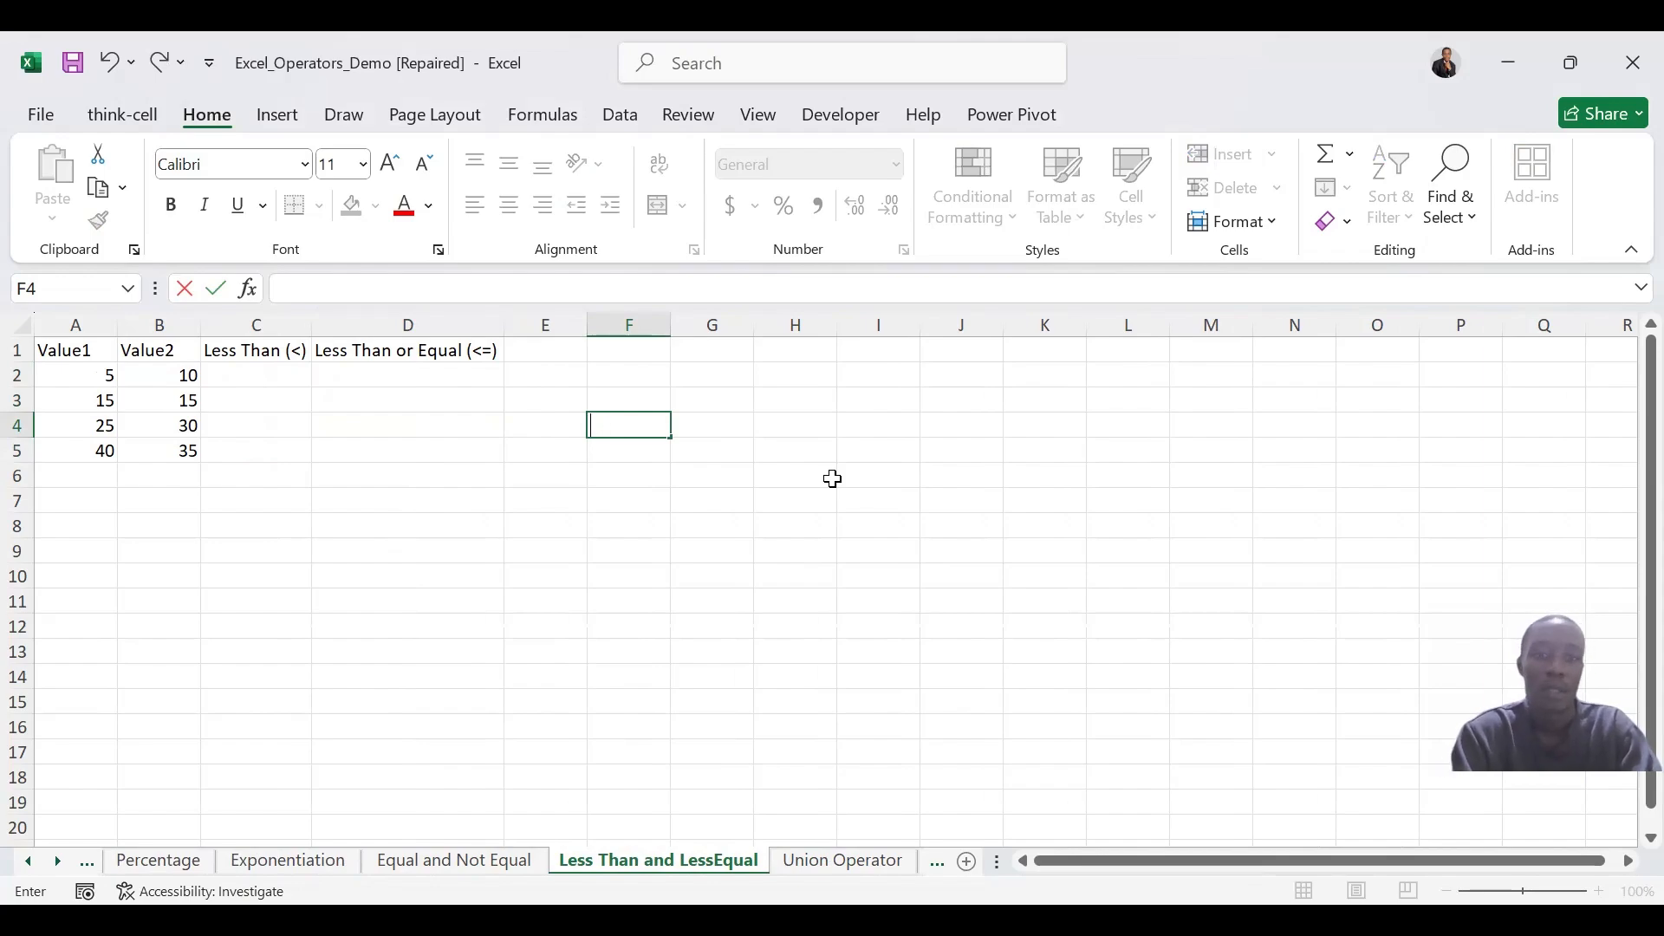
Test whether Value1 is less than Value2 in C2 with =A2<B2 and fill the formula down through C5
left_click(260, 379)
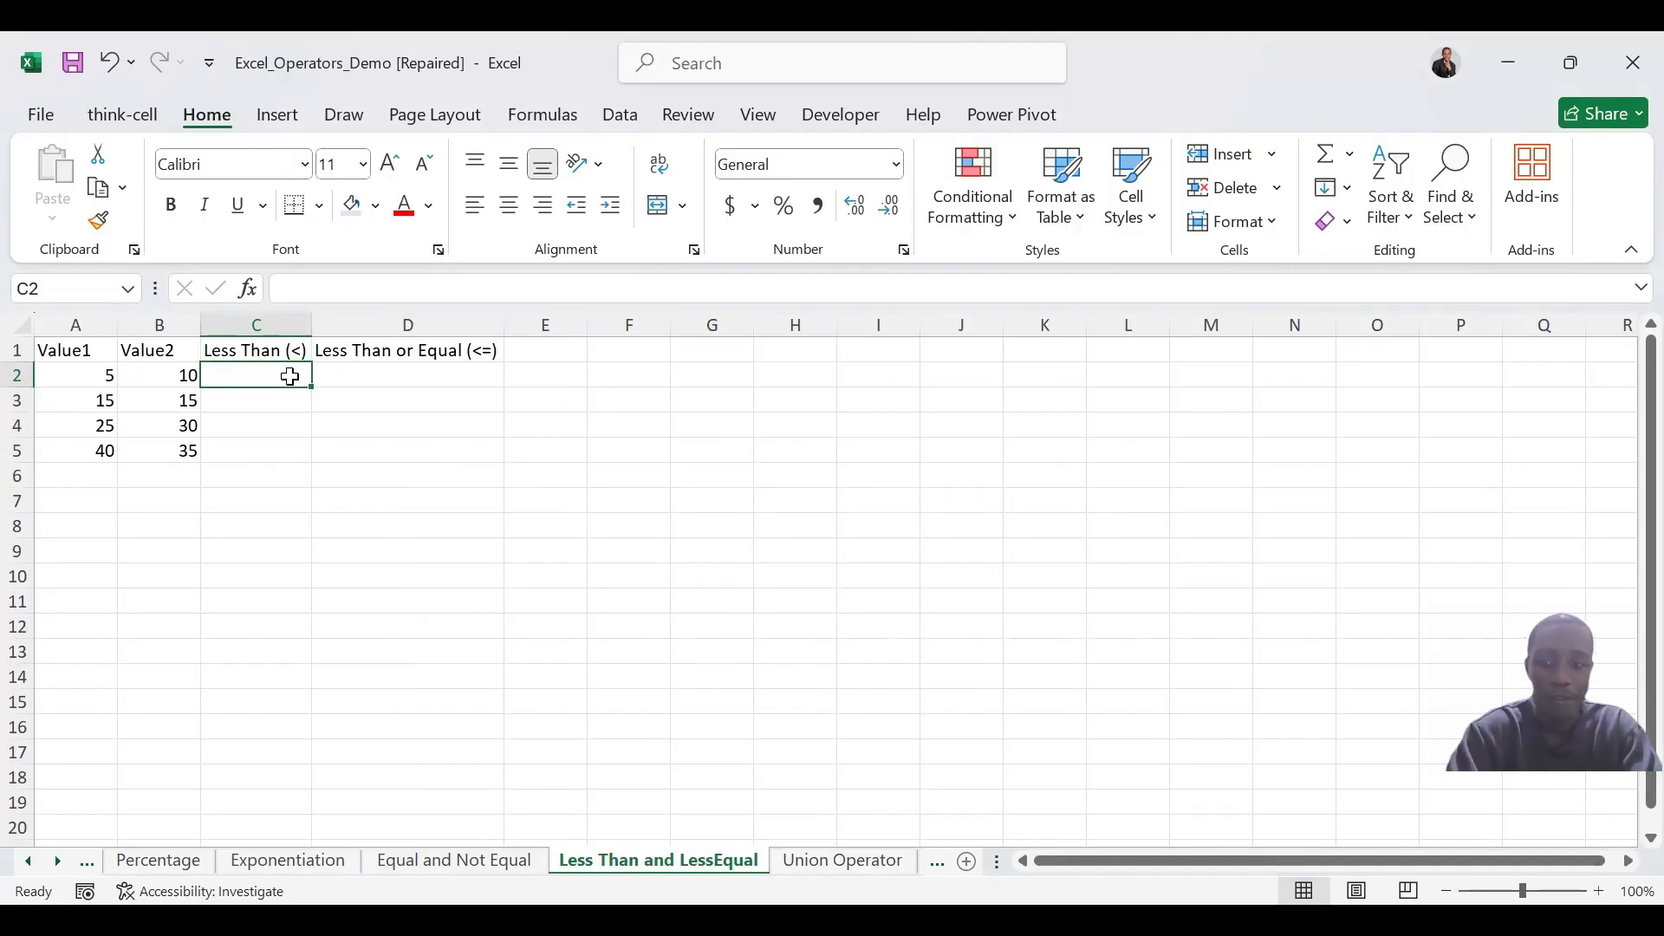
type("=")
left_click(93, 378)
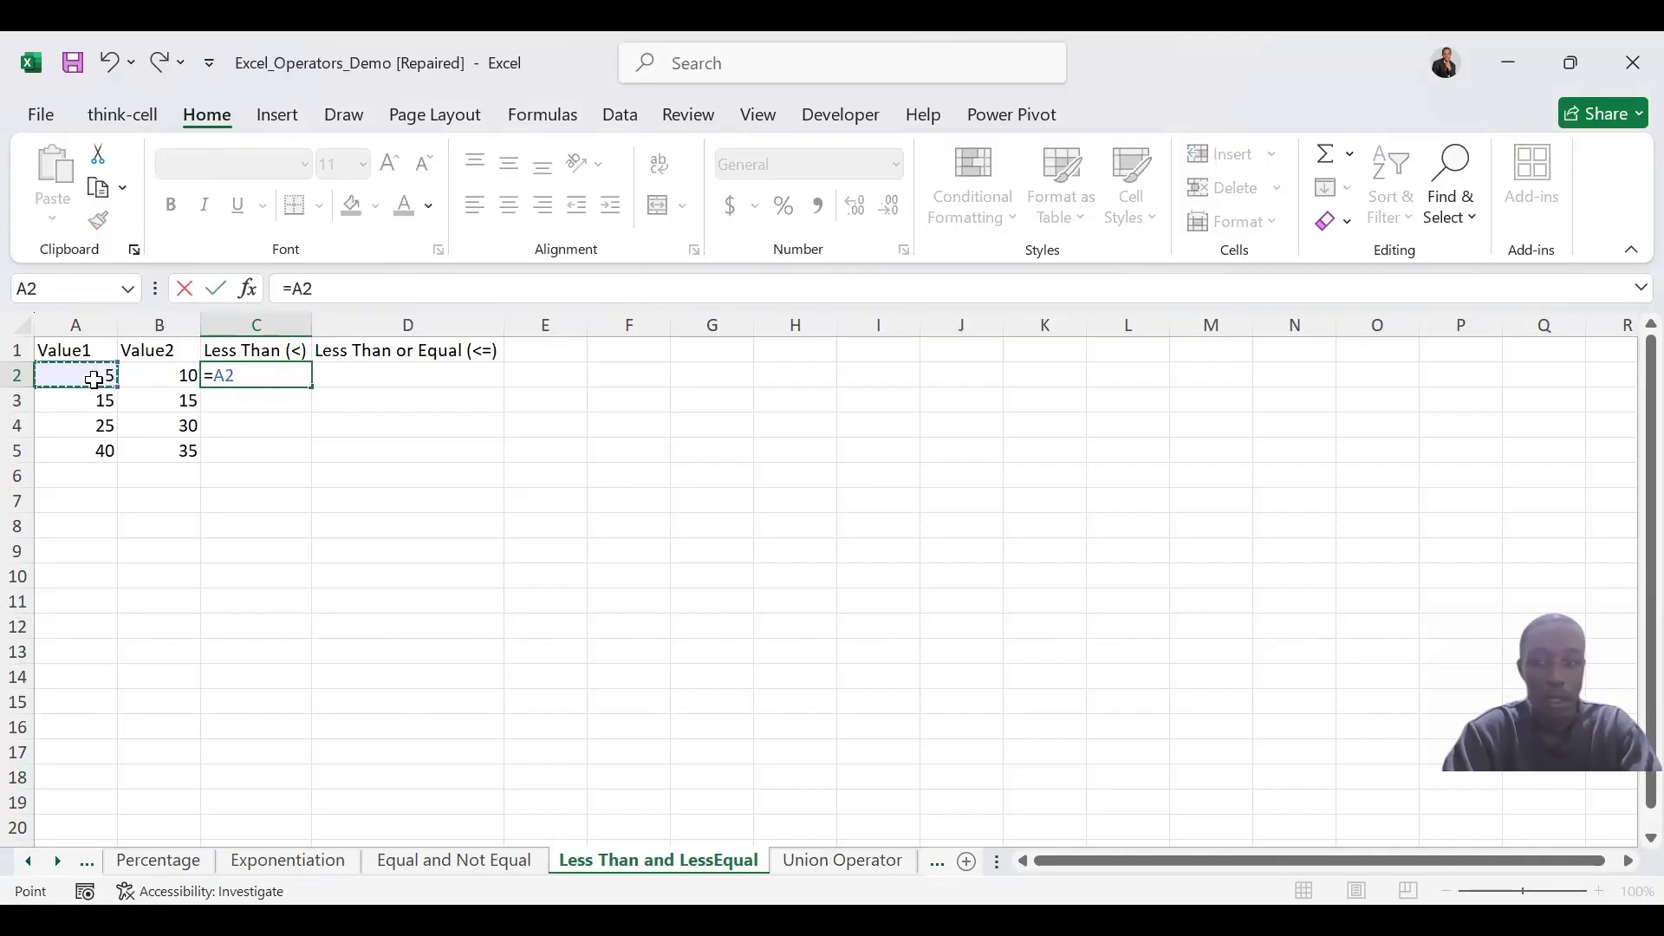
type("<")
left_click(144, 378)
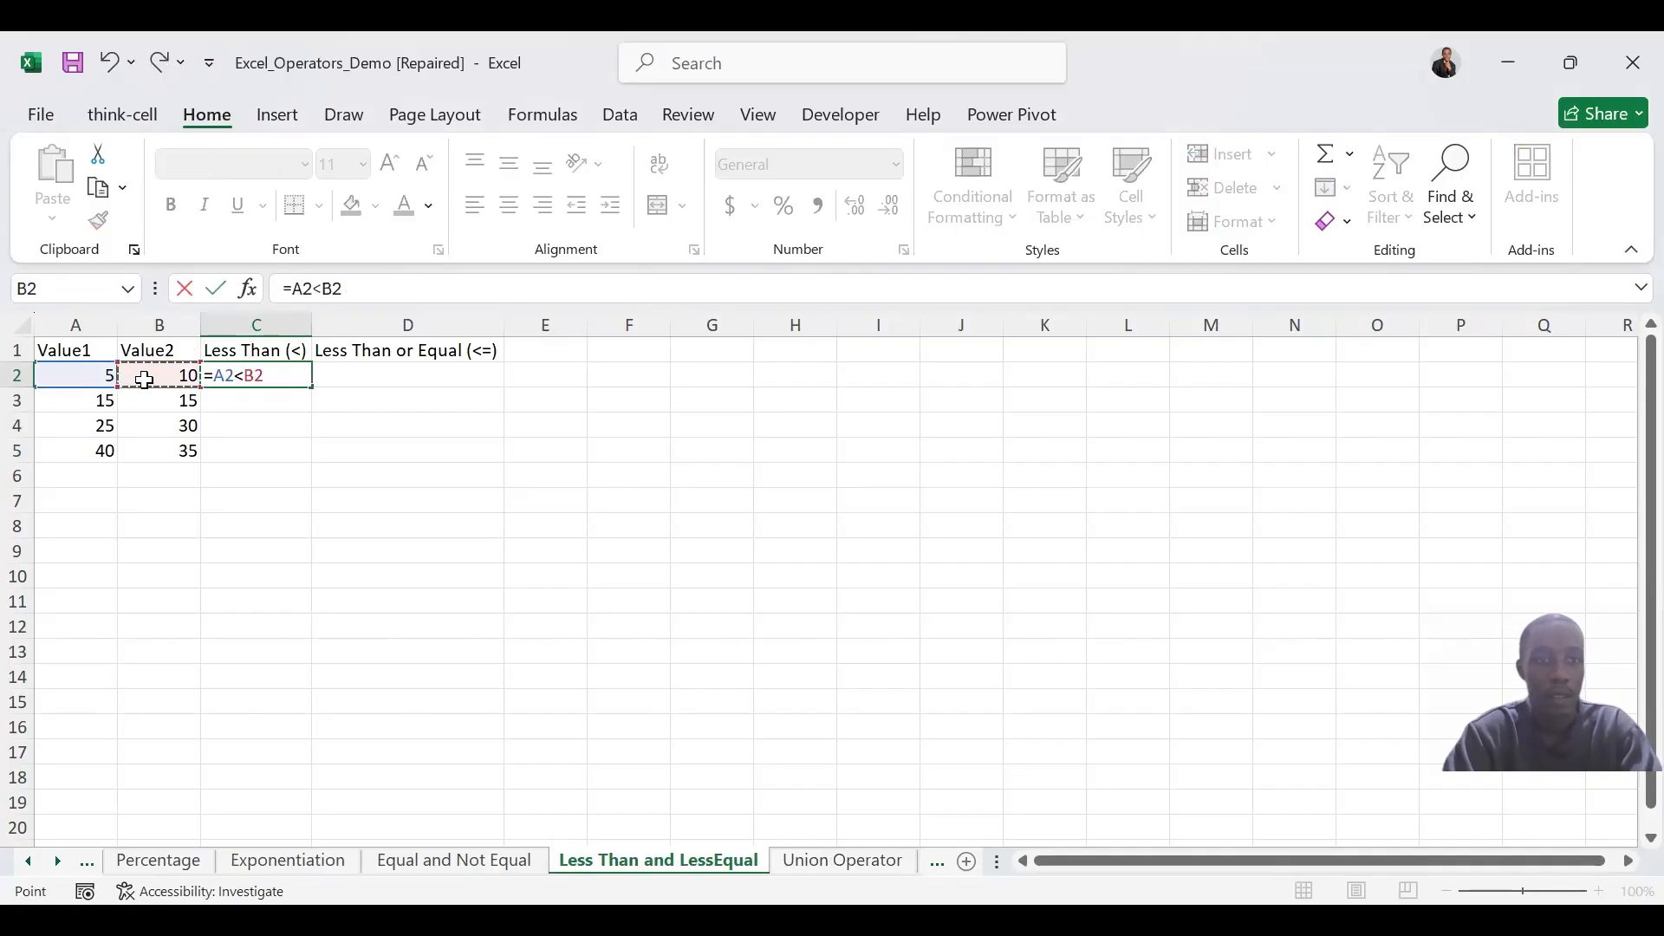
key("Return")
left_click(270, 374)
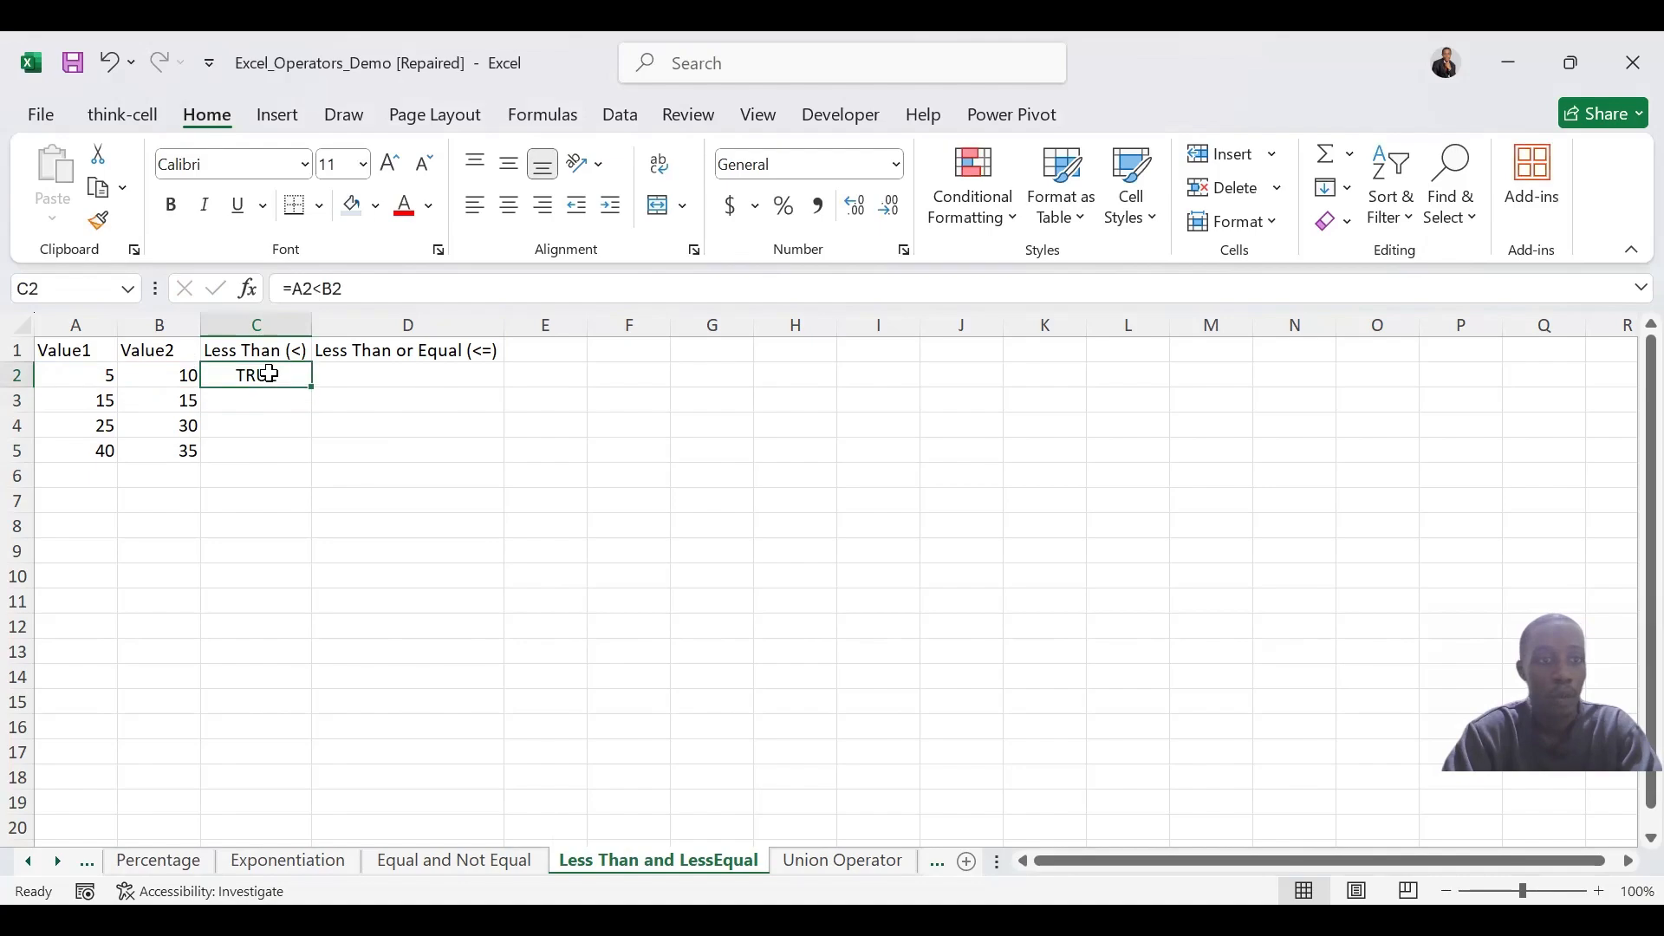
left_click_drag(318, 388, 320, 460)
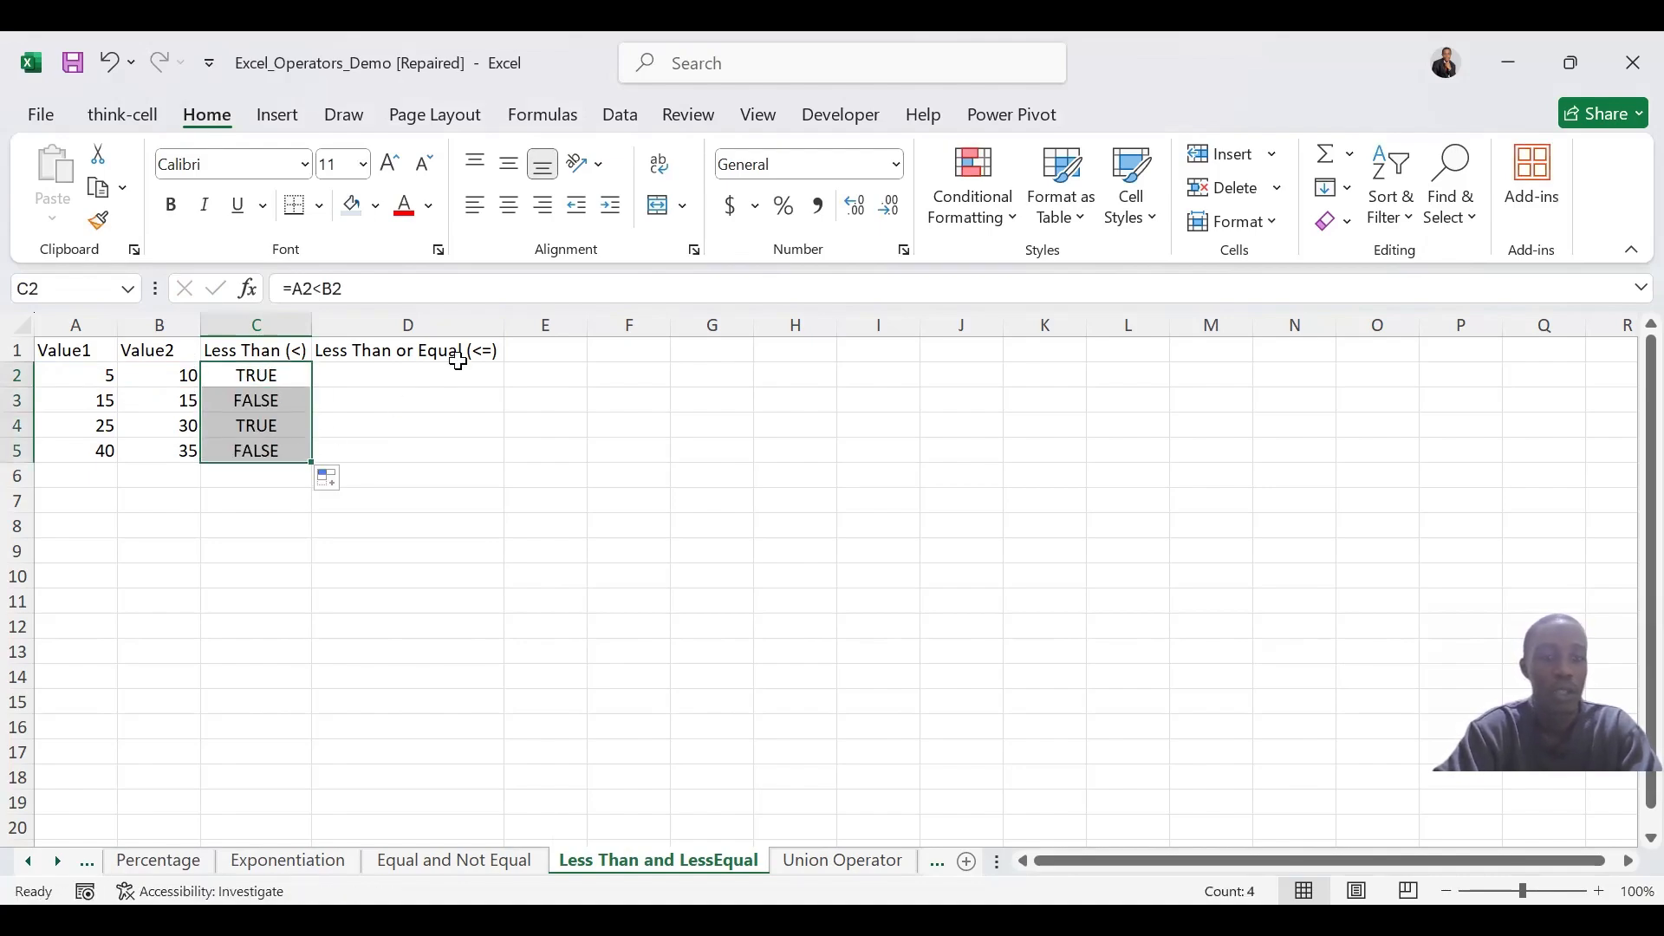
Test whether Value1 is less than or equal to Value2 in D2 with =A2<=B2 and fill the formula down through D5
left_click(426, 373)
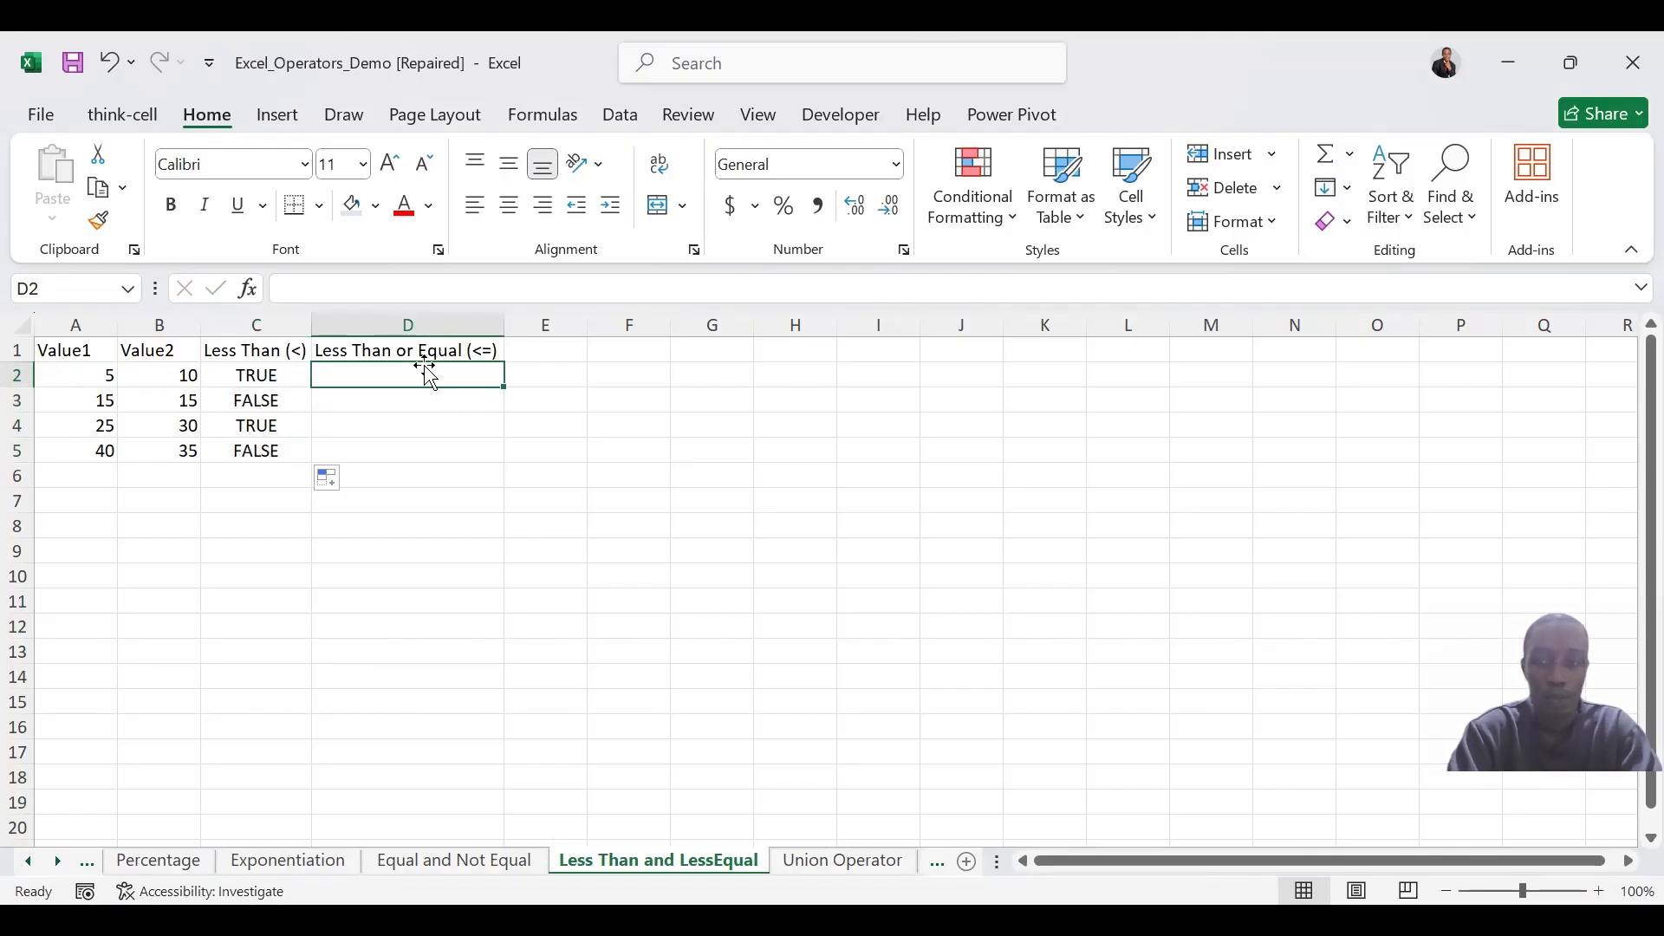
type("=")
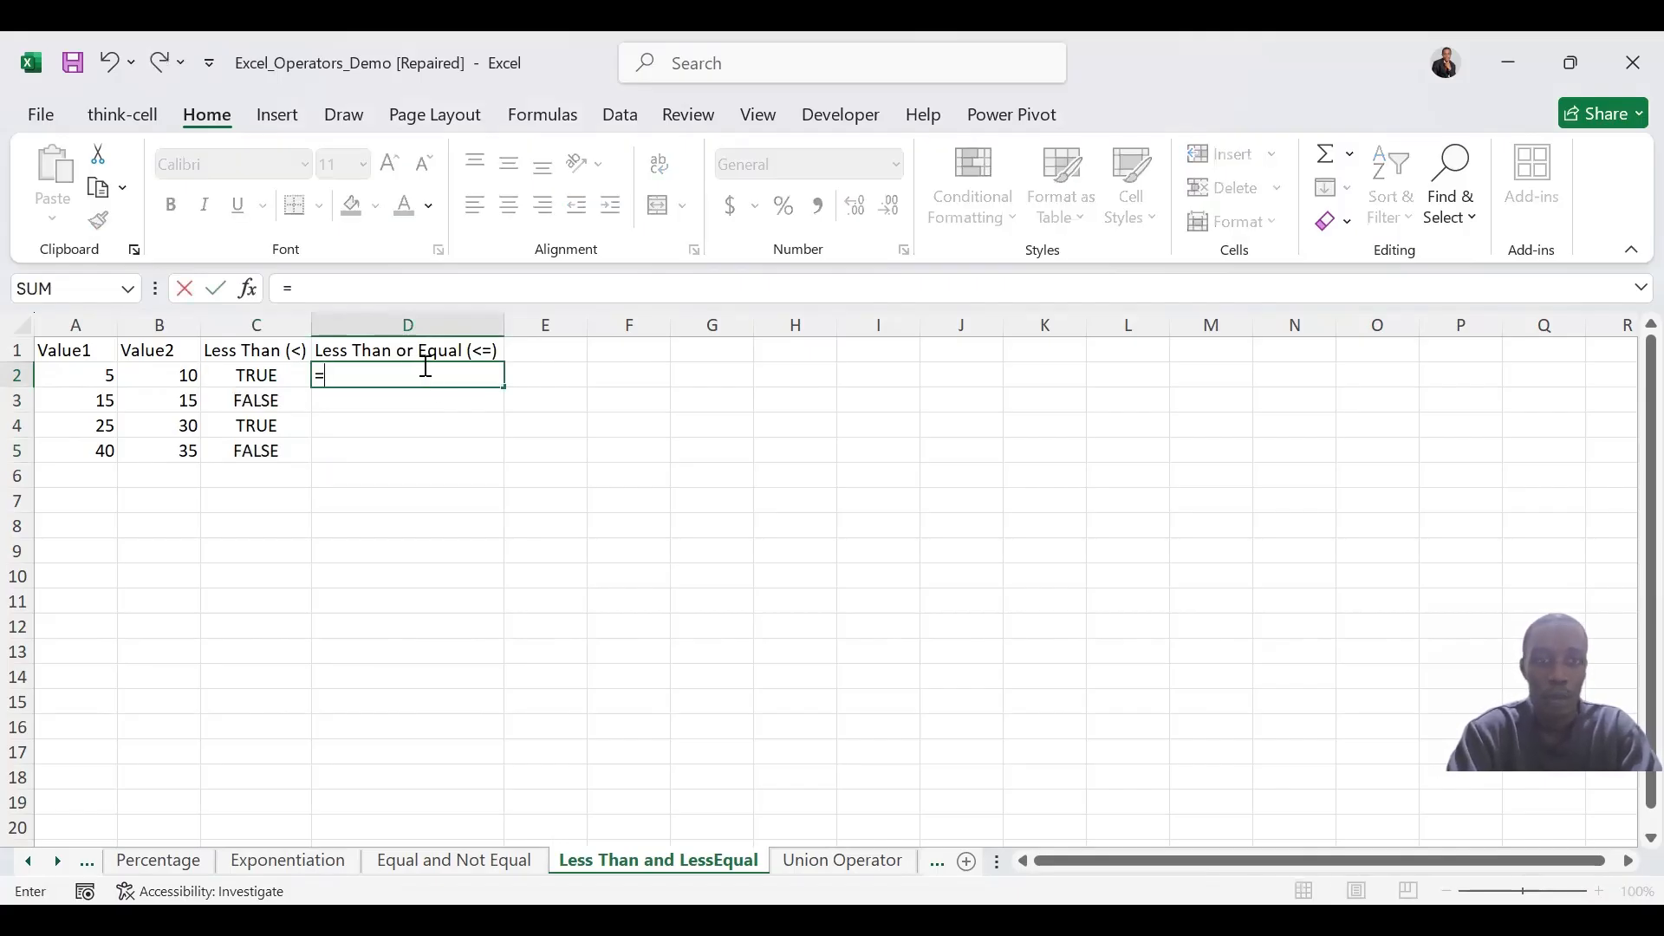
left_click(88, 378)
type("<=")
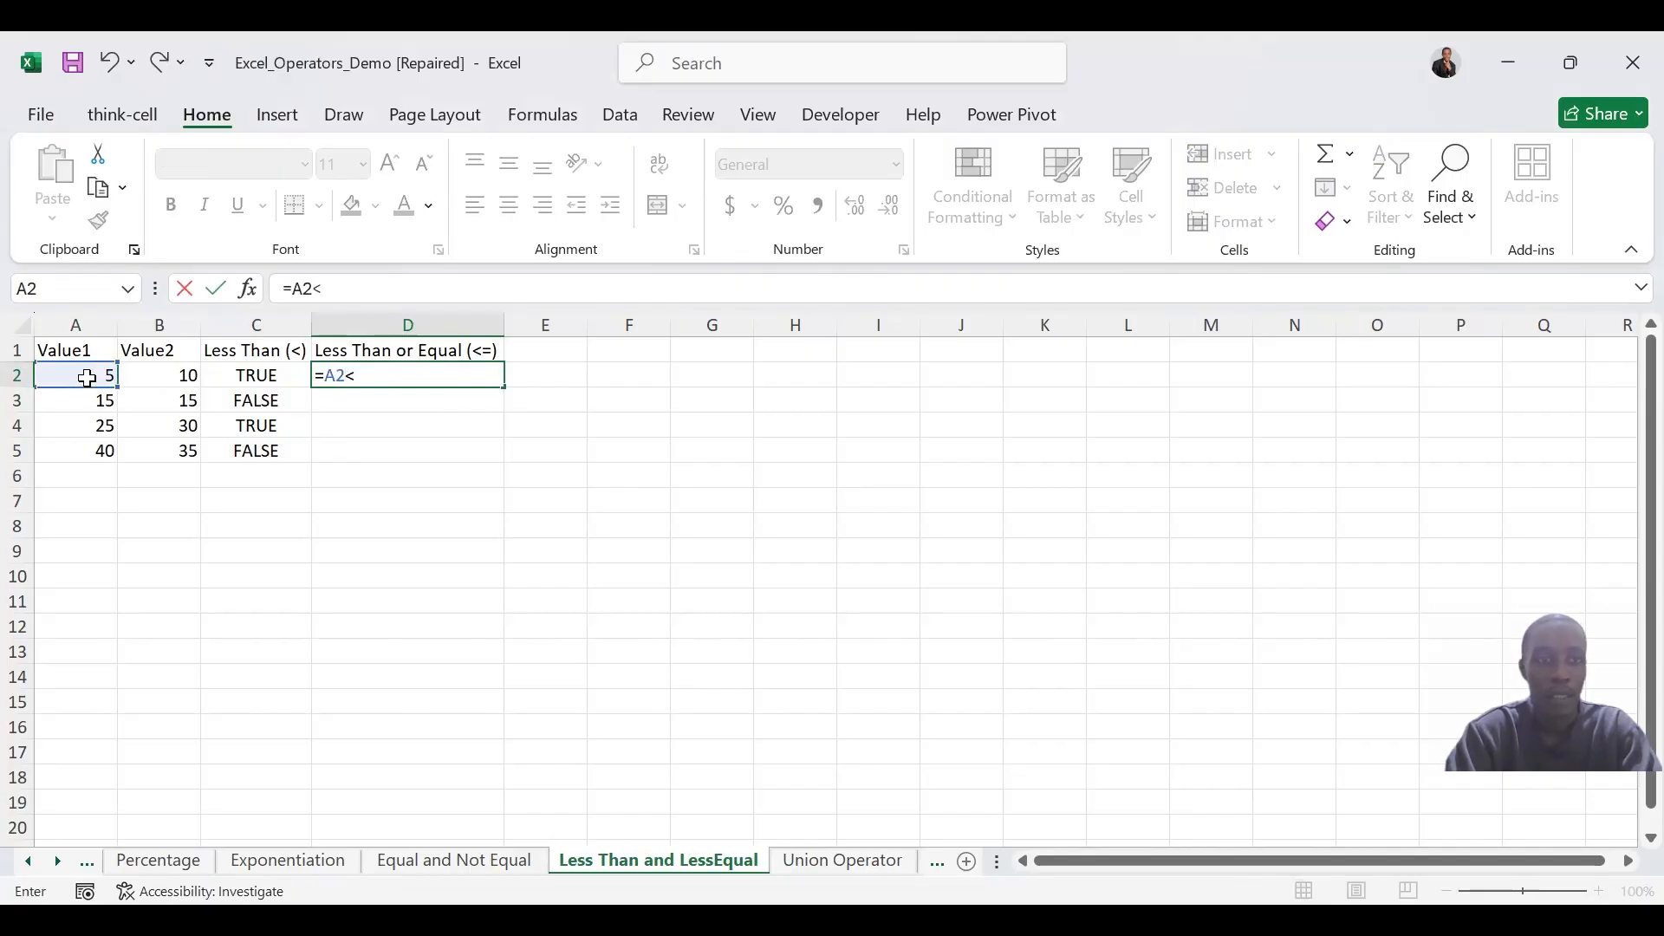
left_click(202, 376)
left_click(183, 377)
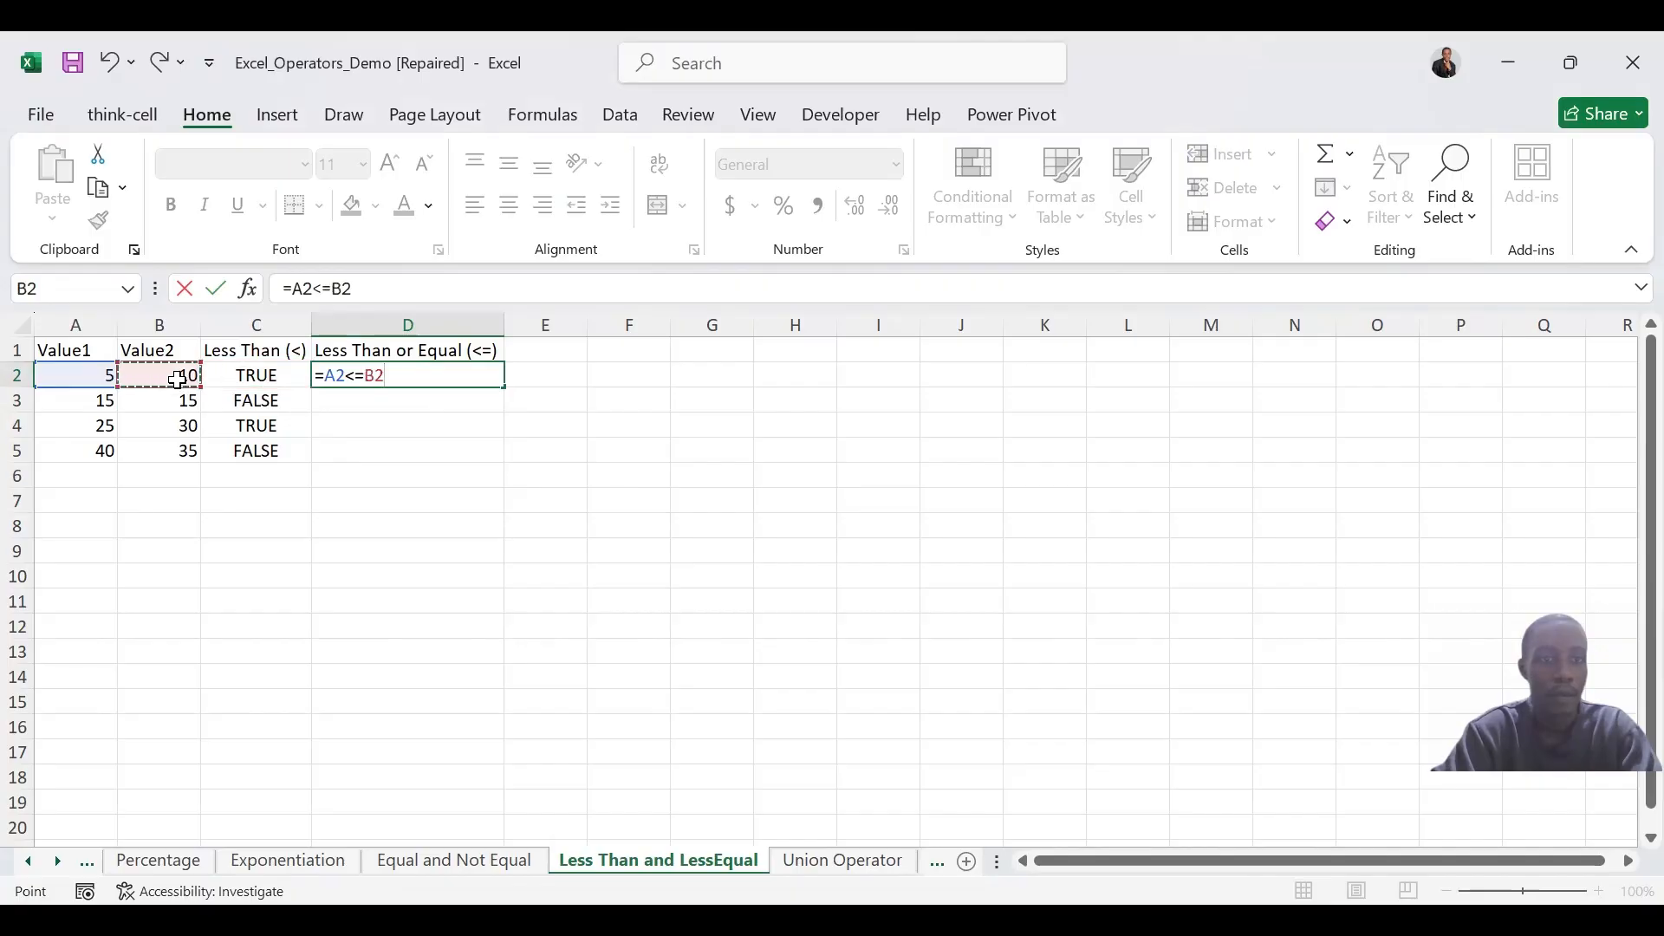
key("Return")
left_click(414, 373)
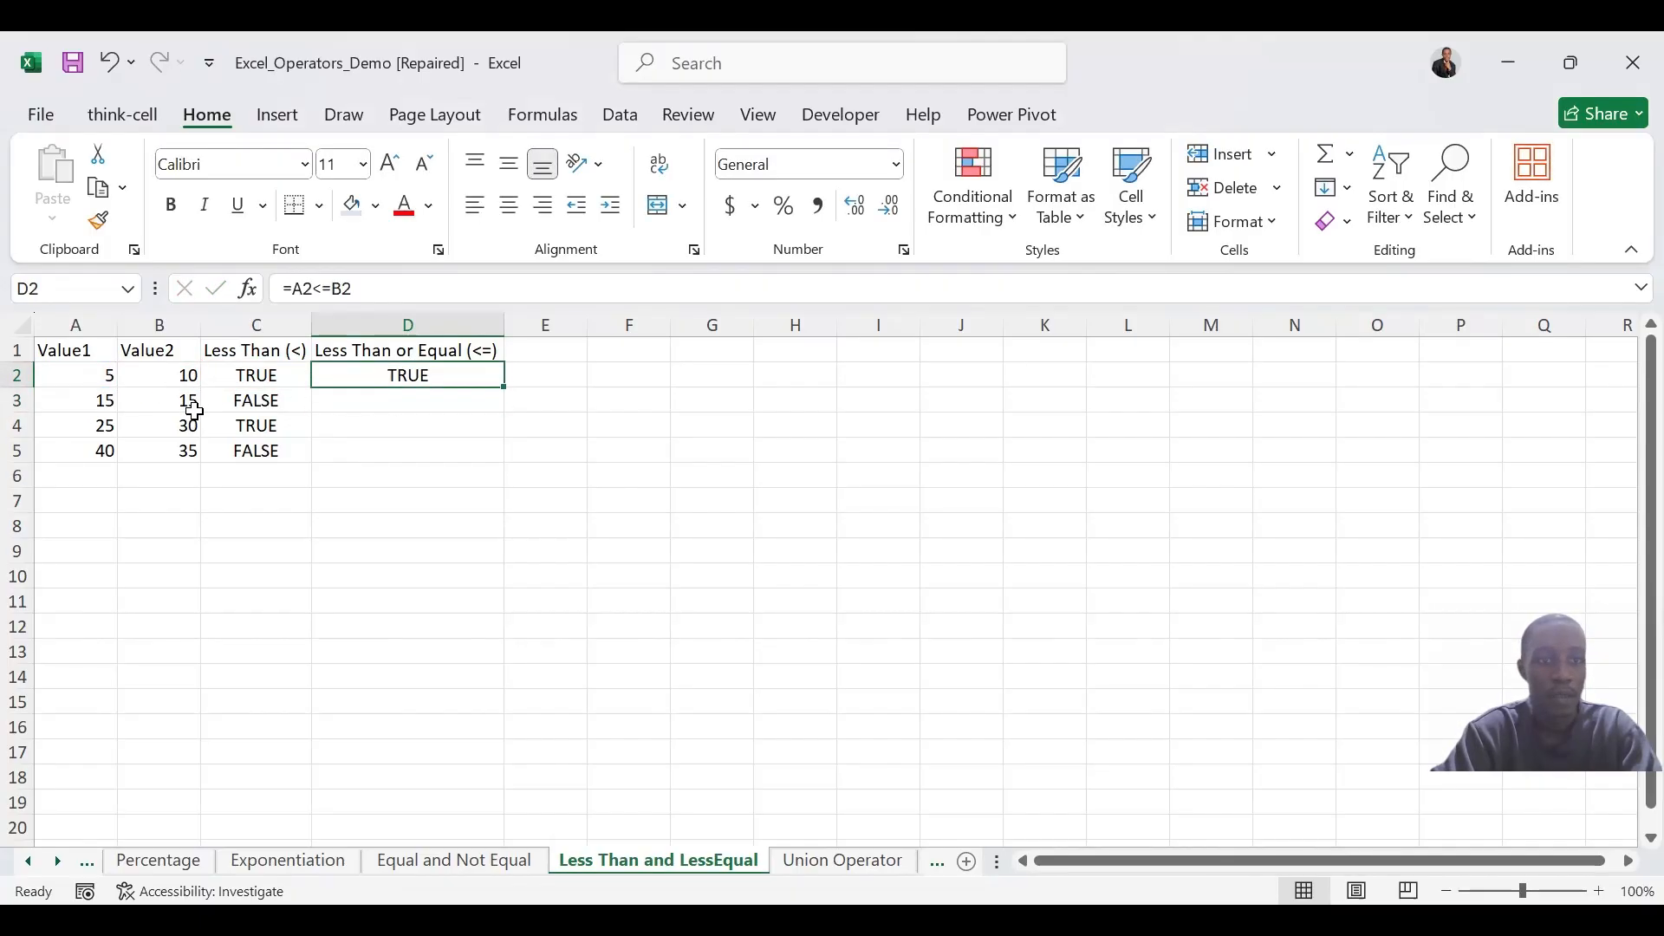
left_click(511, 389)
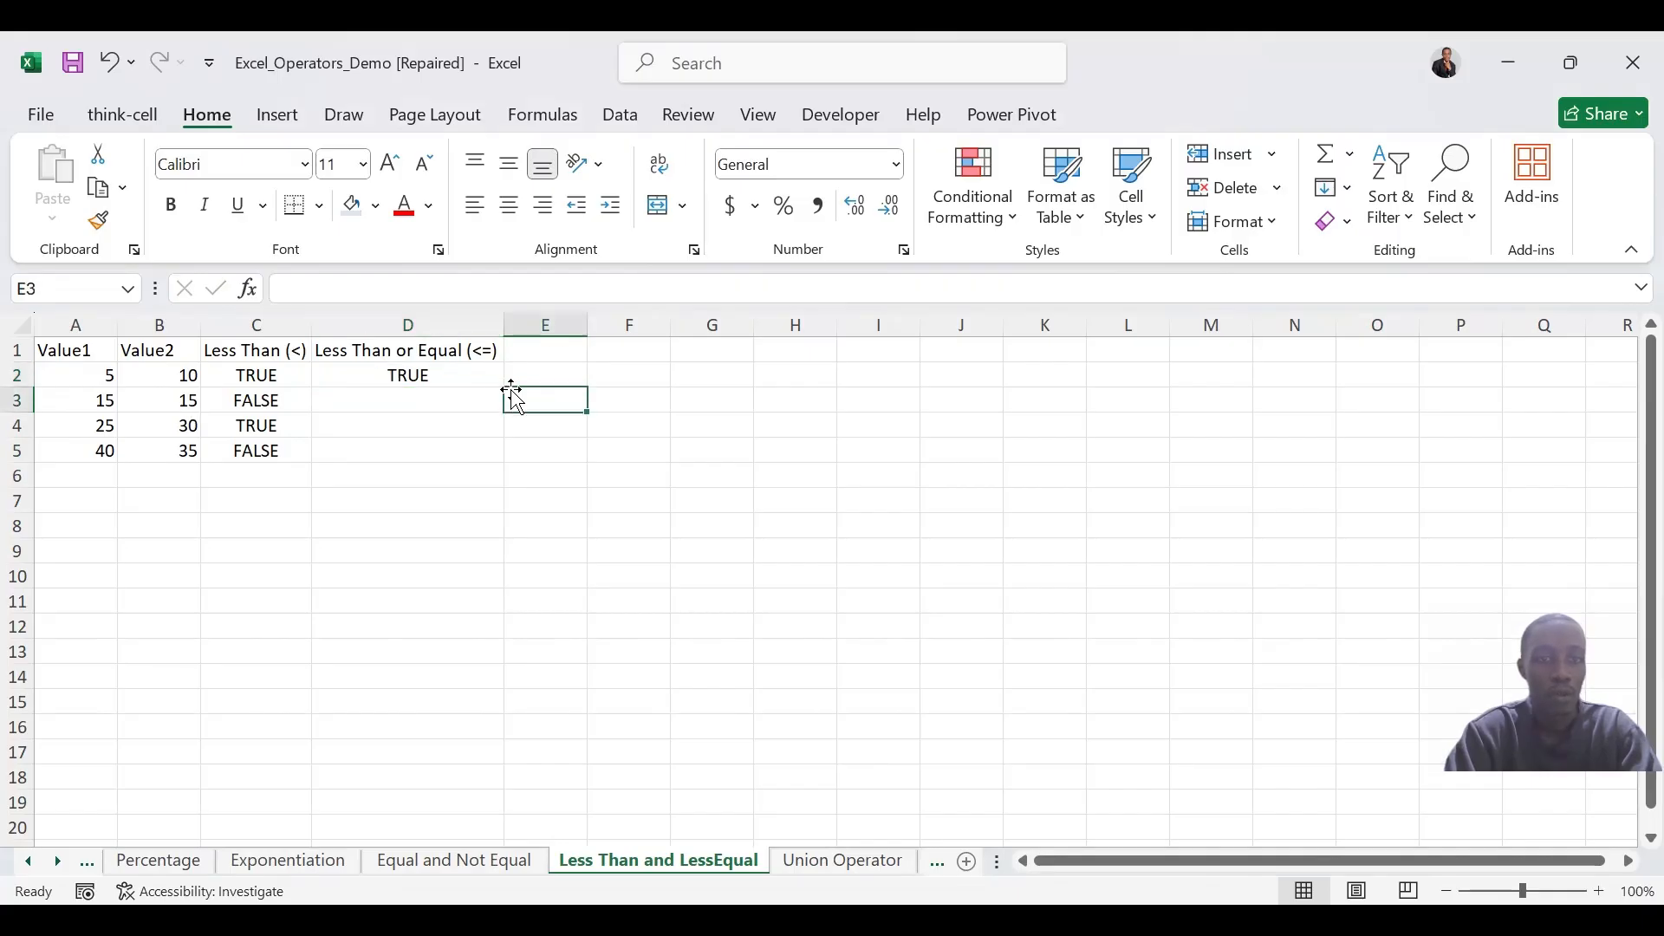
left_click(488, 375)
left_click_drag(501, 385, 502, 463)
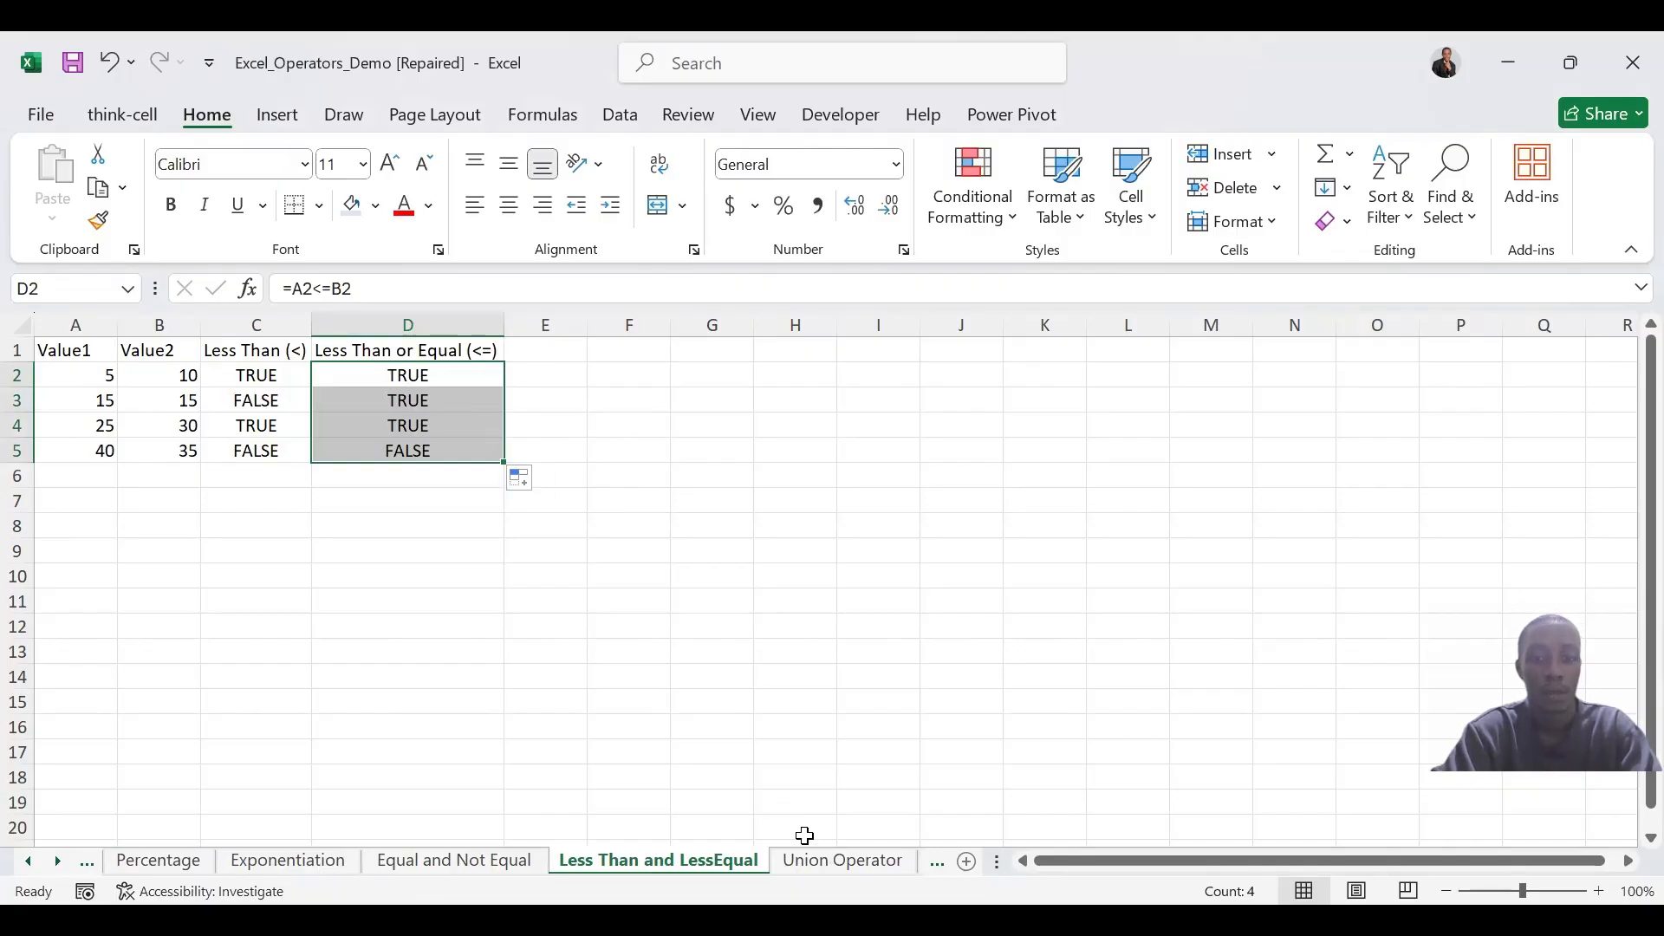
Switch to the Union Operator sheet and demonstrate the comma operator in the empty cell J4
left_click(806, 863)
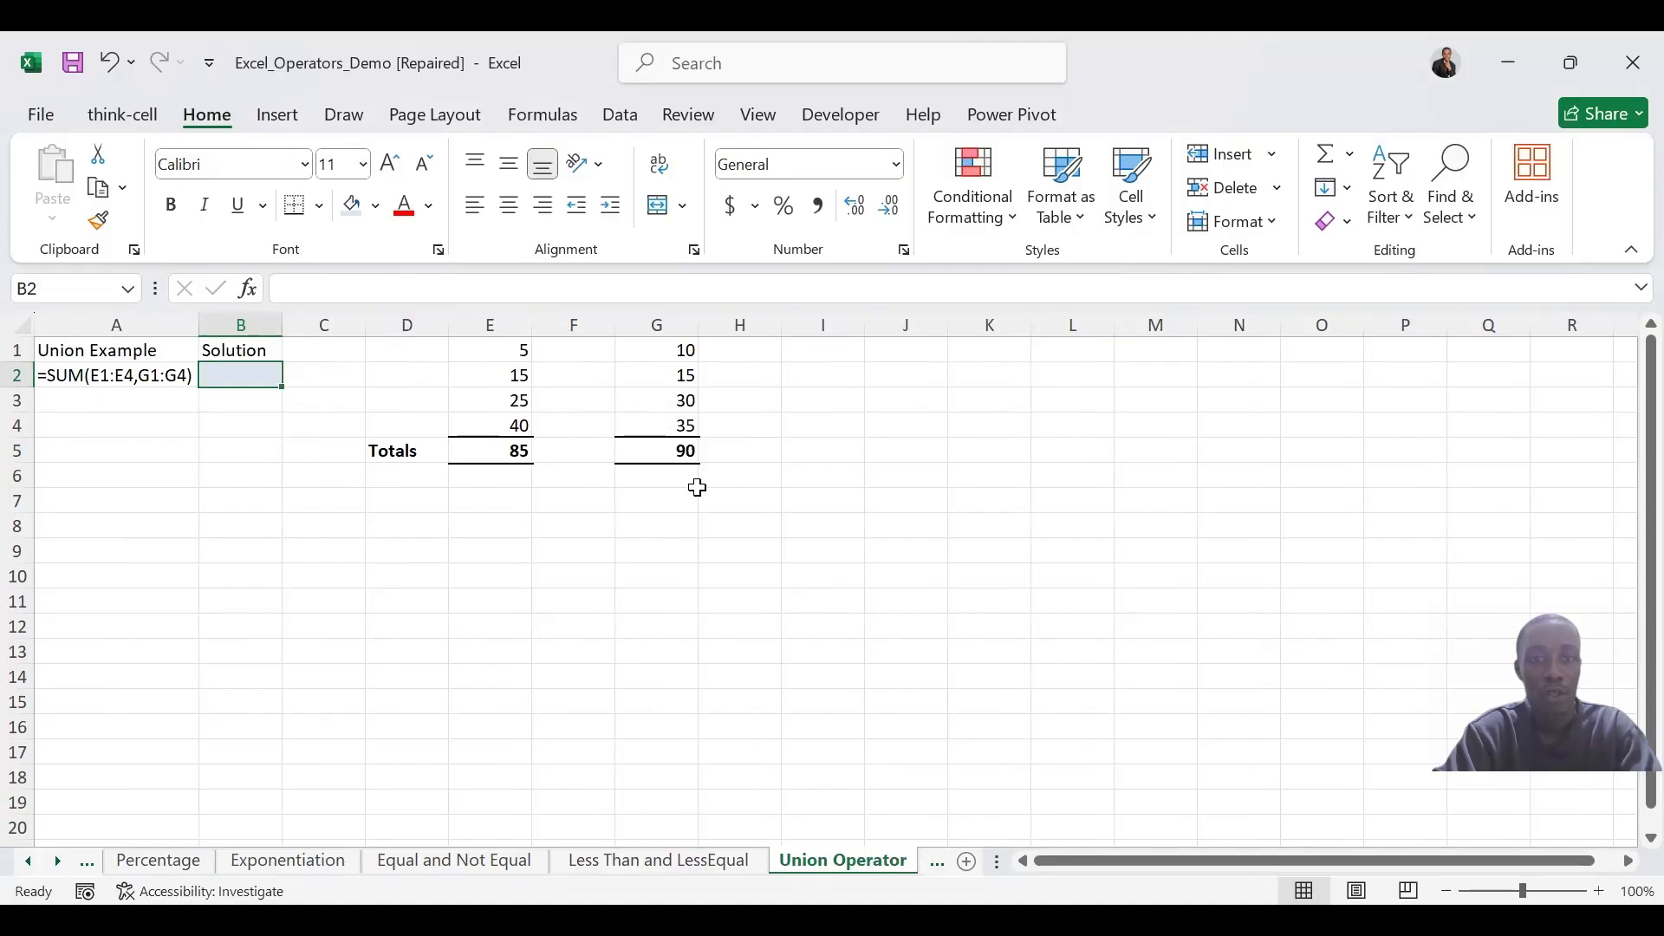
left_click(905, 427)
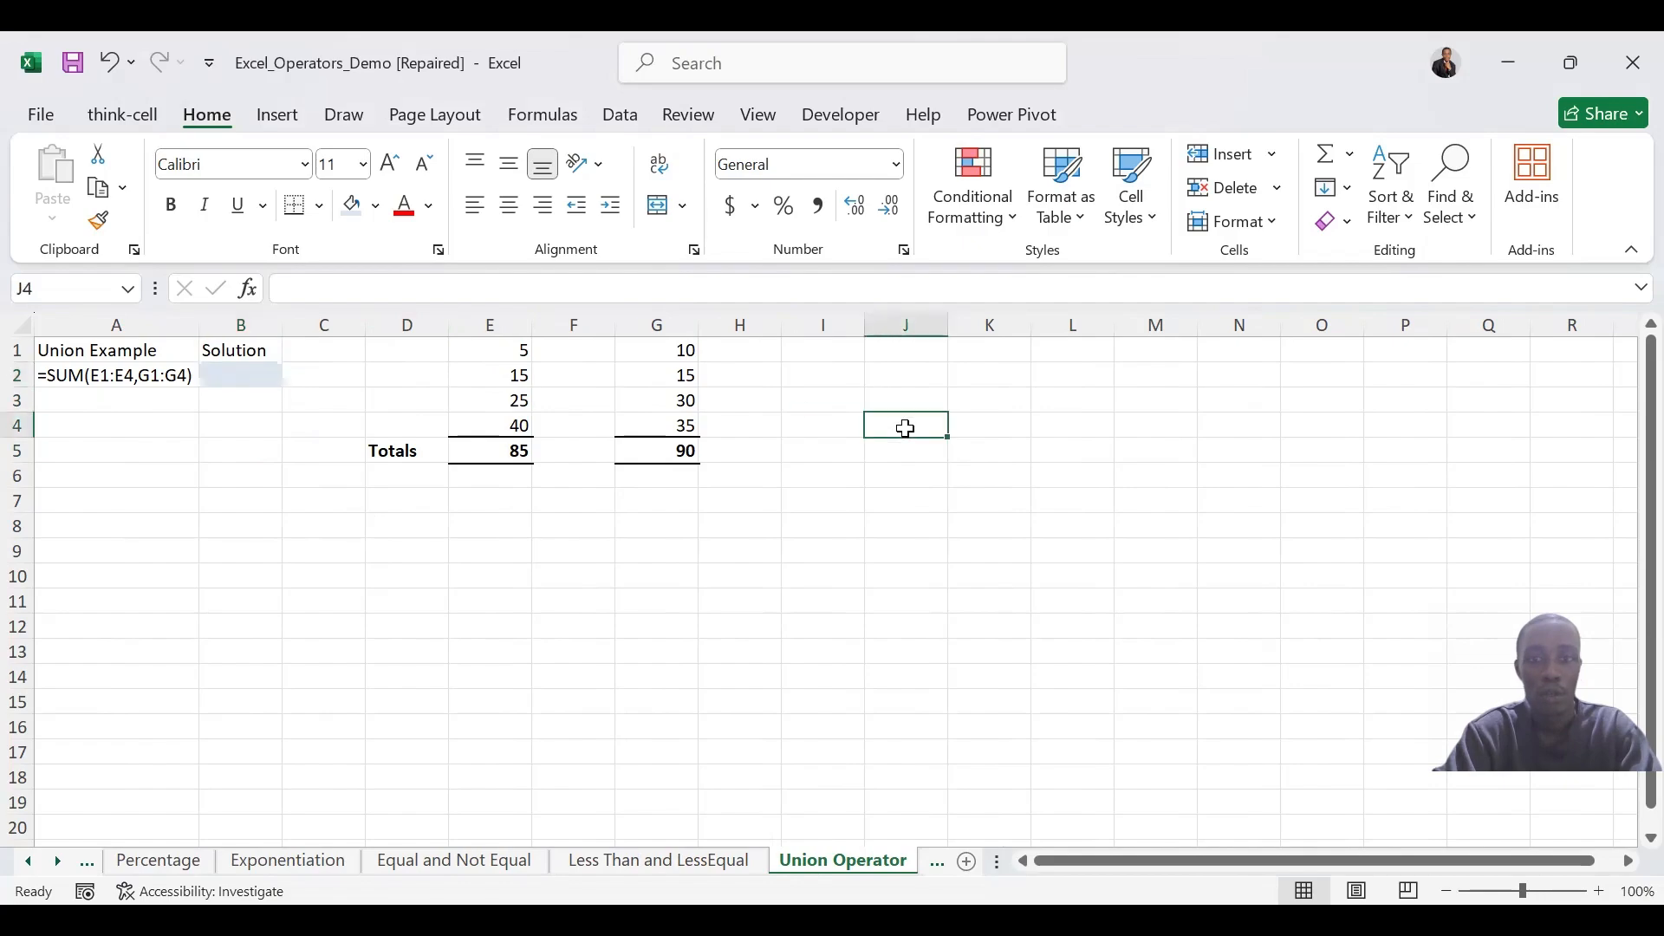
type(",")
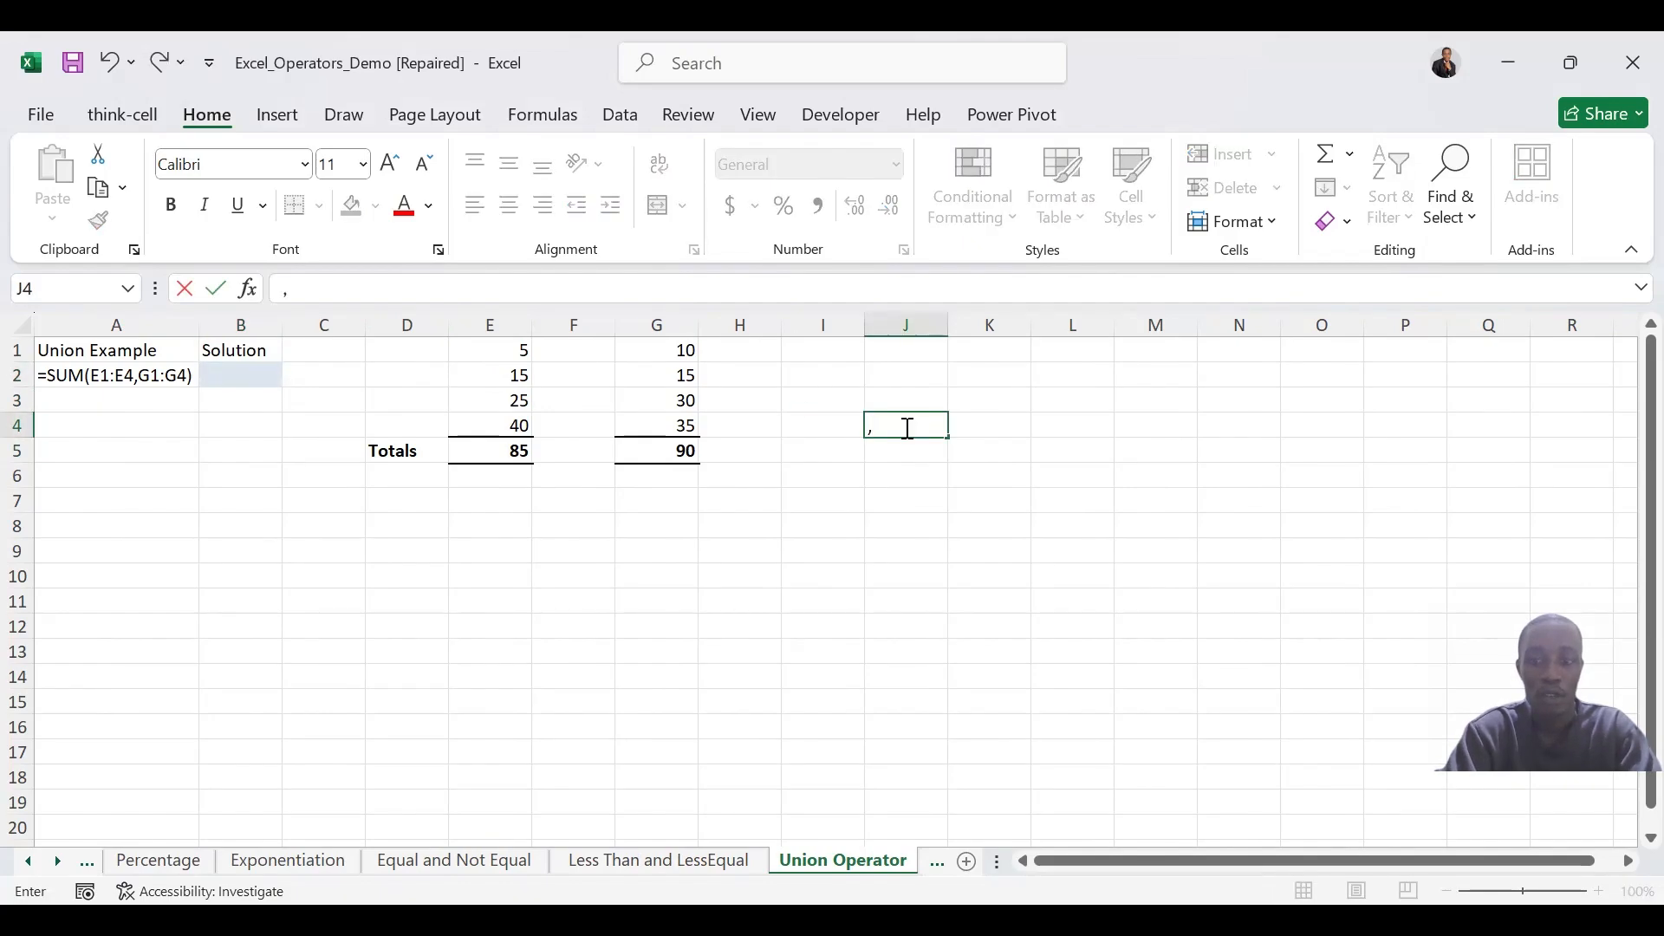
Sum the two separate ranges with the union operator by entering =SUM(E1:E4,G1:G4) in Solution cell B2
left_click(220, 381)
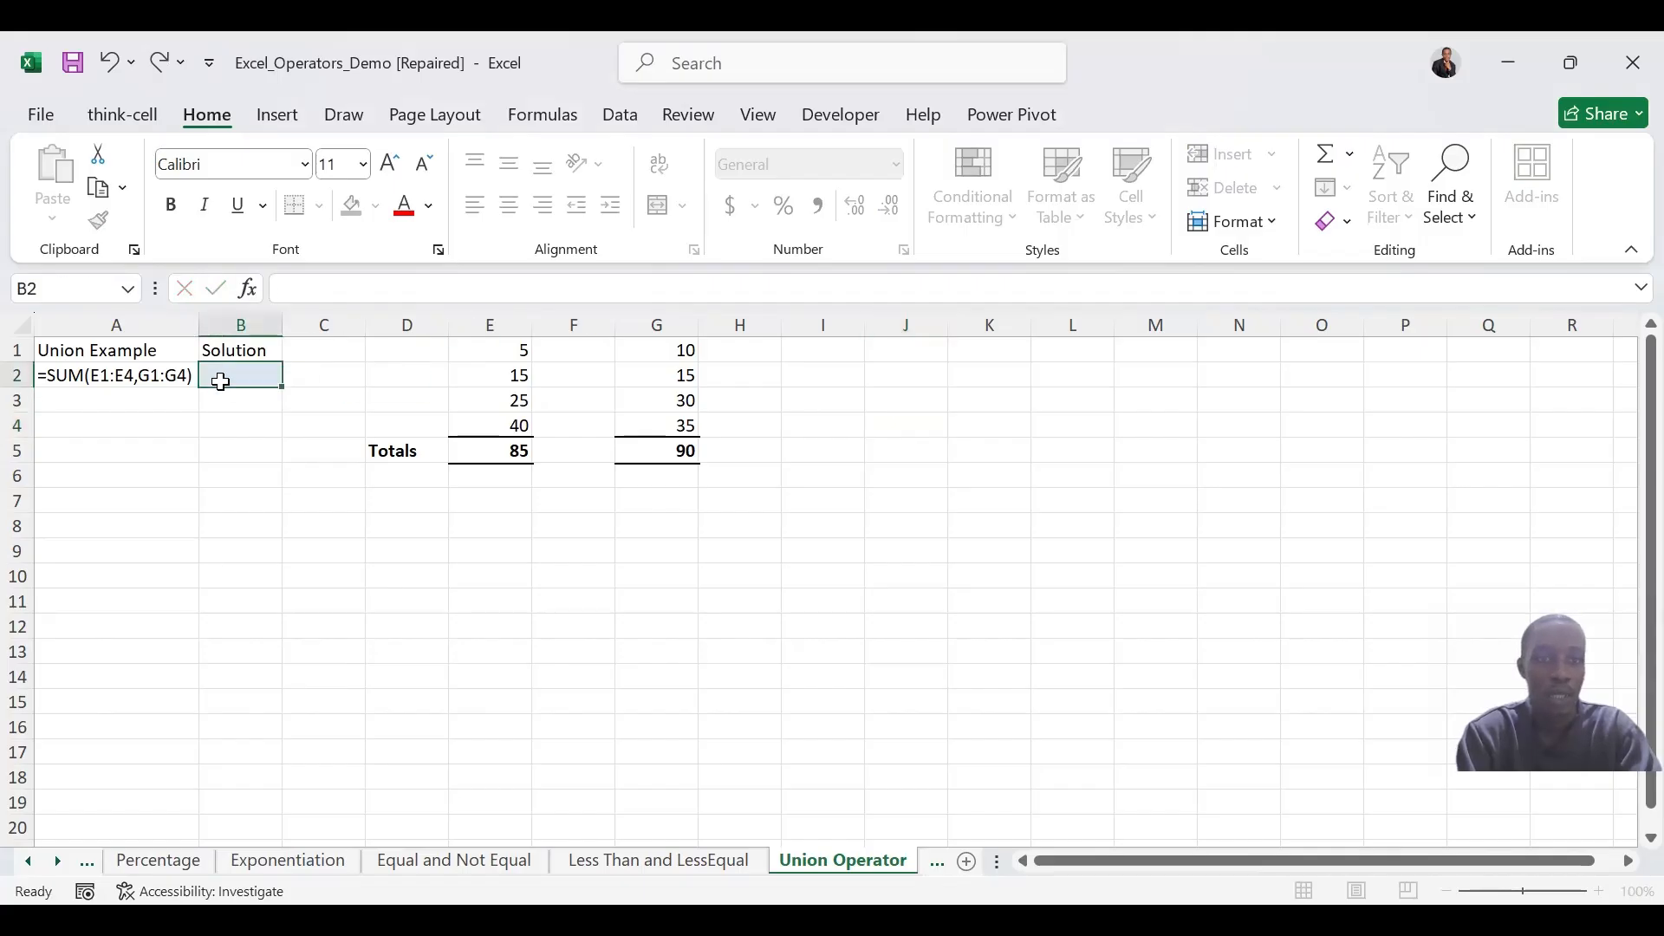
type("=")
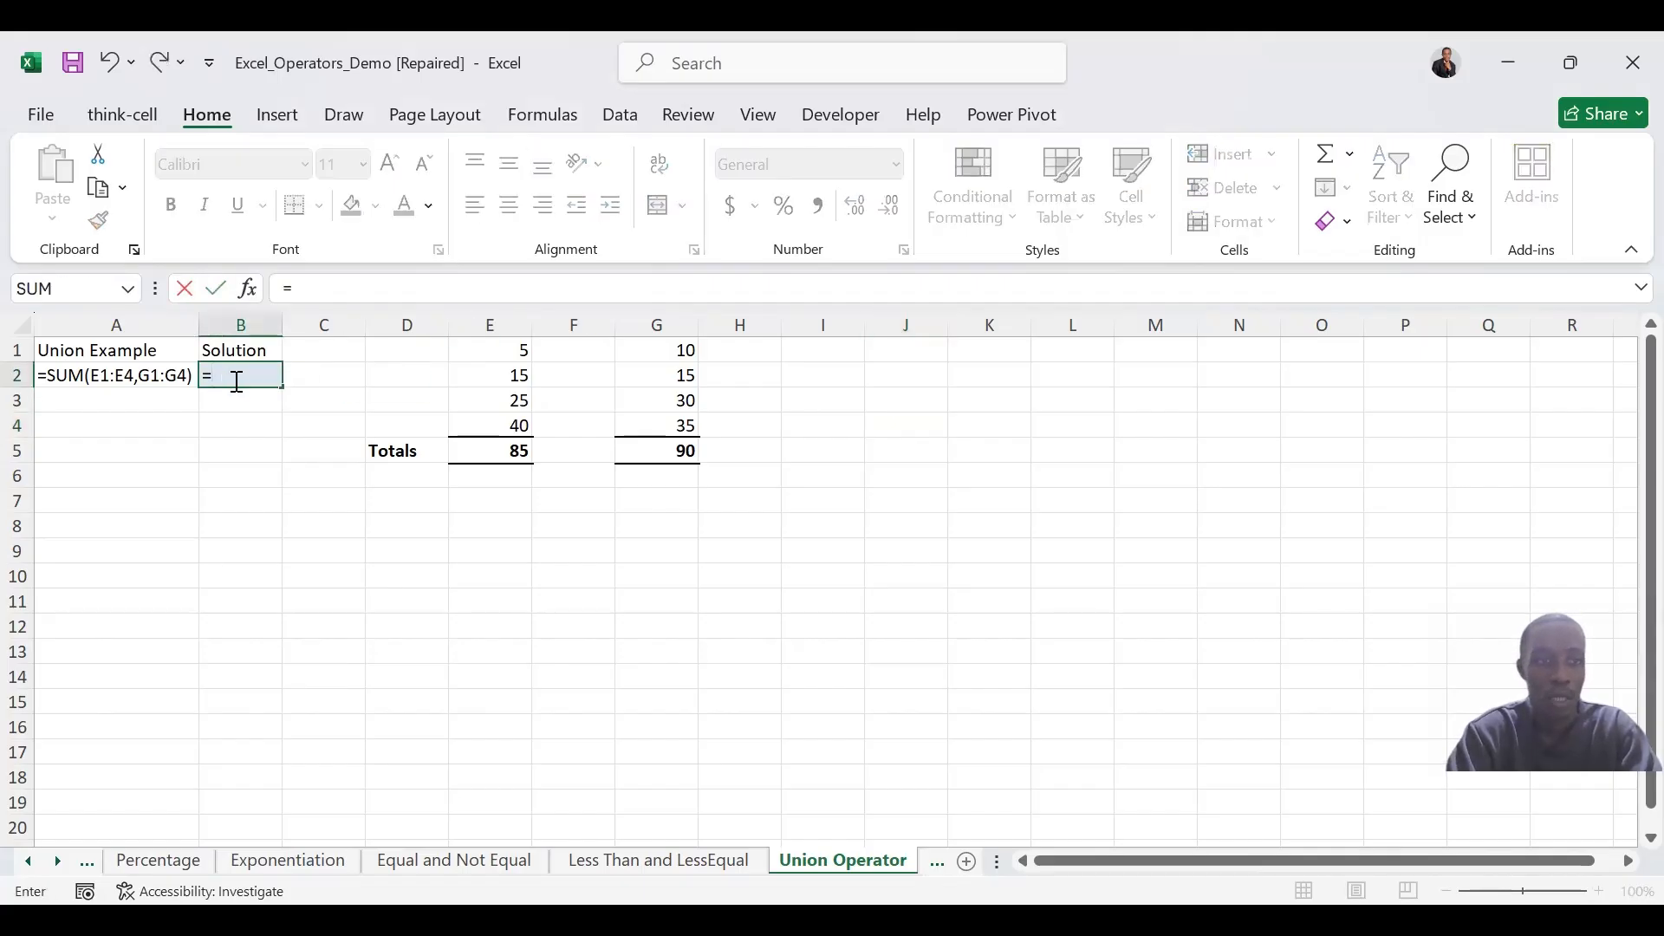
type("aum")
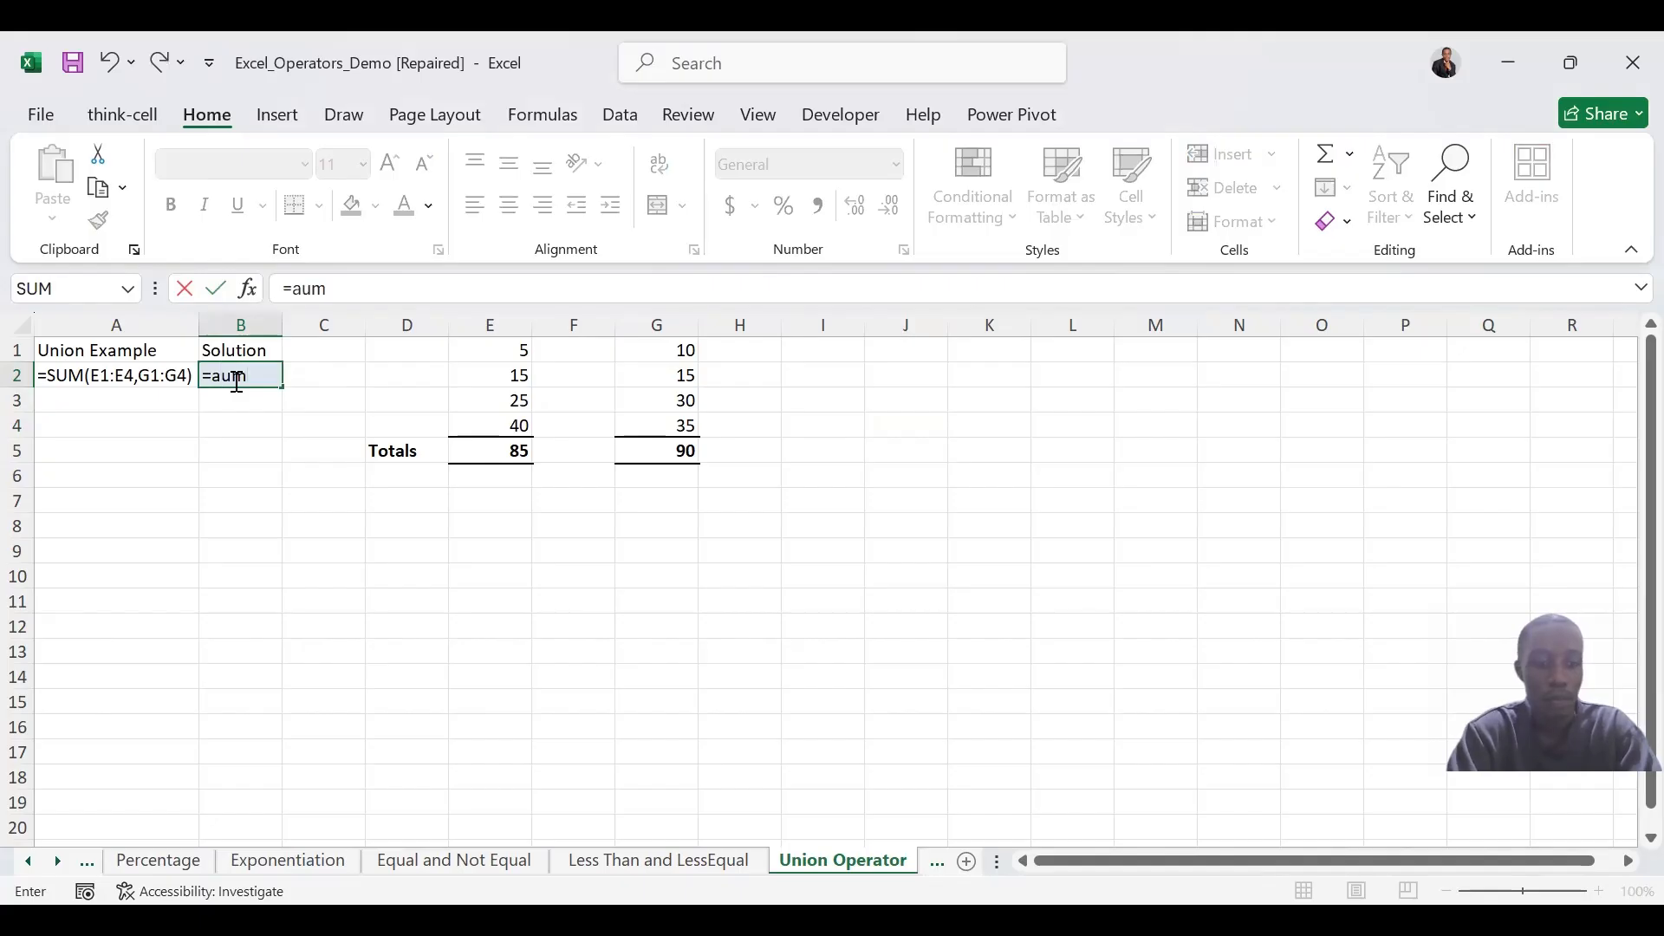
key("Tab")
left_click(234, 381)
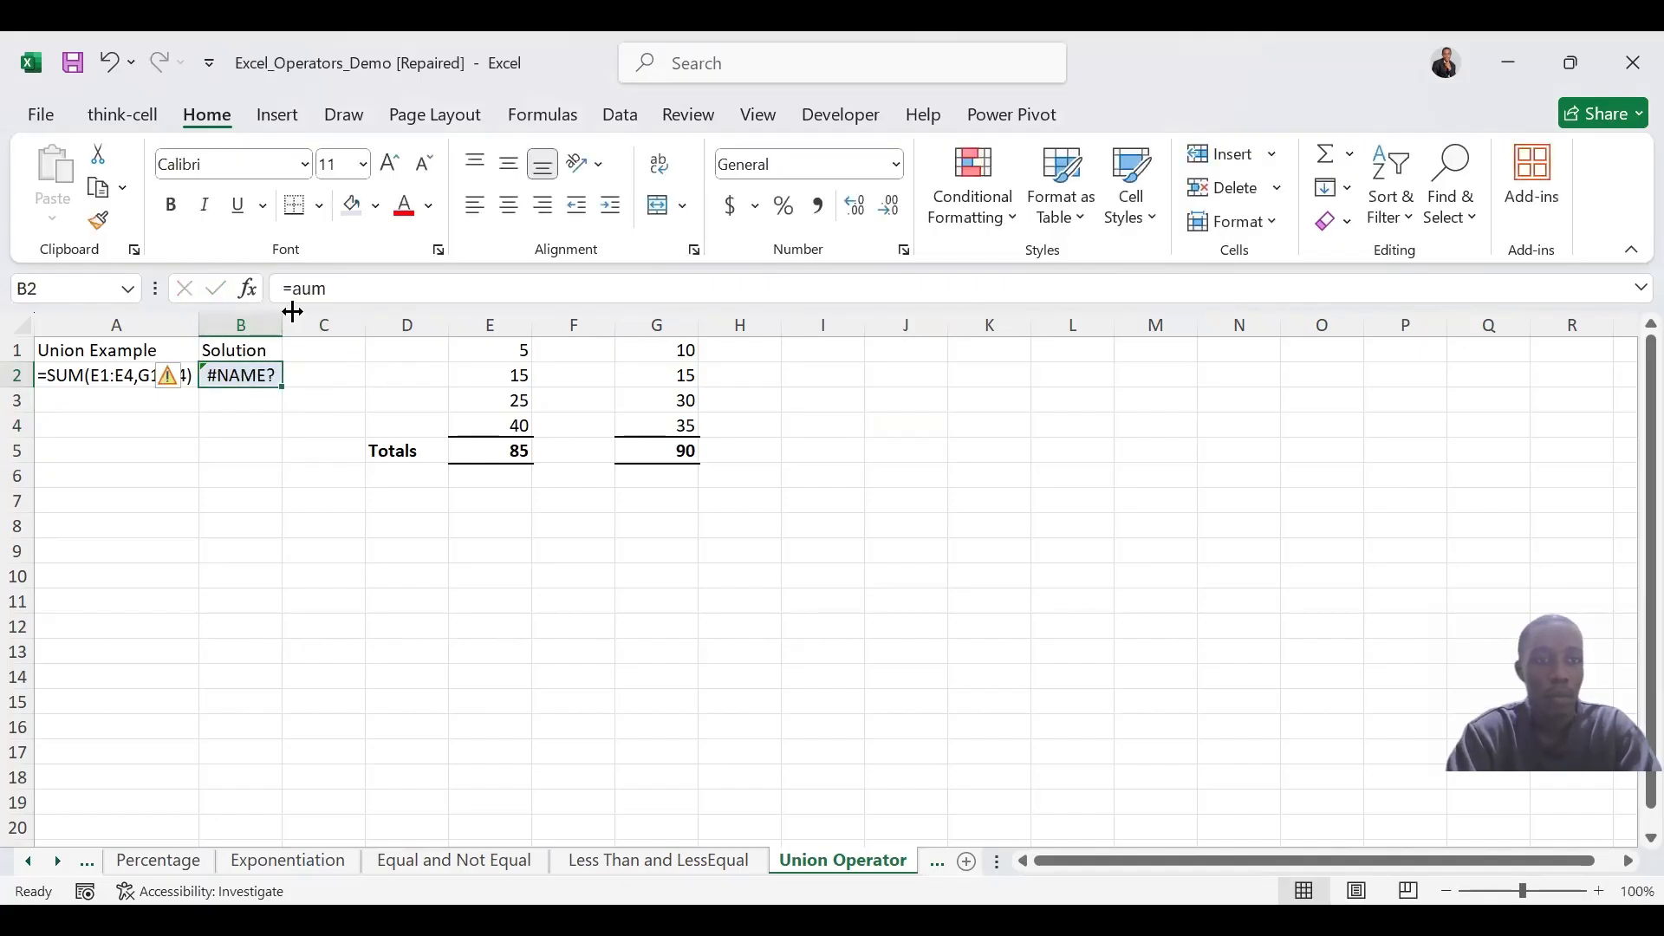
left_click_drag(335, 289, 301, 289)
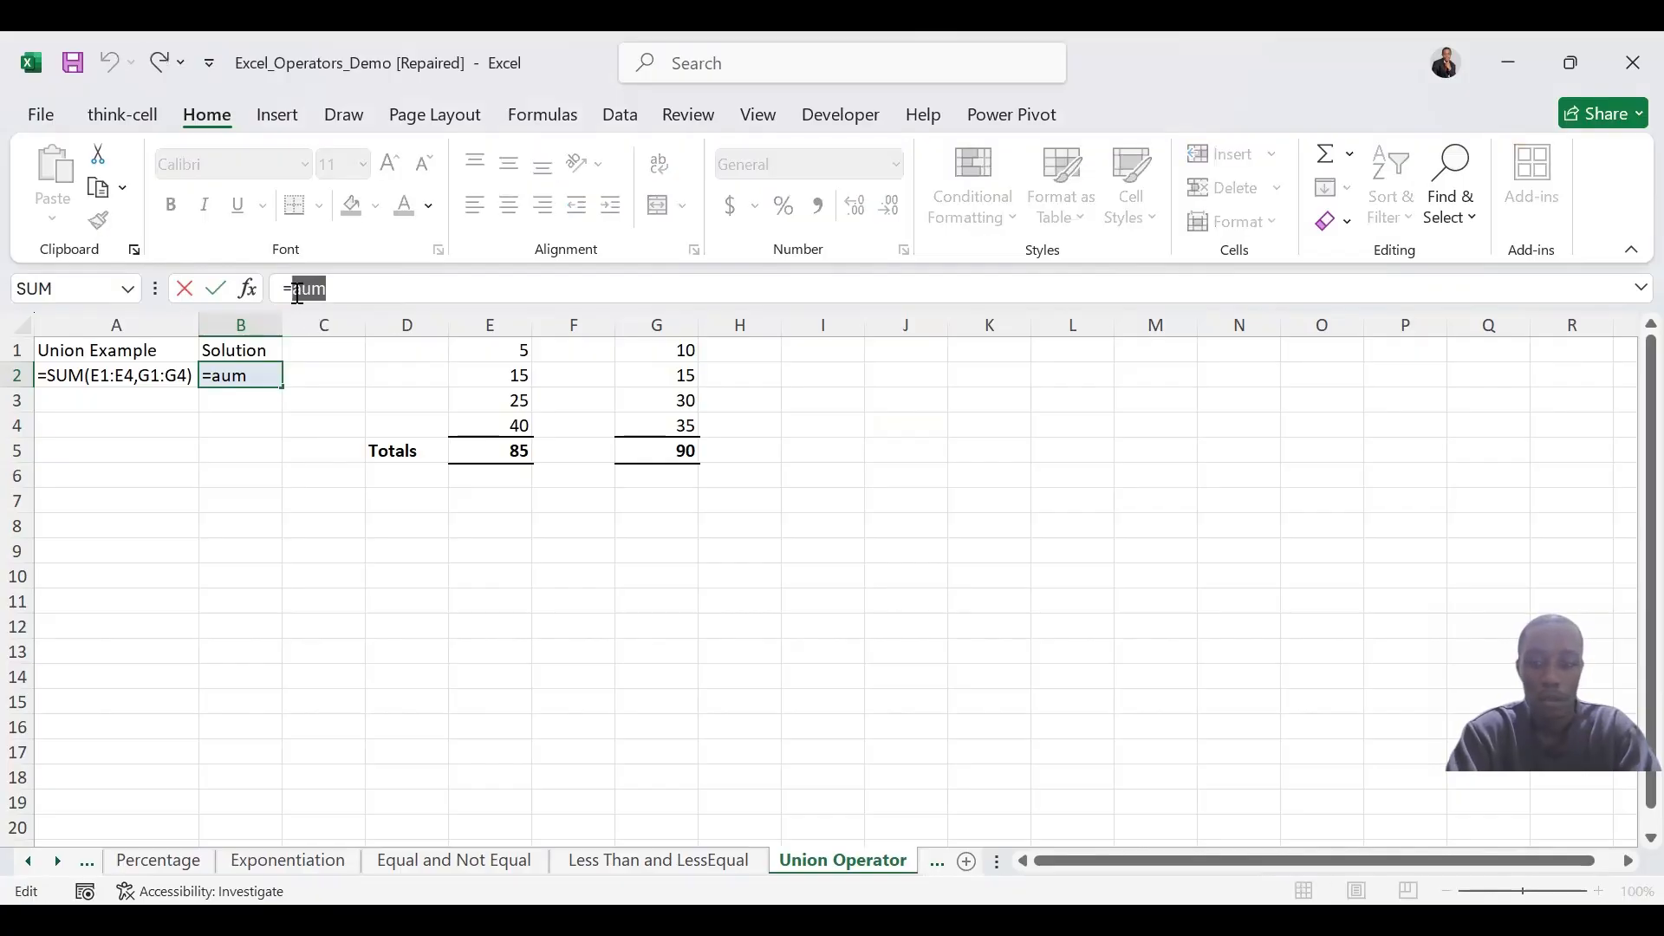
type("SUM")
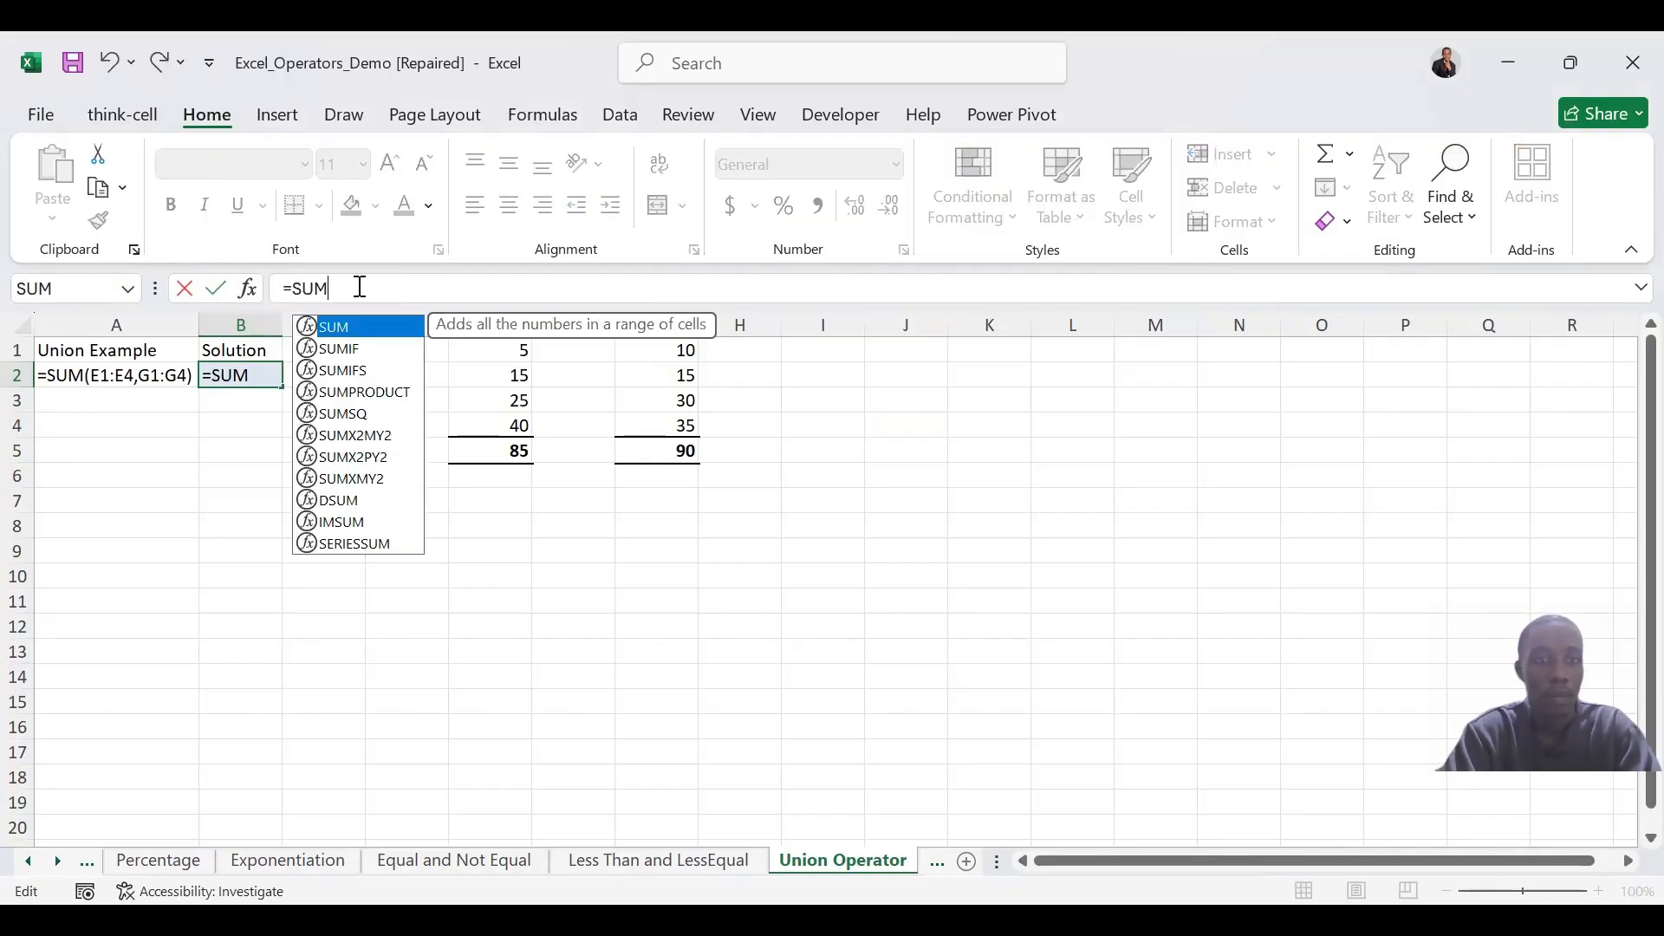
type("(")
left_click_drag(520, 349, 517, 422)
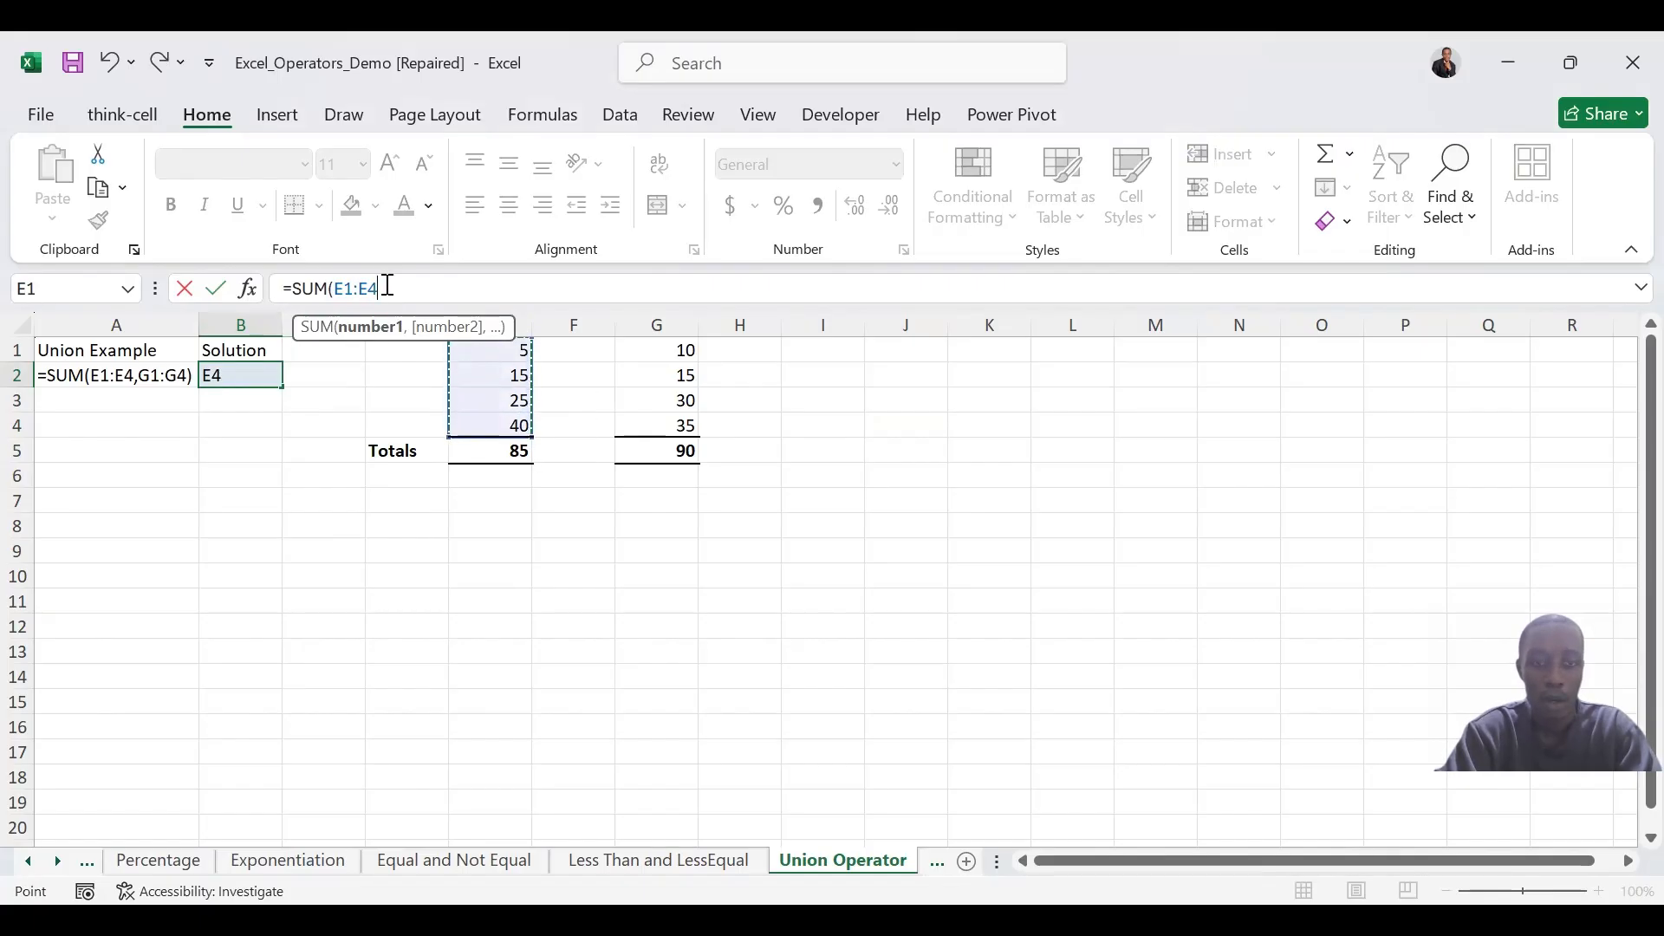
type(",")
left_click(684, 351)
left_click_drag(684, 352, 685, 417)
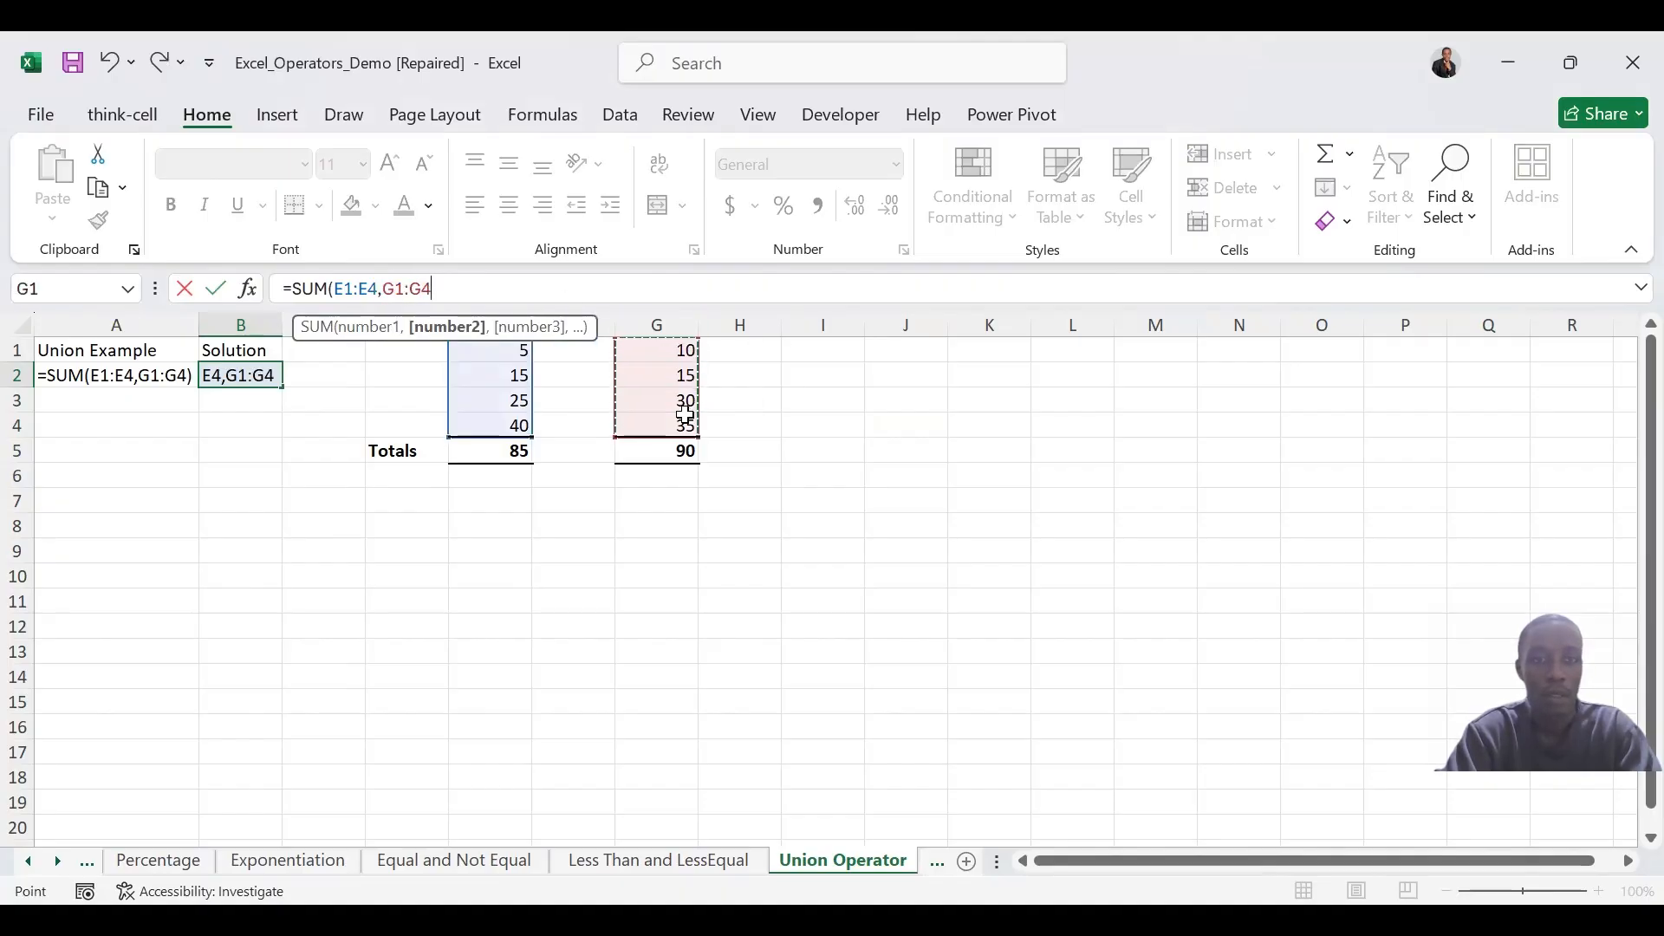
type(")")
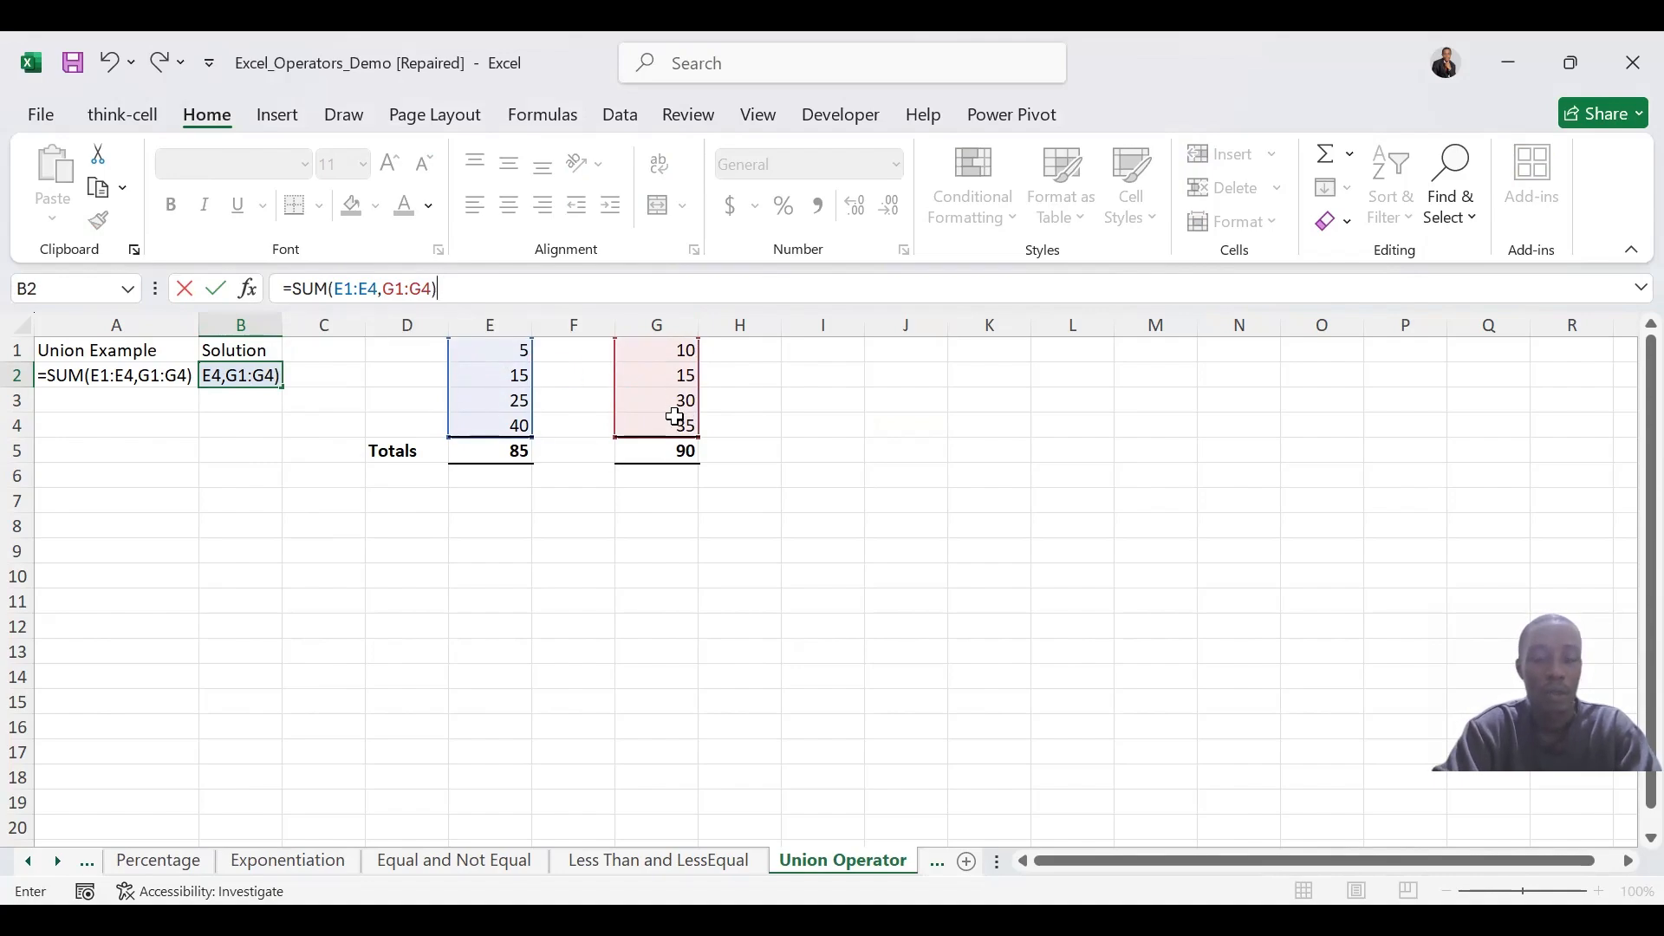
key("Return")
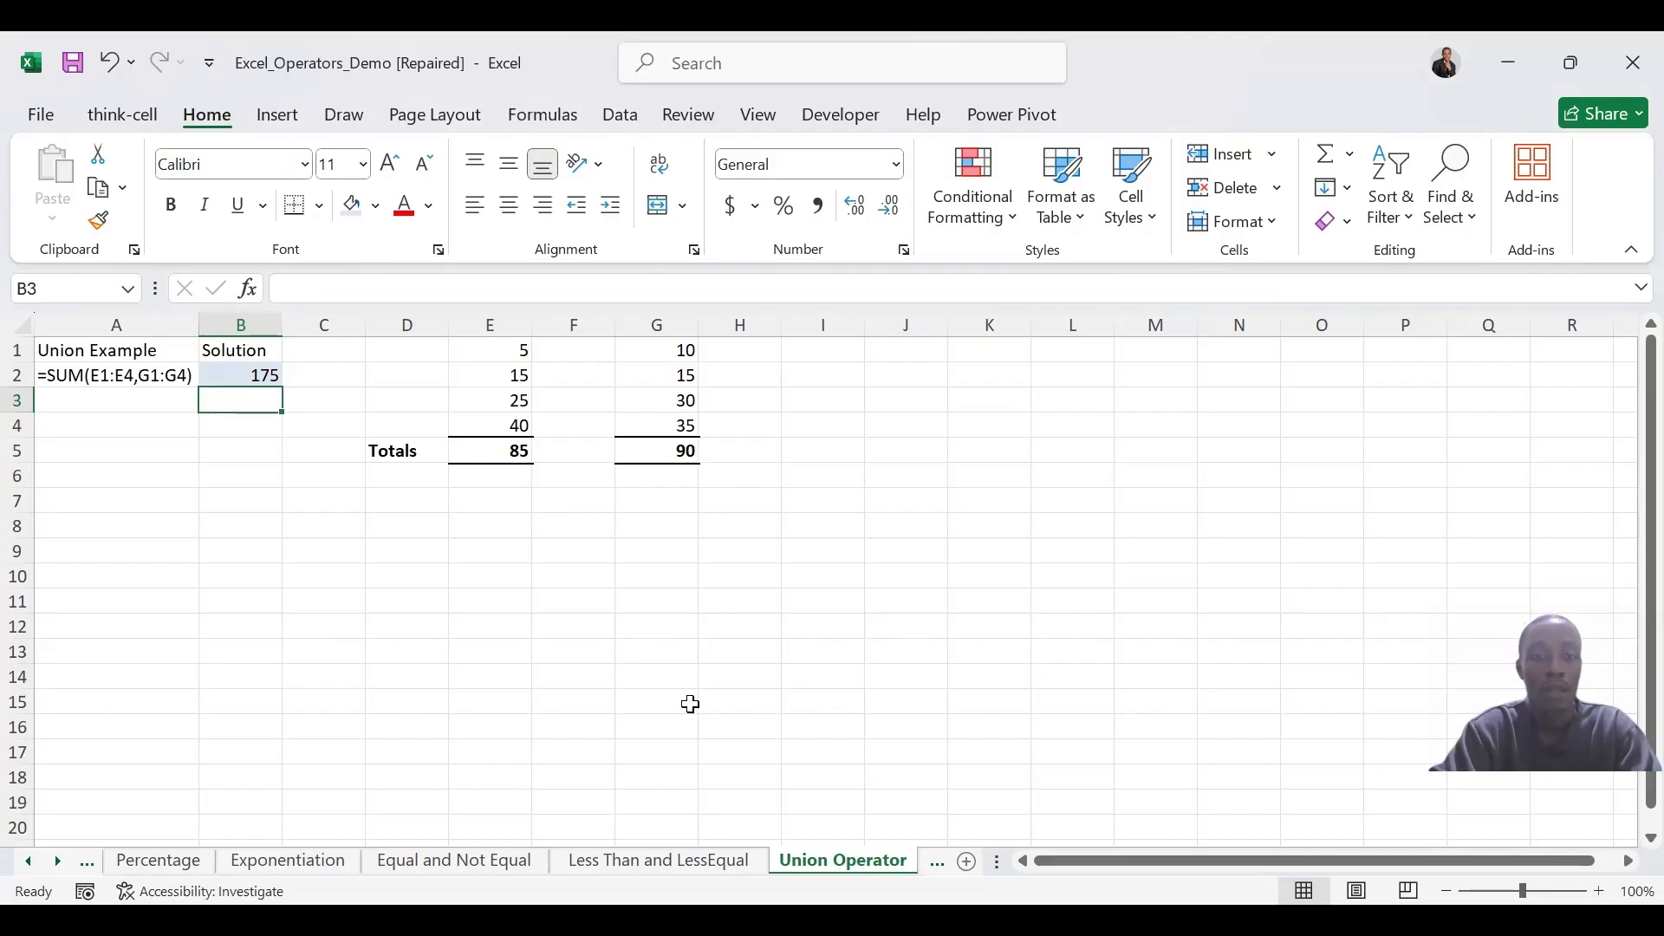
On the Greater Than and GreaterEqual sheet, enter =A2>B2 in C2 and fill the formula down through C5
left_click(936, 861)
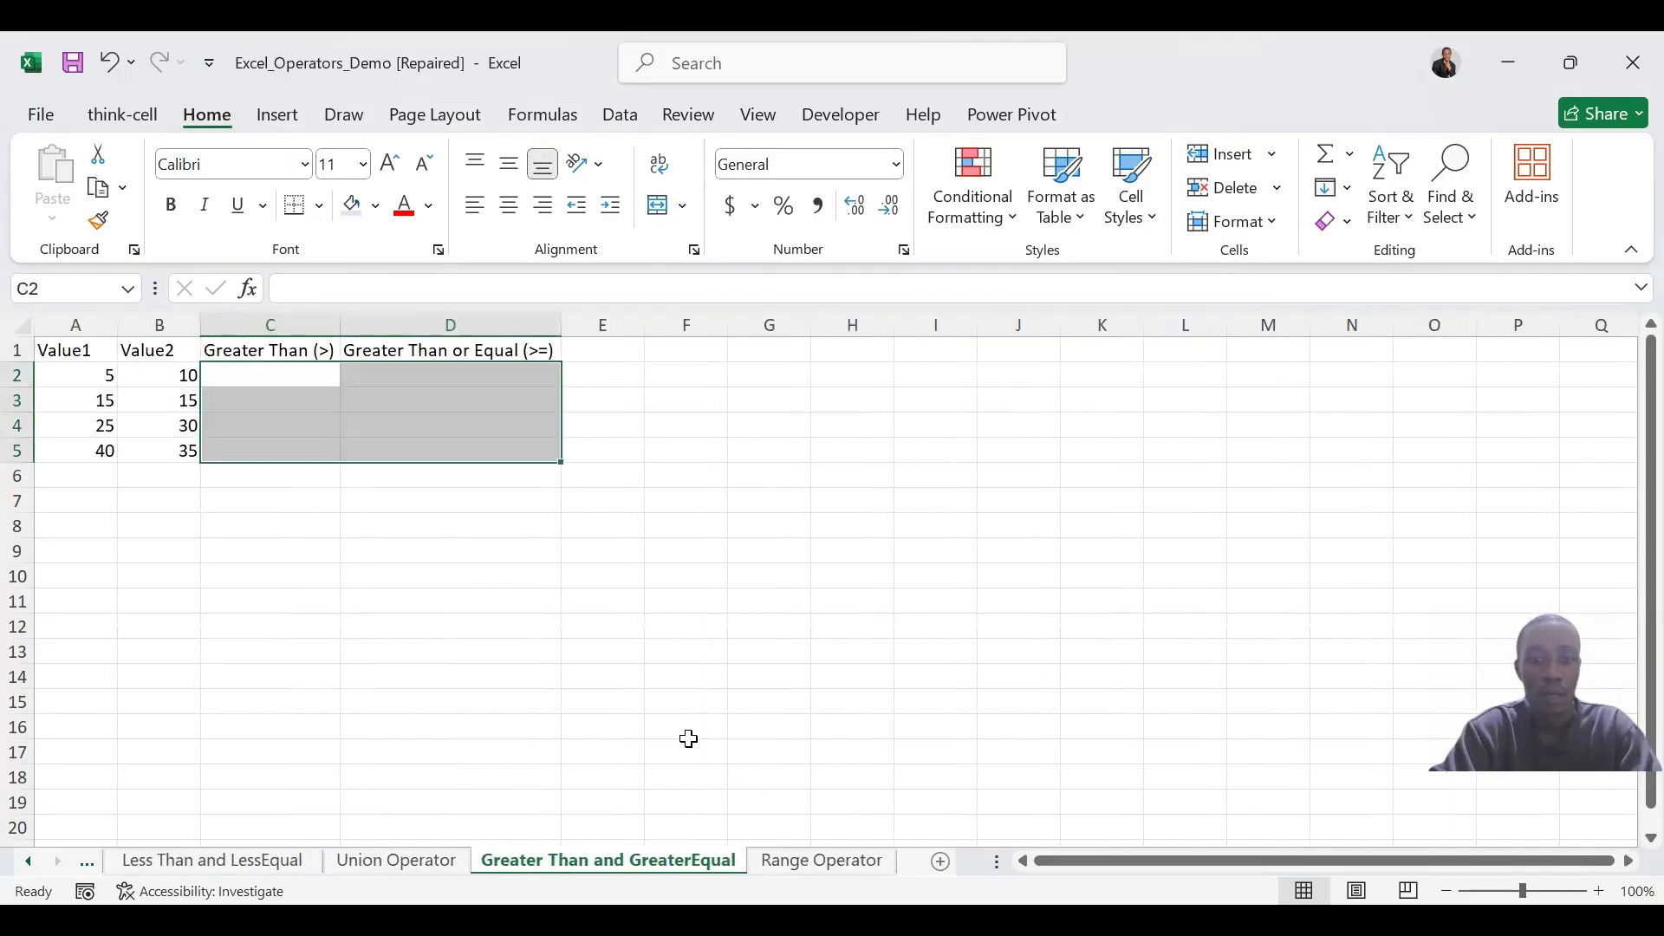
left_click(261, 379)
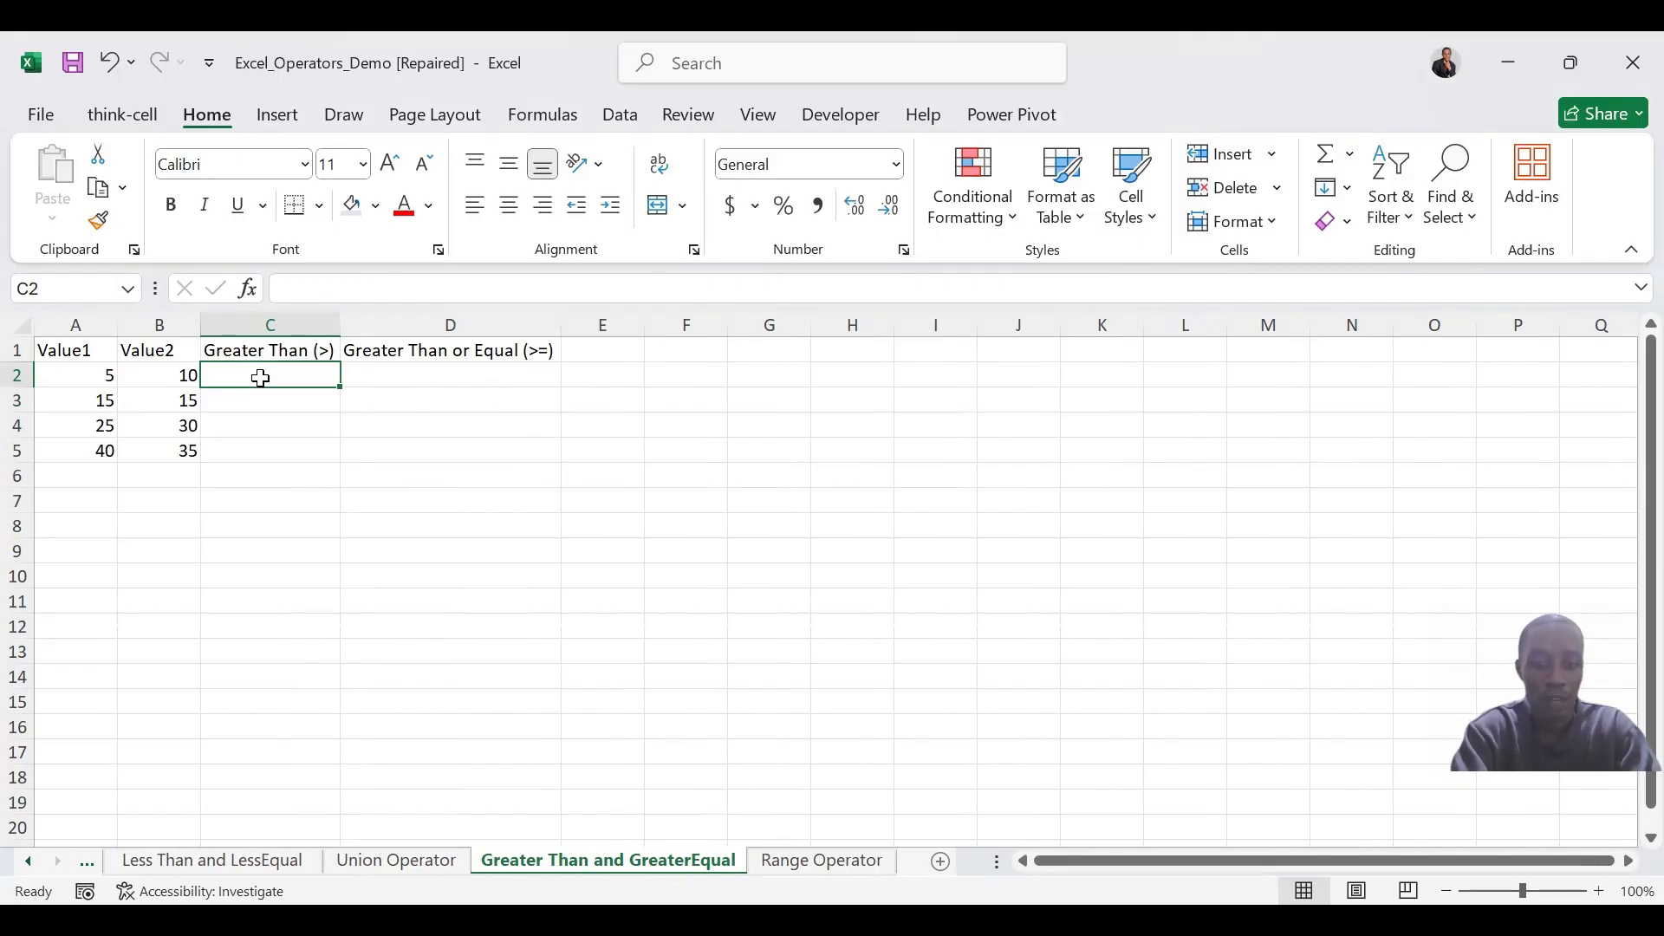
type("=")
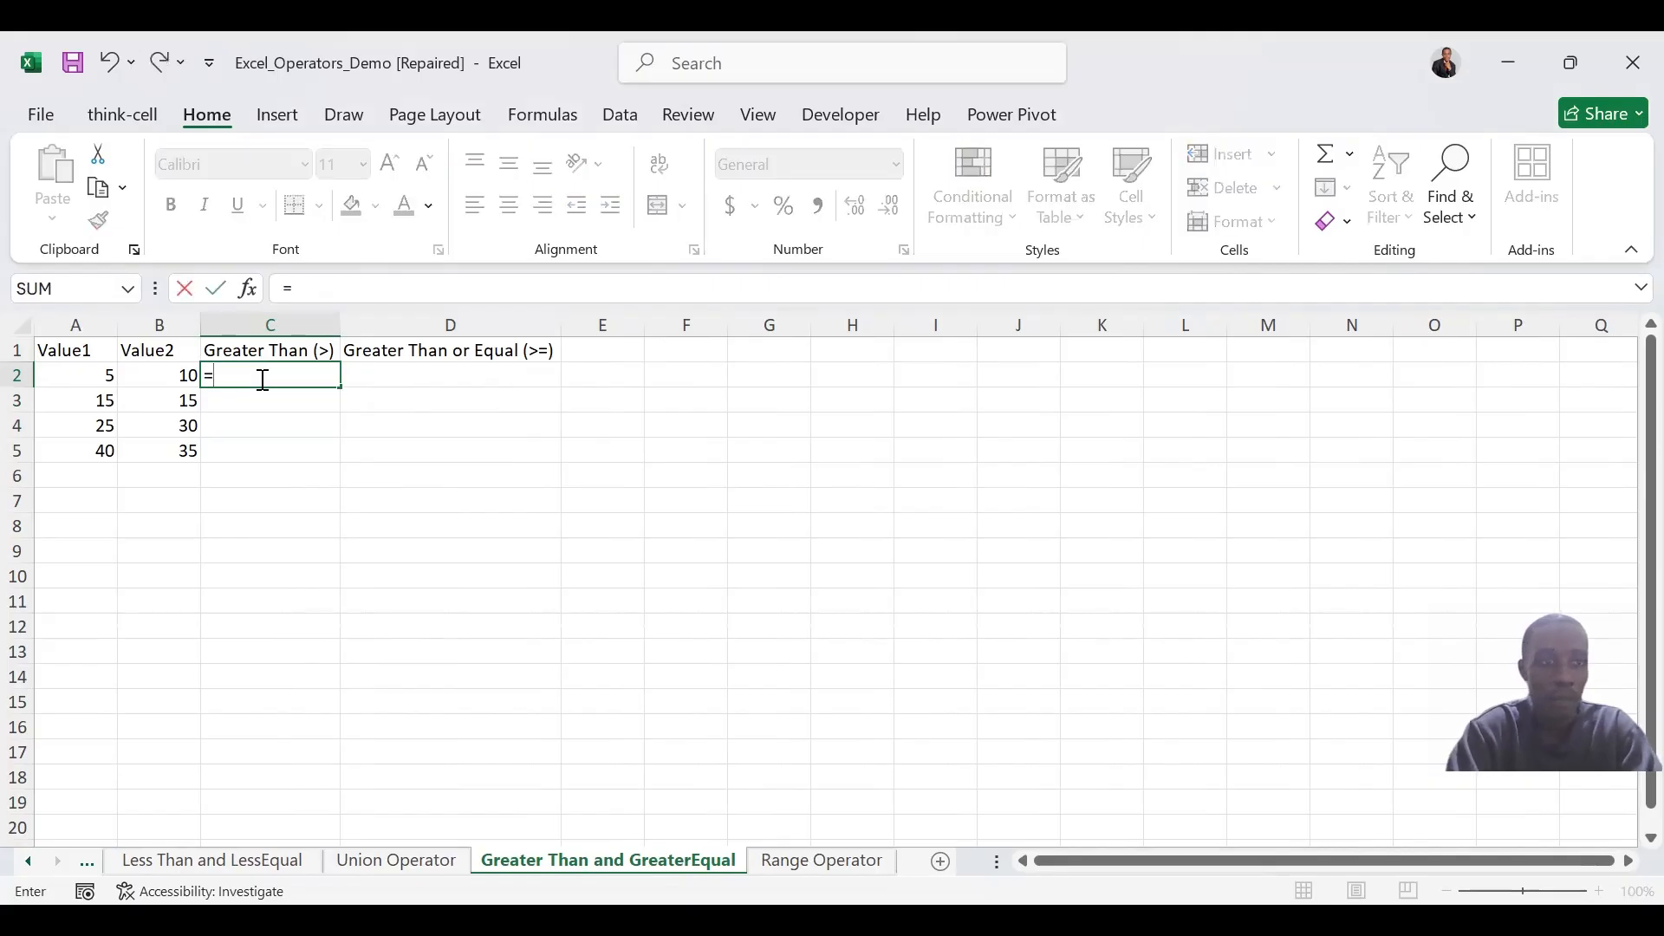
left_click(104, 377)
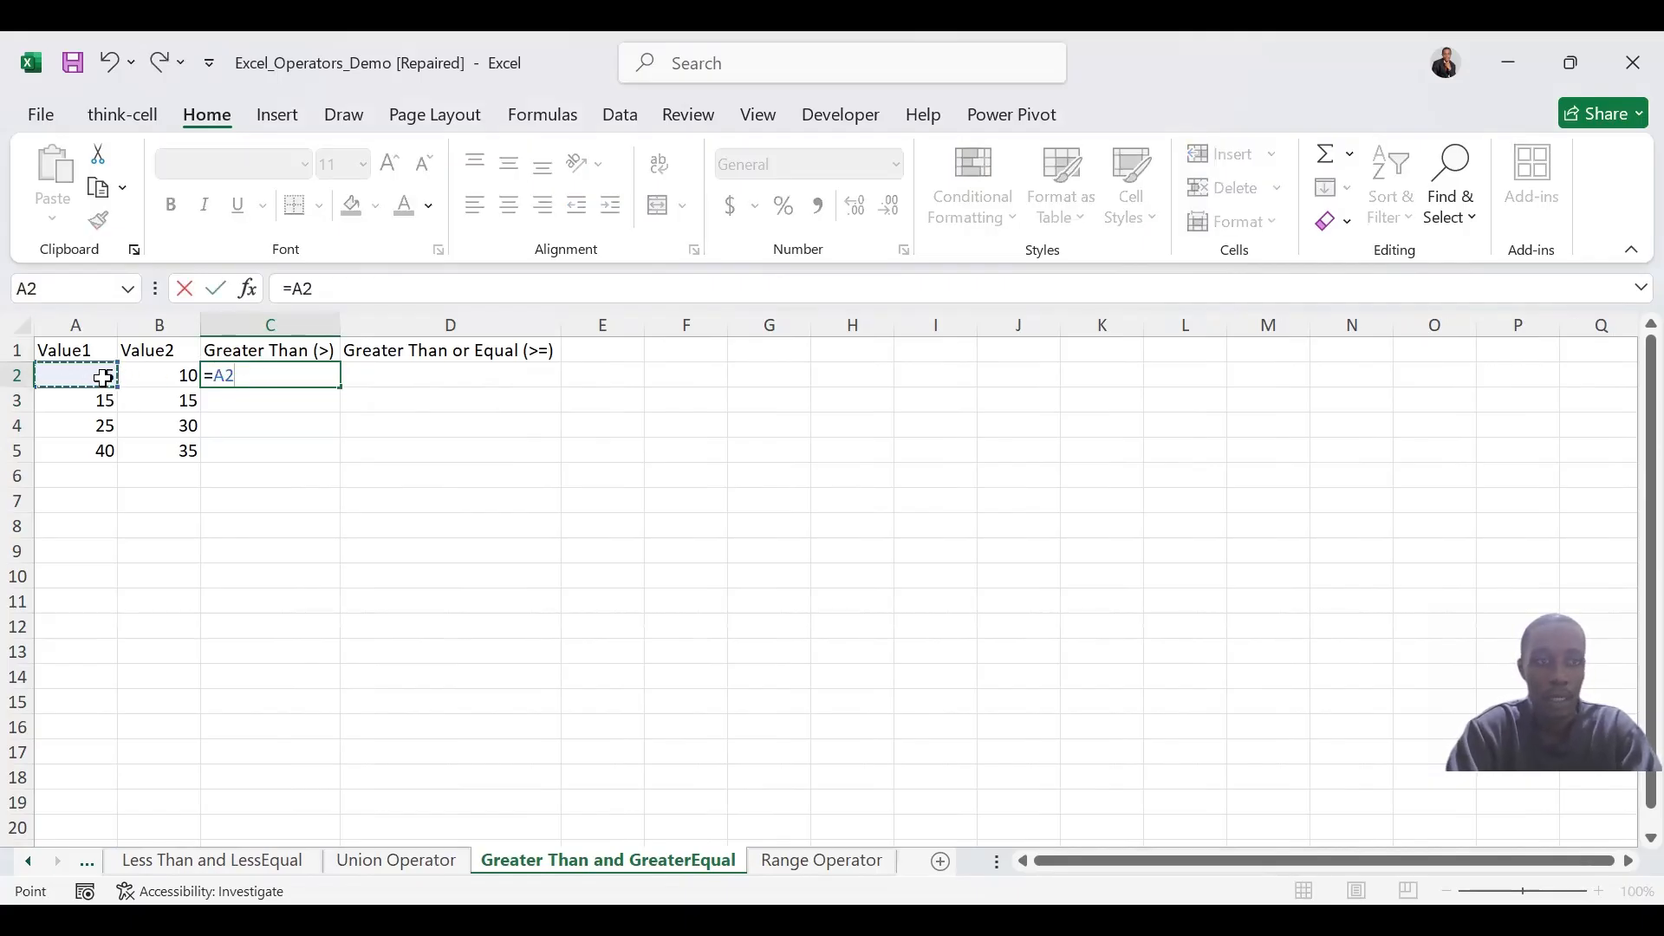
type(">")
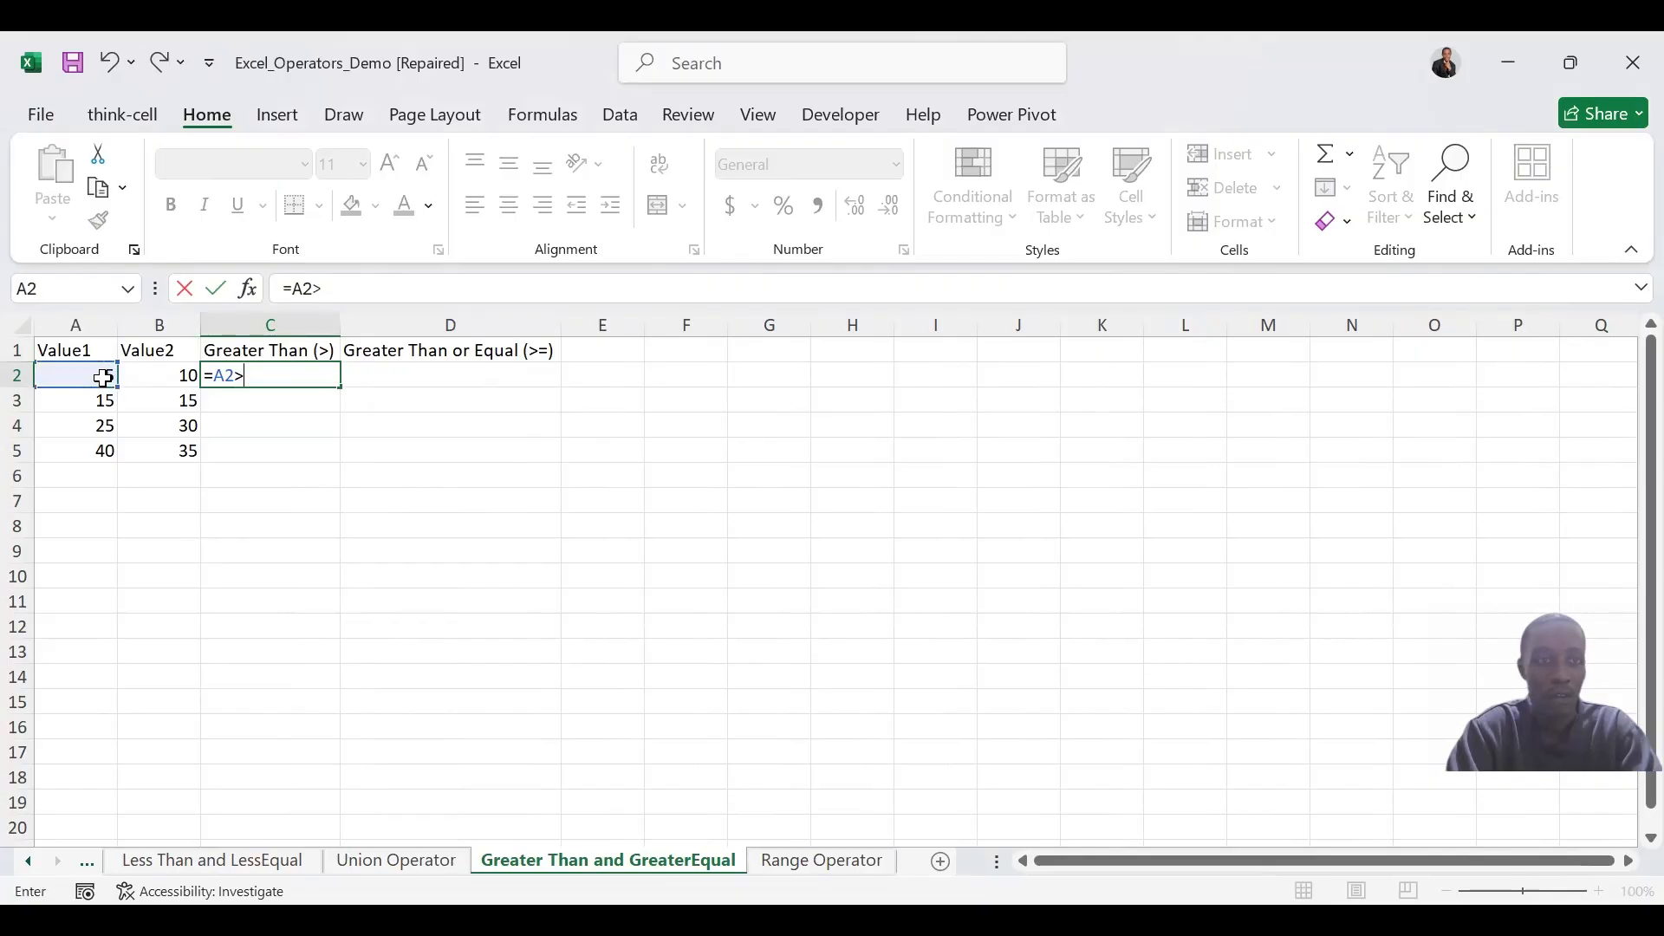
left_click(165, 374)
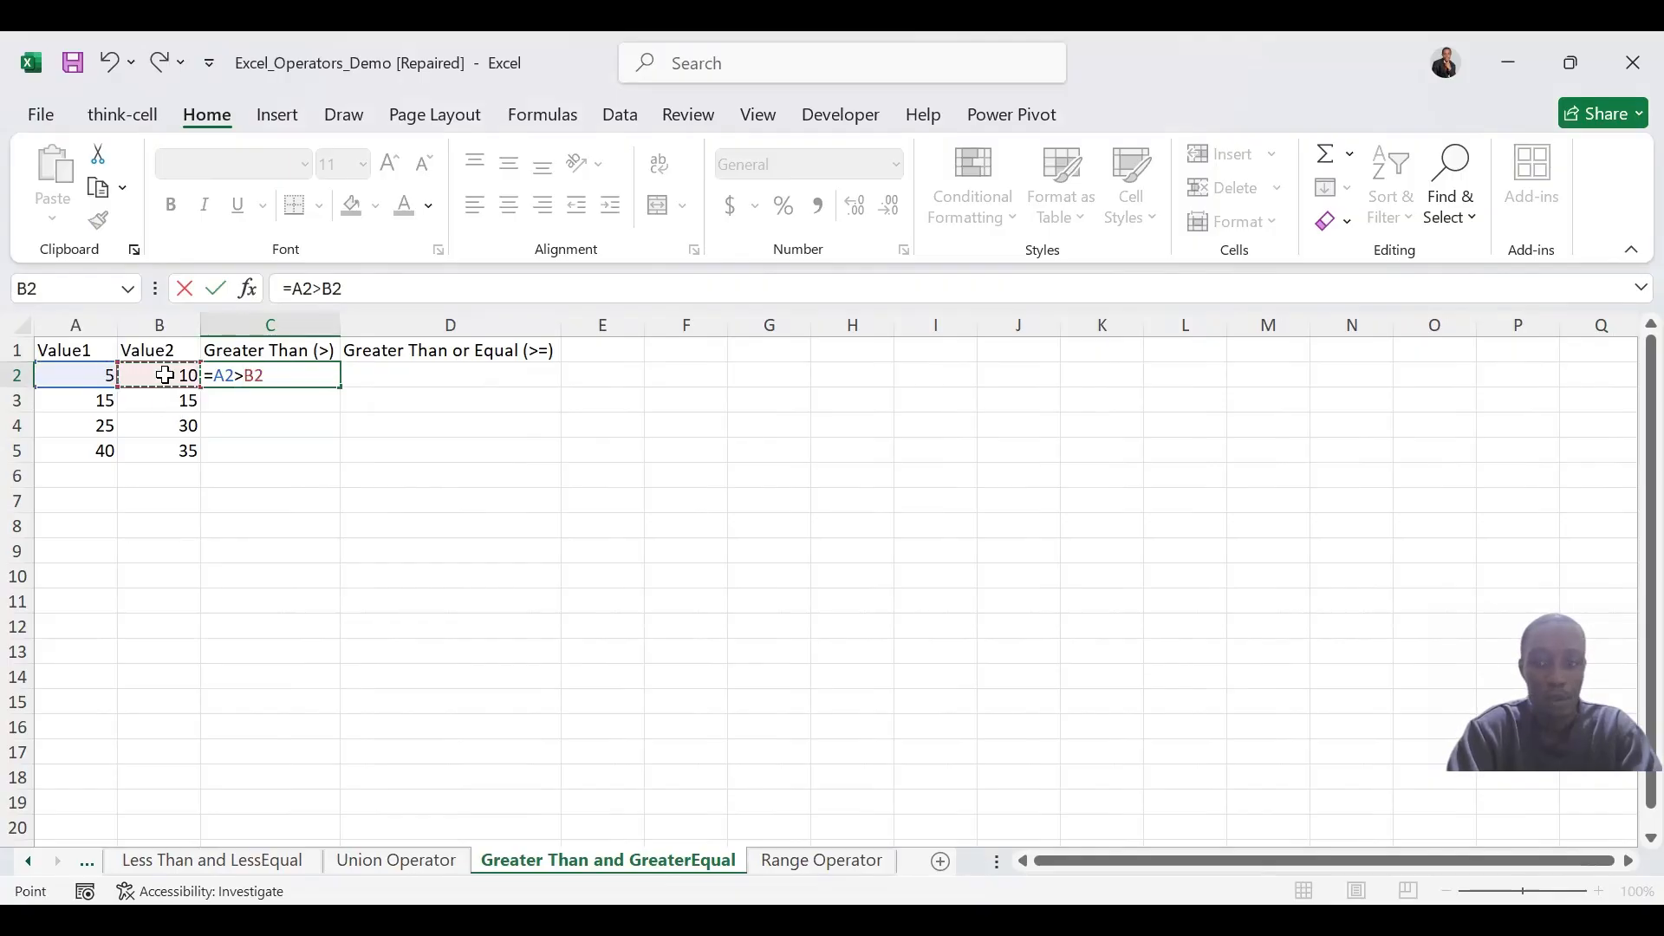
key("Return")
left_click(269, 374)
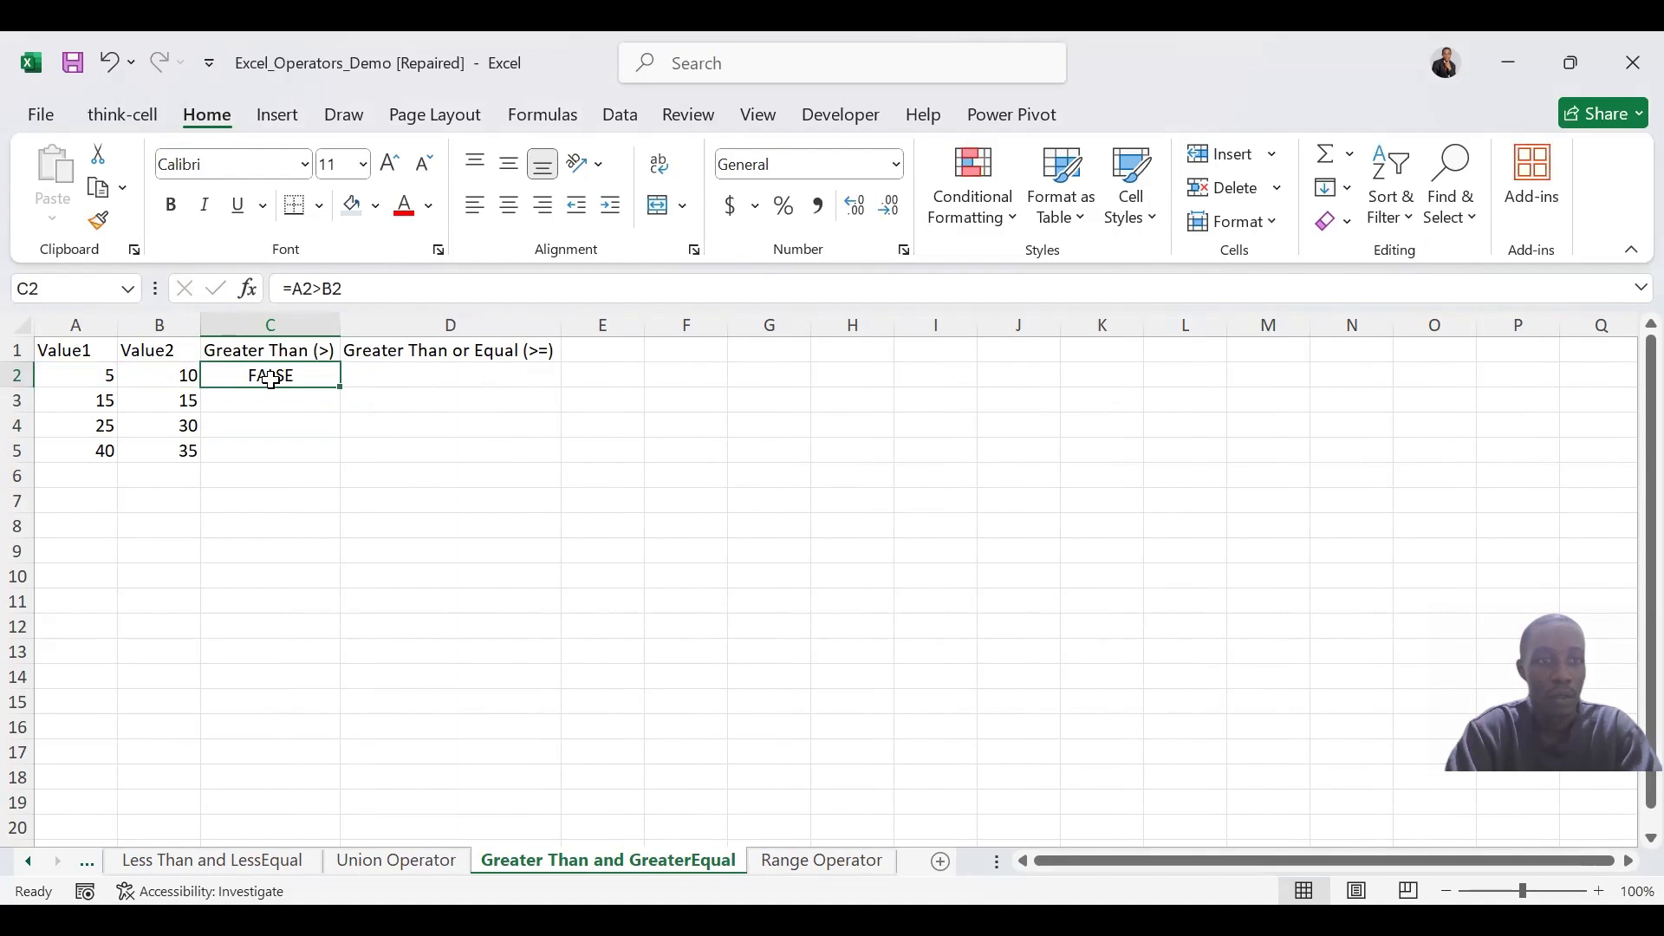
left_click_drag(338, 393, 335, 452)
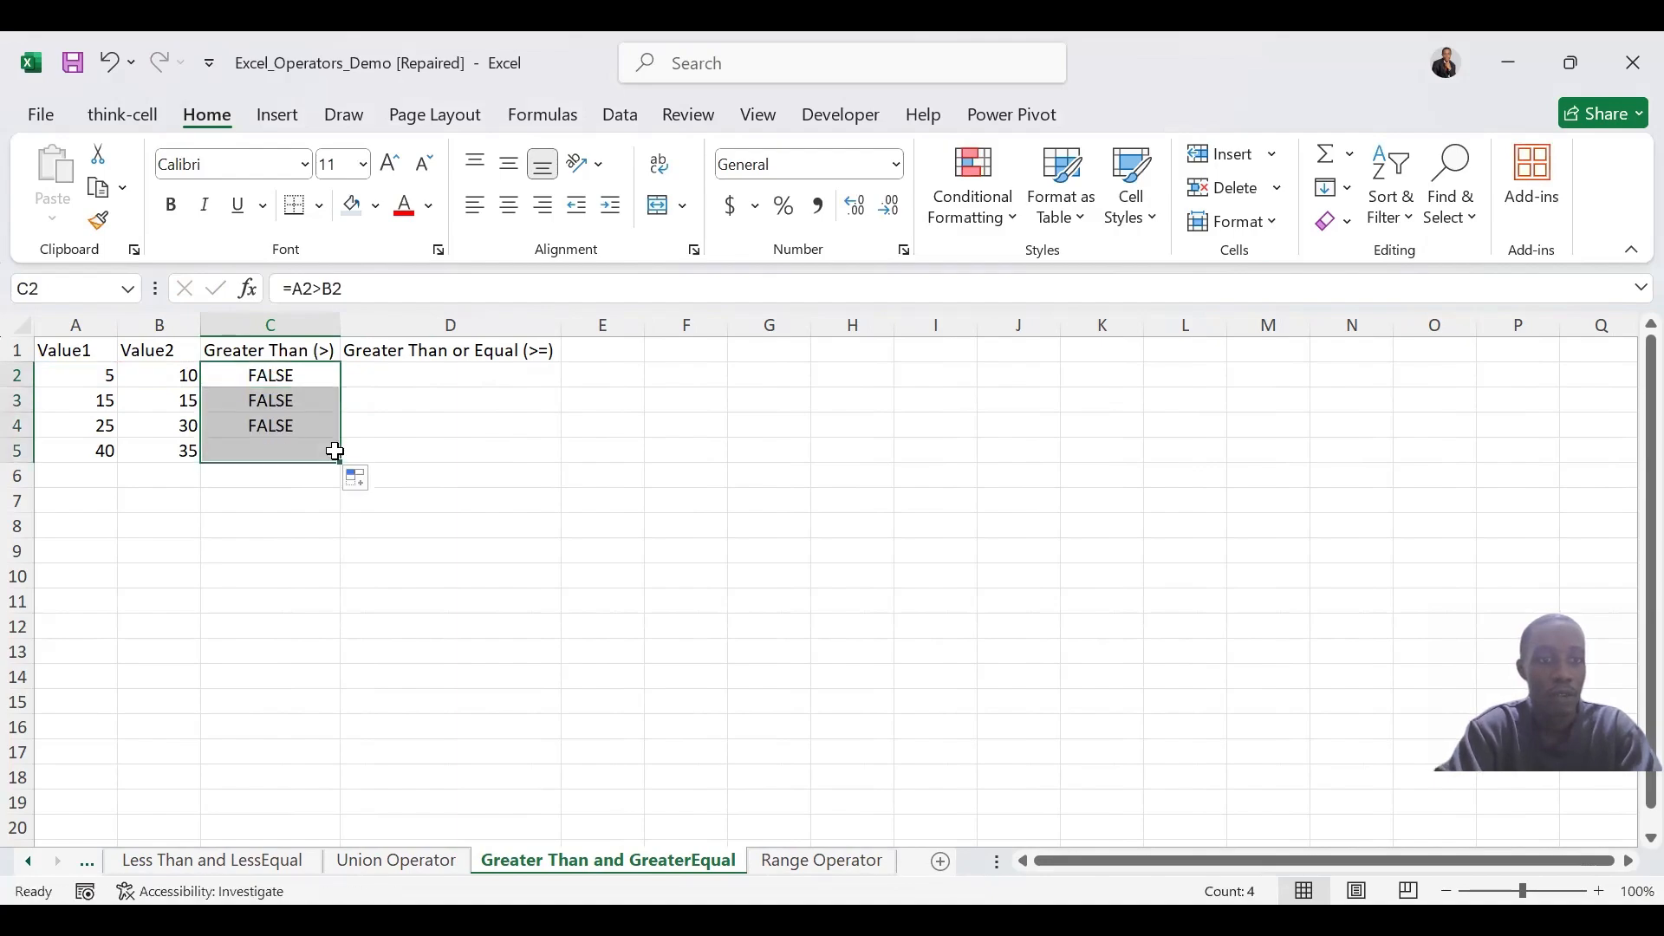
Test whether Value1 is greater than or equal to Value2 in D2 with =A2>=B2 and fill the formula down through D5
left_click(428, 368)
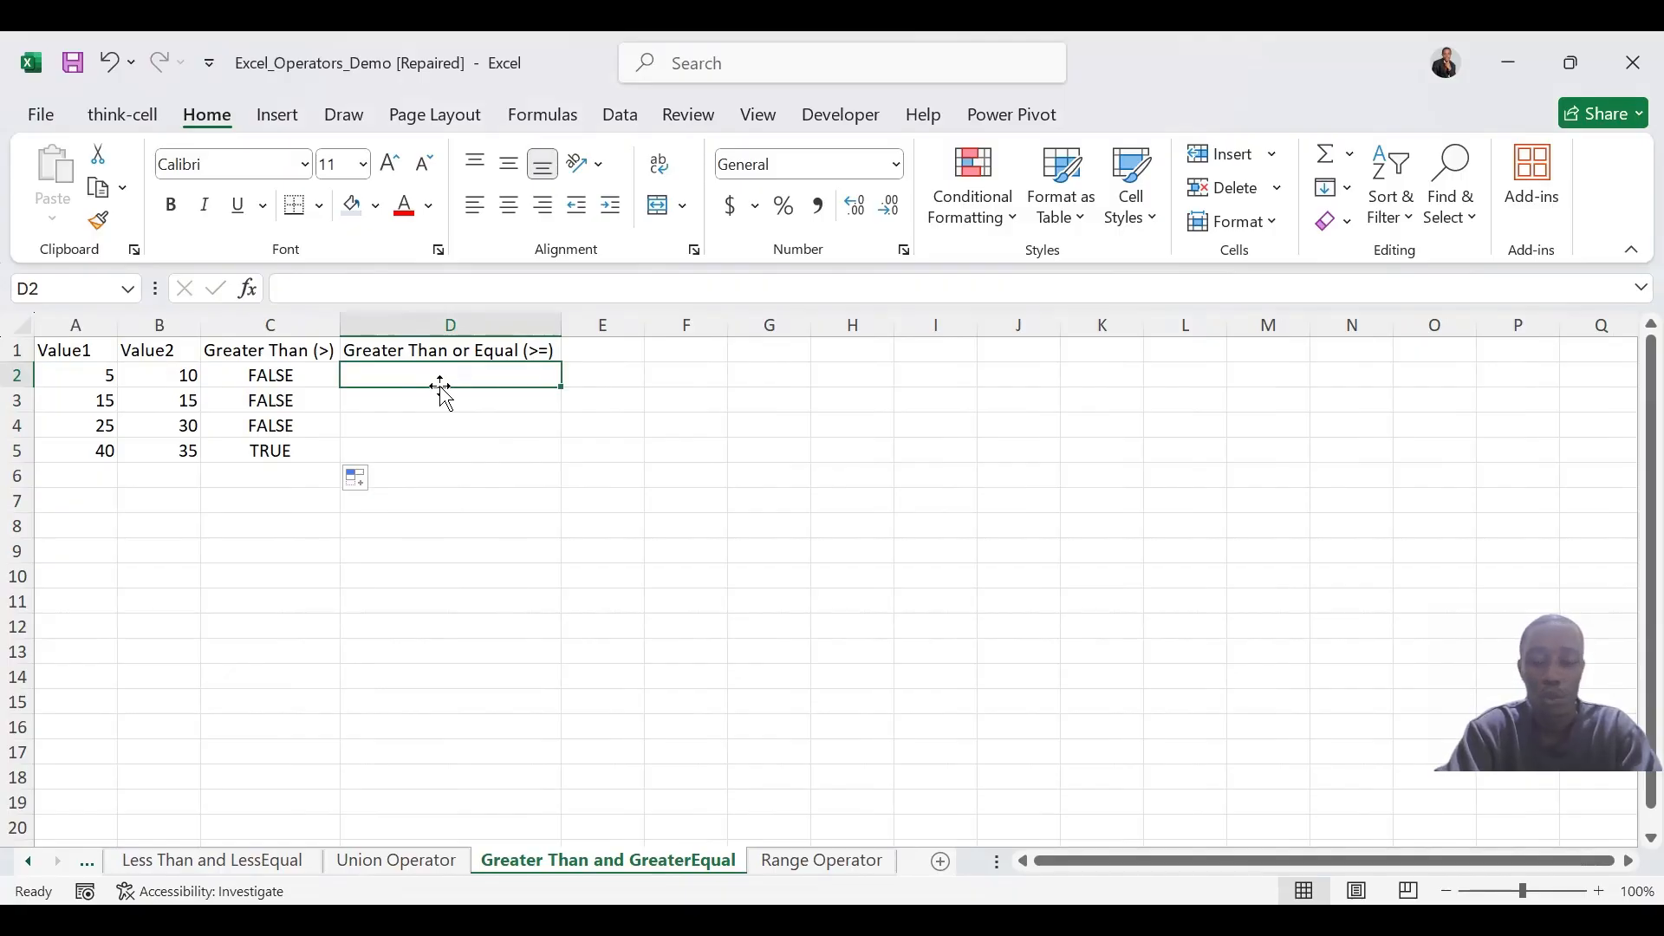
type("=")
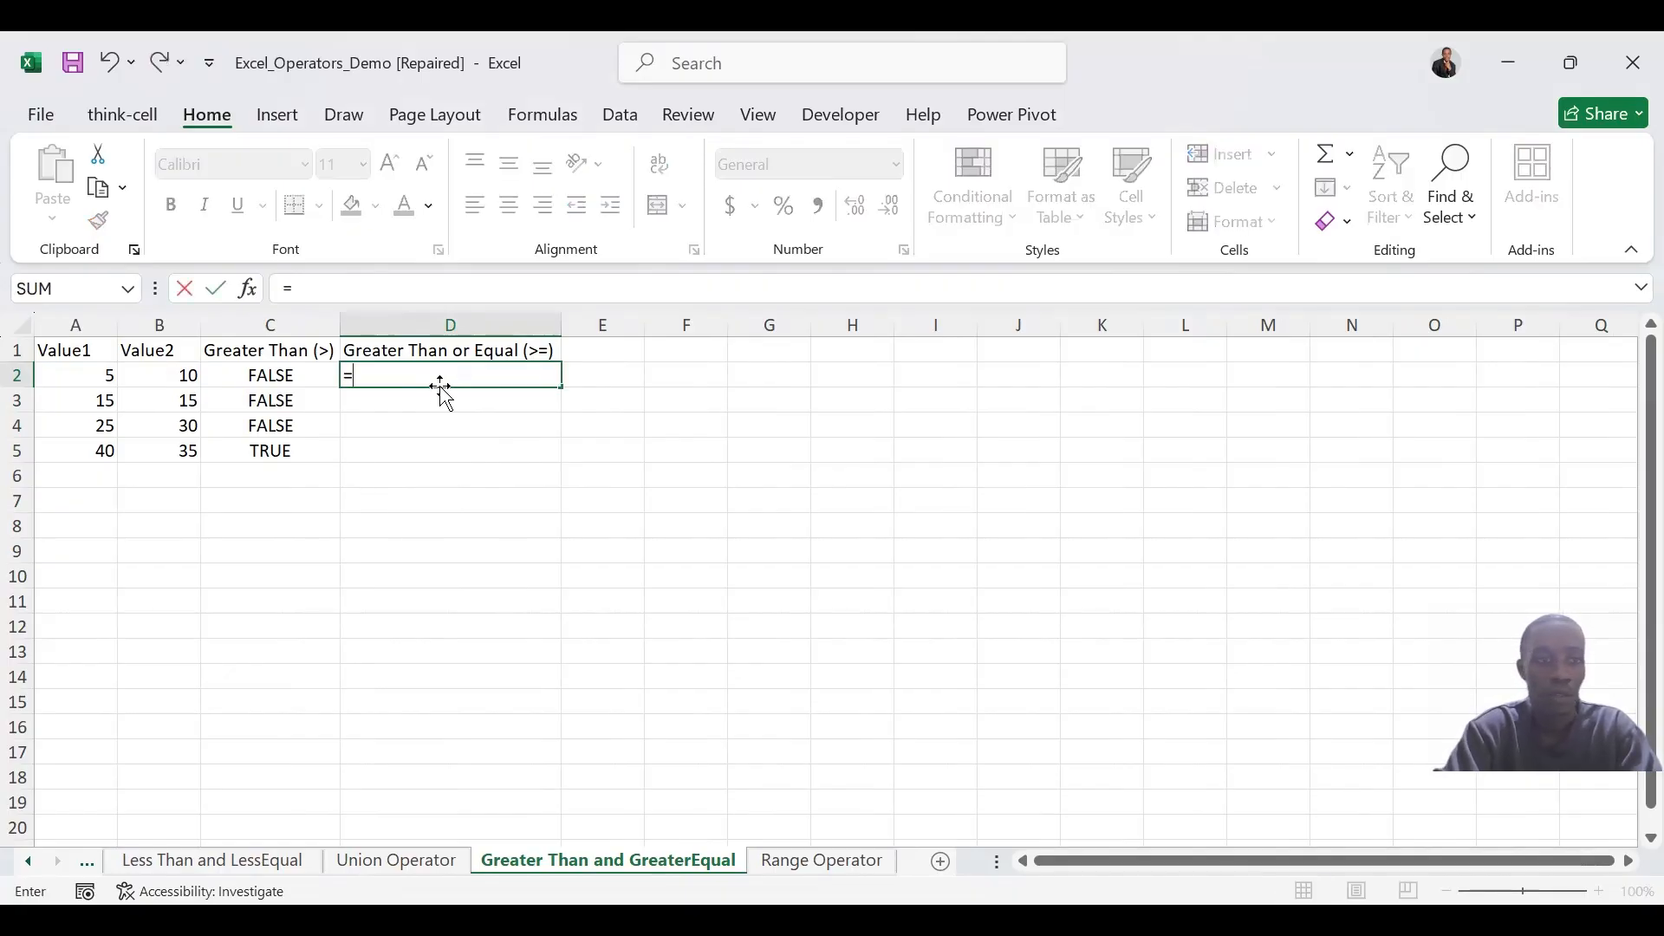
left_click(92, 376)
type(">=")
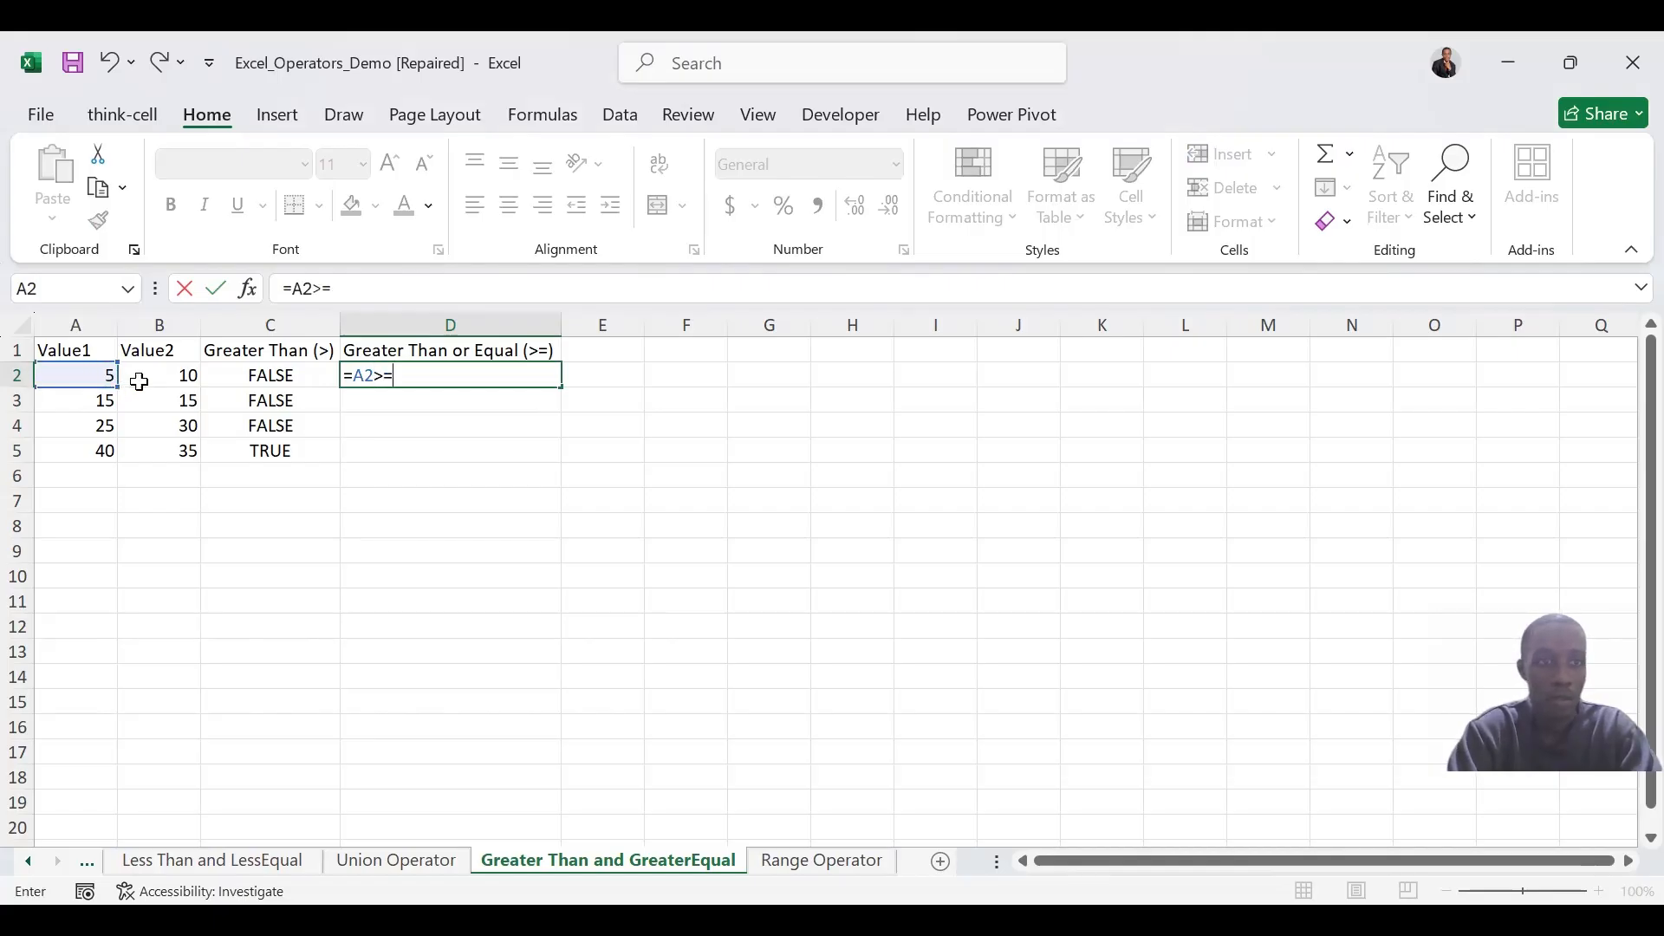
left_click(152, 379)
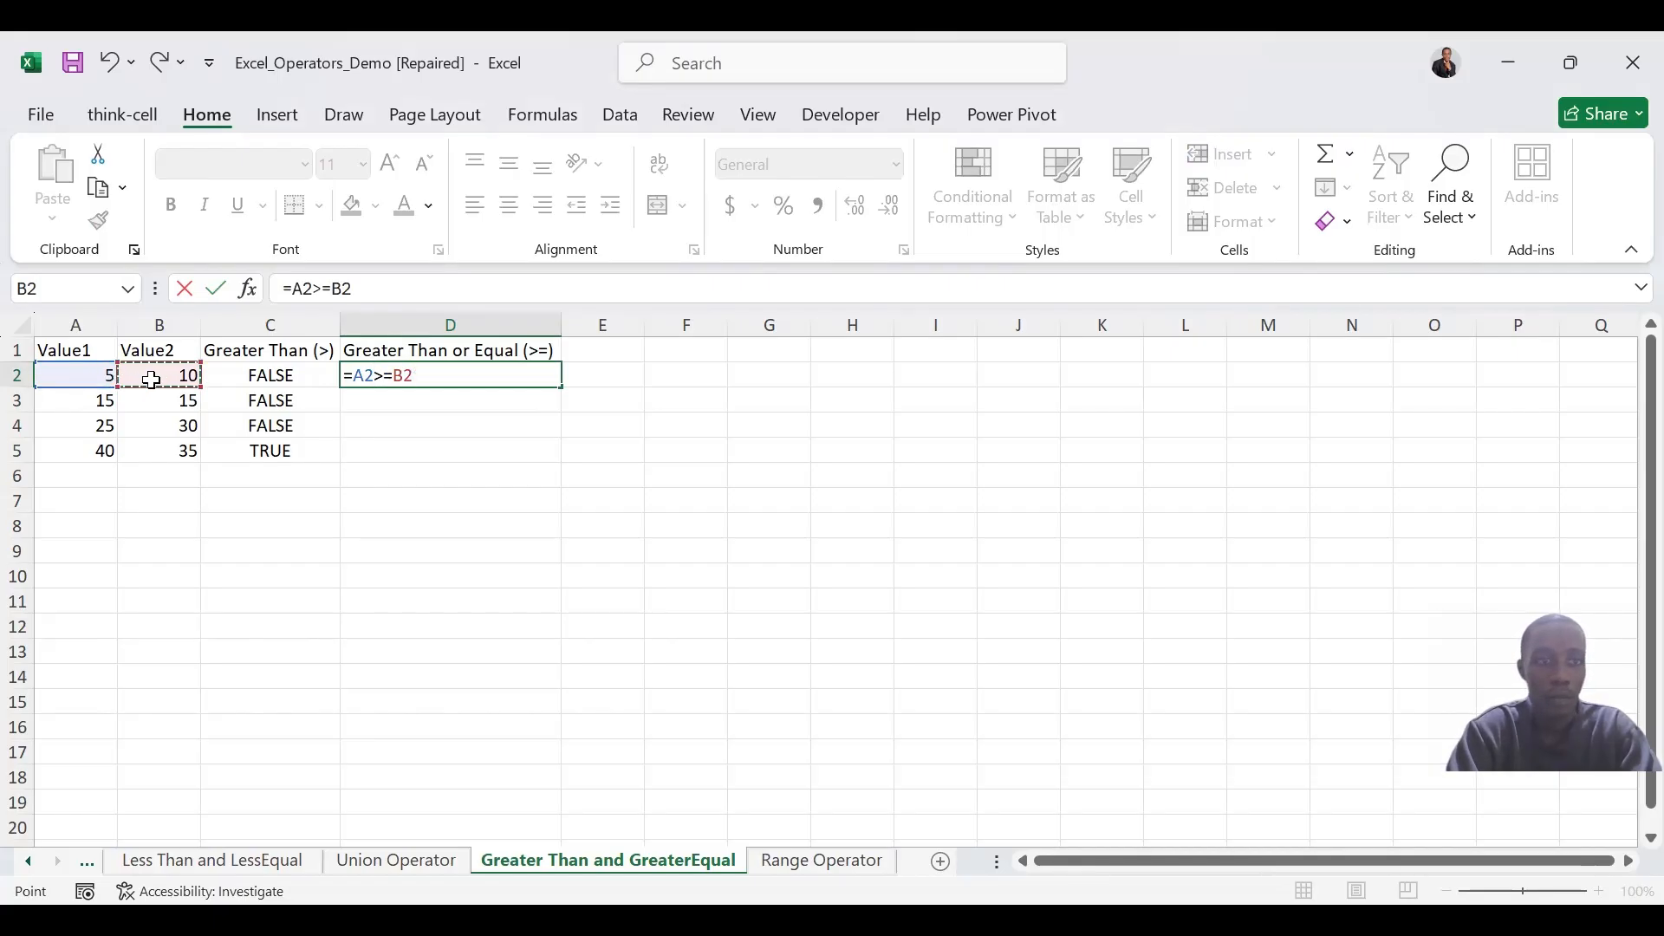
key("Return")
left_click(505, 381)
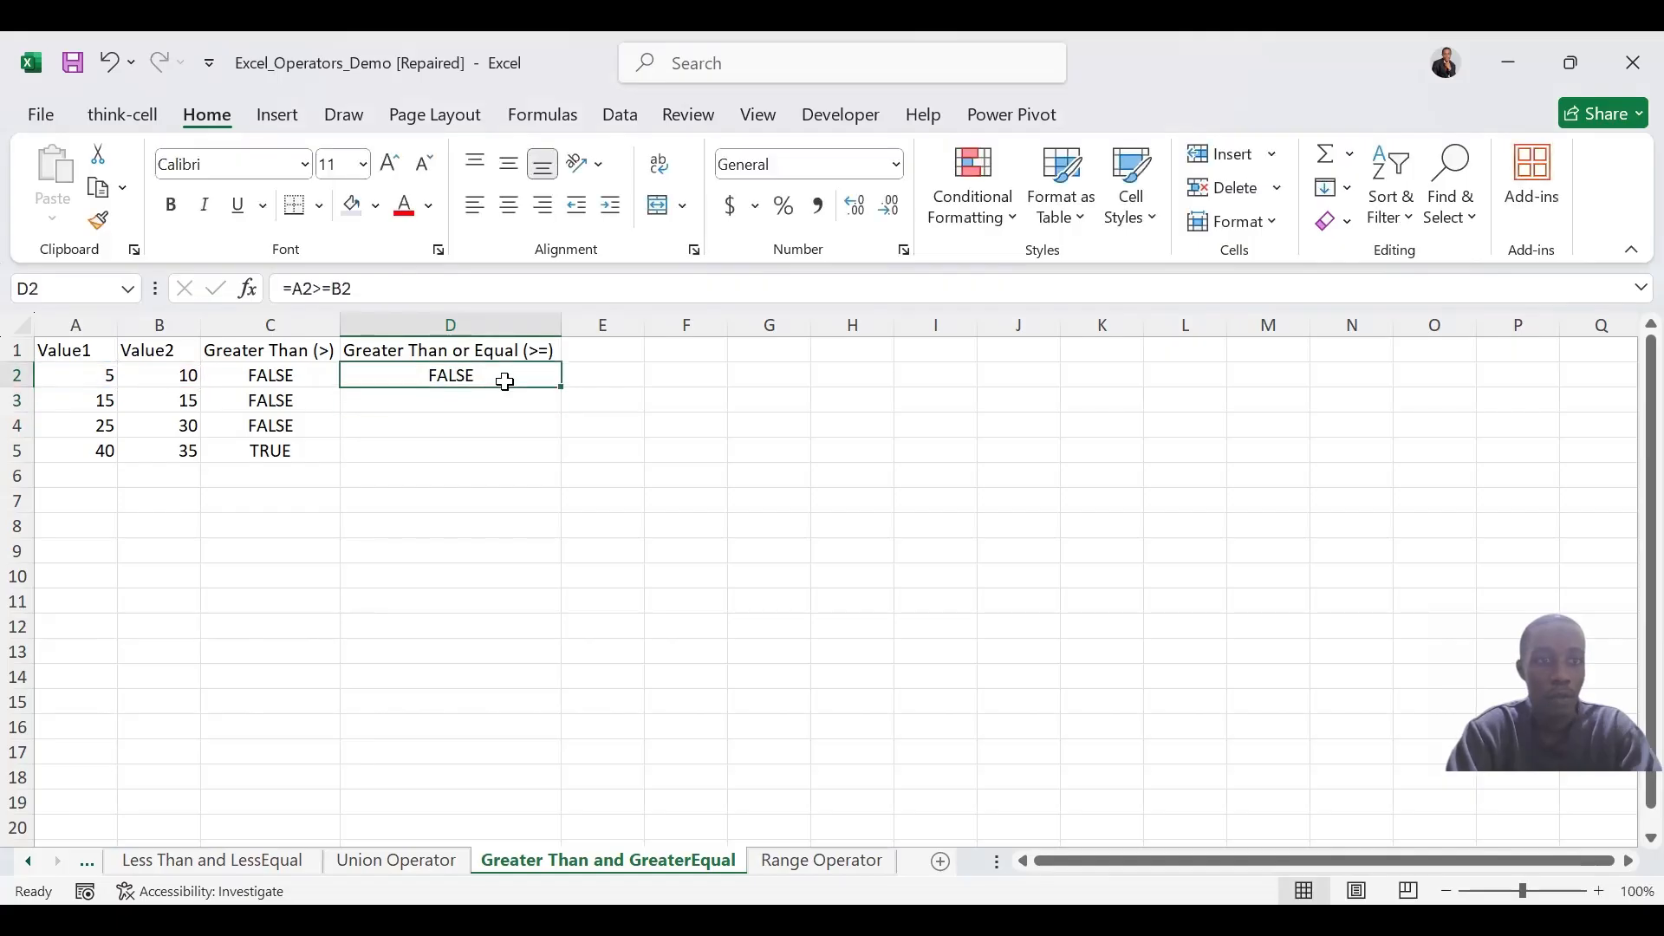
left_click_drag(565, 389, 549, 458)
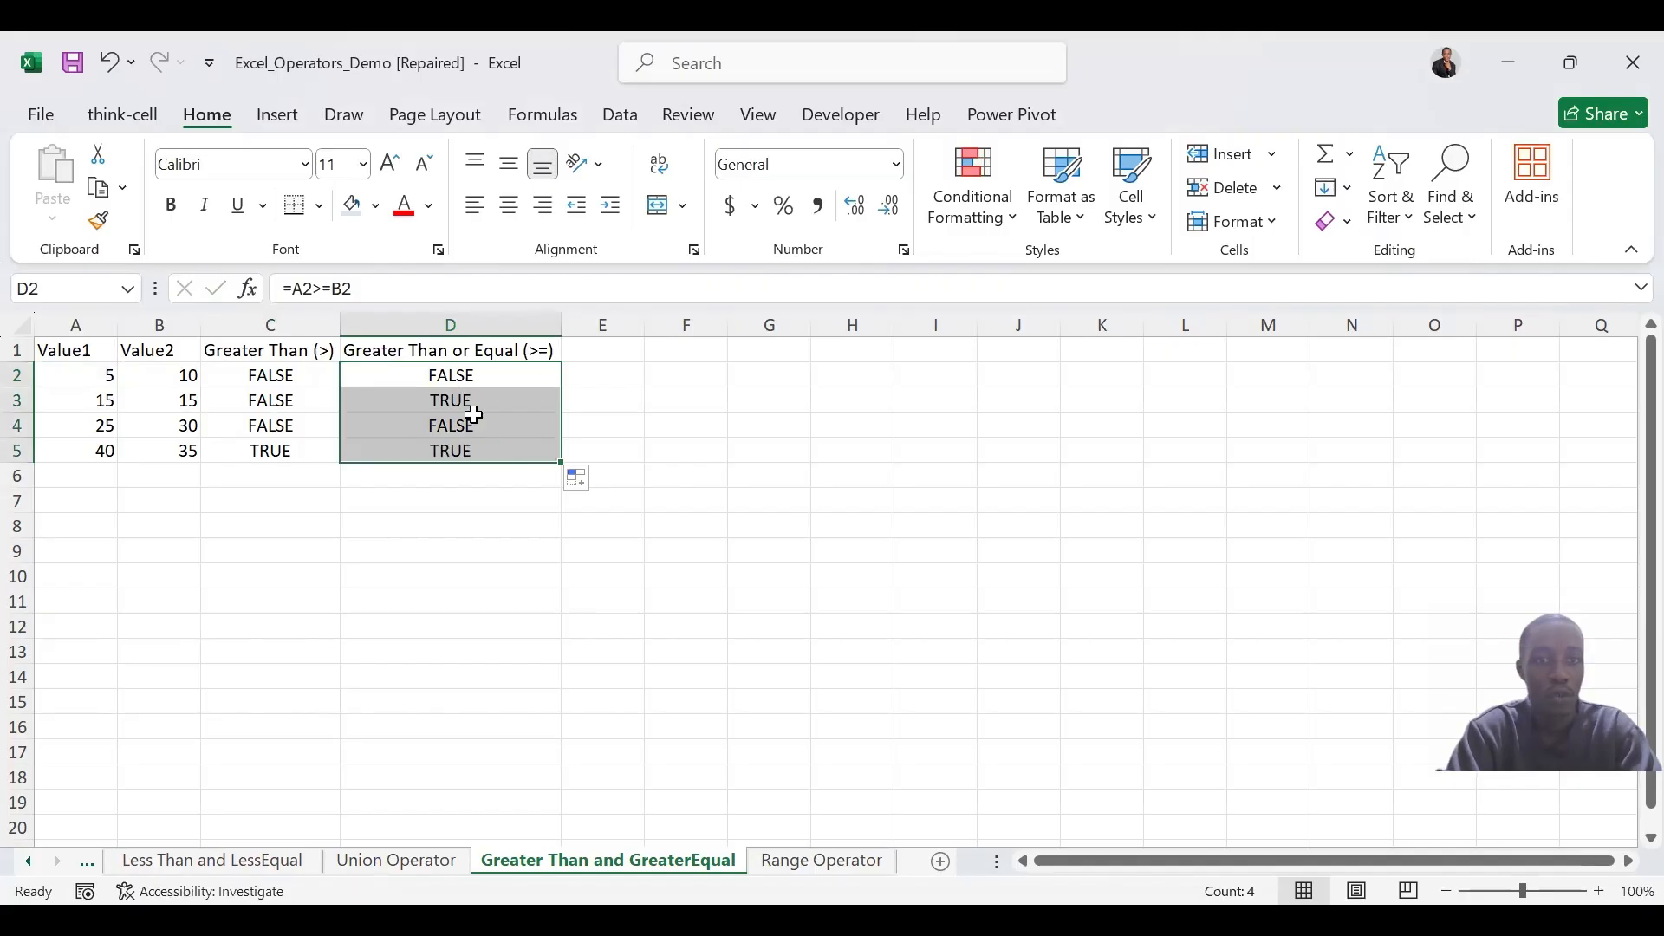
On the Range Operator sheet, sum the column D values by entering =SUM(D1:D4) in Solution cell B2
left_click(790, 863)
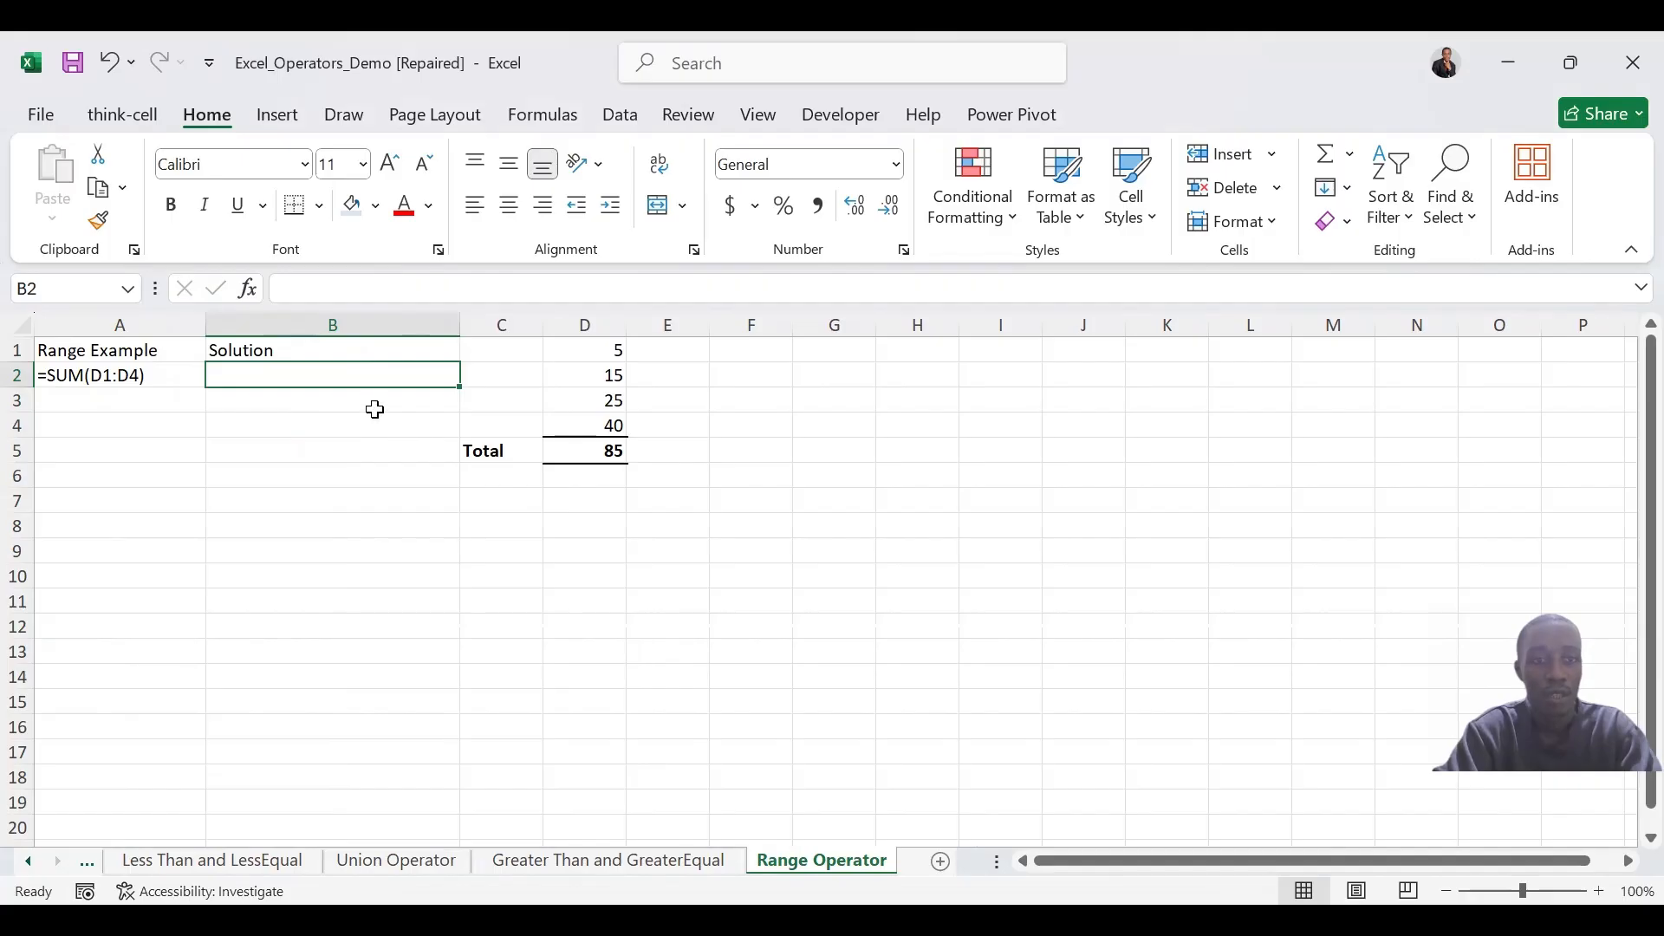
type("=")
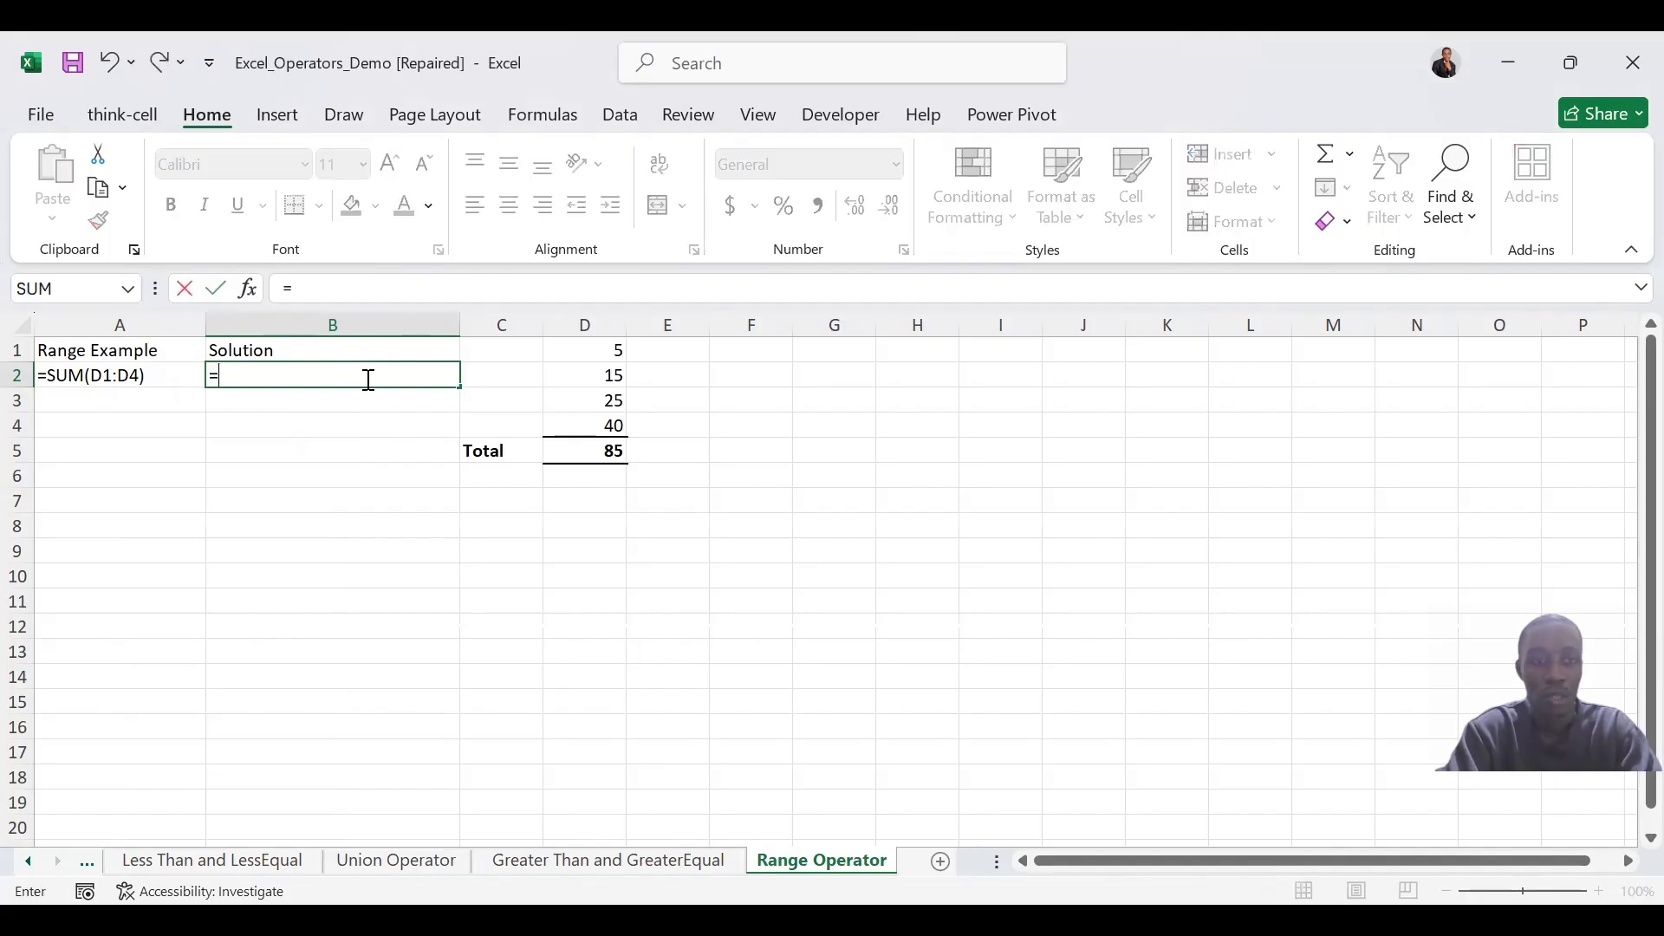
type("A")
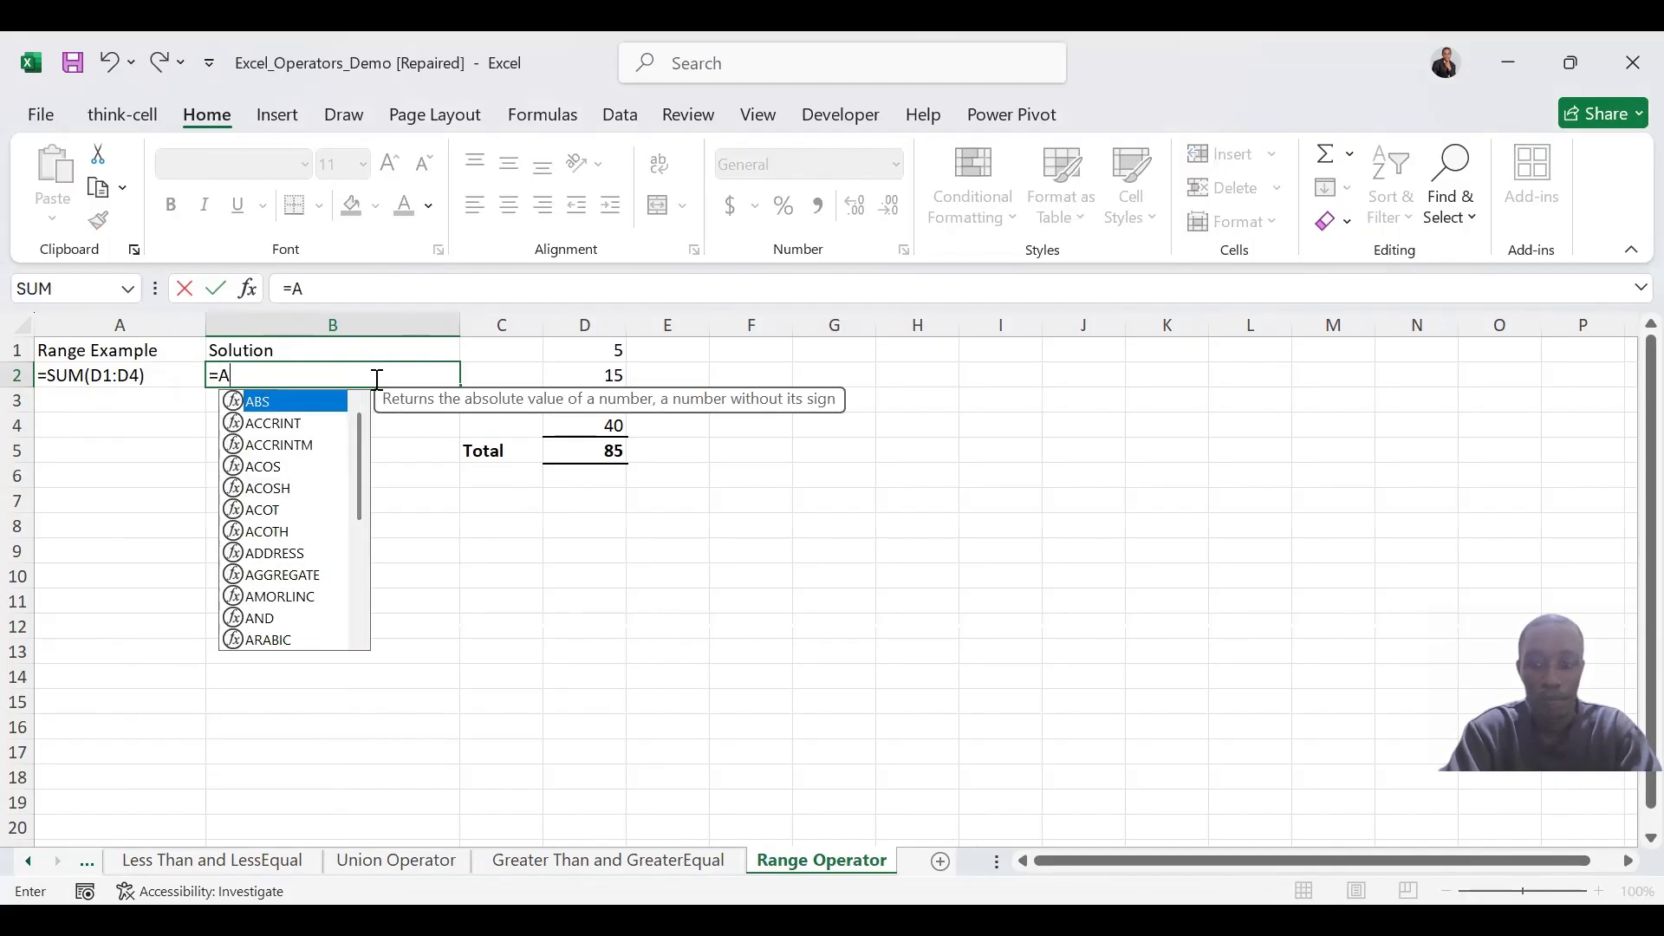
key("BackSpace")
type("SUM")
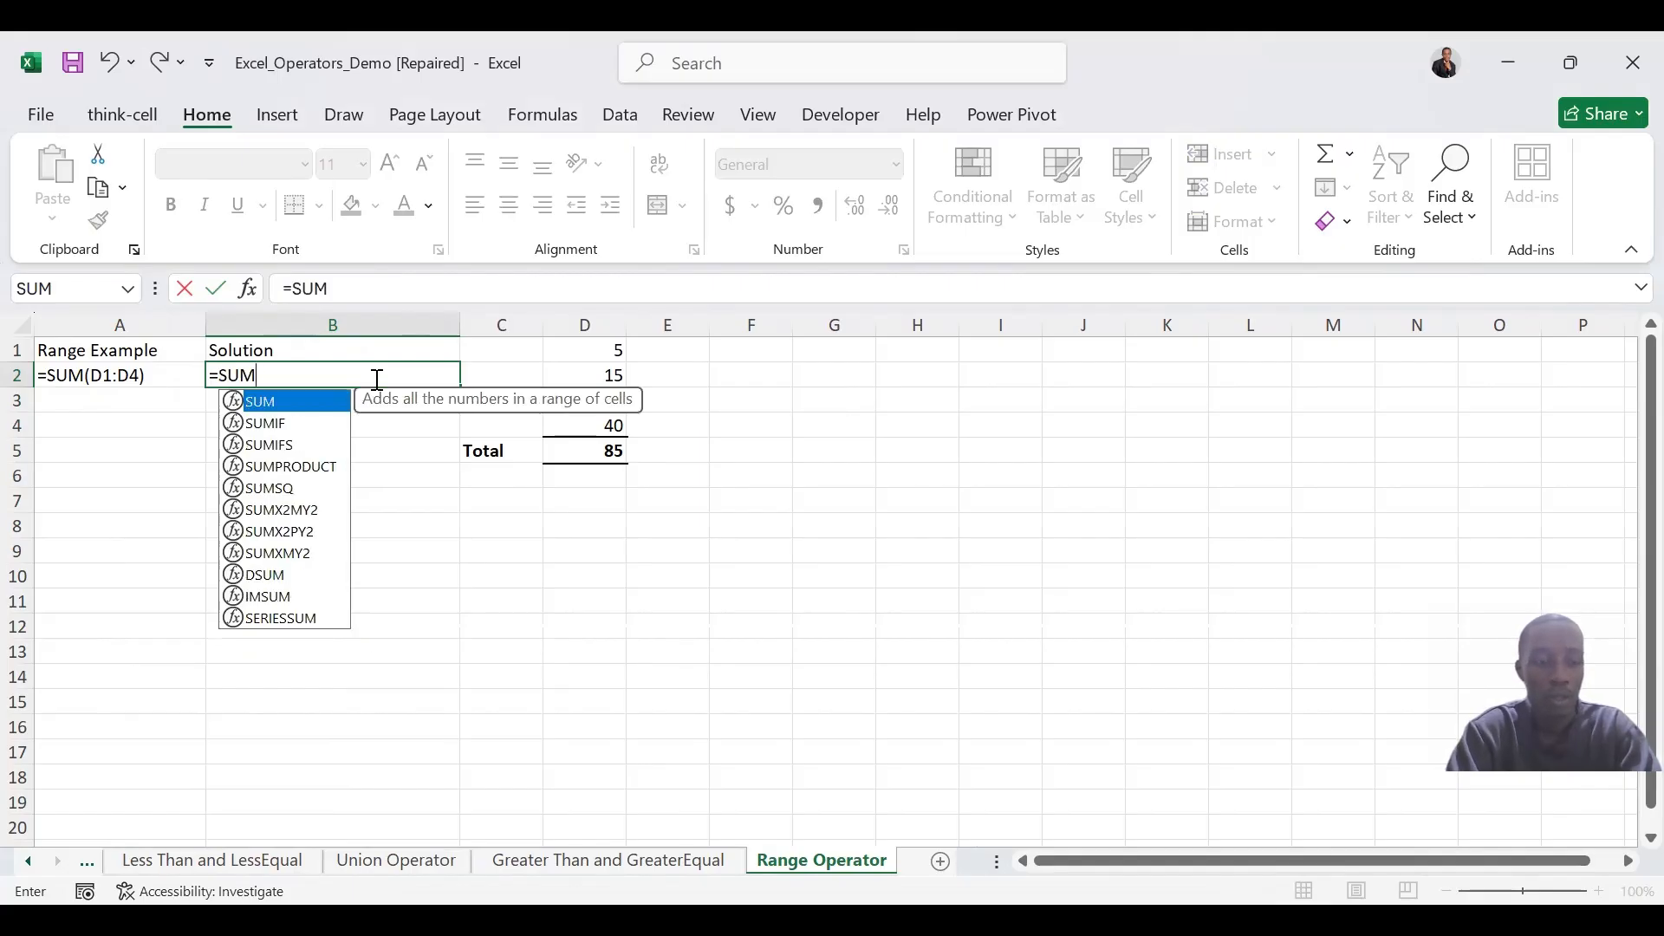
type("(")
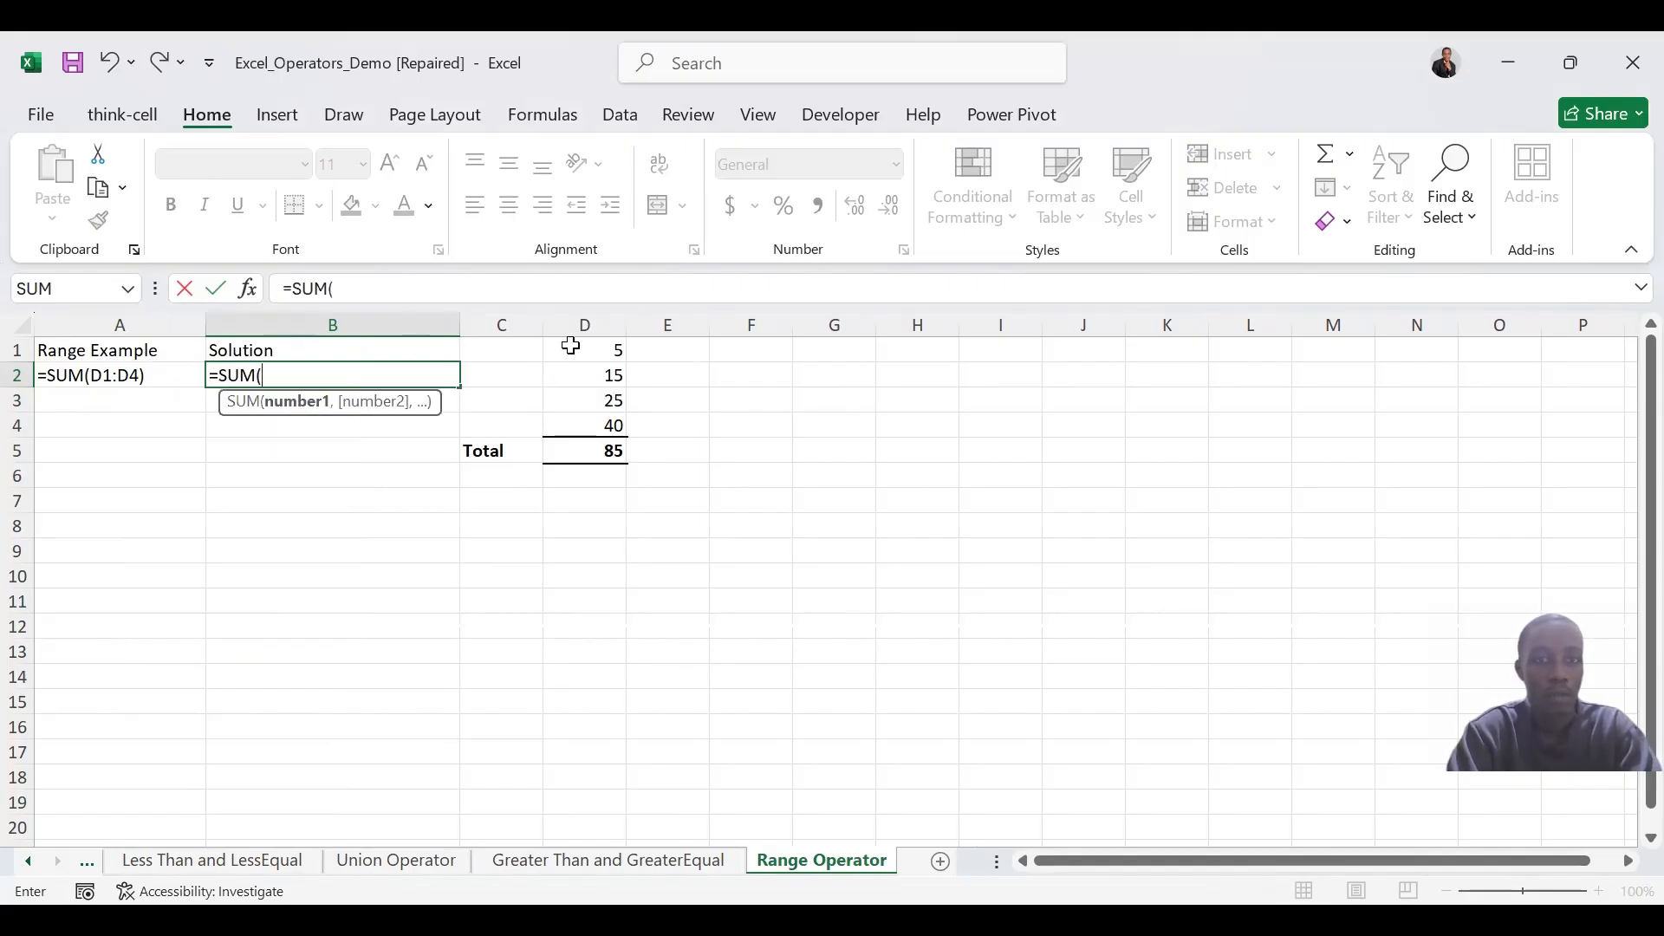
left_click_drag(571, 346, 583, 418)
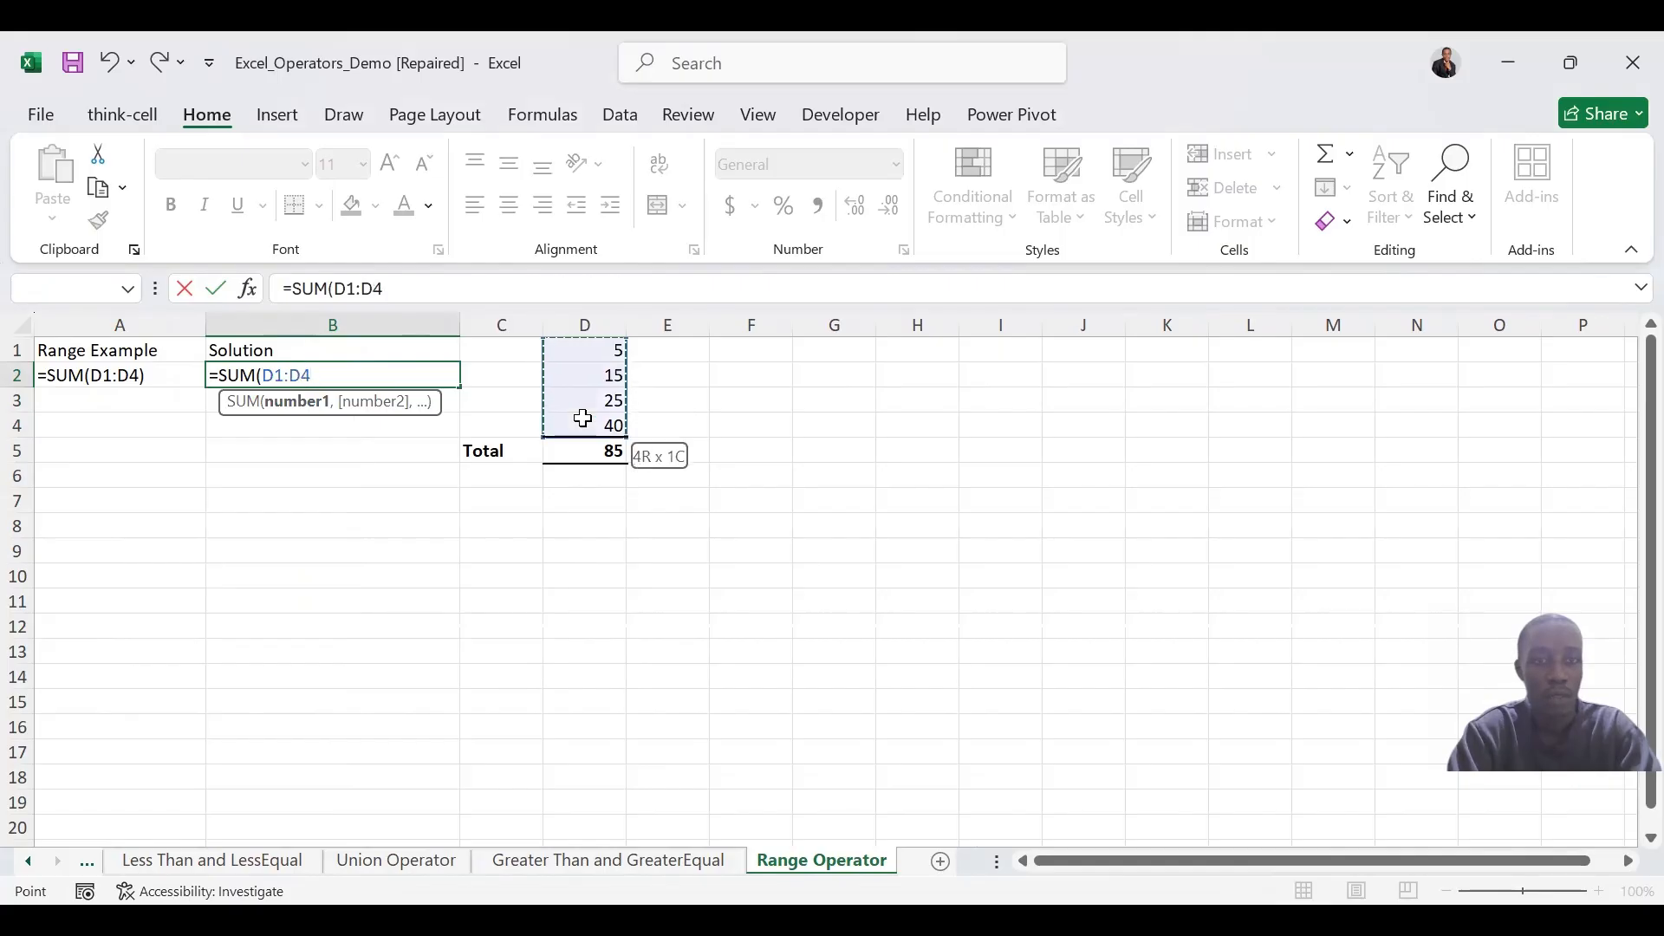
left_click(577, 345)
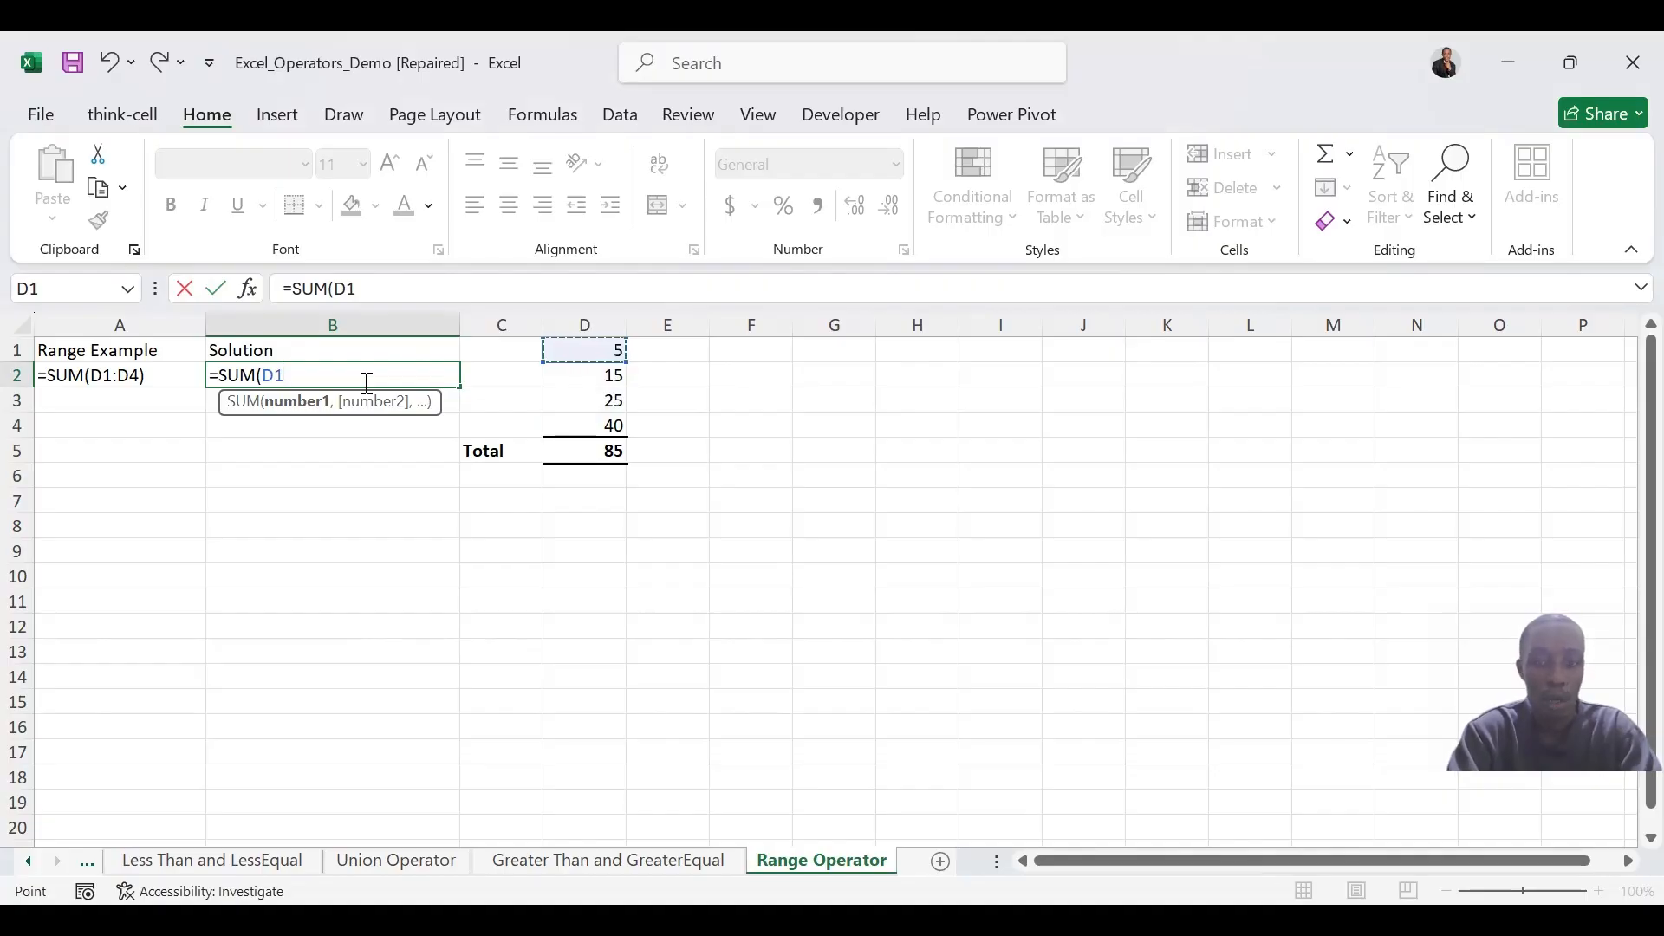
key("F8")
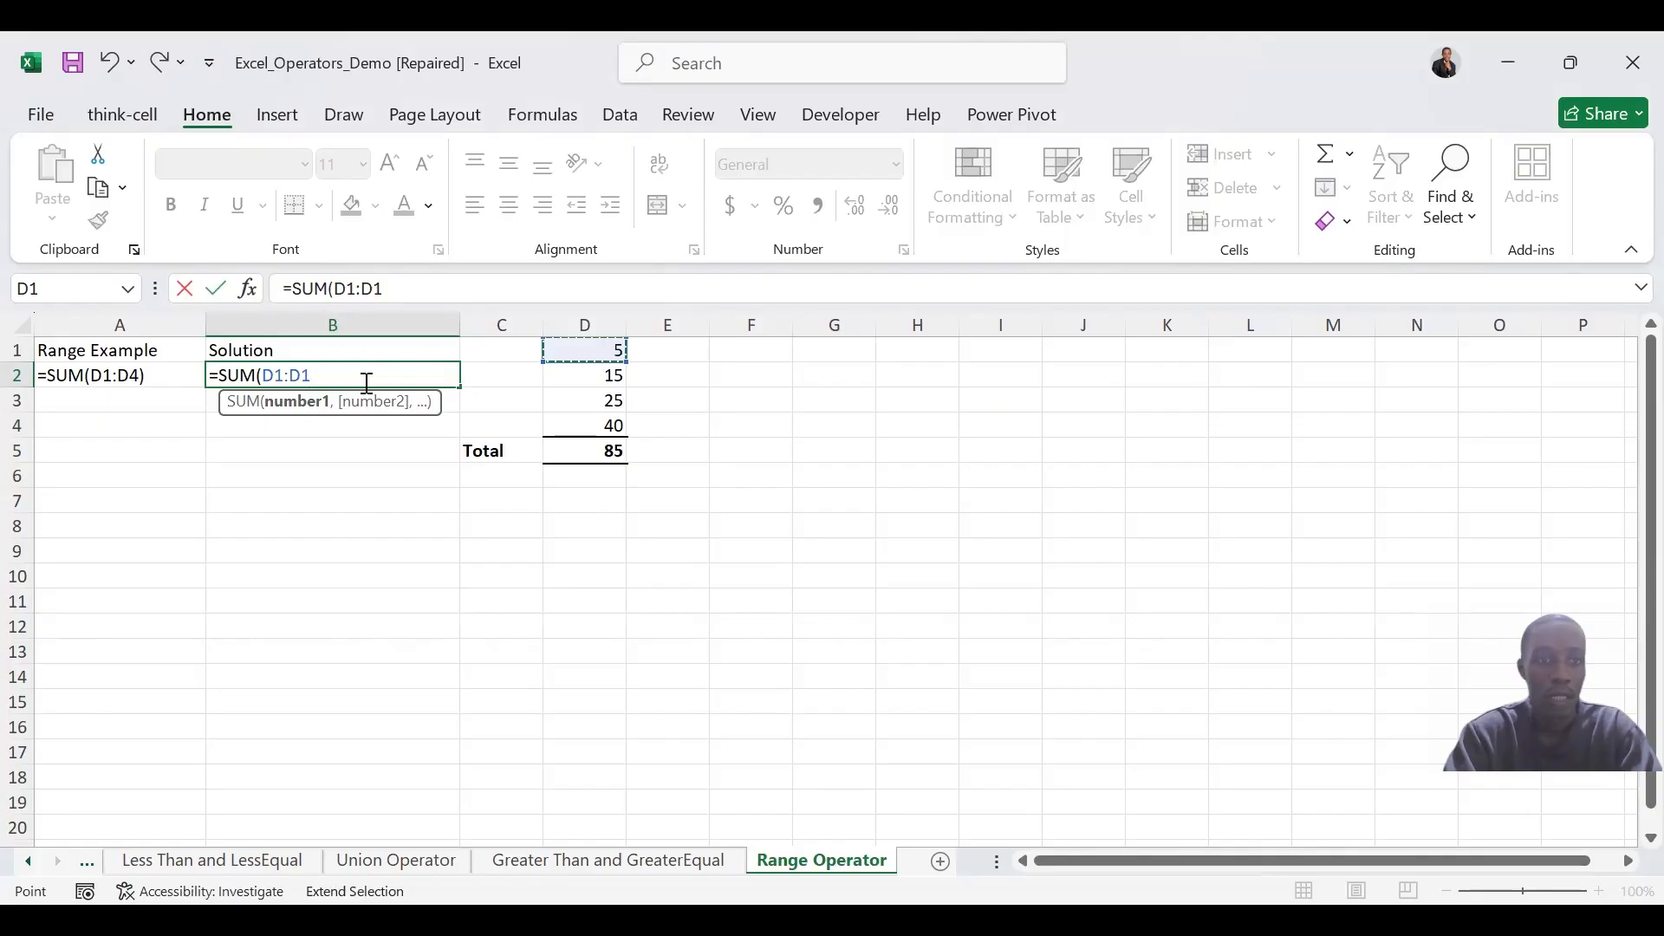
key("BackSpace")
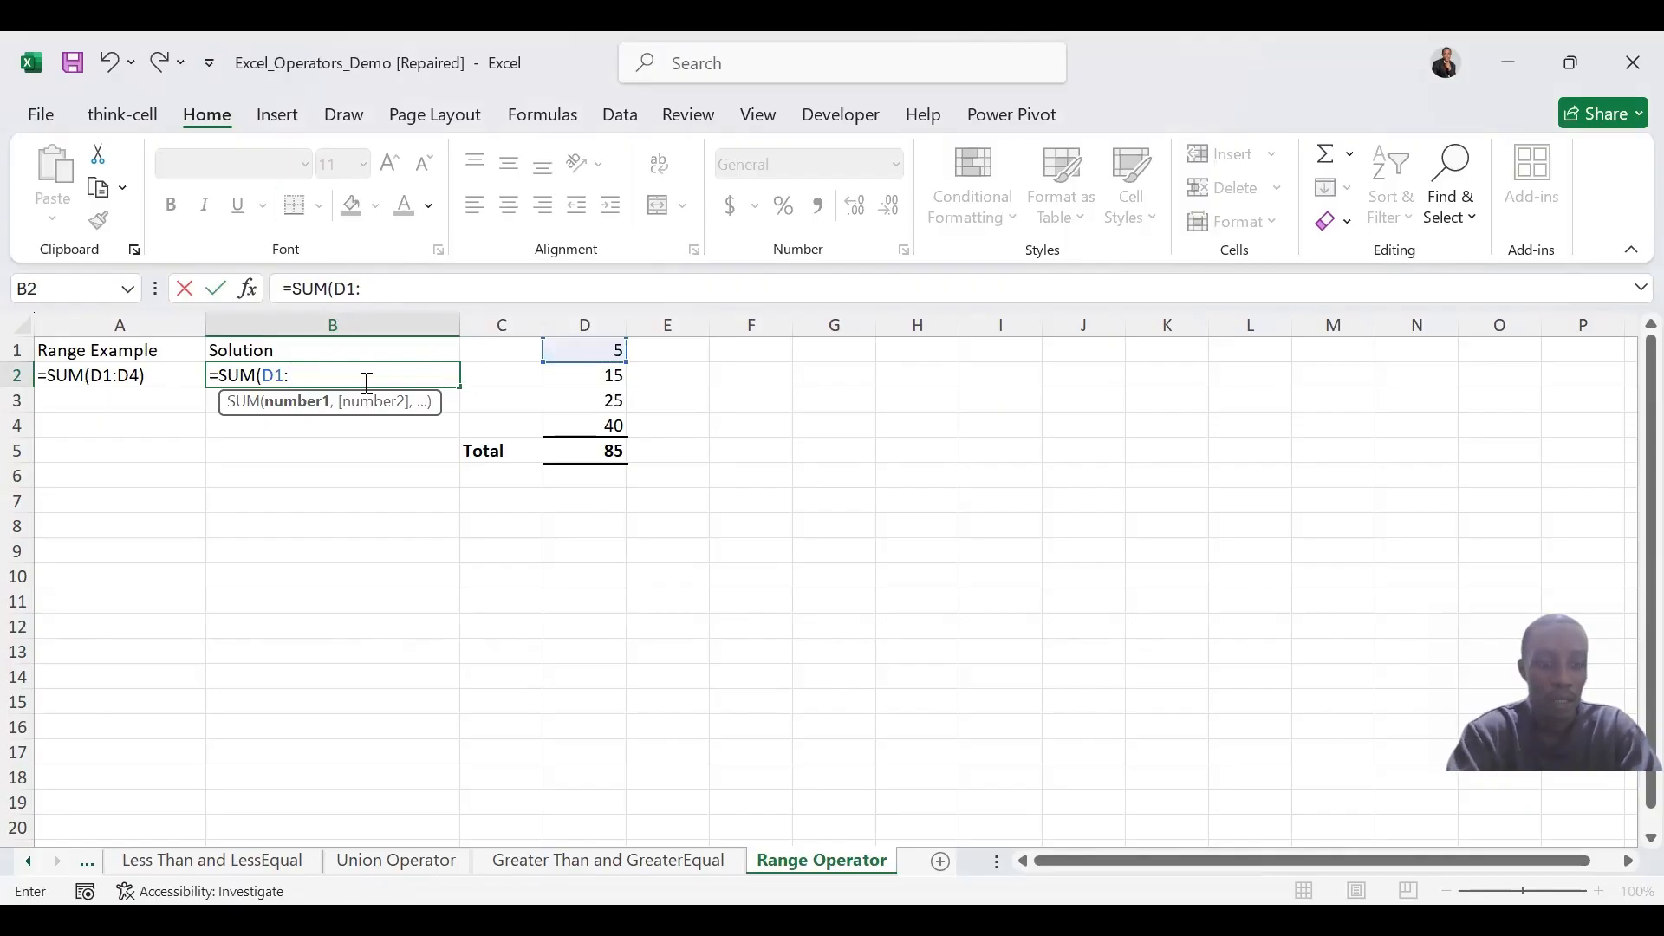
type("D4")
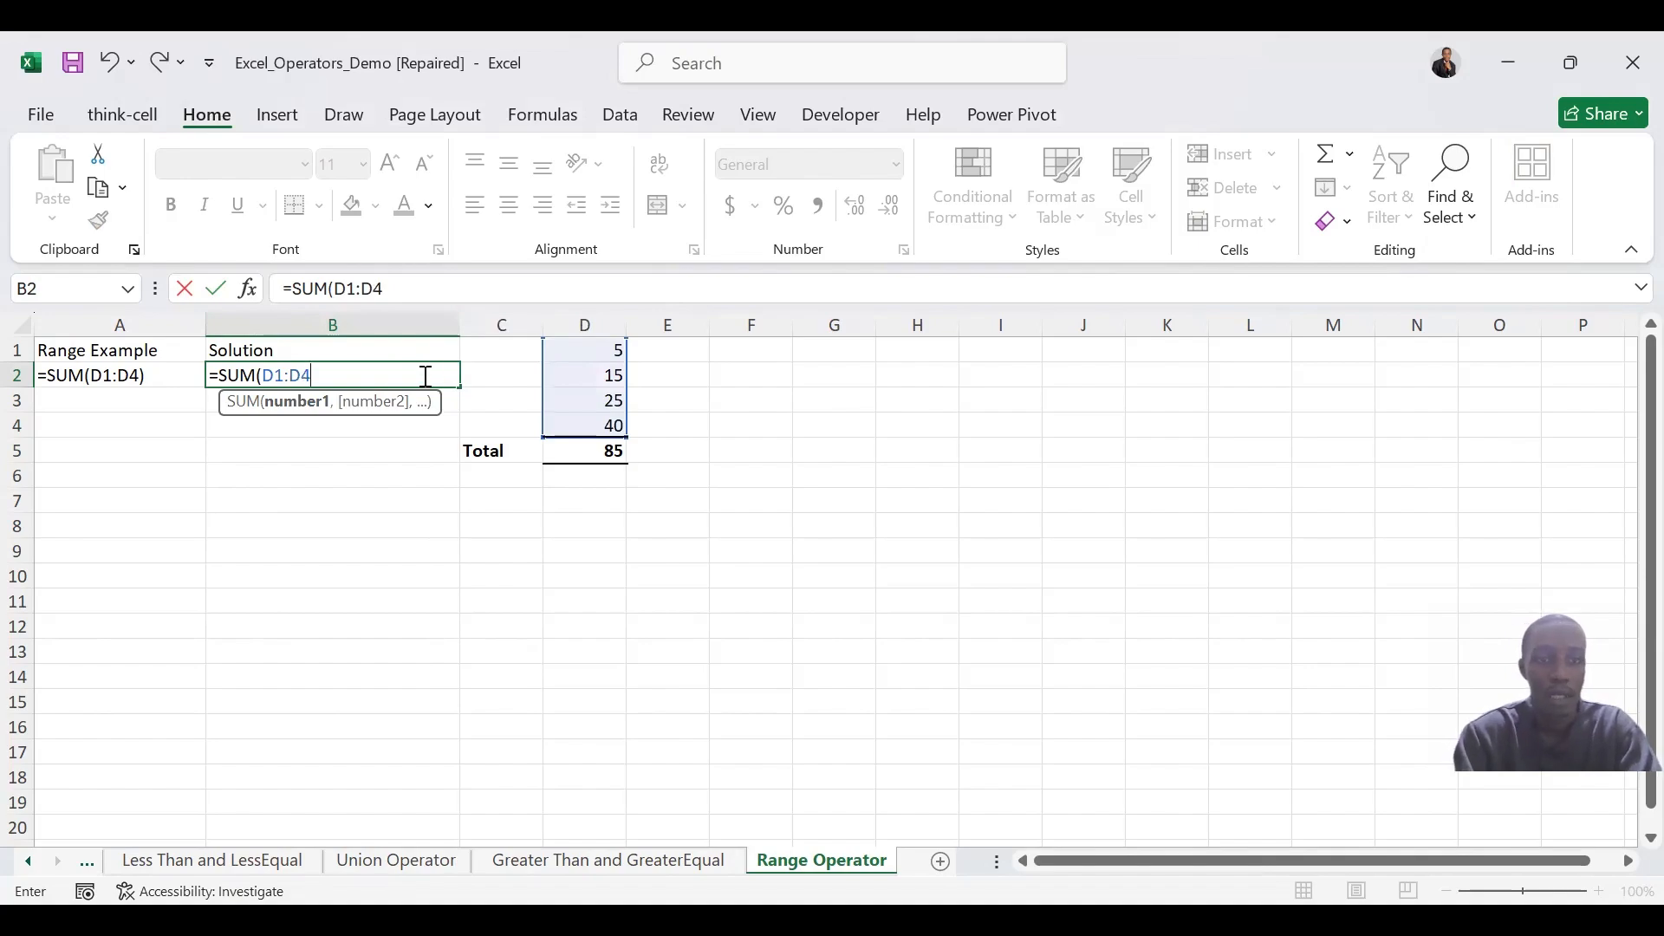
type(")")
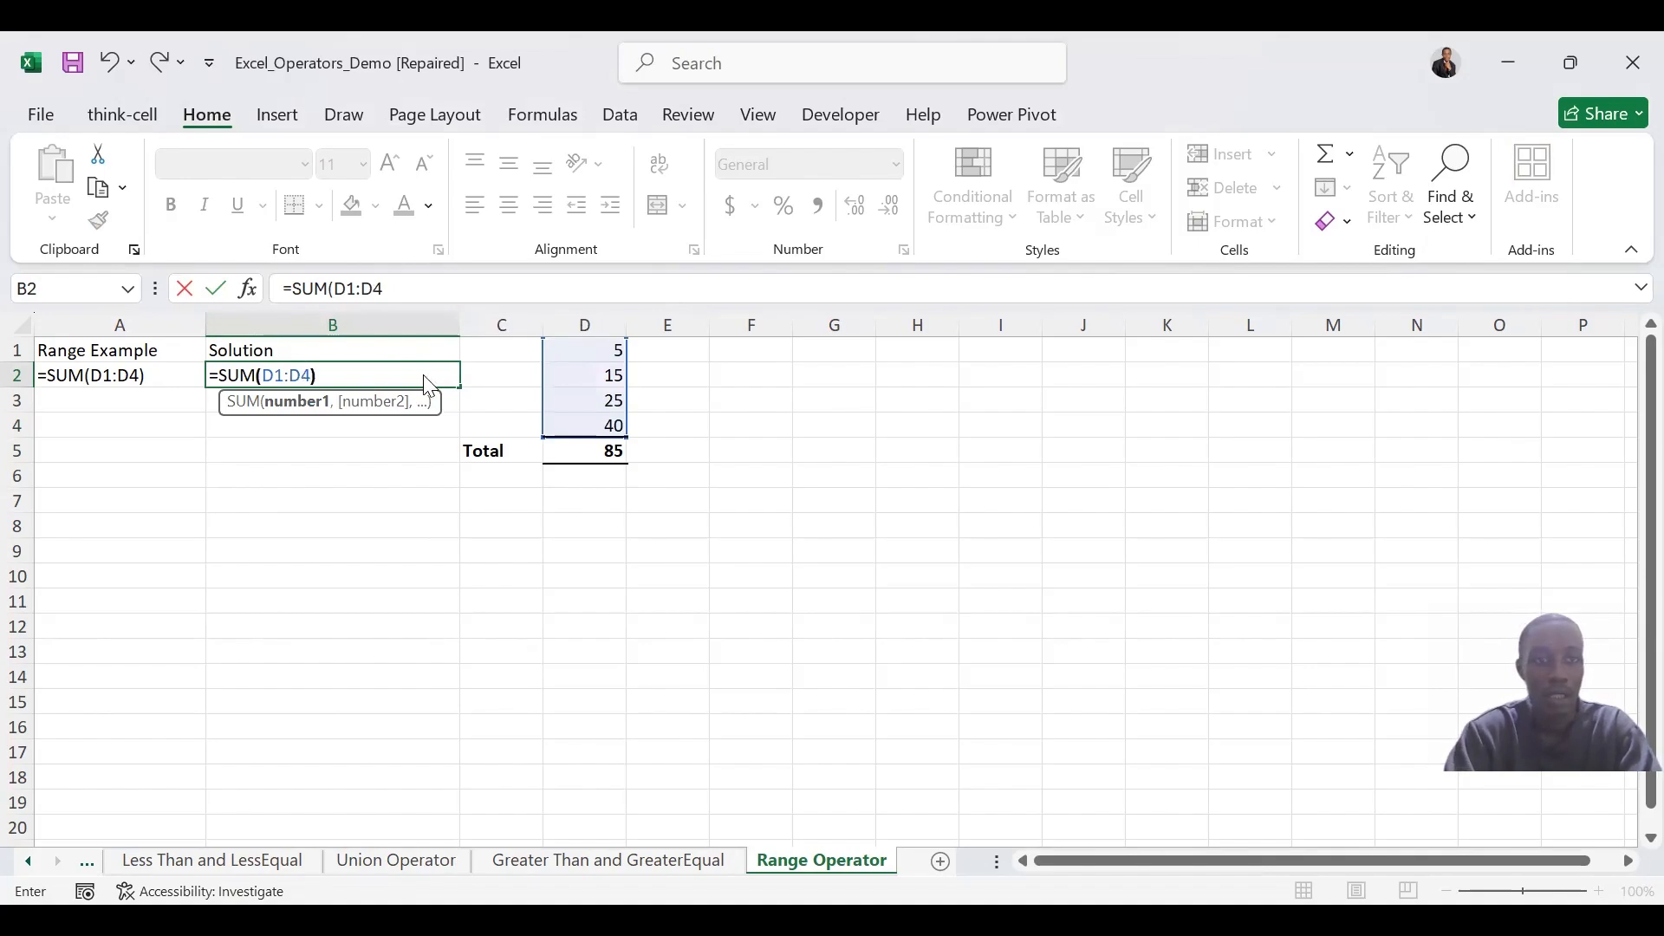
type("\\")
key("Return")
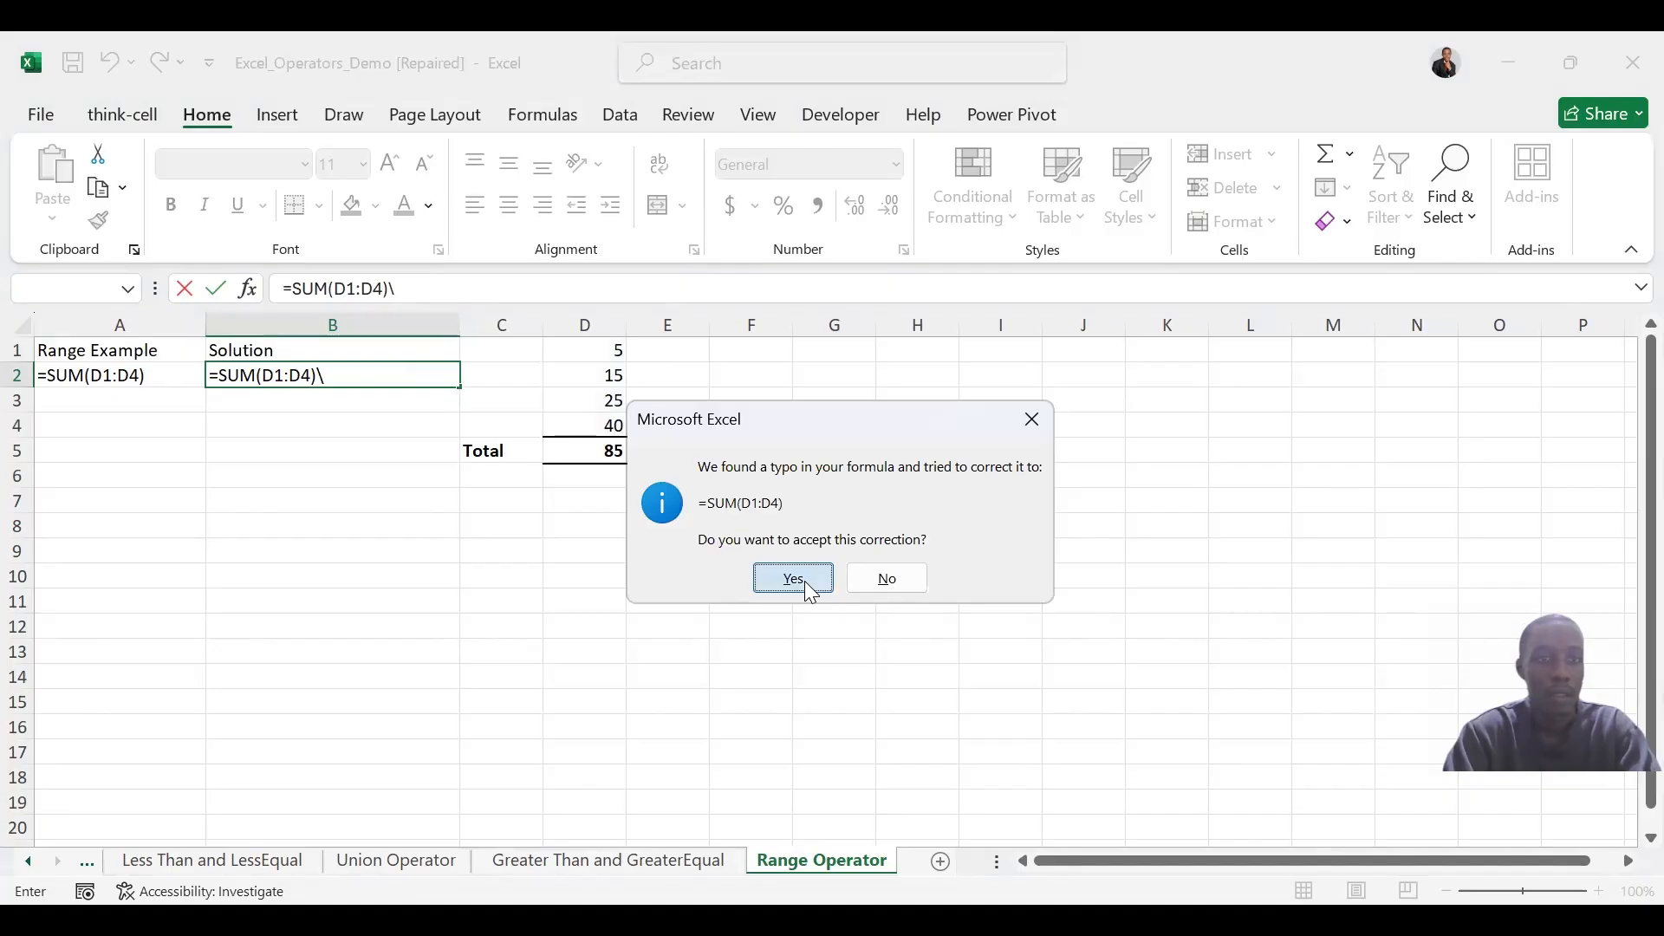
key("Return")
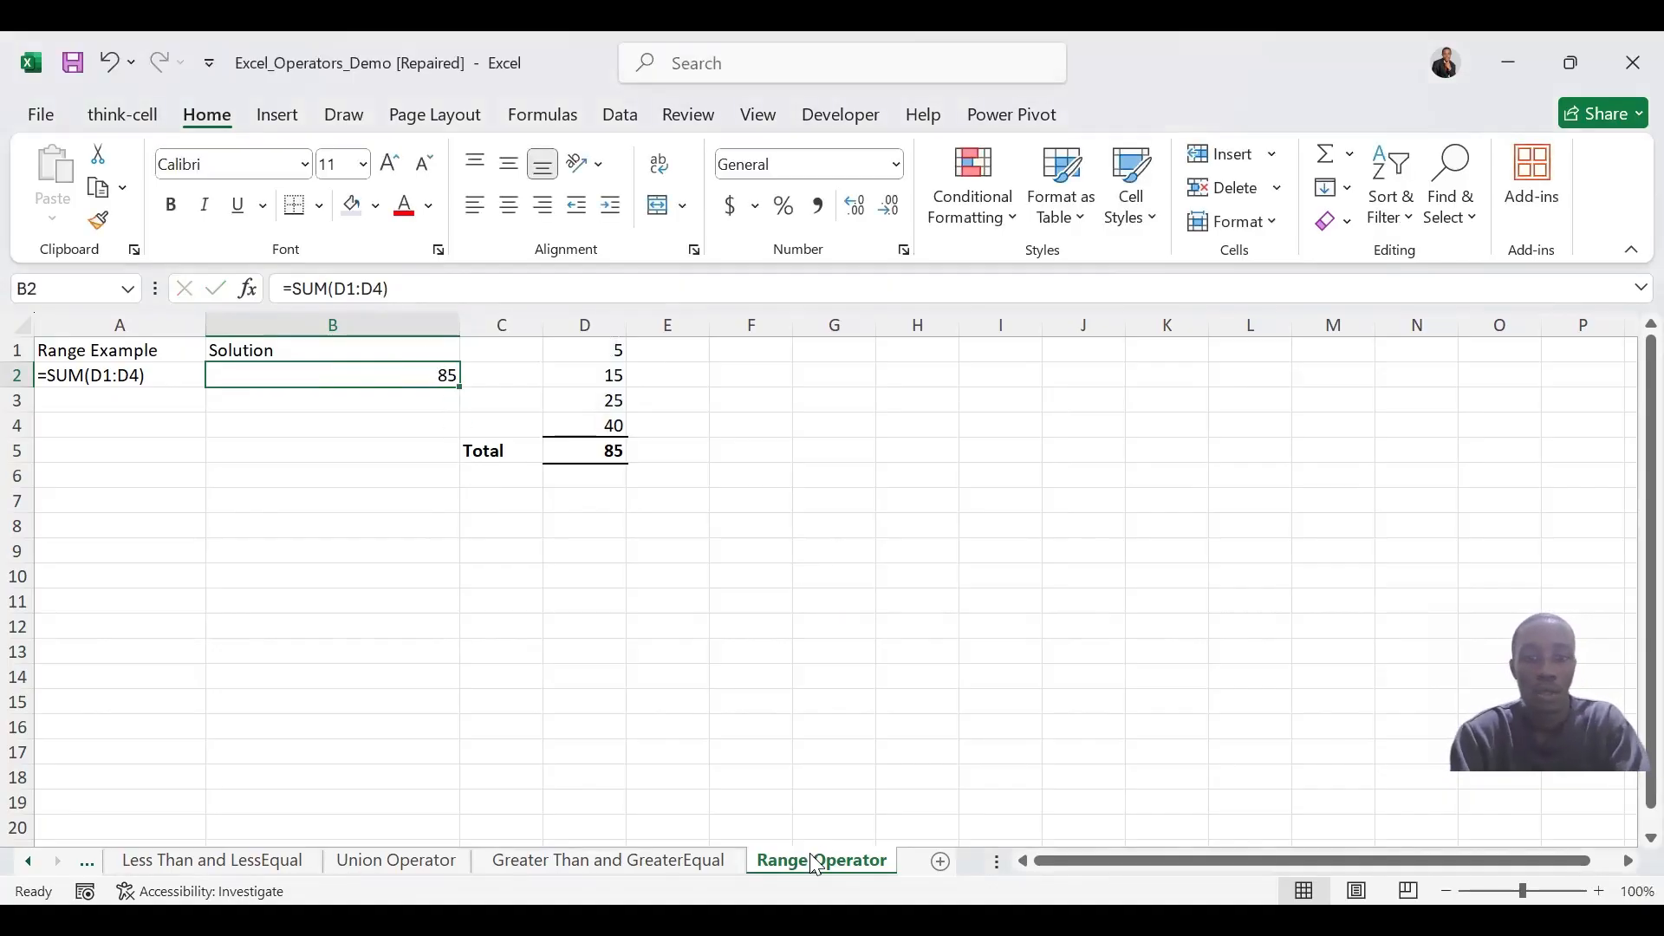
Go back to the Greater Than and GreaterEqual sheet to review its comparison results
left_click(672, 862)
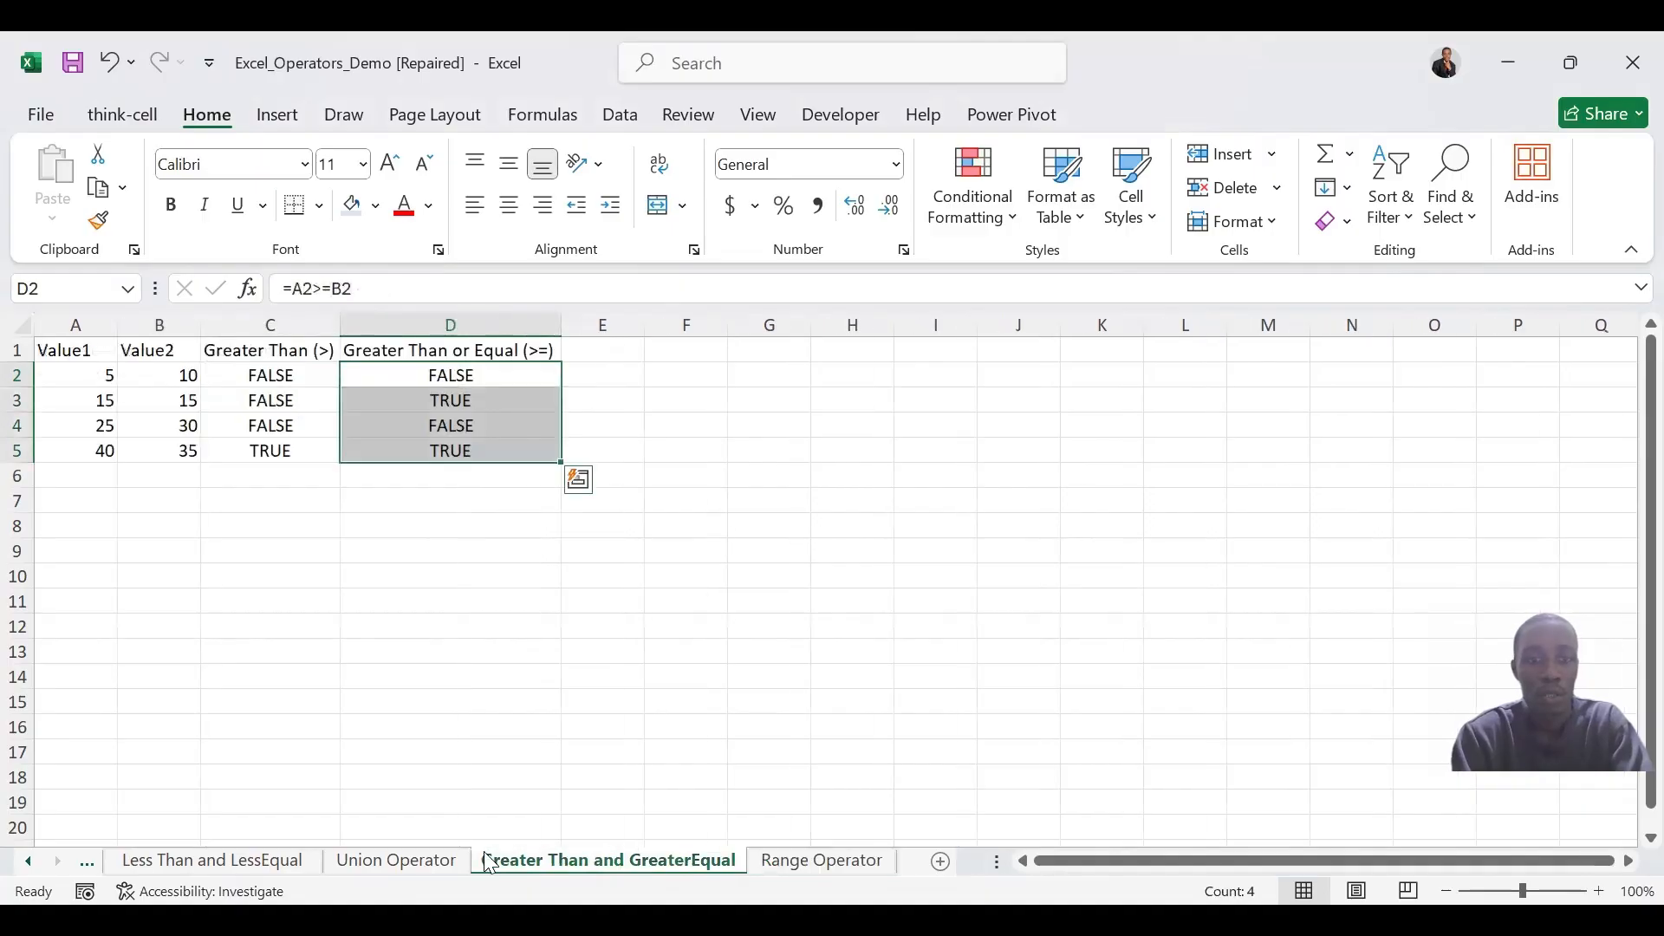